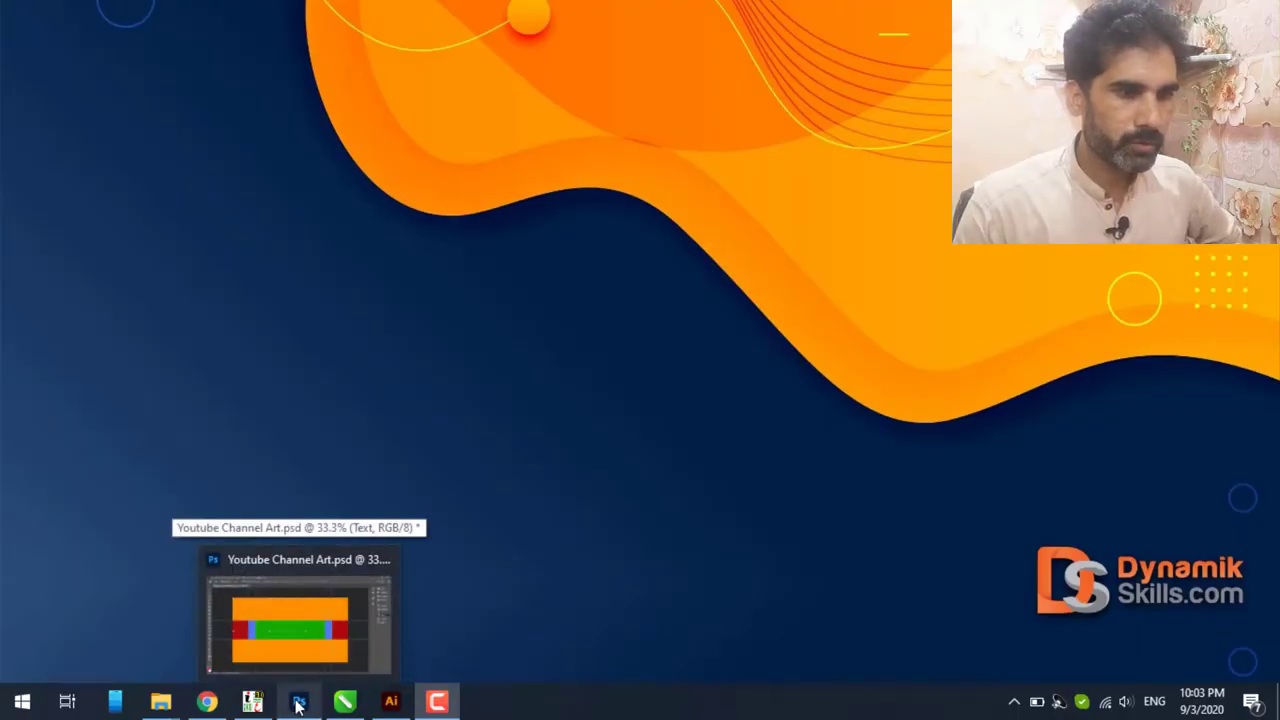
- Show the Text group's TV, Desktop Max., Tablet and Desktop Min. & Mobile labels on the template
left_click(297, 705)
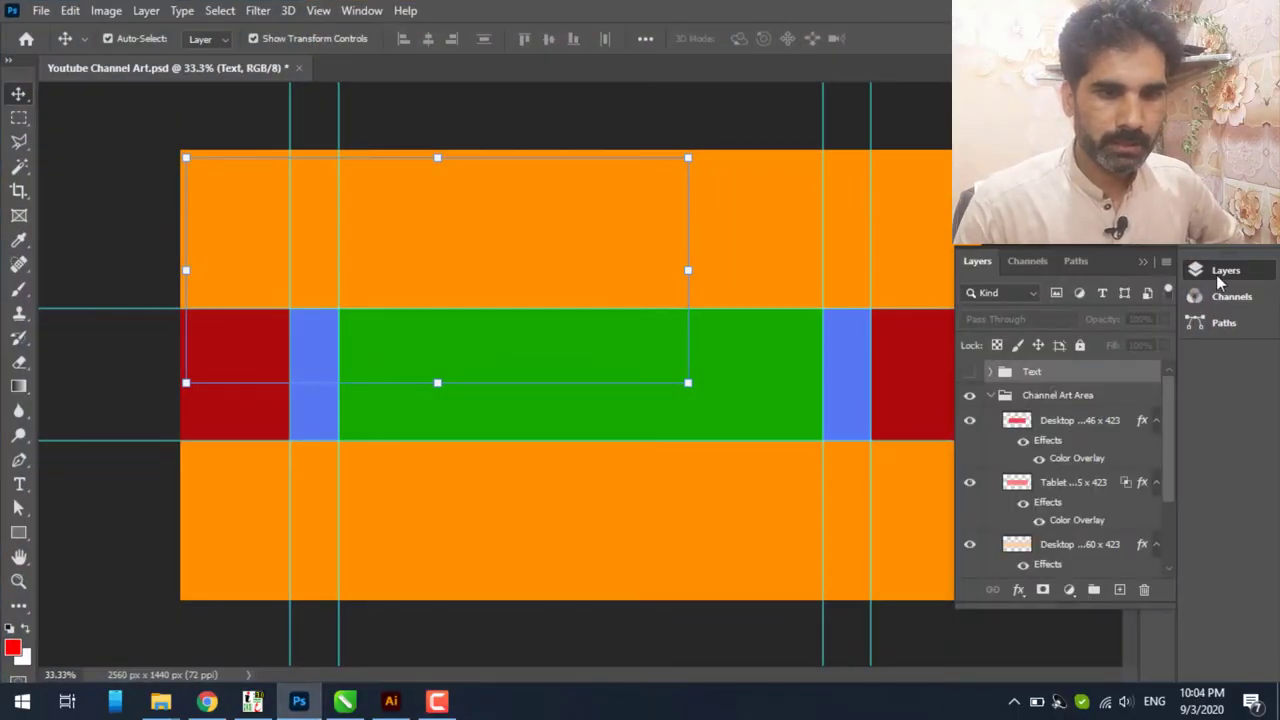
left_click(1143, 262)
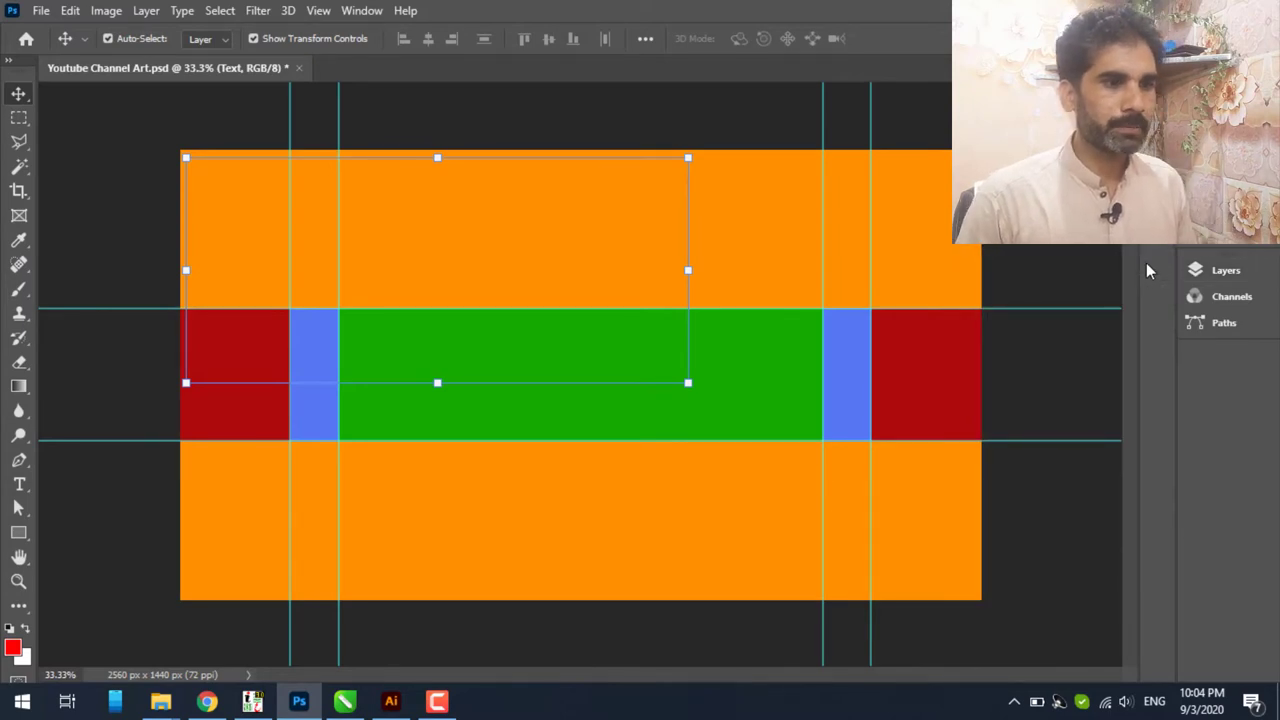
left_click(1237, 279)
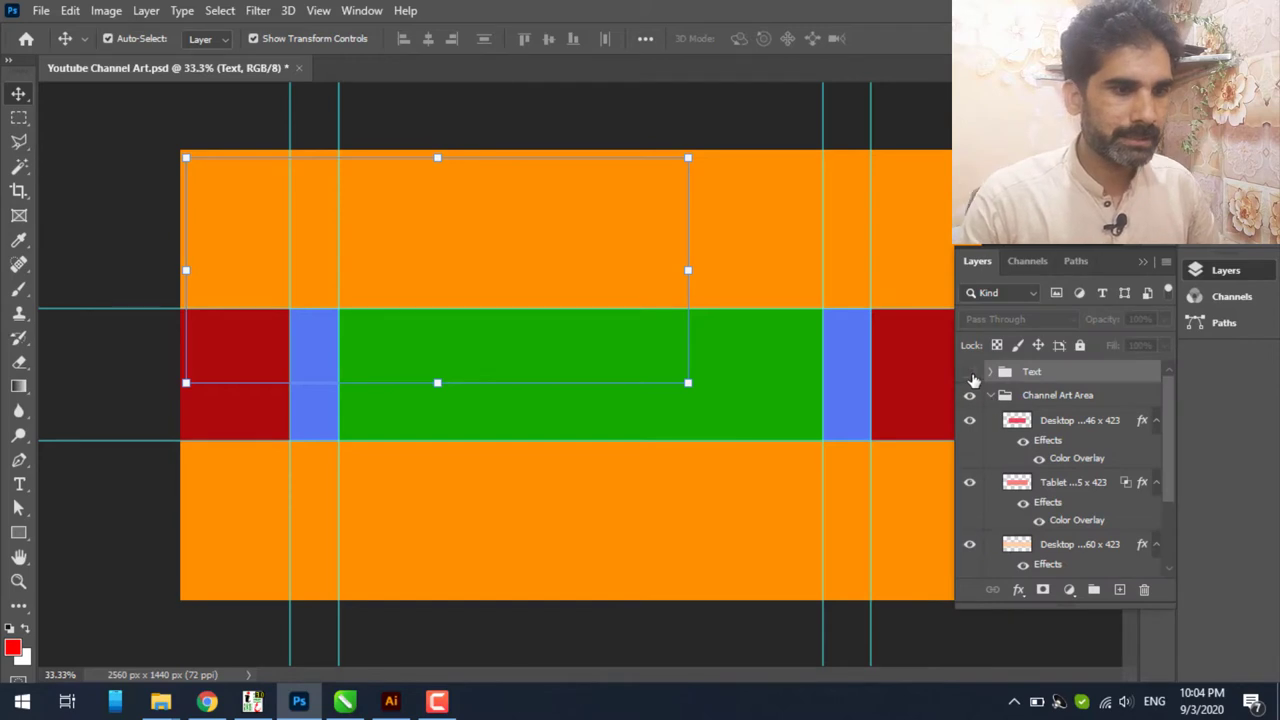
left_click(970, 372)
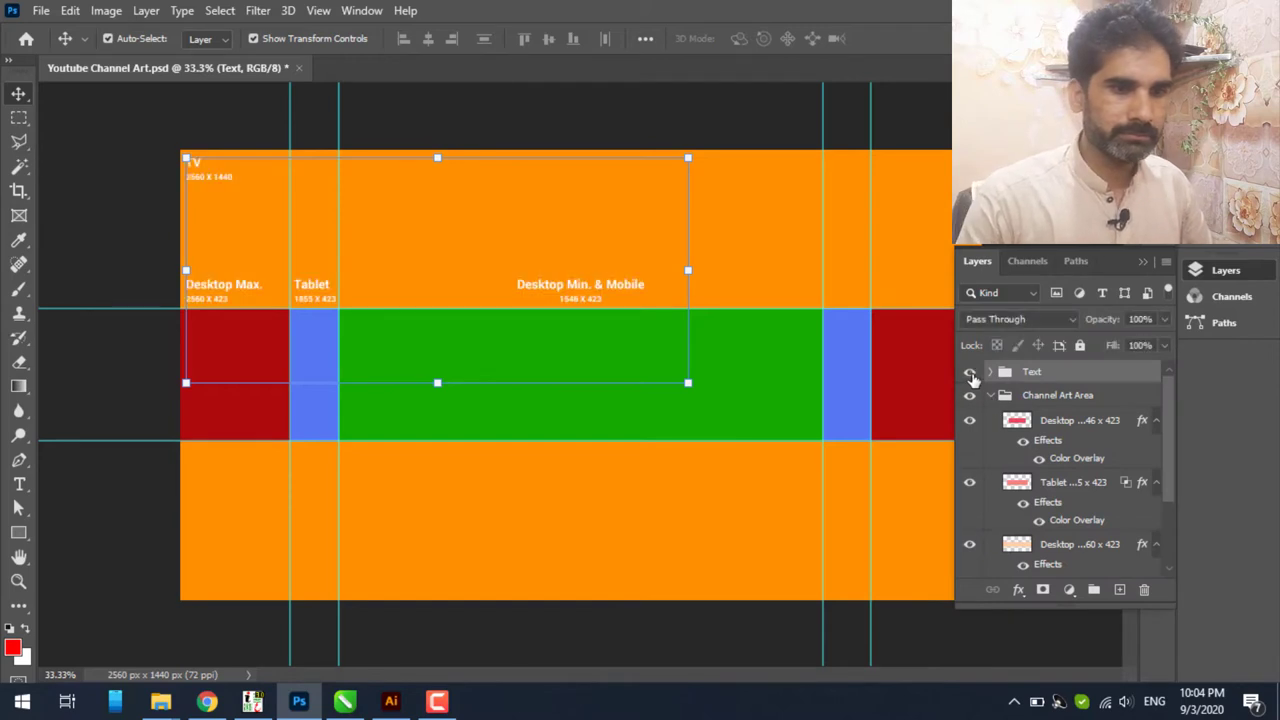
left_click(1140, 261)
left_click(862, 258)
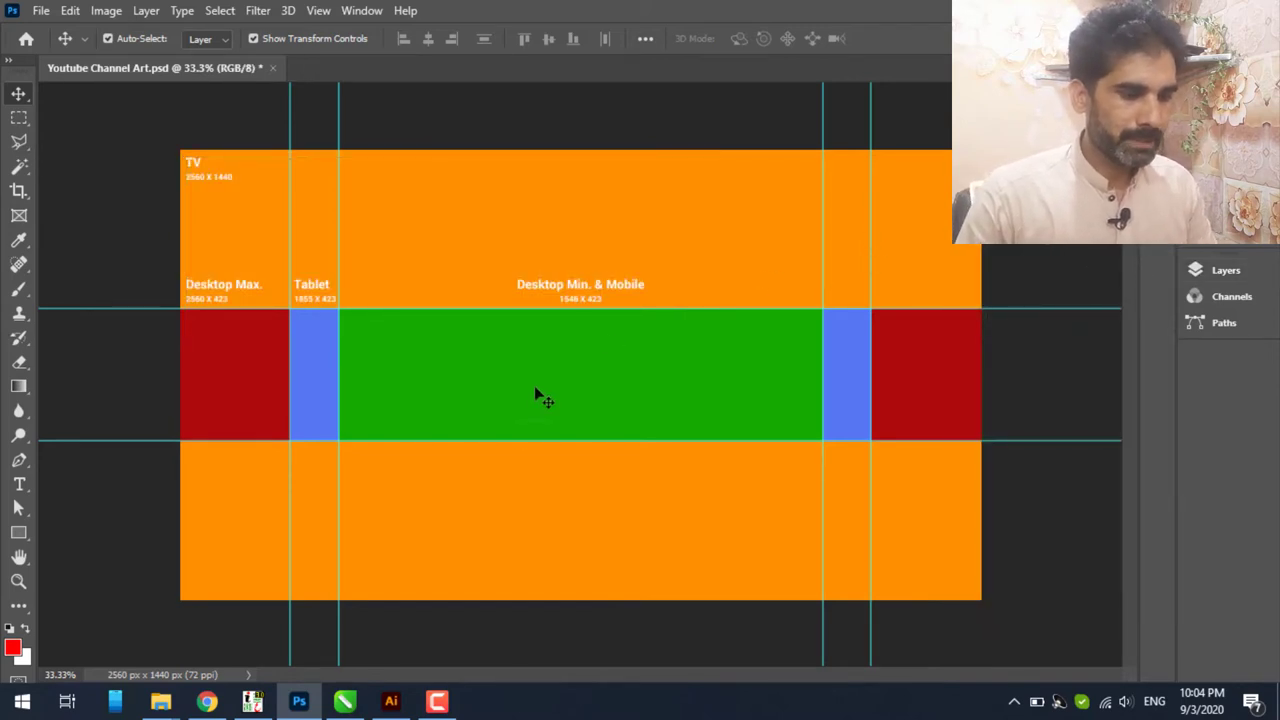
key("z")
left_click_drag(514, 366, 531, 378)
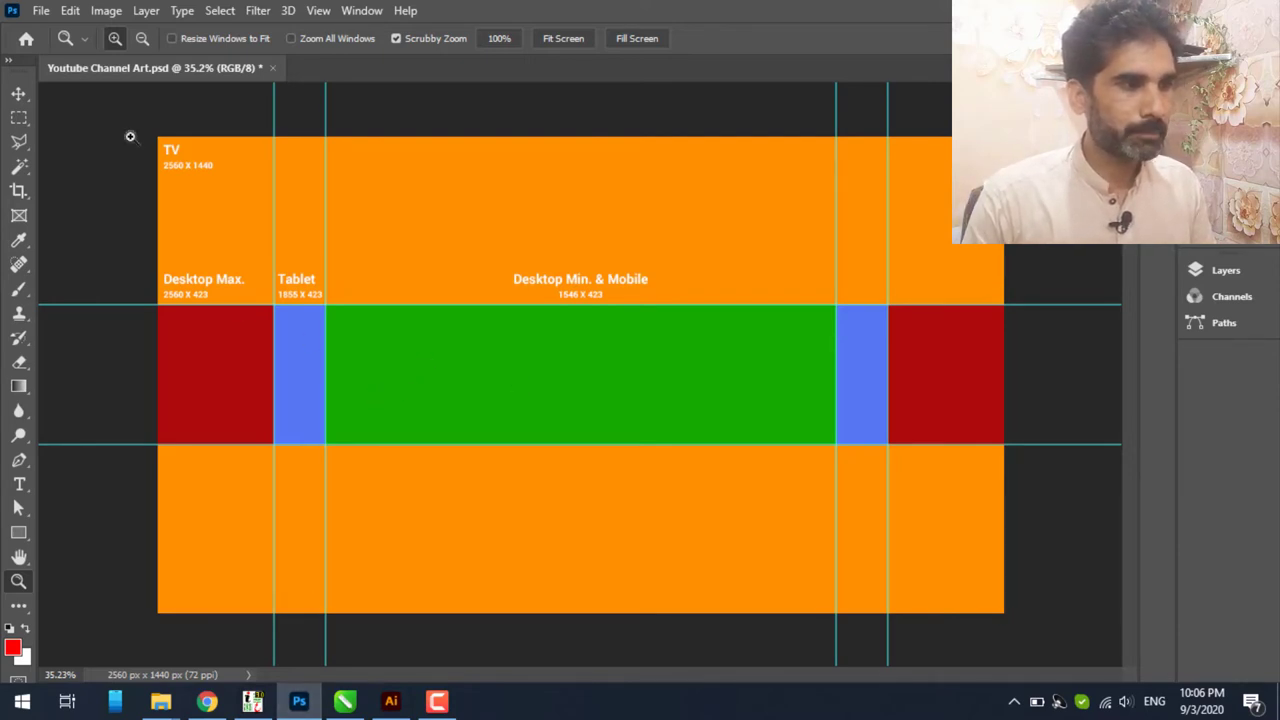
- Place Dynamik skills-Recovered.jpg from Desktop as a linked layer filling the canvas, then minimize Photoshop
left_click(41, 10)
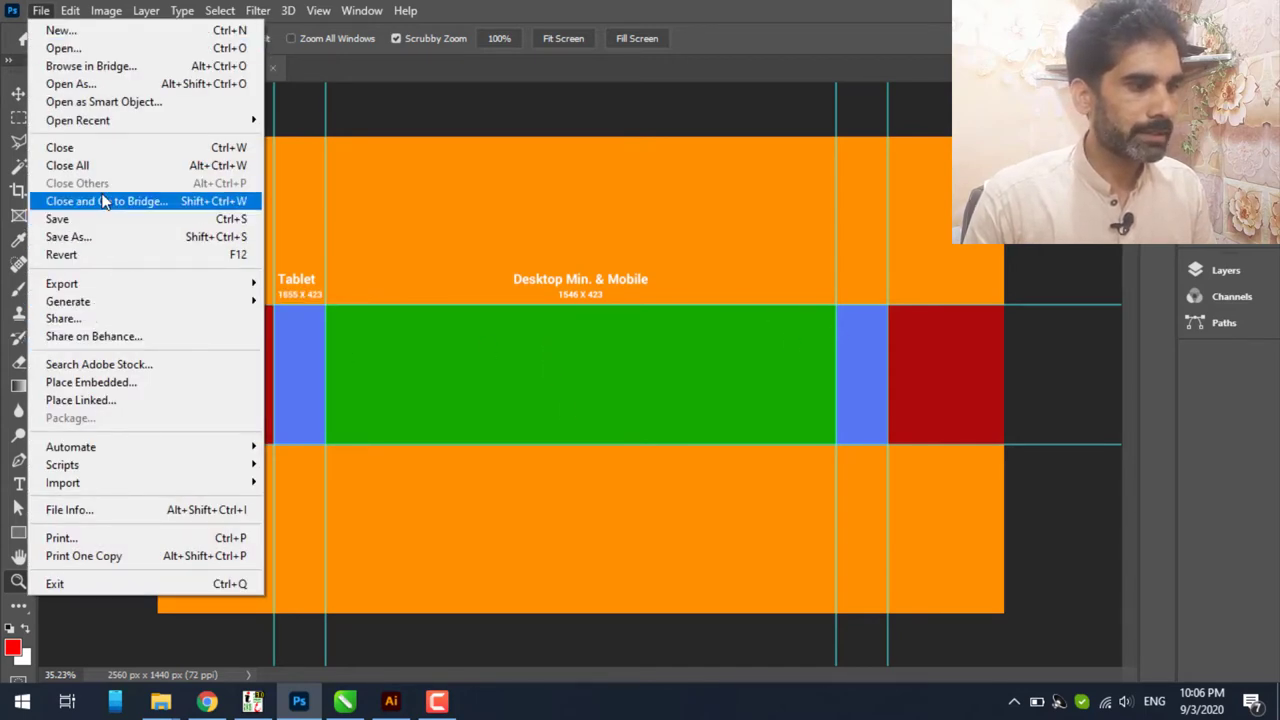
left_click(114, 402)
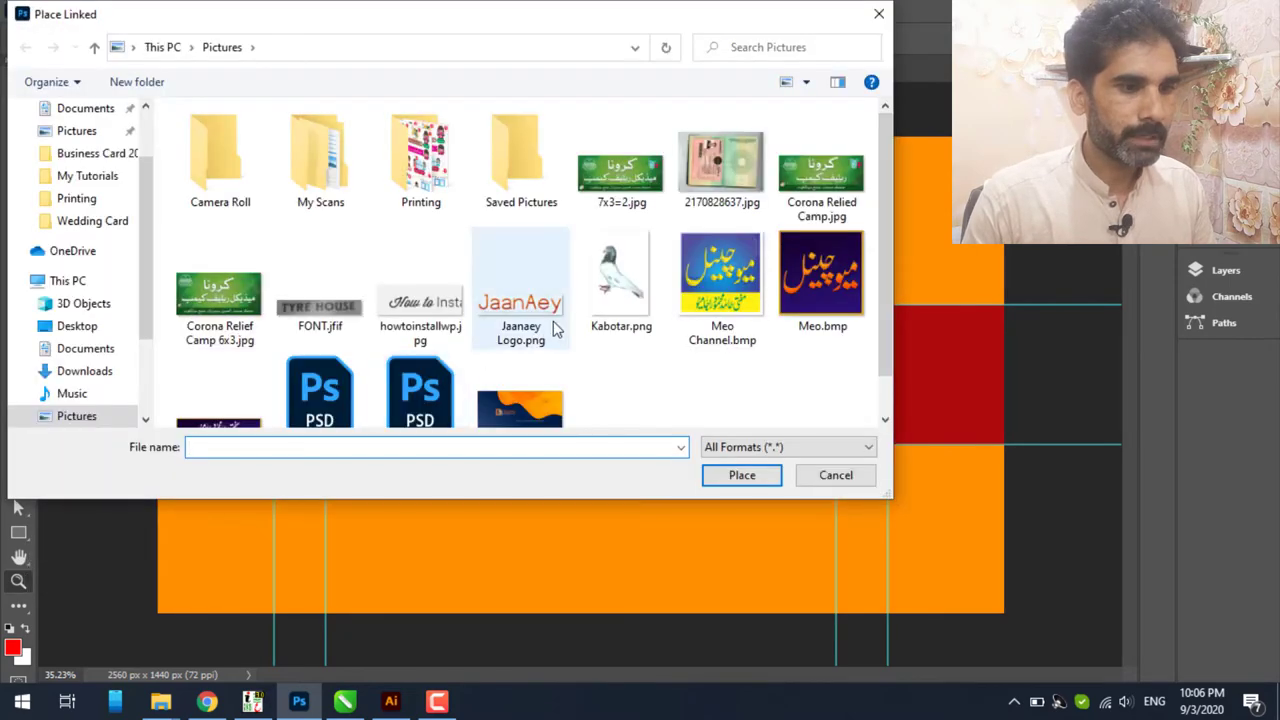
scroll(555, 328, "down", 1)
scroll(414, 306, "up", 1)
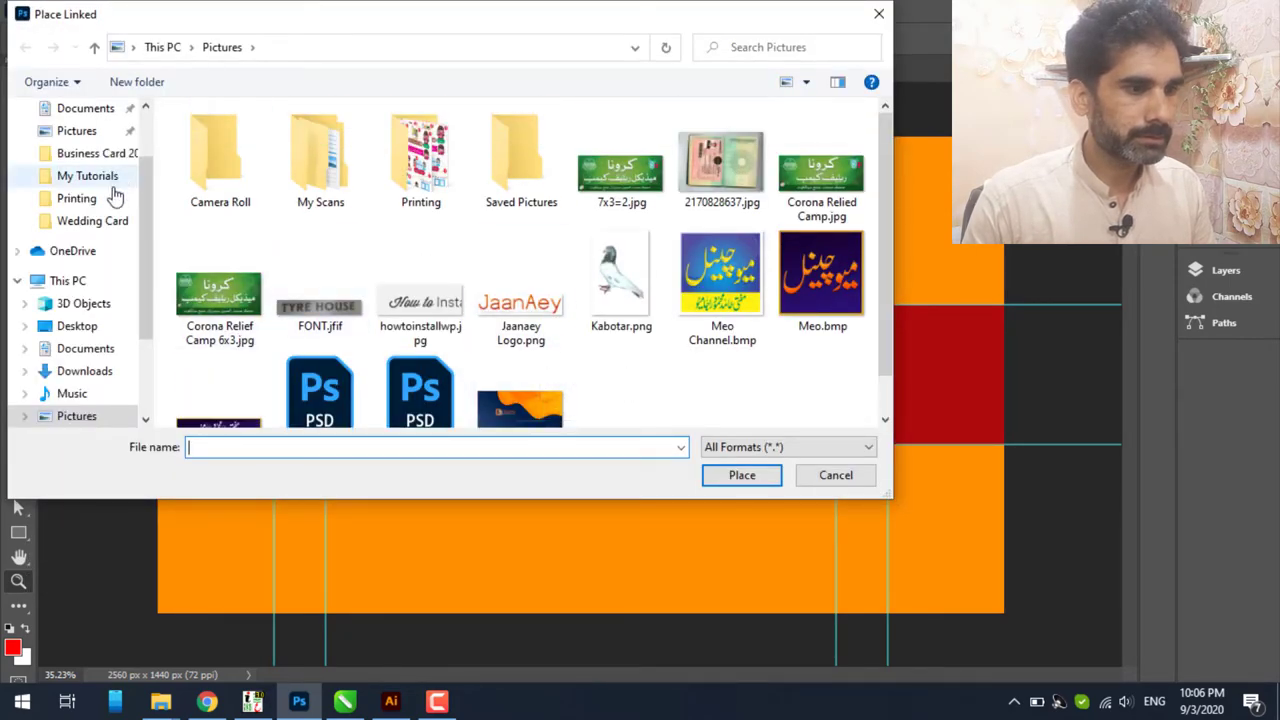
scroll(86, 177, "up", 2)
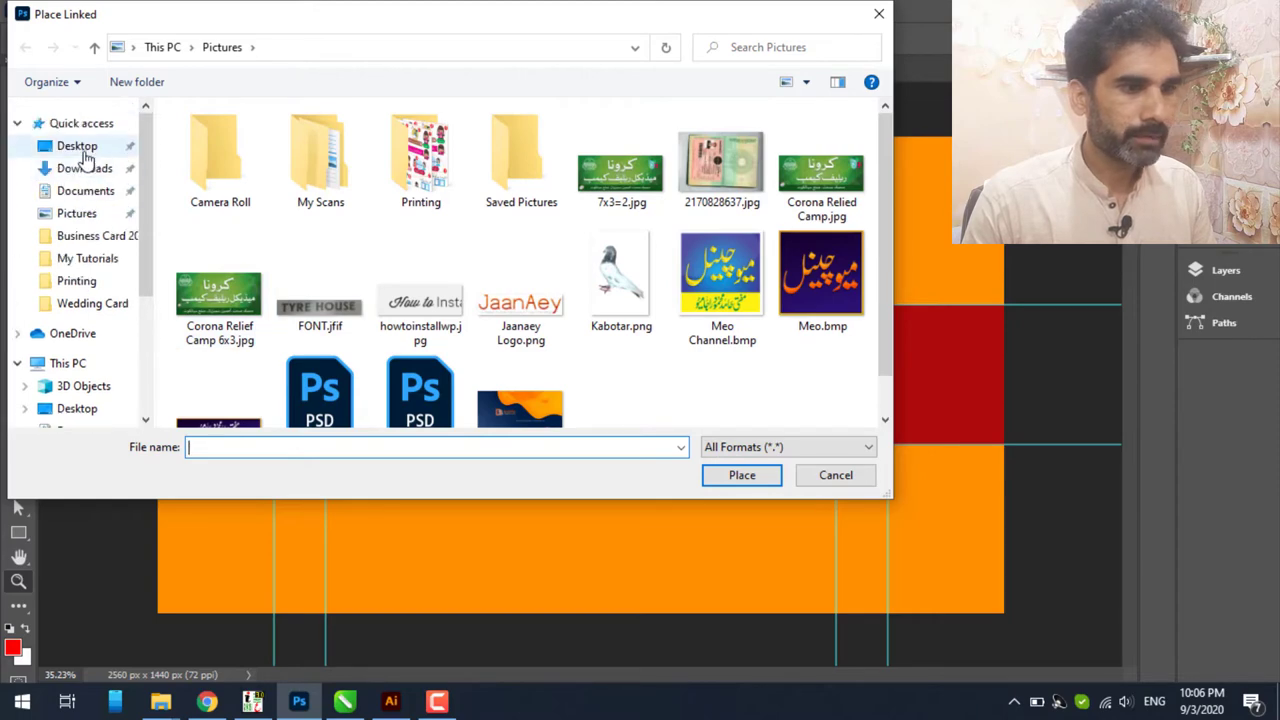
scroll(410, 308, "down", 2)
scroll(410, 308, "up", 2)
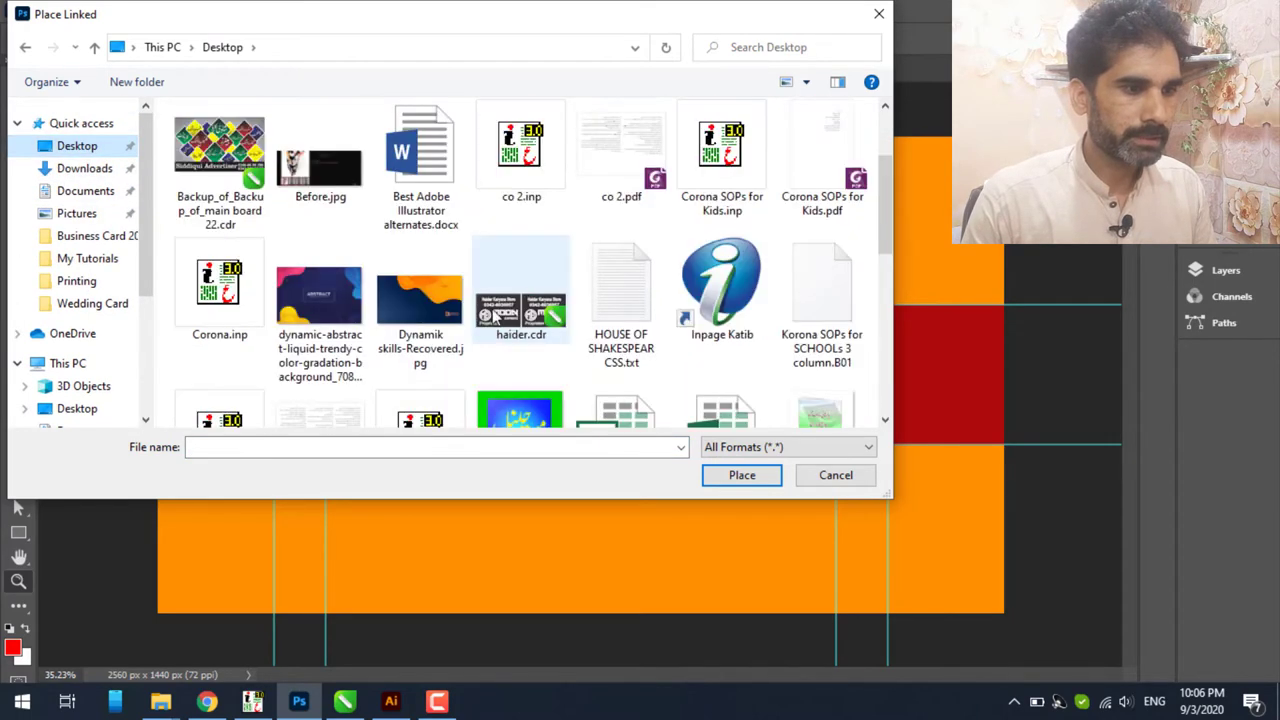
left_click(407, 308)
left_click(740, 476)
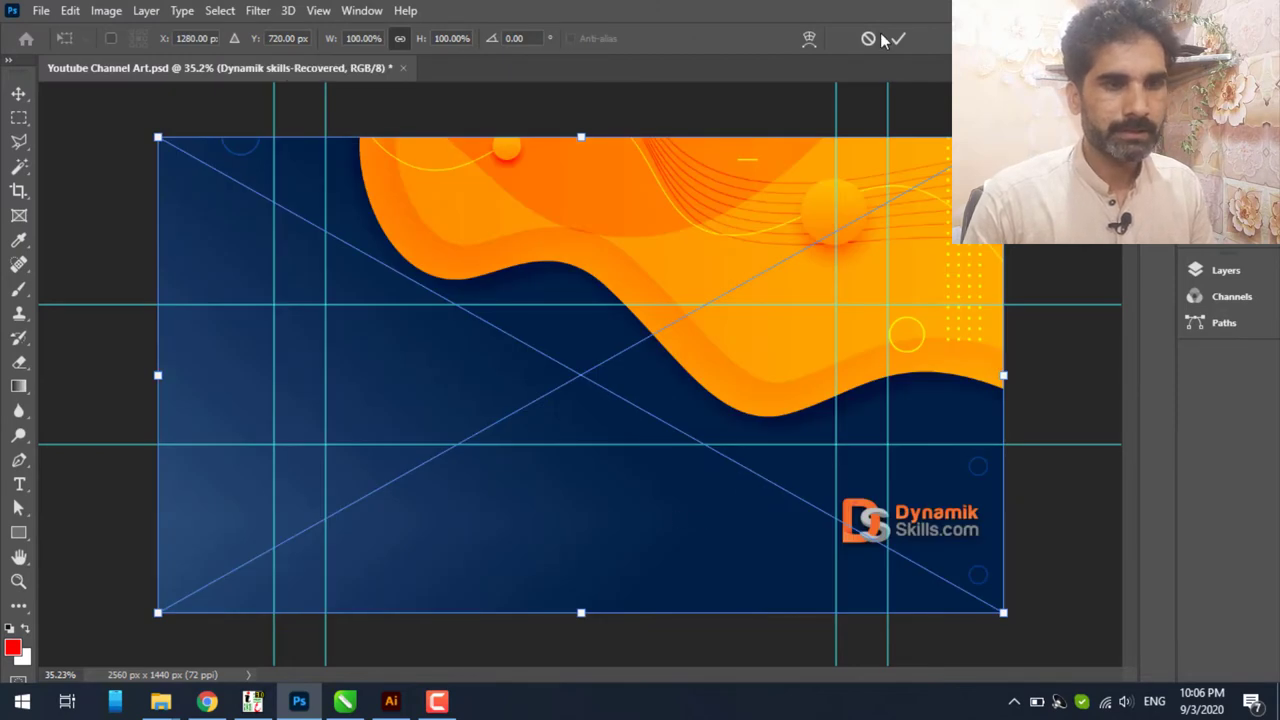
left_click(897, 38)
key("z")
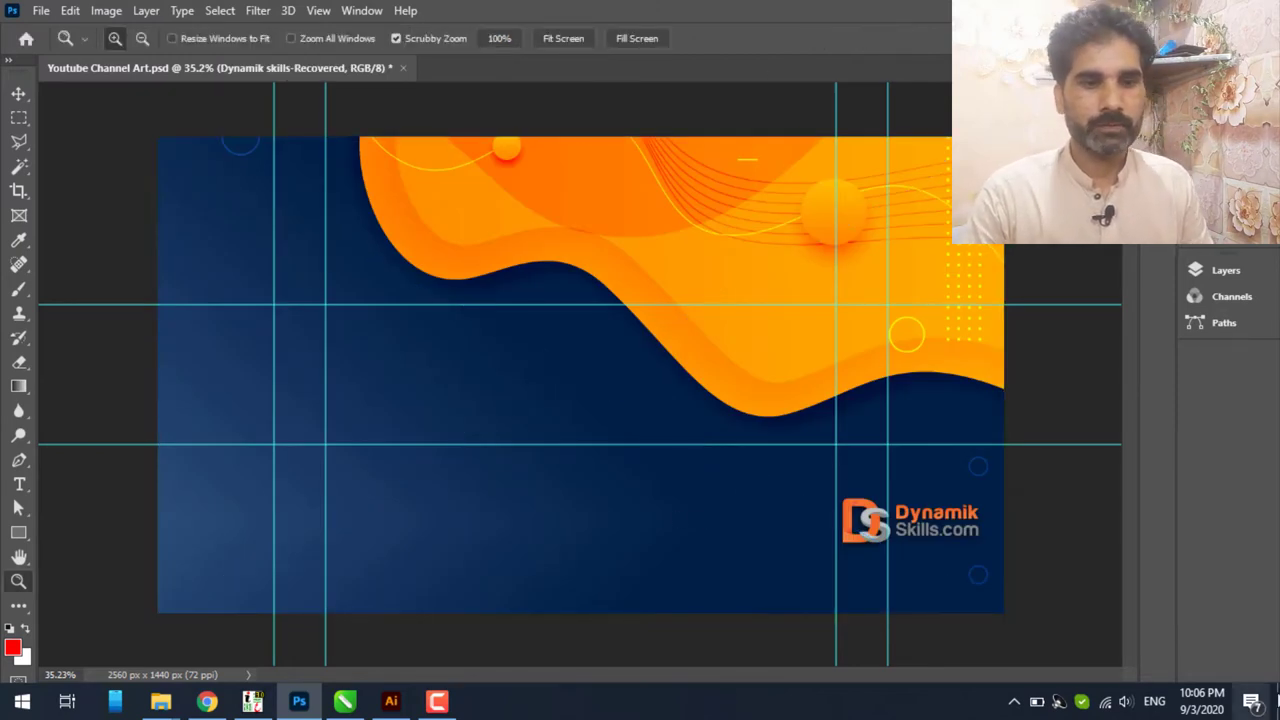
key("super+d")
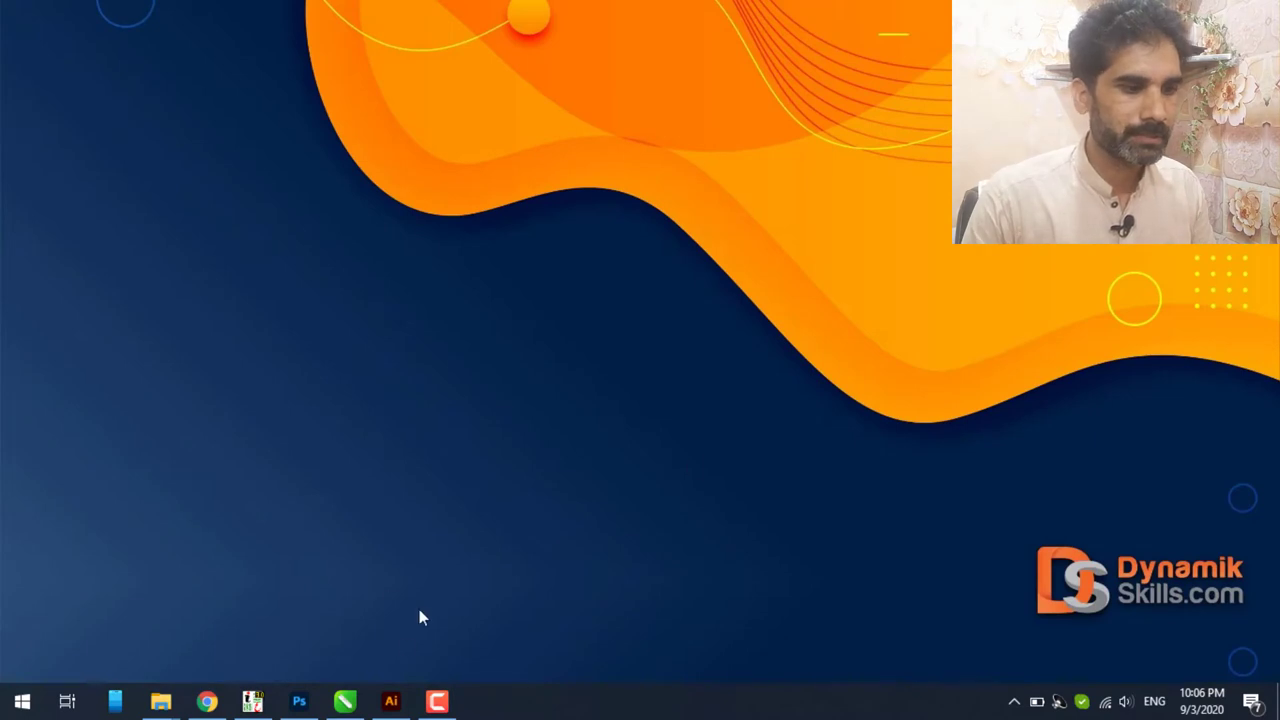
- Restore Photoshop from the taskbar to show the channel art with the placed background
left_click(299, 701)
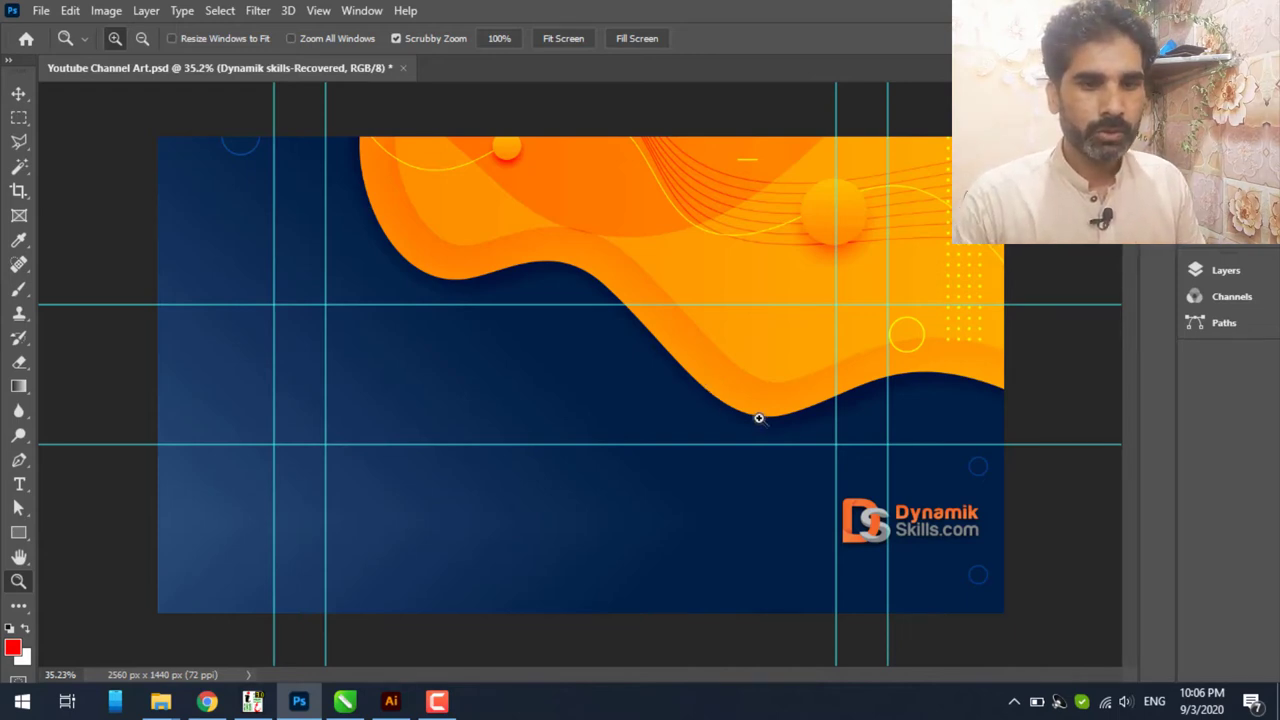
- Hide the Dynamik skills-Recovered layer and collapse the Channel Art Area group, briefly checking Illustrator's logo
left_click(1200, 272)
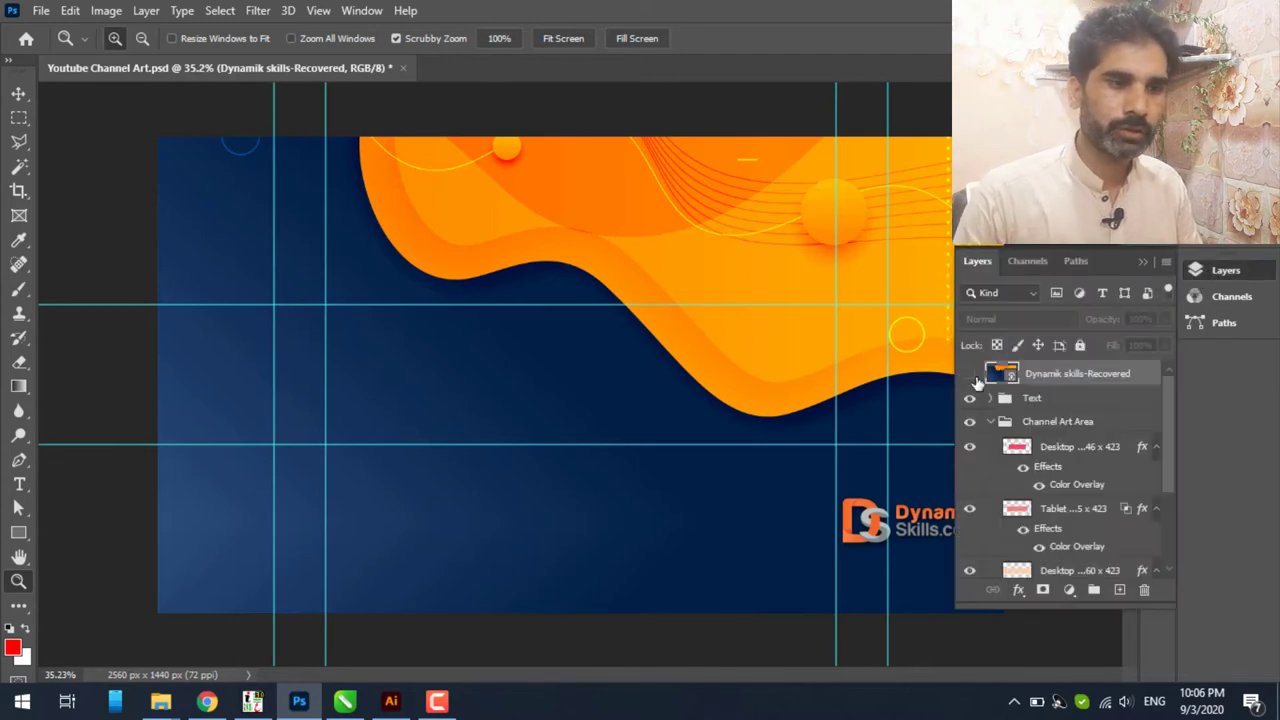
left_click(969, 373)
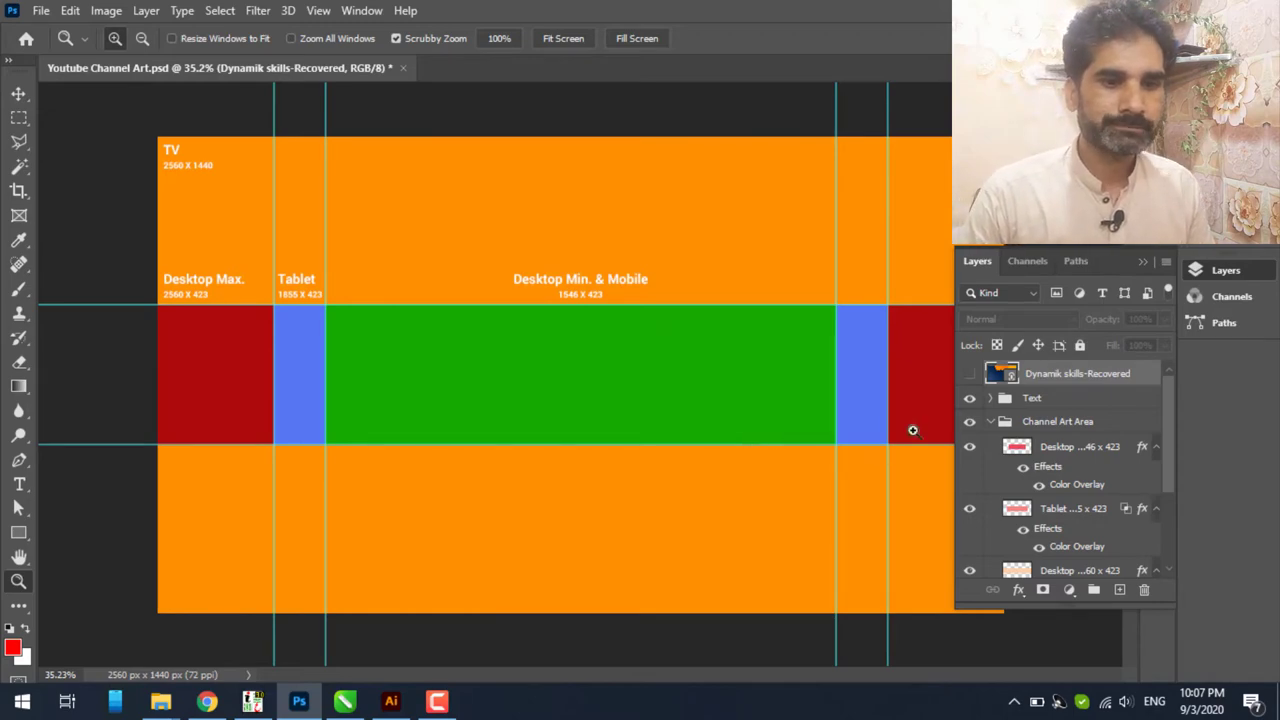
left_click(990, 423)
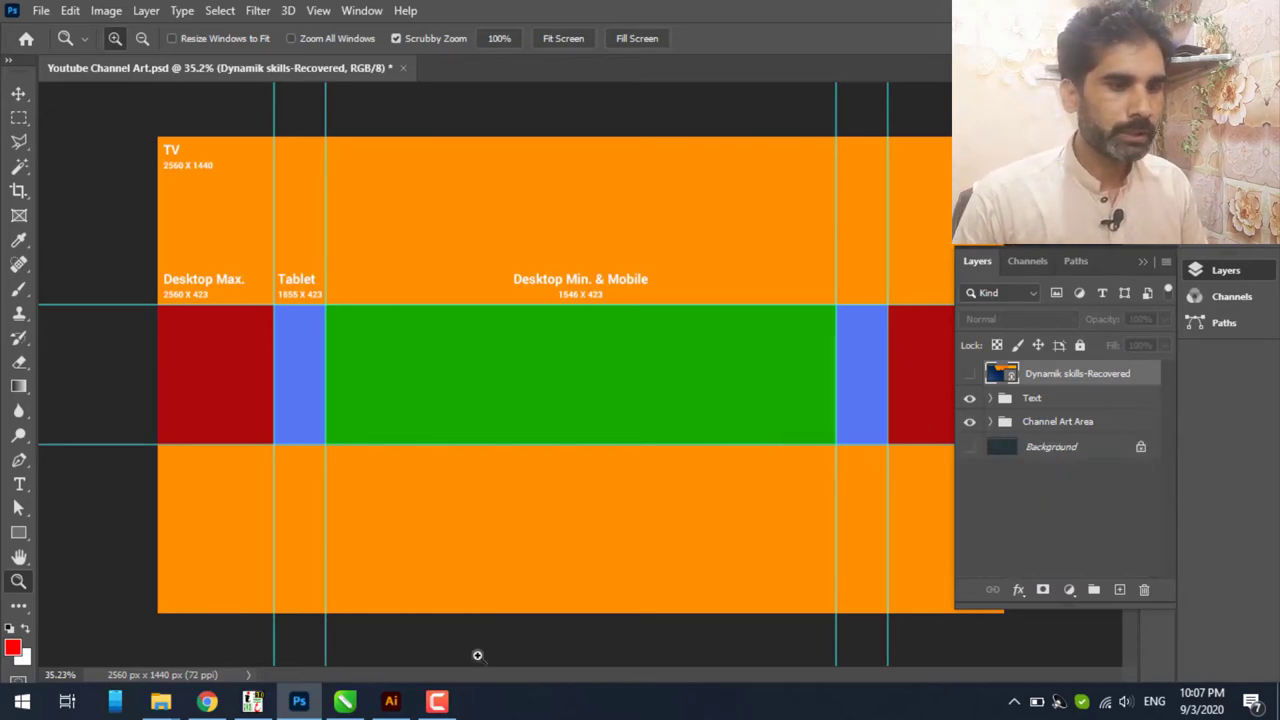
left_click(391, 700)
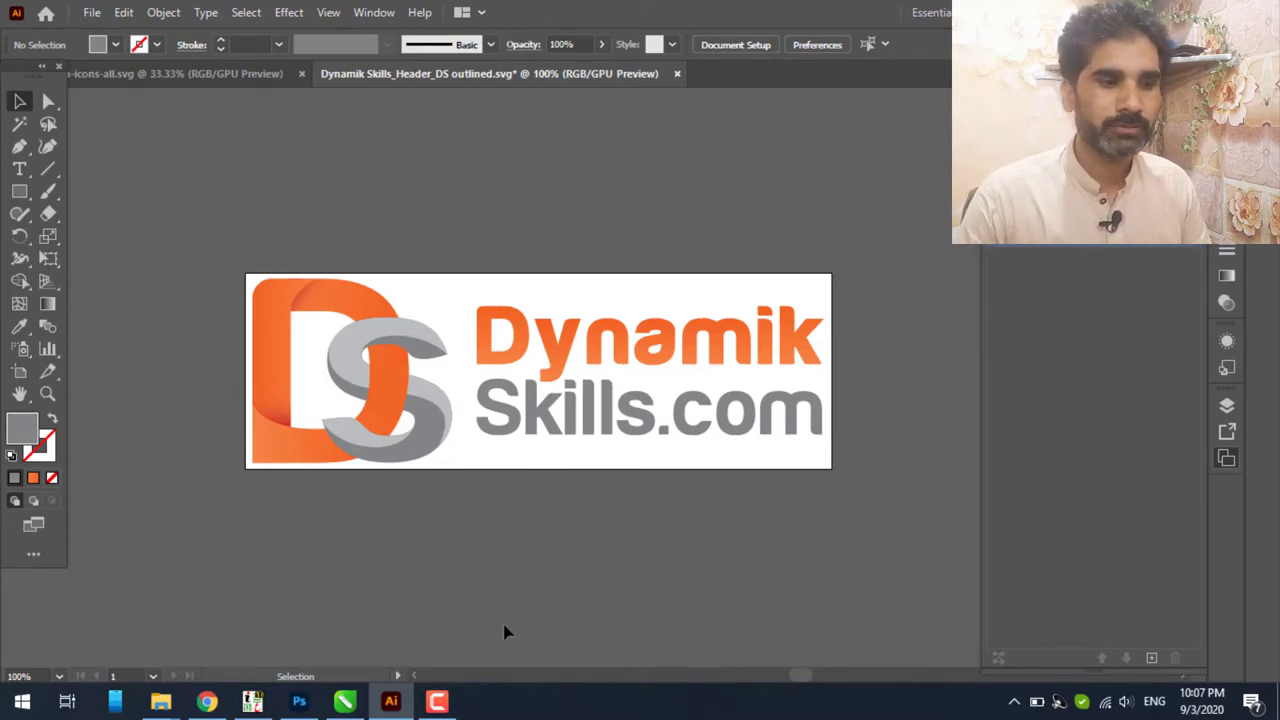
left_click(298, 701)
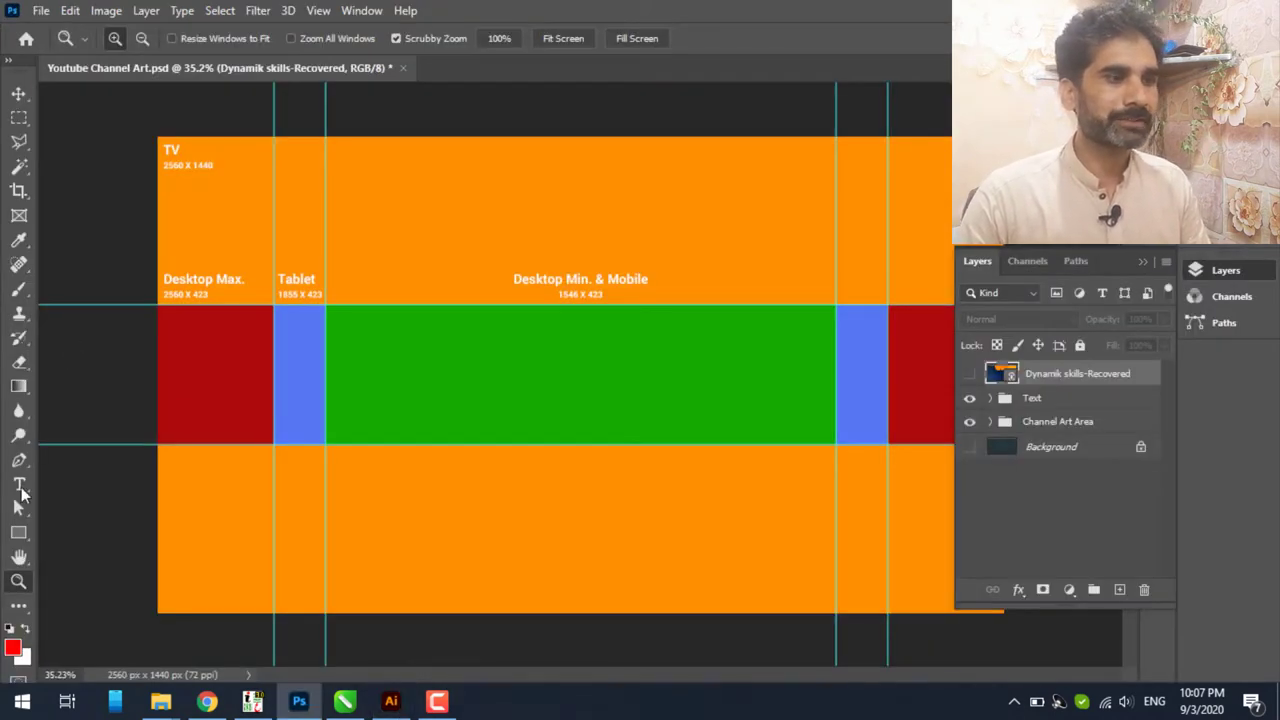
- Add the text 'DYNSkills' on the green area in Oswald Book Italic
left_click(19, 485)
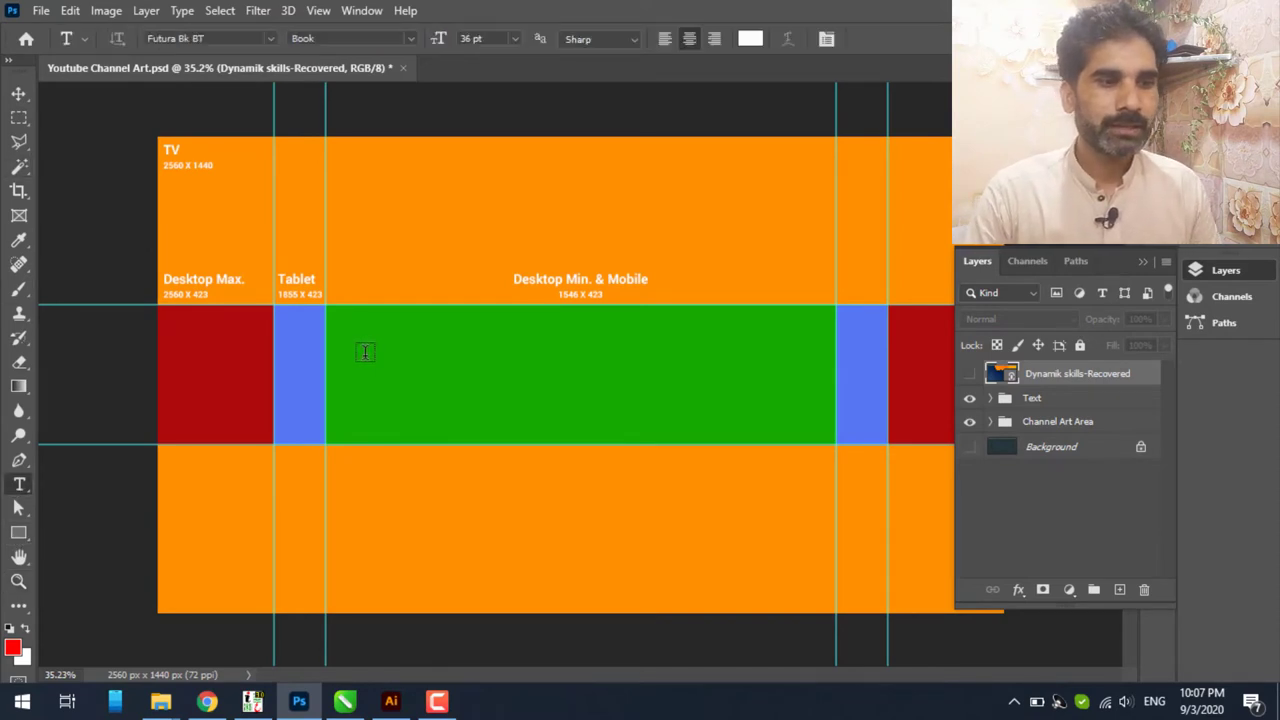
left_click(416, 375)
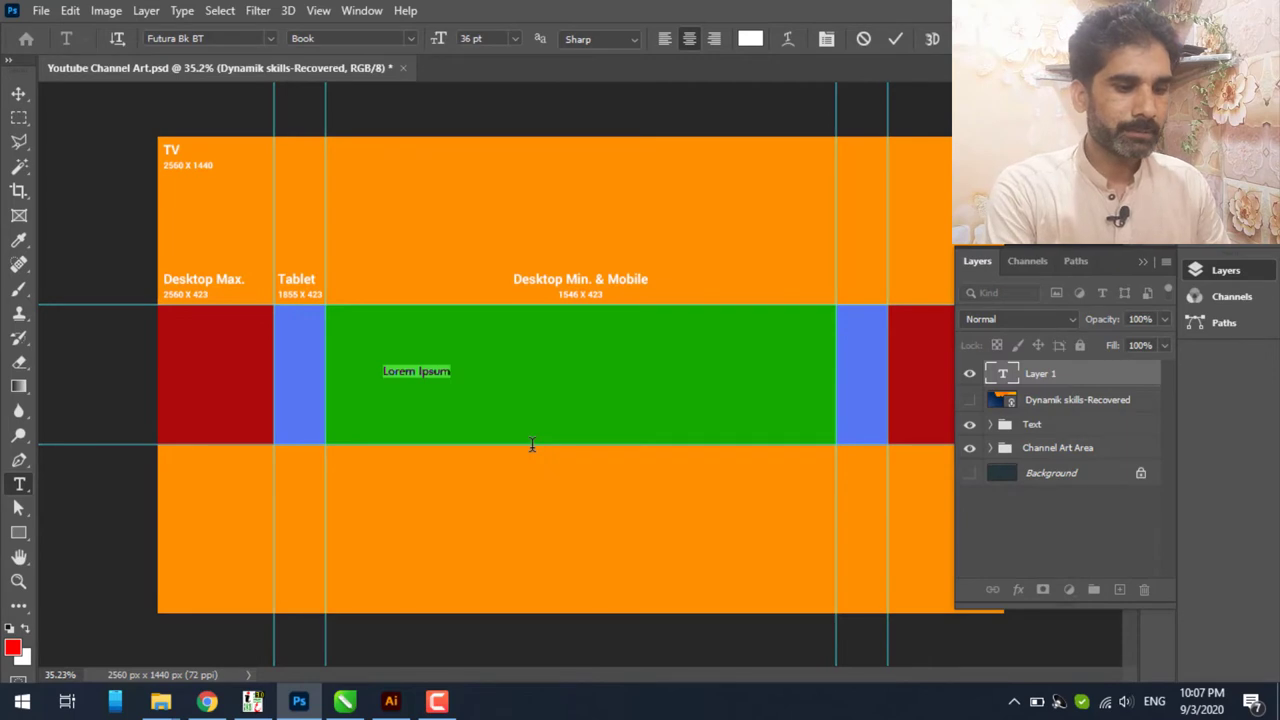
type("DYN")
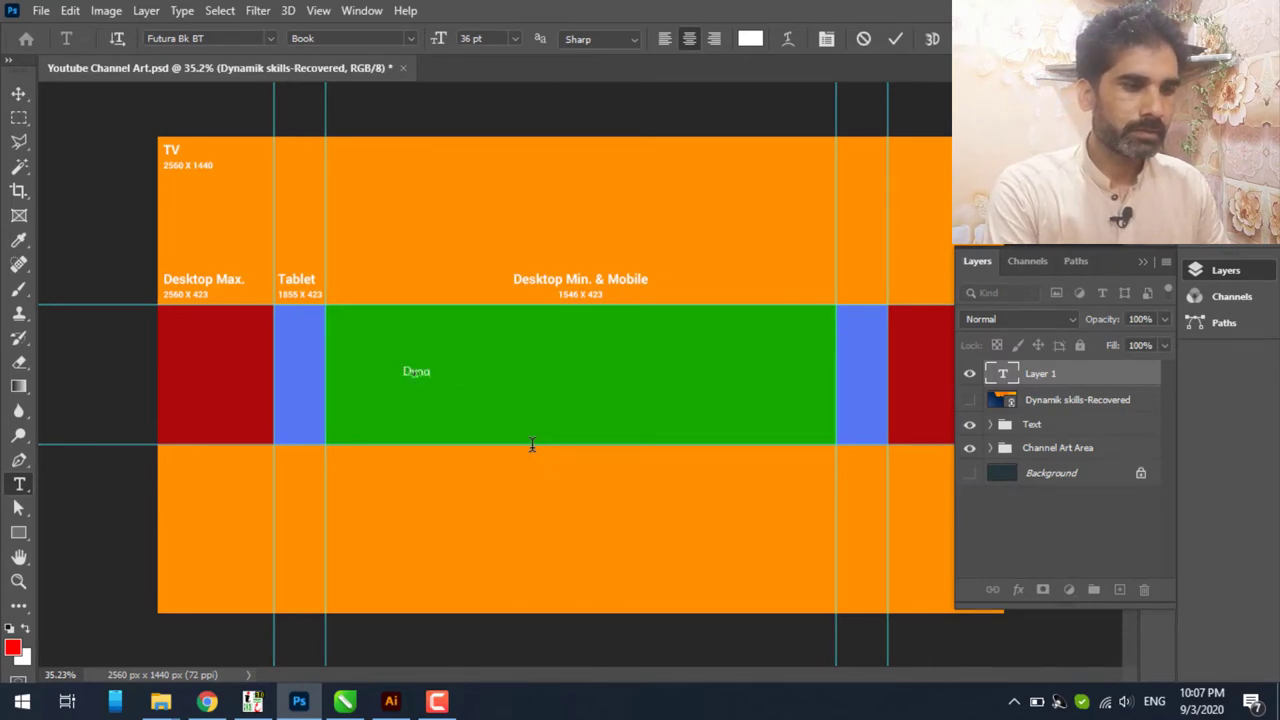
type("Sk")
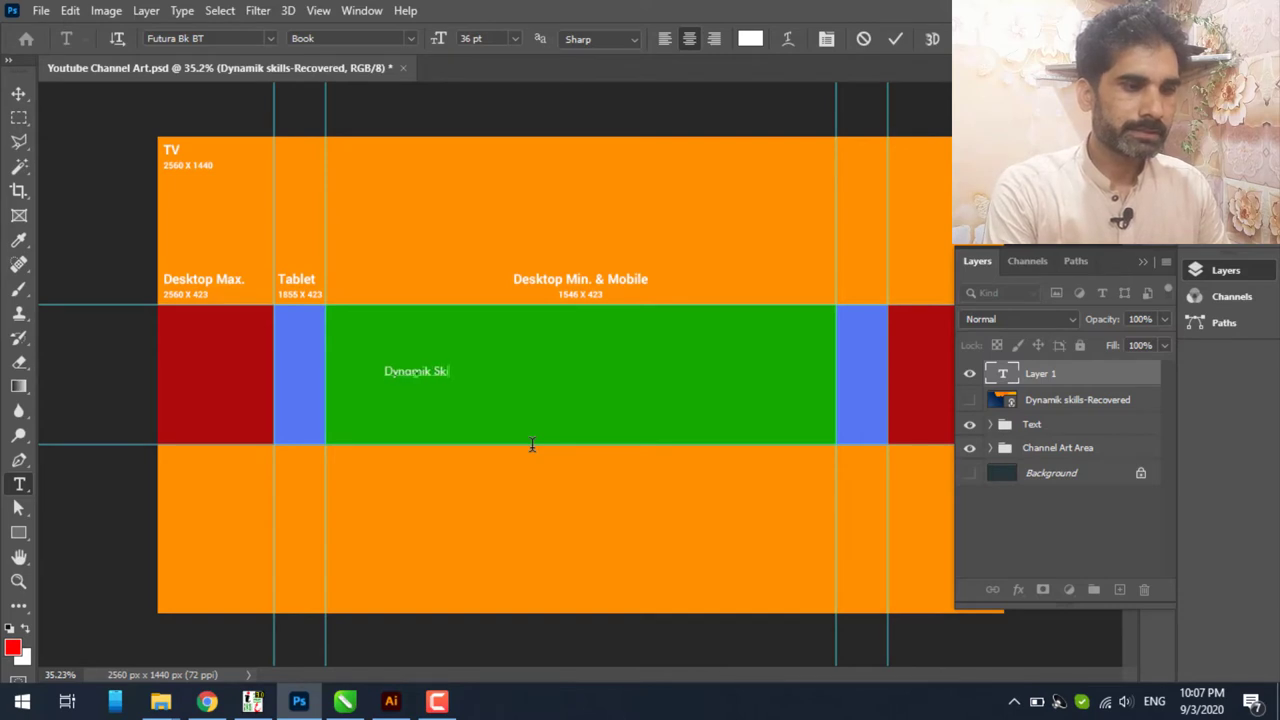
type("ills")
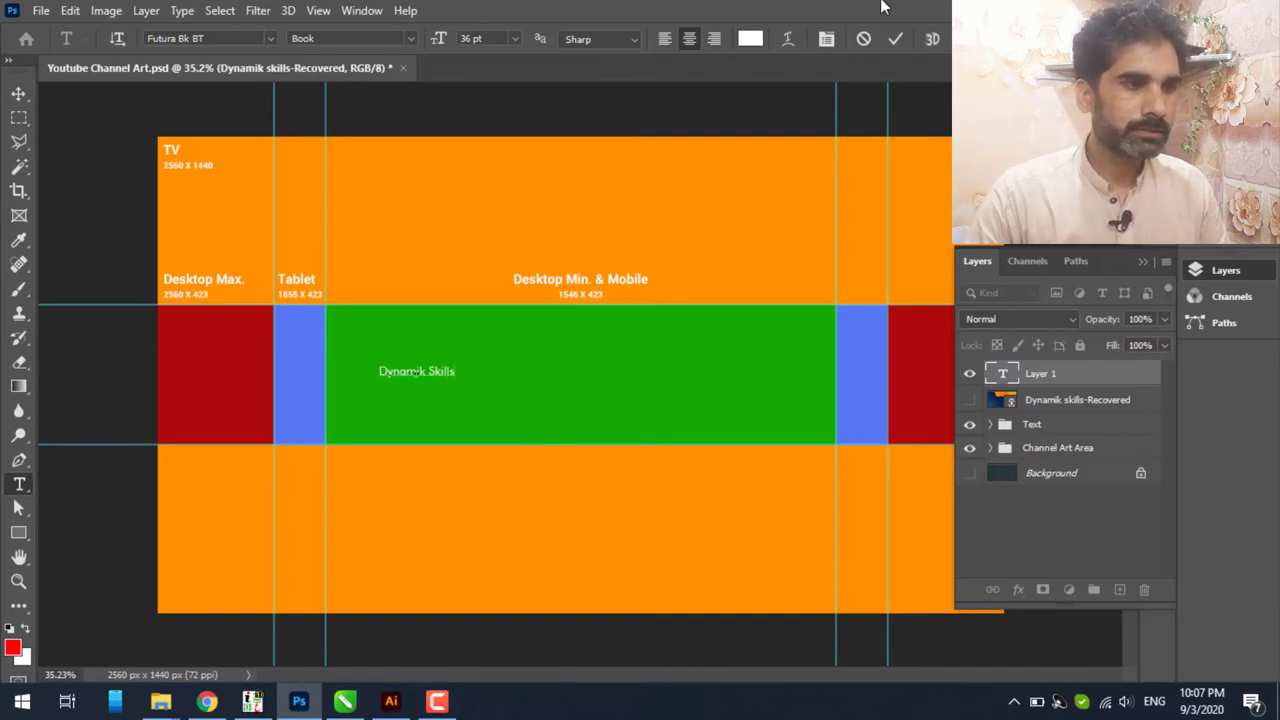
key("ctrl+a")
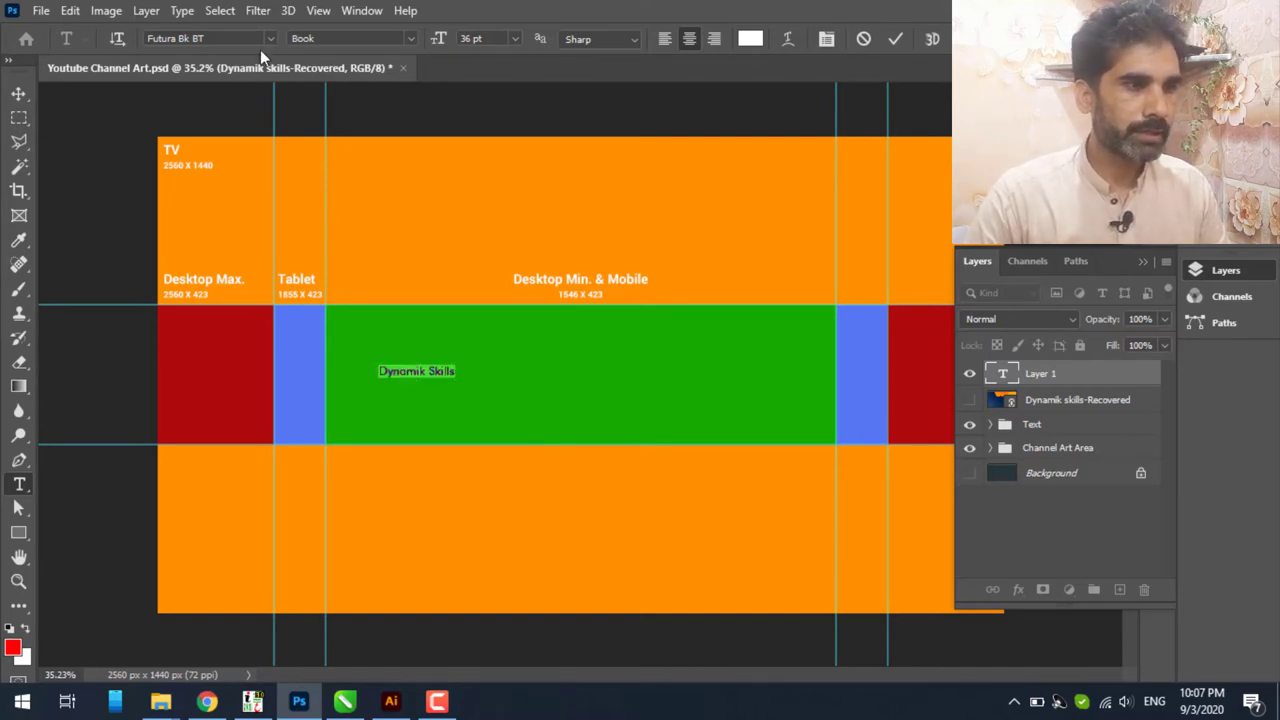
left_click(405, 38)
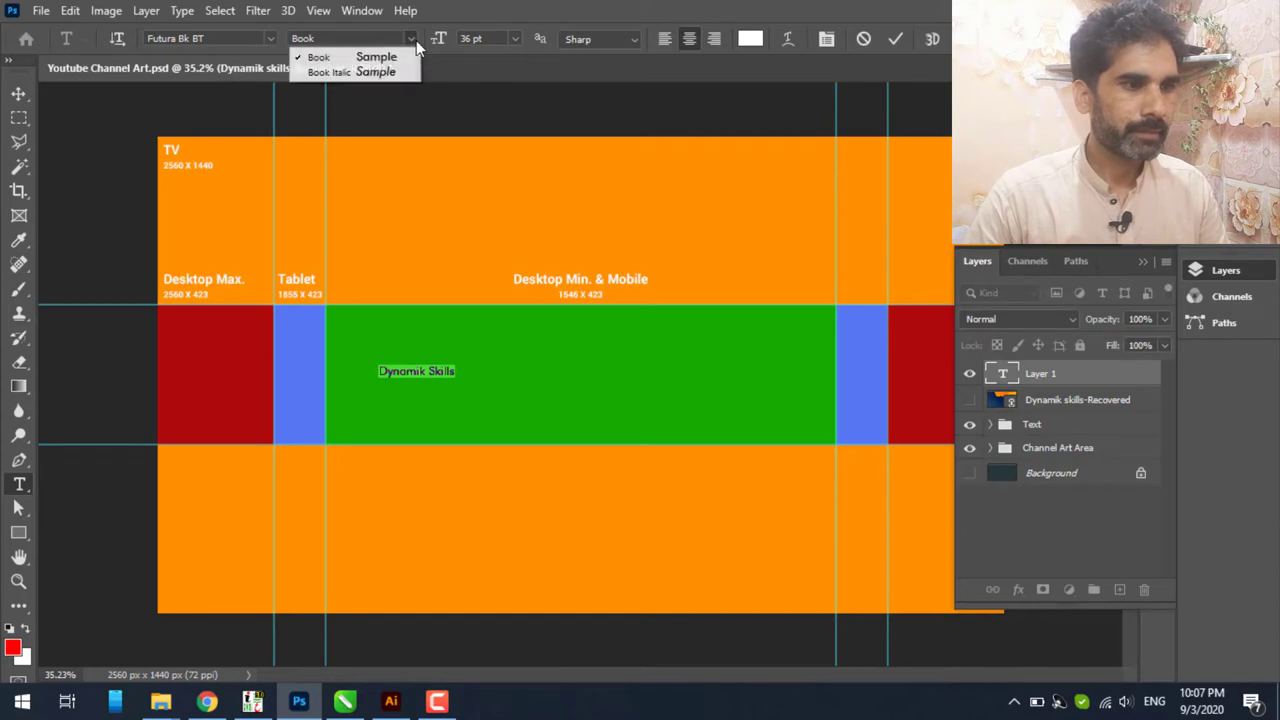
left_click(362, 76)
left_click(269, 38)
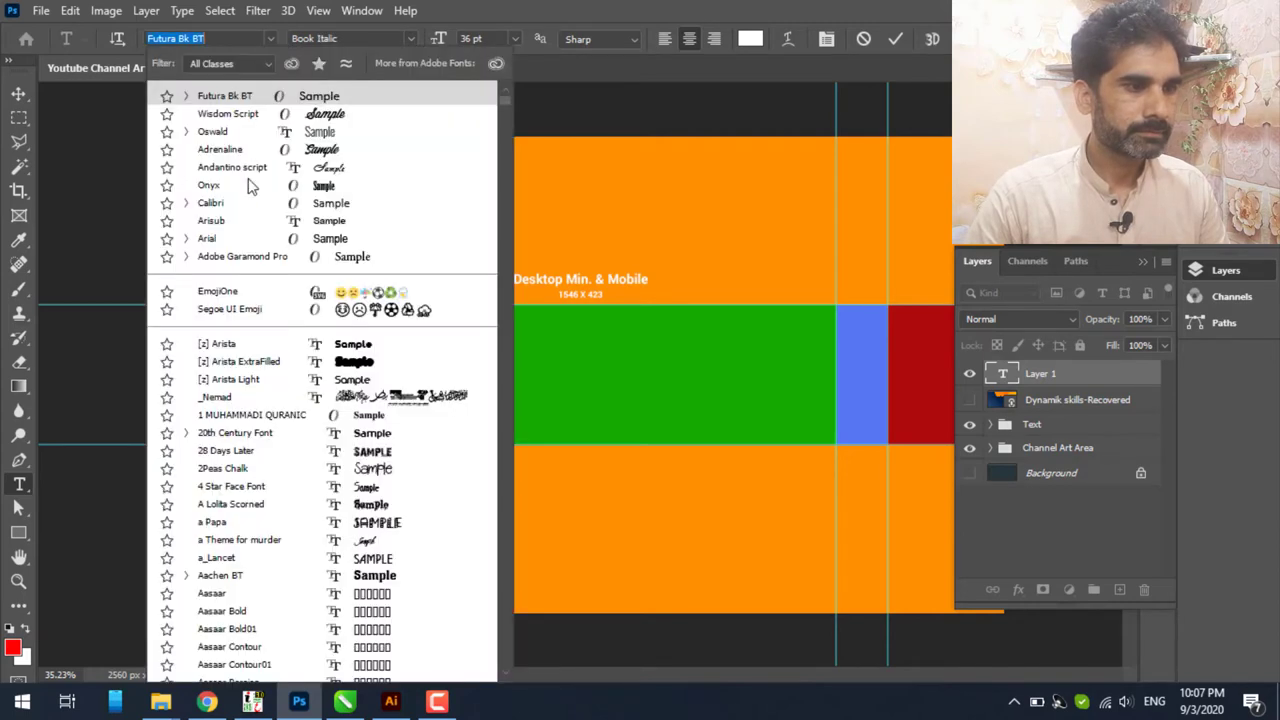
left_click(224, 131)
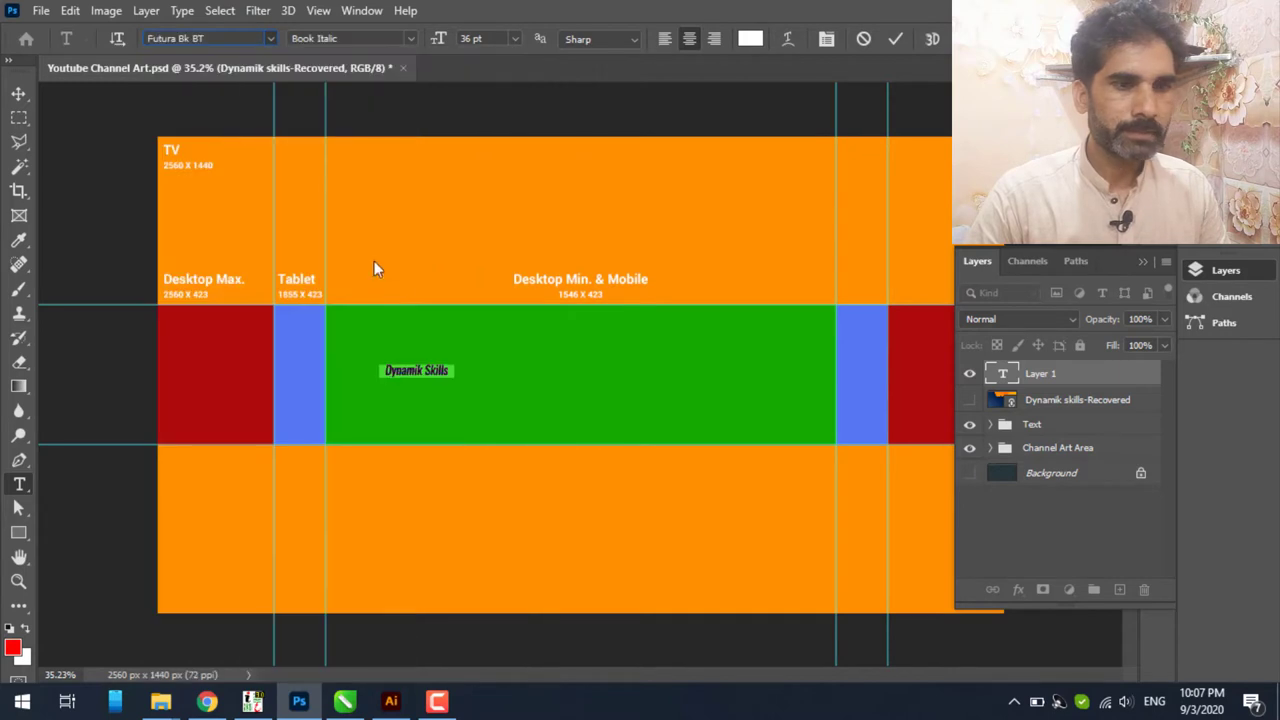
left_click(897, 38)
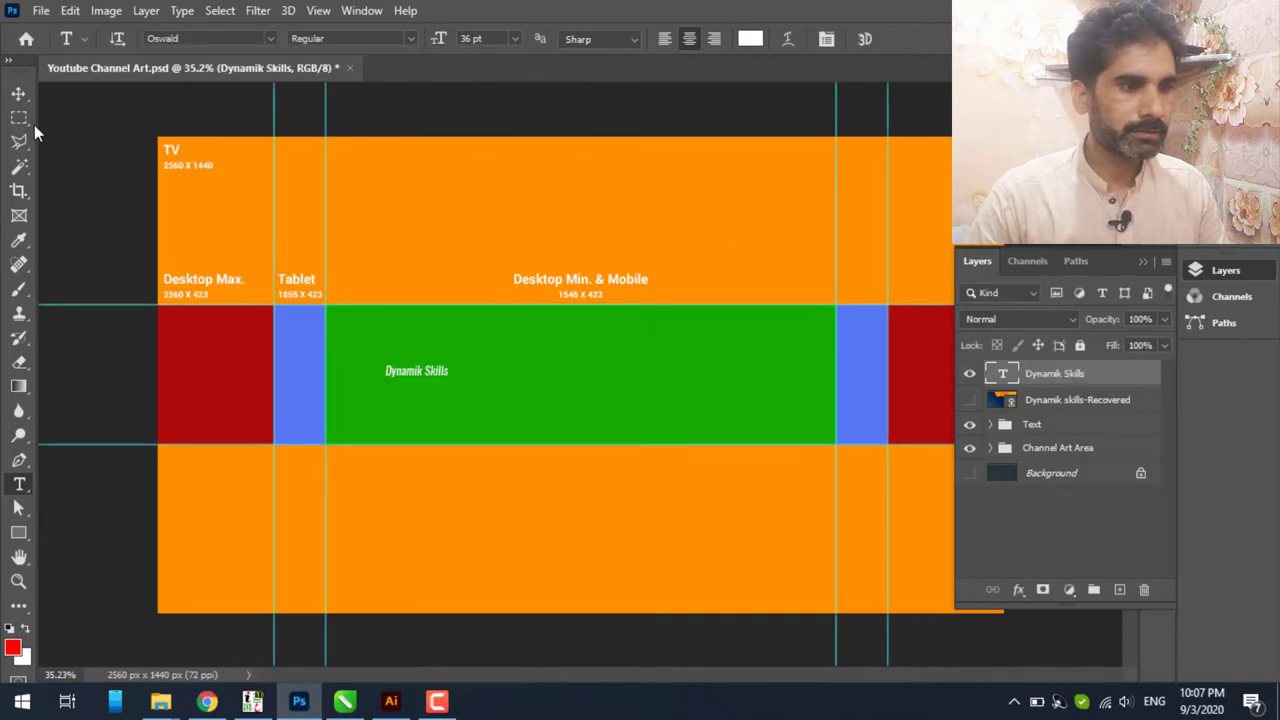
- Scale the text to about 420% and move it to the left of the green area
left_click(18, 93)
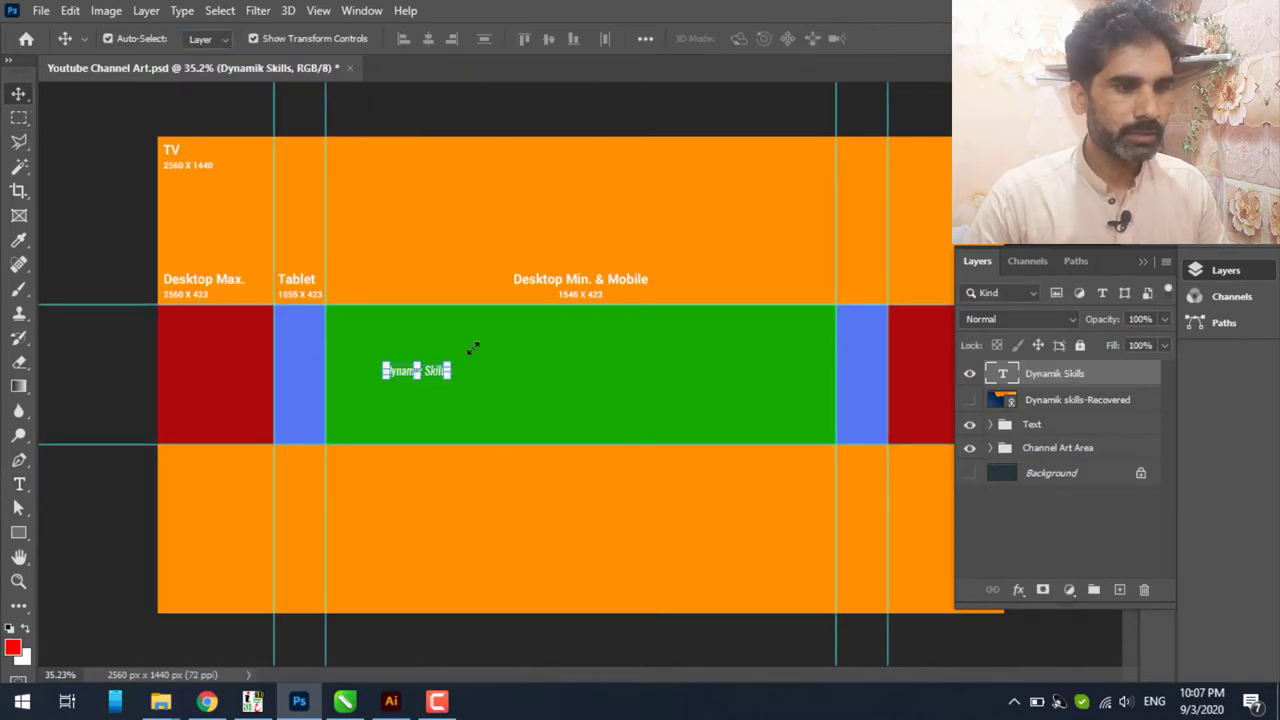
left_click_drag(473, 347, 672, 302)
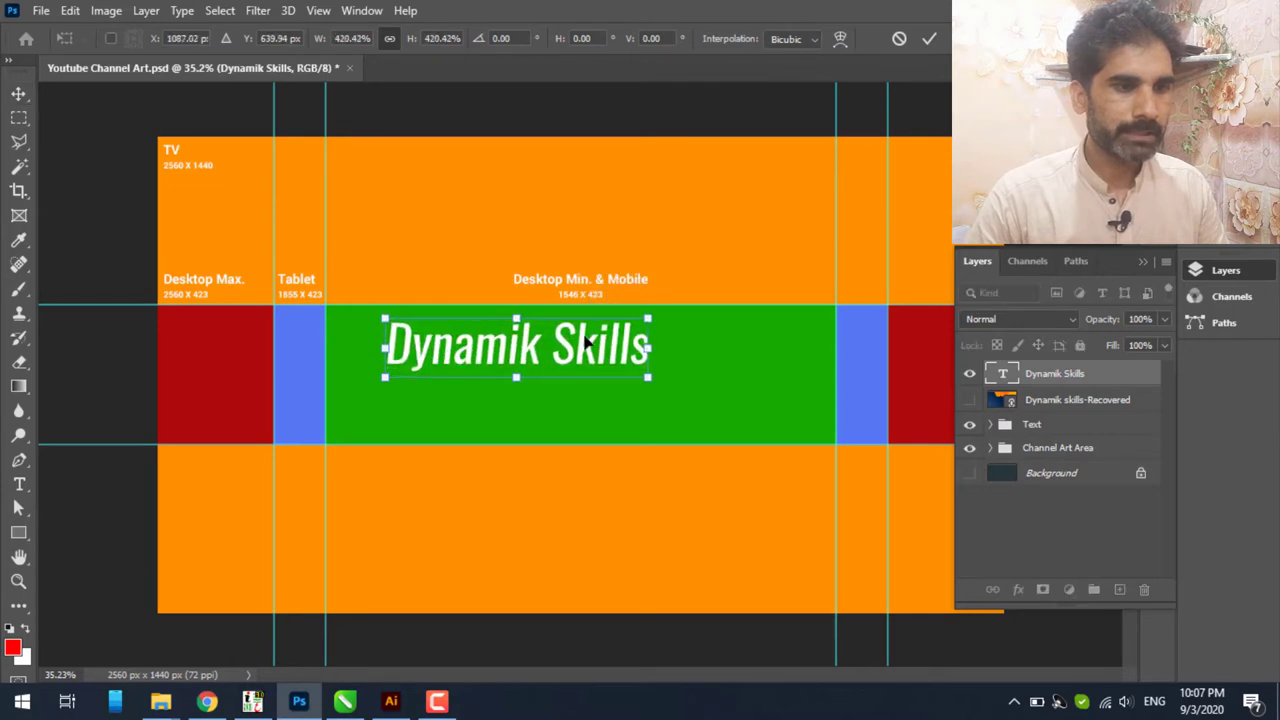
left_click_drag(588, 343, 555, 362)
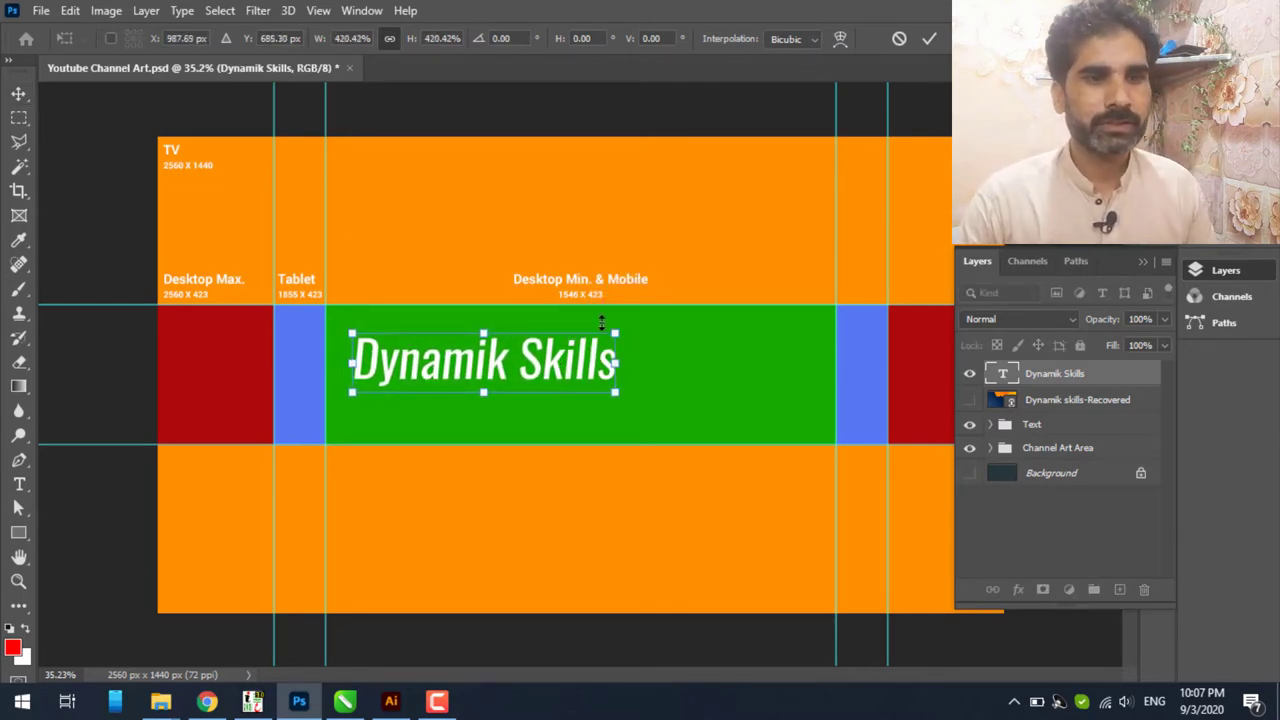
left_click(929, 38)
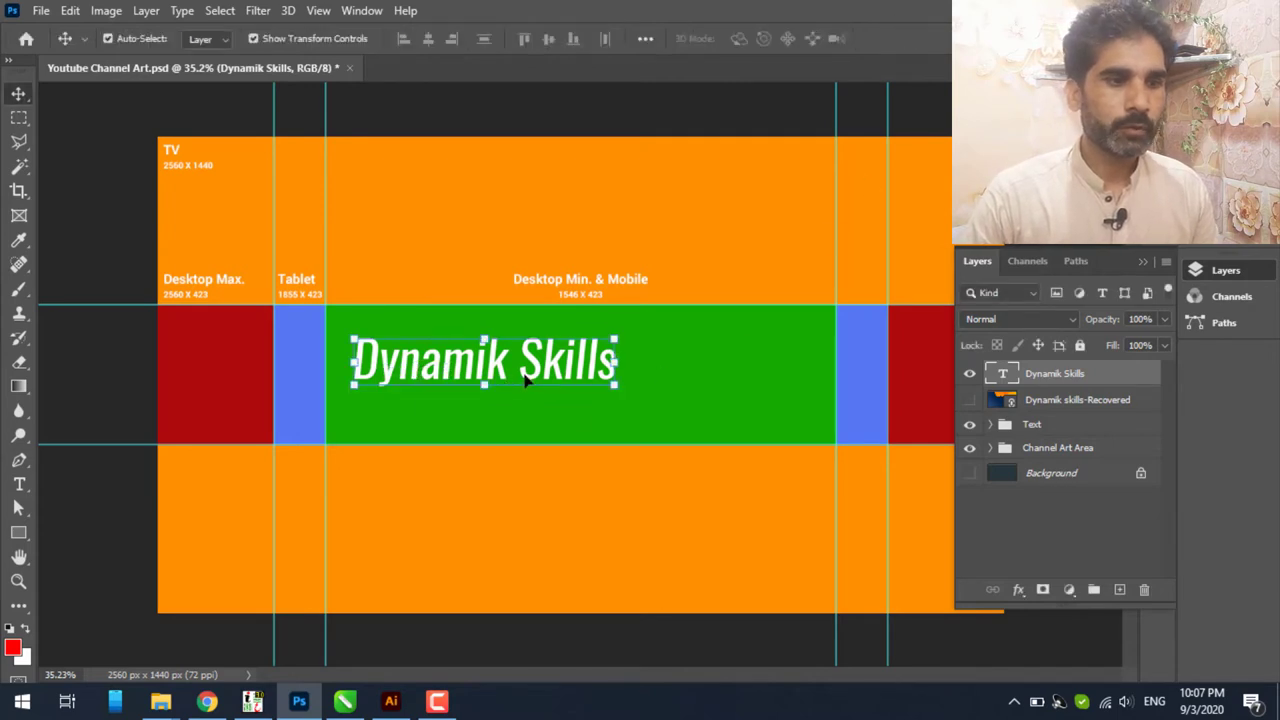
- Delete the Dynamik Skills text layer and select all of the logo artwork in Illustrator
key("Delete")
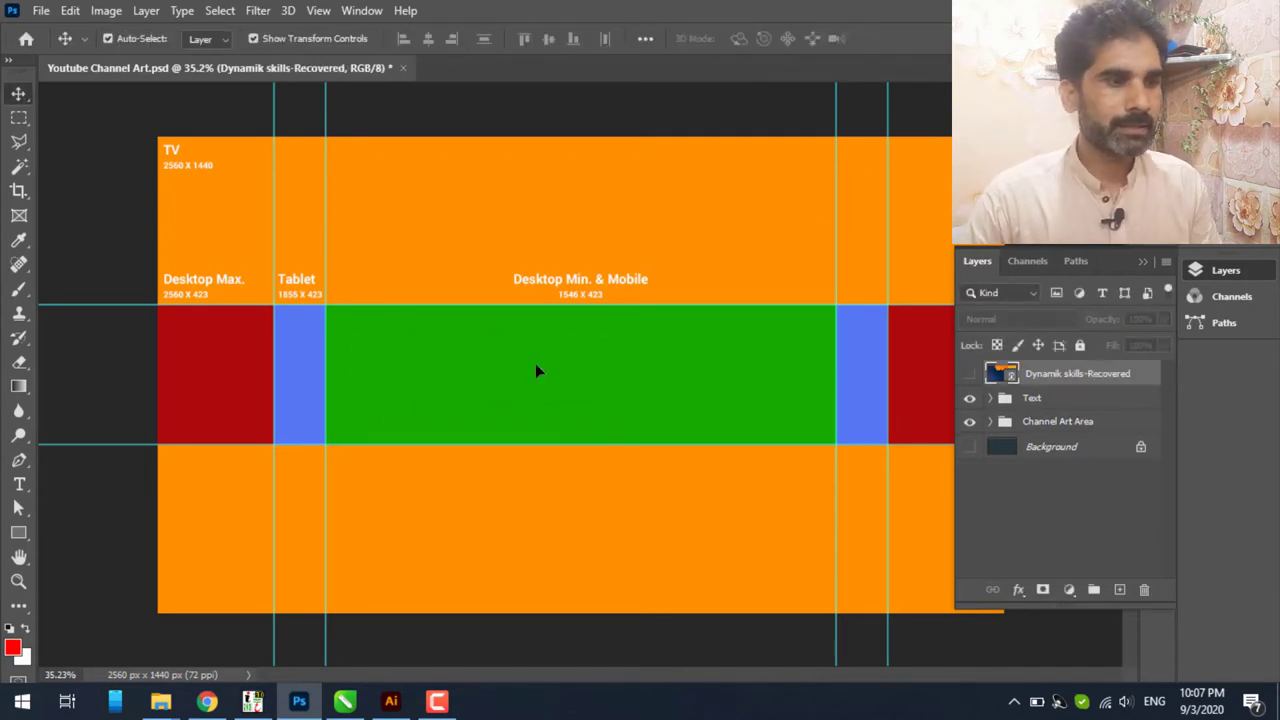
left_click(395, 700)
left_click(591, 343)
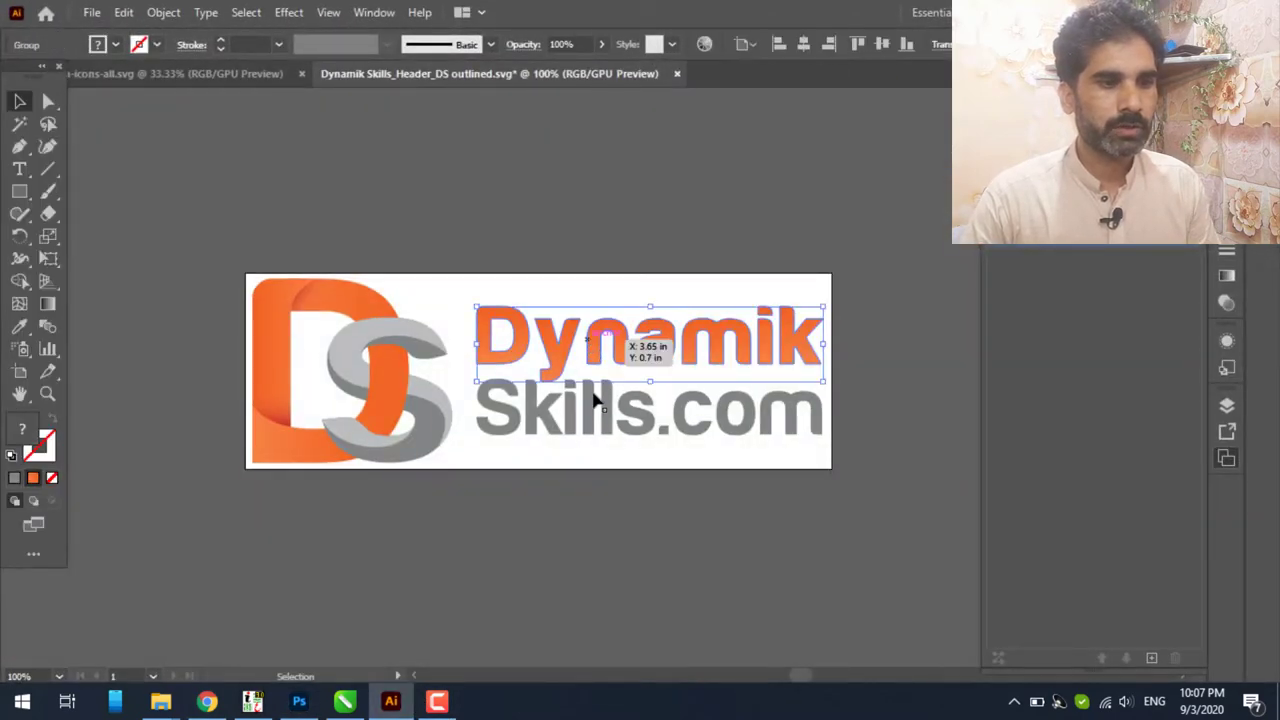
key("ctrl+a")
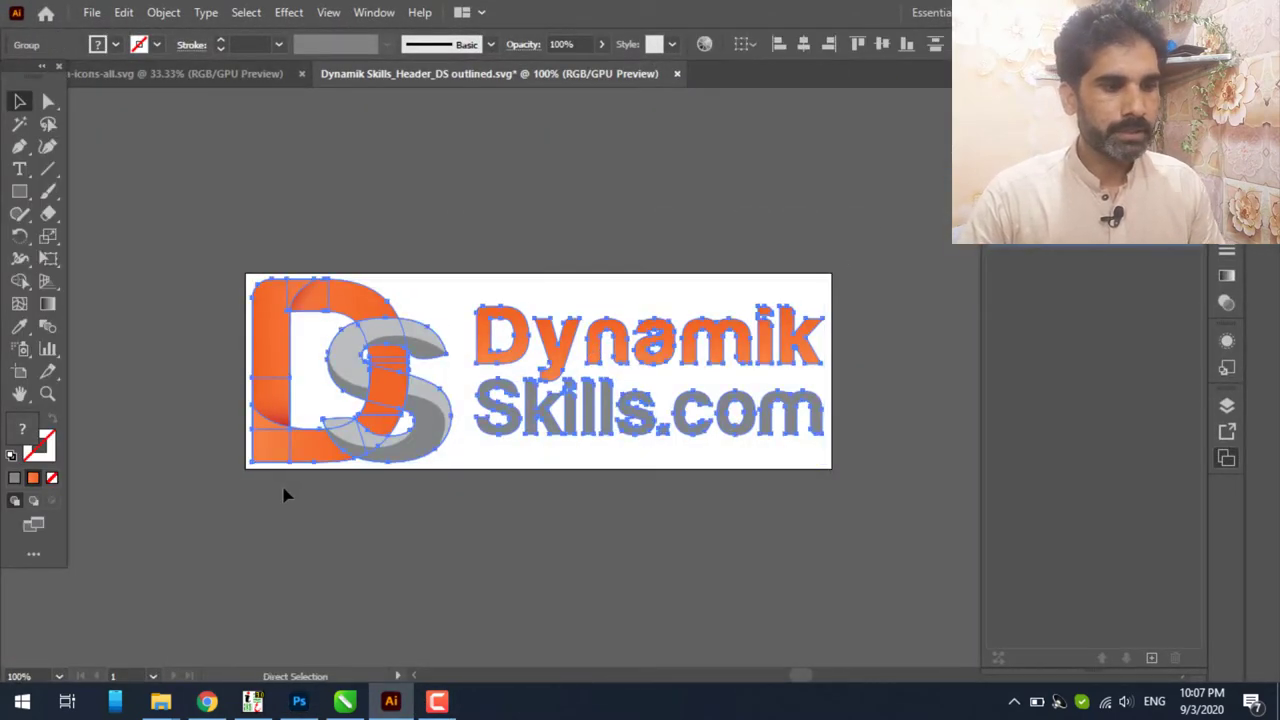
left_click(298, 700)
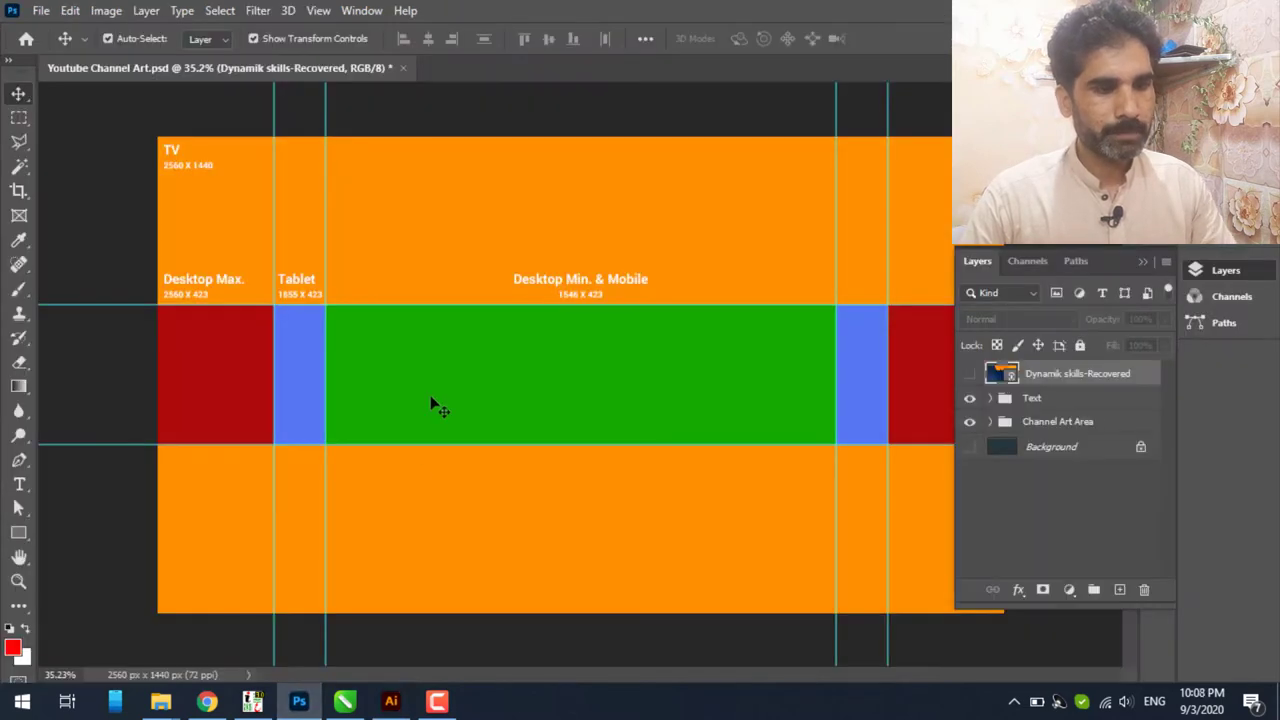
- Paste the Illustrator logo as a smart object and enlarge it to about 127%
key("ctrl+v")
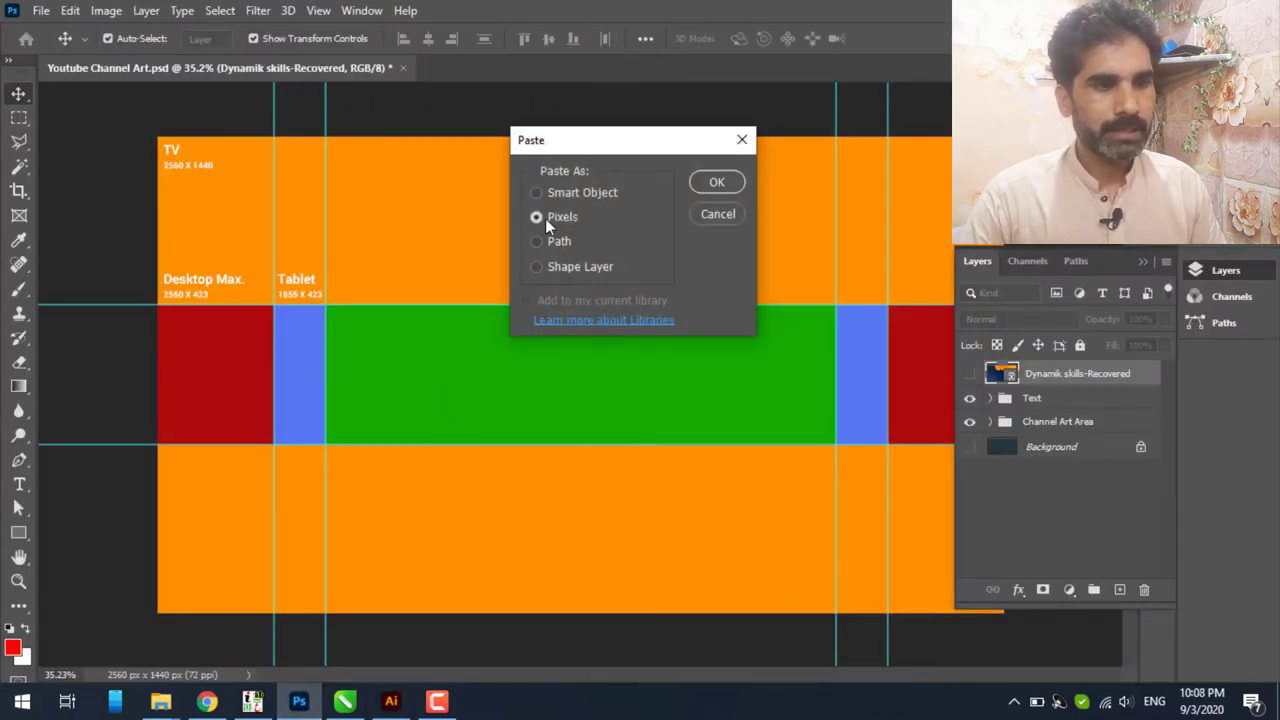
left_click(537, 193)
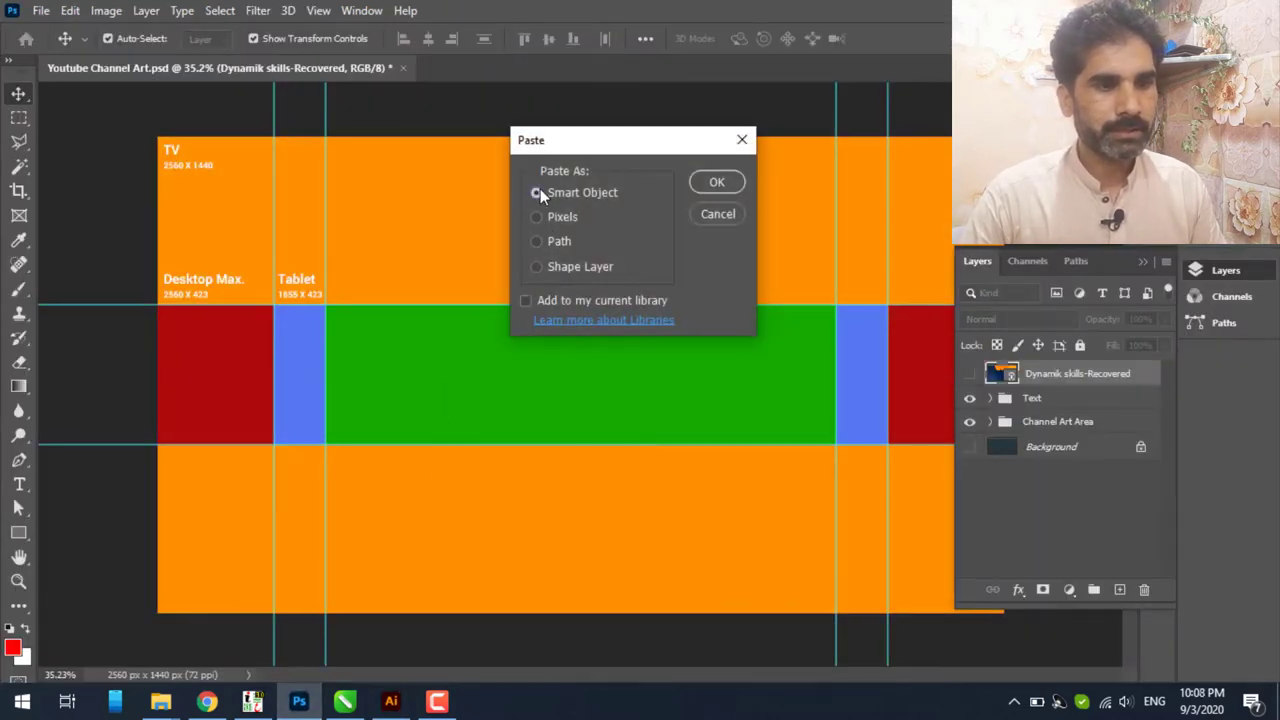
left_click(712, 184)
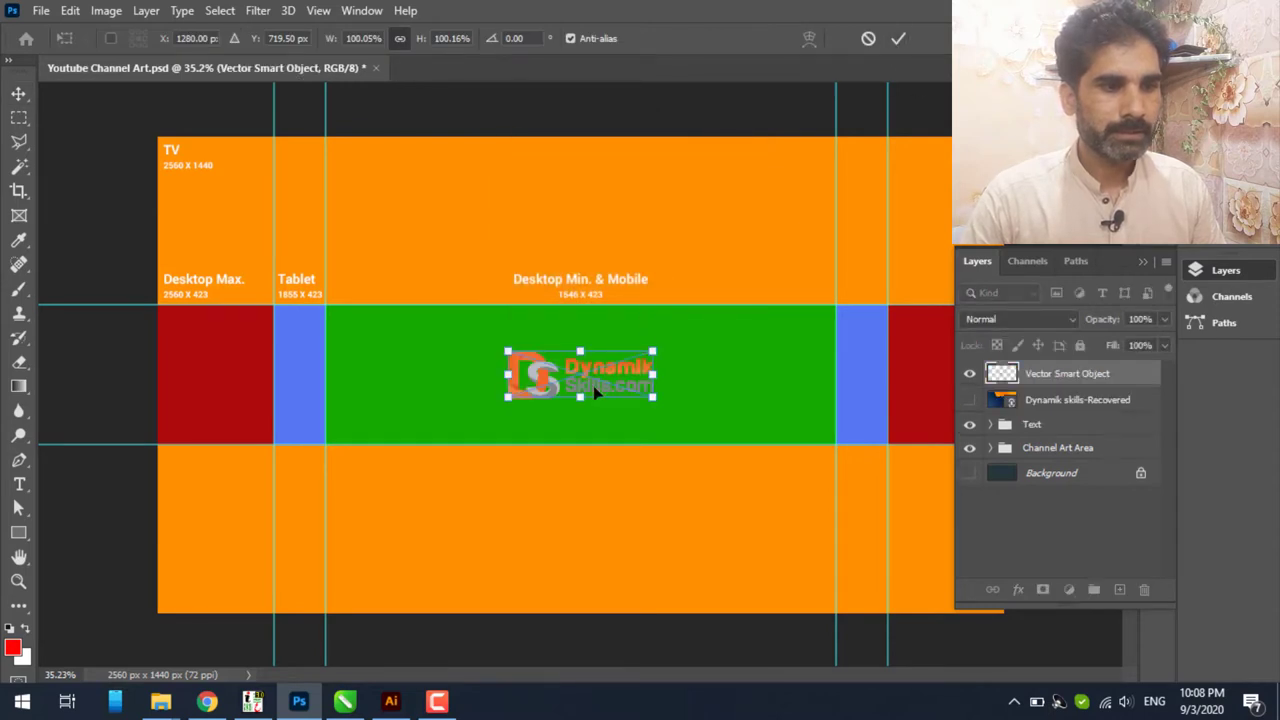
left_click_drag(505, 347, 469, 340)
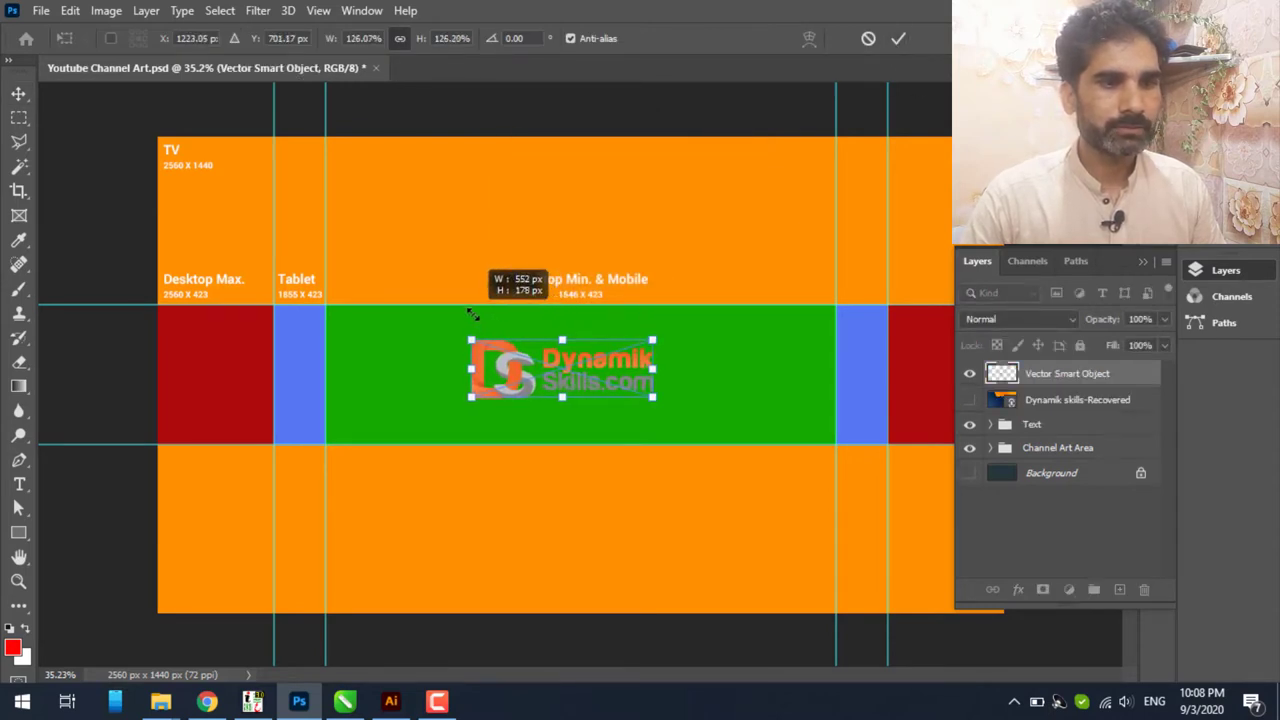
left_click(899, 38)
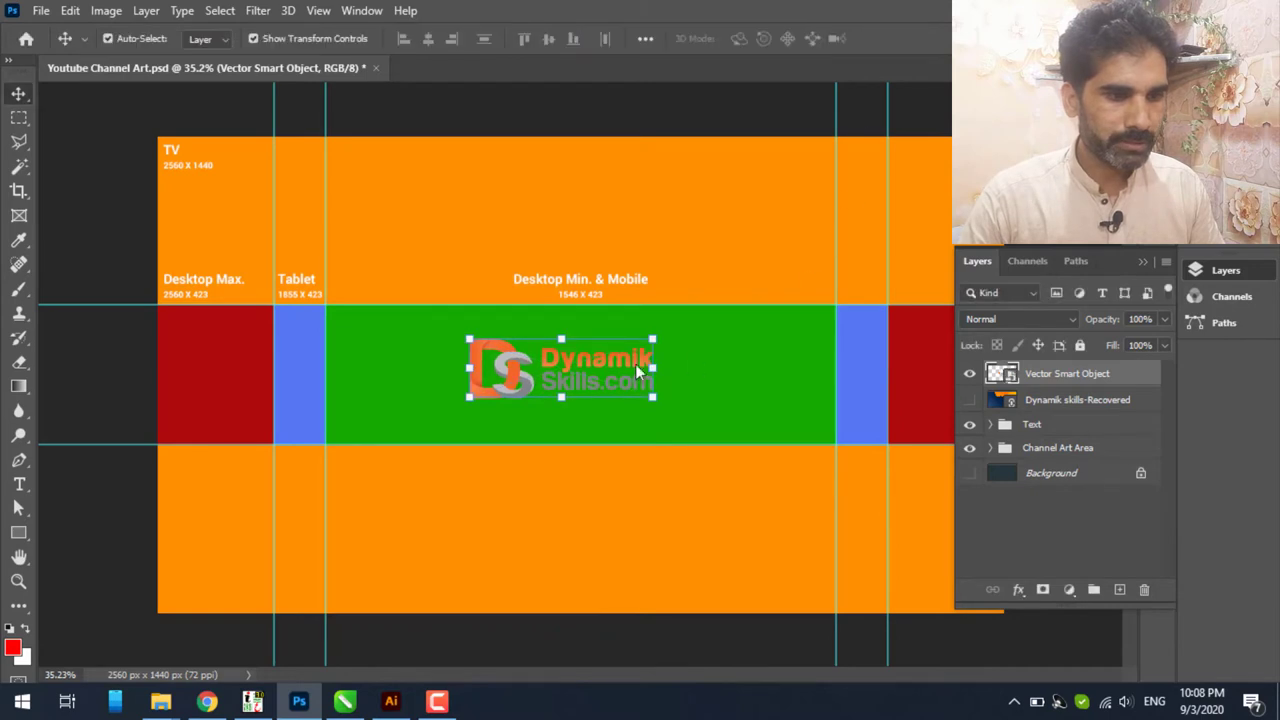
- Move the logo up and left, undoing an accidental move of the green rectangle
left_click_drag(576, 368, 387, 364)
key("ctrl+z")
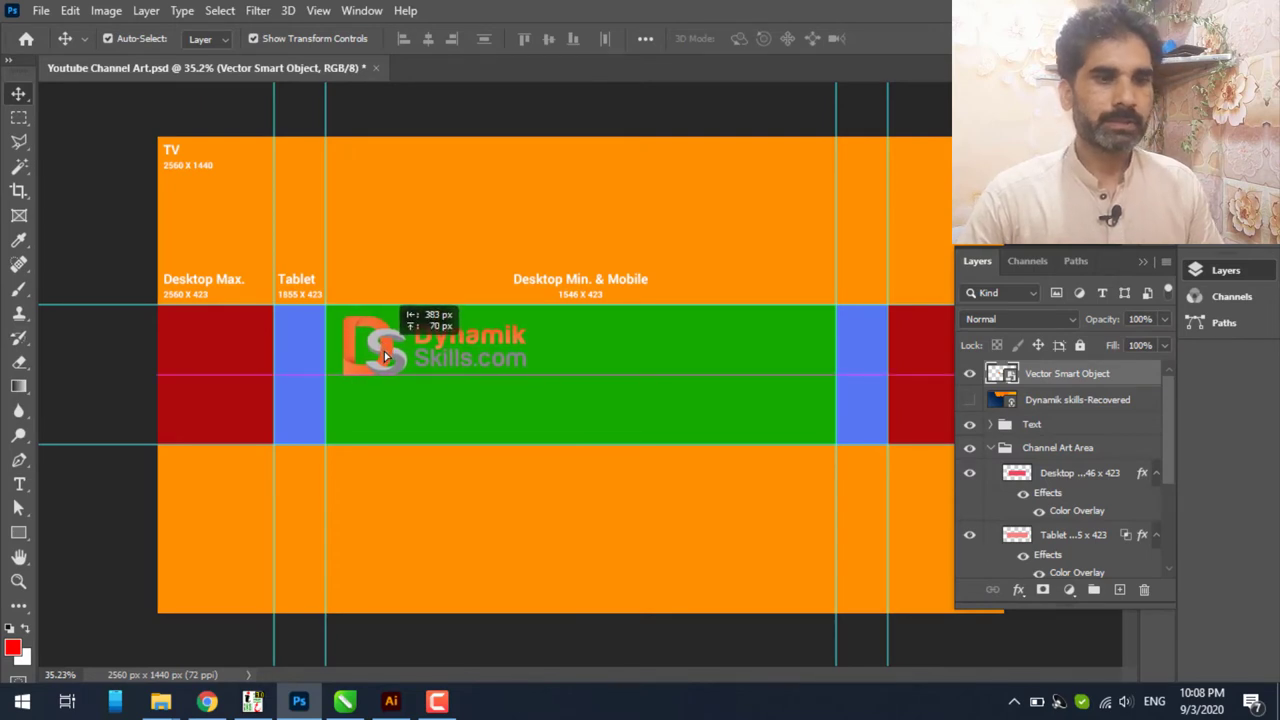
left_click_drag(387, 364, 383, 352)
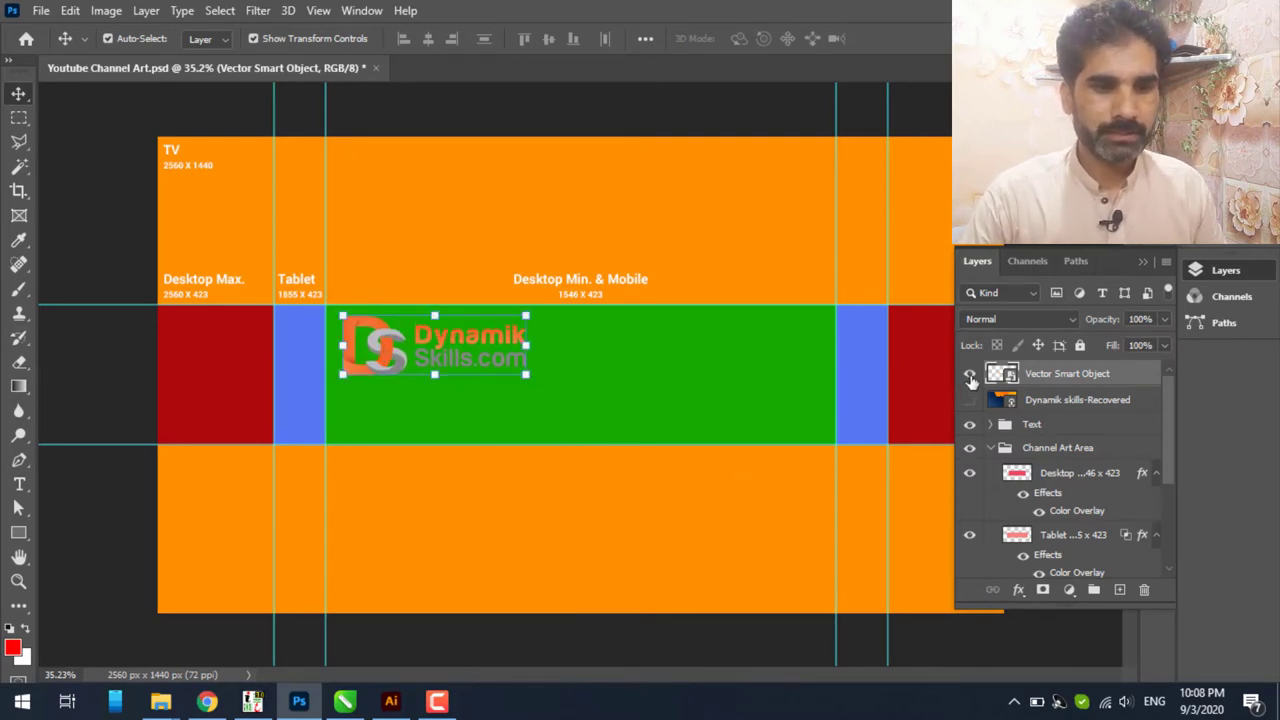
left_click(970, 400)
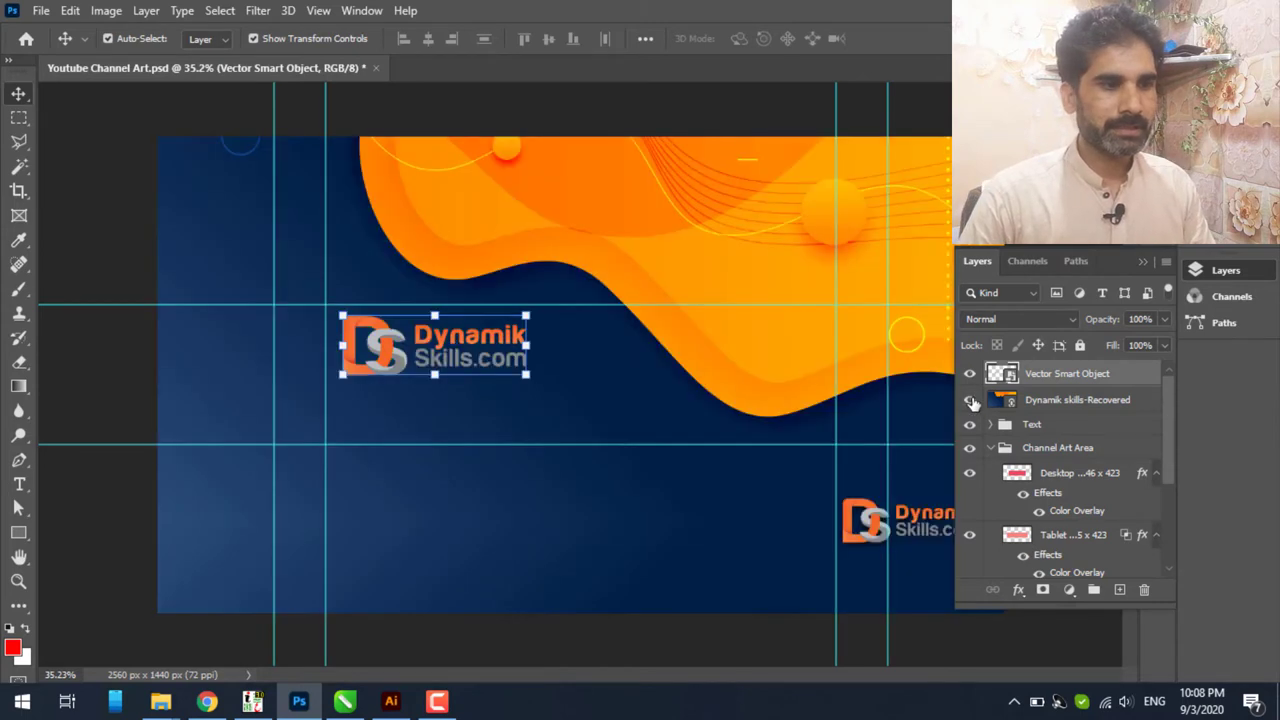
left_click(970, 400)
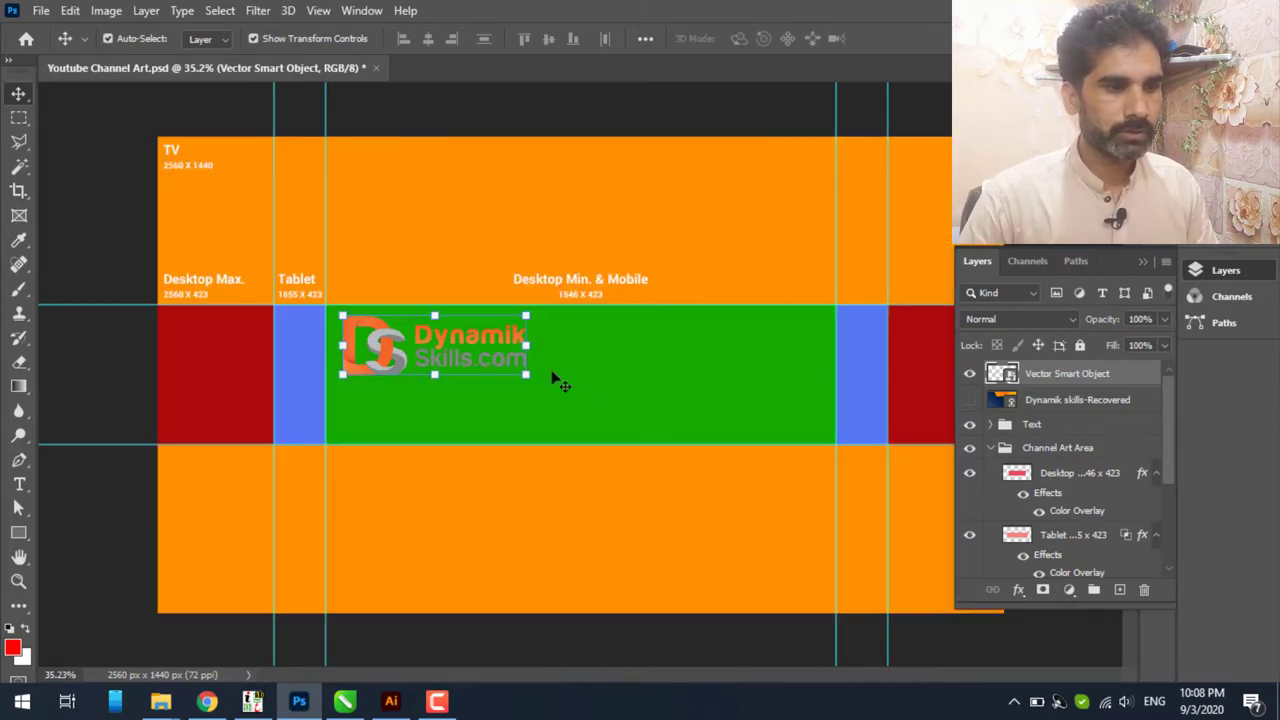
left_click(480, 346)
left_click_drag(470, 341, 480, 341)
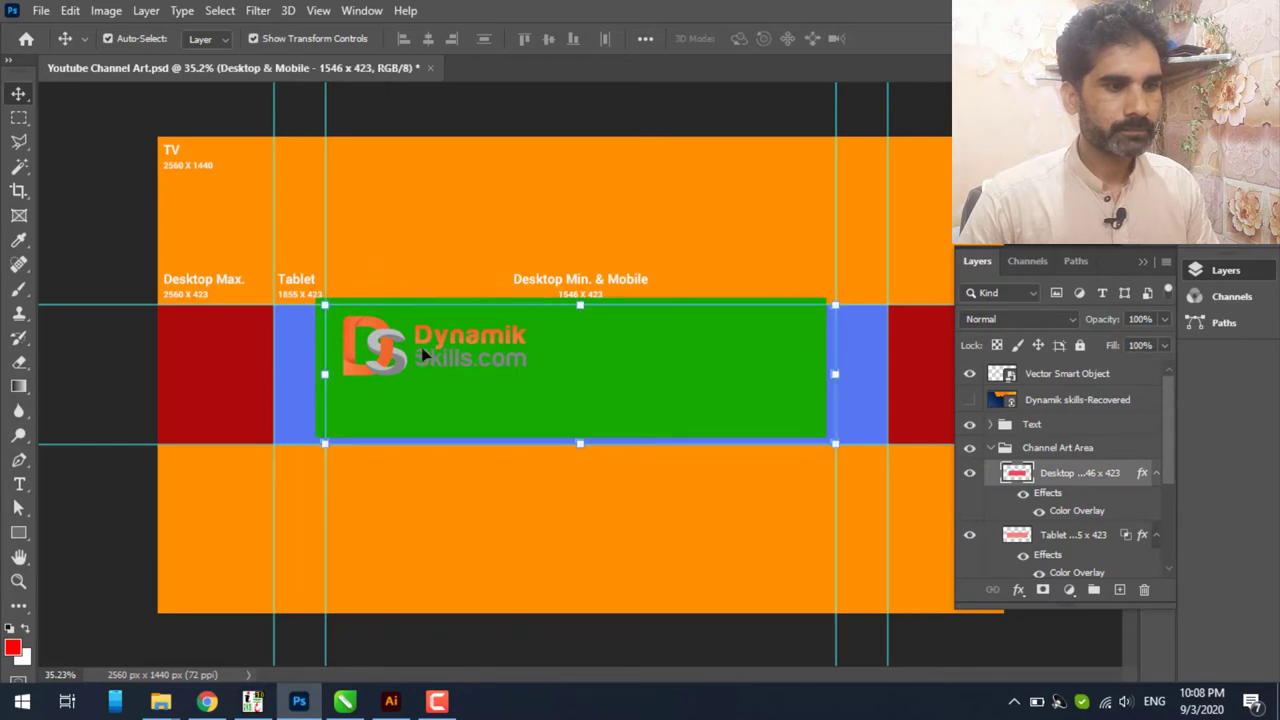
- Enlarge the logo to about 144%, nudge it down, and vertically centre it on the green Desktop rectangle
left_click(423, 354)
left_click_drag(530, 387, 553, 395)
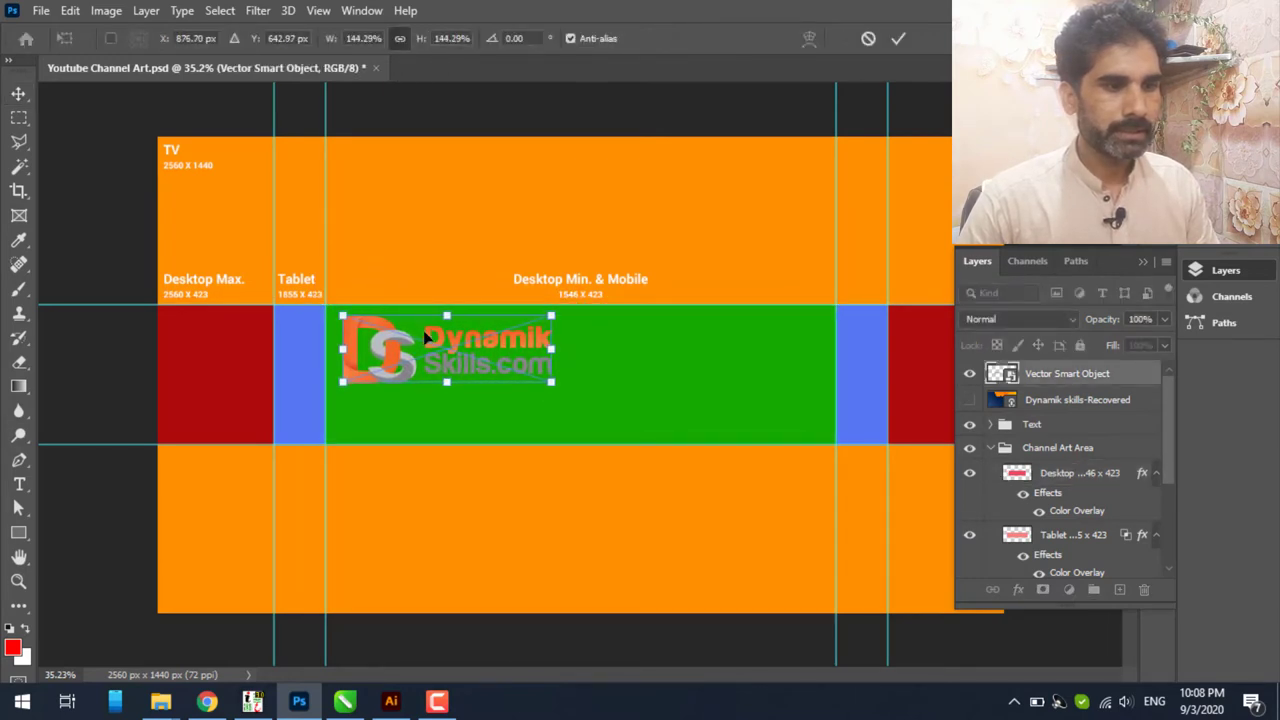
left_click_drag(423, 338, 418, 336)
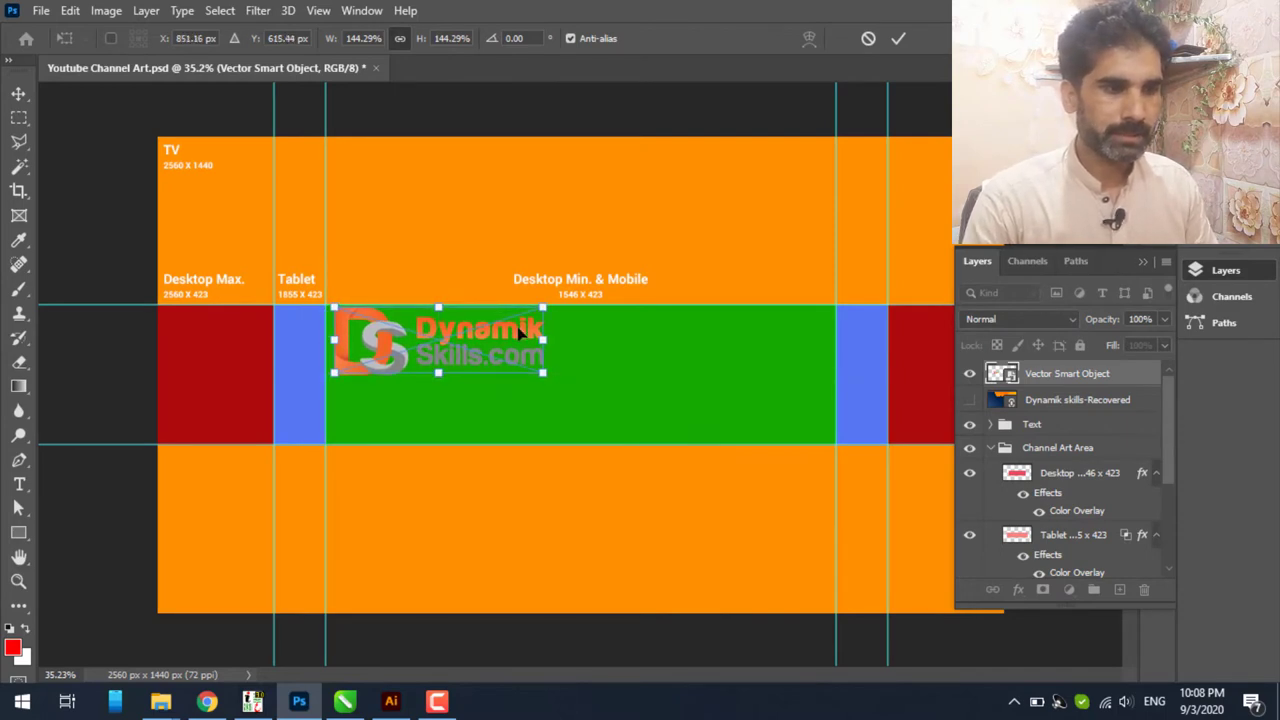
left_click_drag(518, 331, 519, 333)
key("Down")
key("Down")
key("Down")
key("Down")
key("Down")
key("Down")
key("Down")
key("Down")
key("Down")
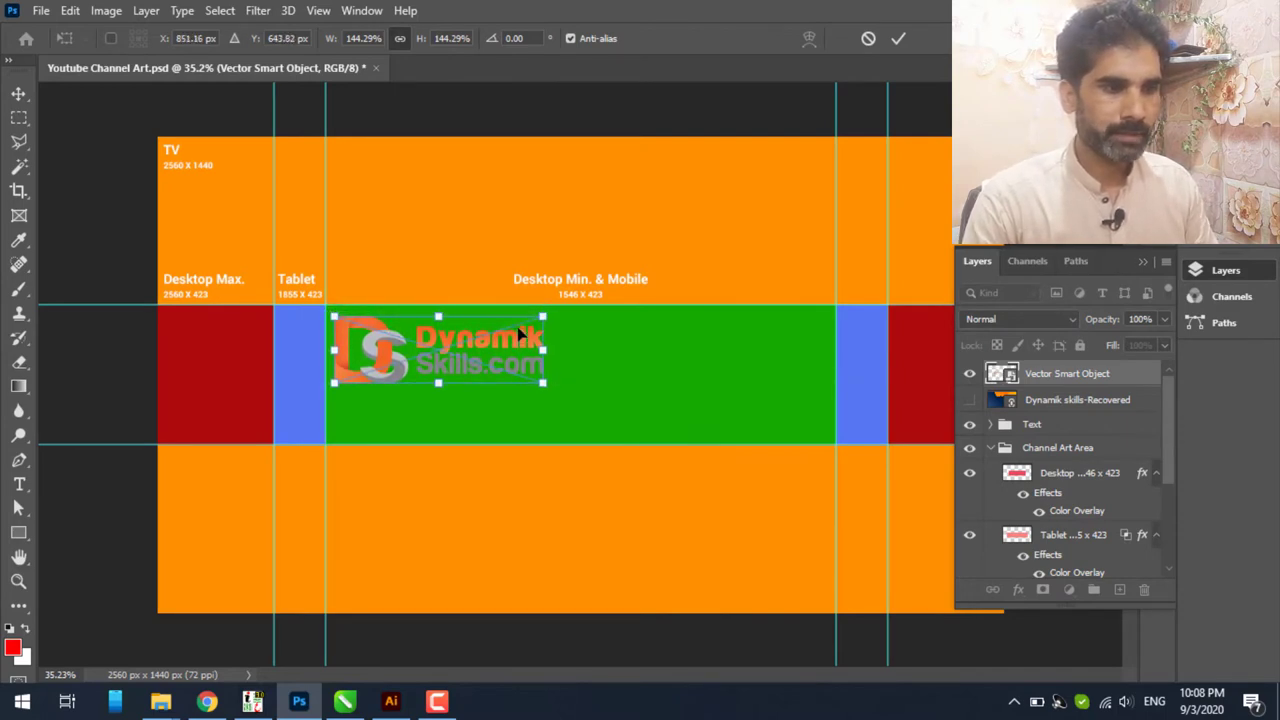
key("Down")
key("Down")
key("Down")
key("Down")
key("Down")
key("Down")
key("Down")
key("Down")
key("Down")
key("Down")
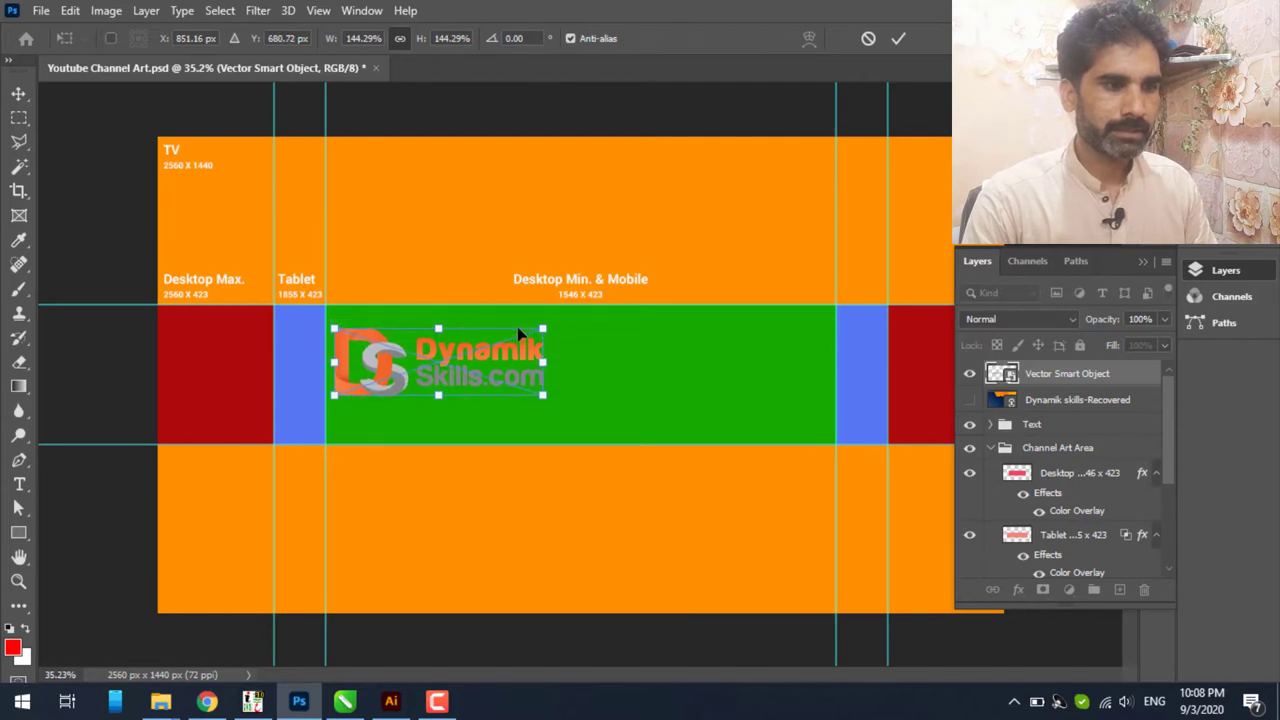
key("Down")
key("Down")
key("Down")
key("Down")
key("Down")
key("Down")
key("Down")
key("Down")
key("Down")
key("Down")
key("Down")
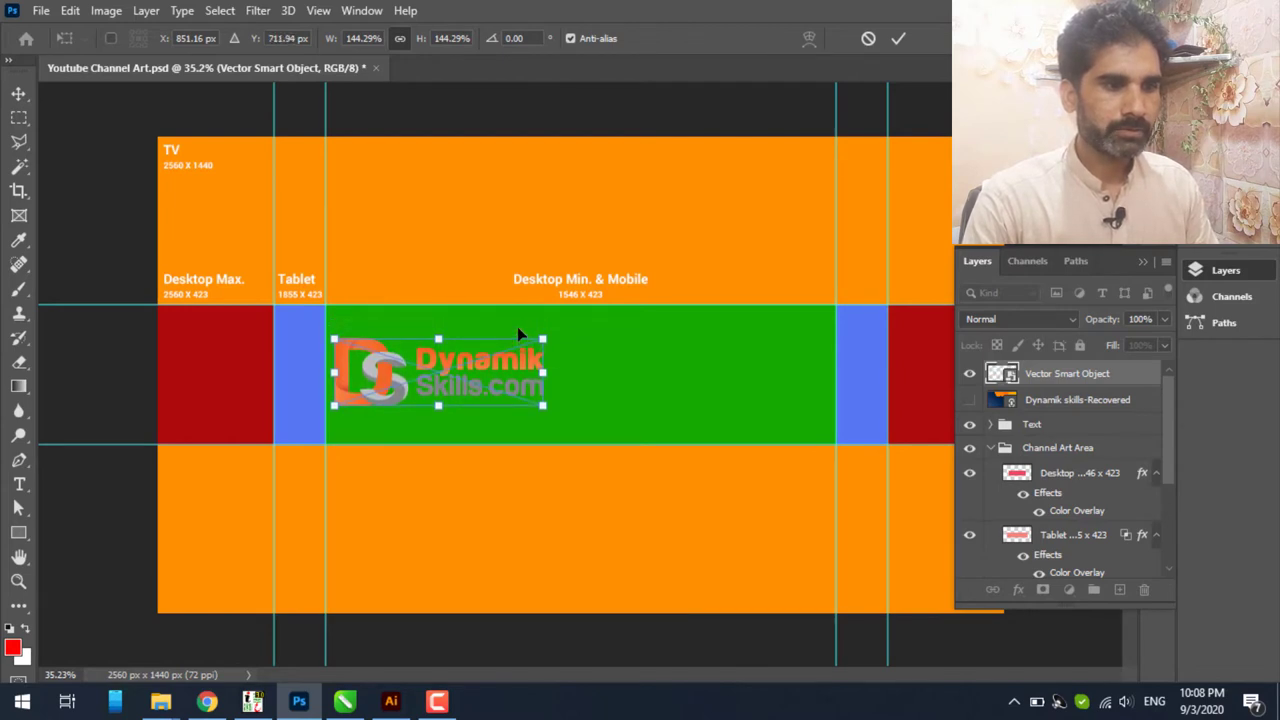
key("Down")
key("Down")
key("Down")
key("Down")
key("Down")
key("Down")
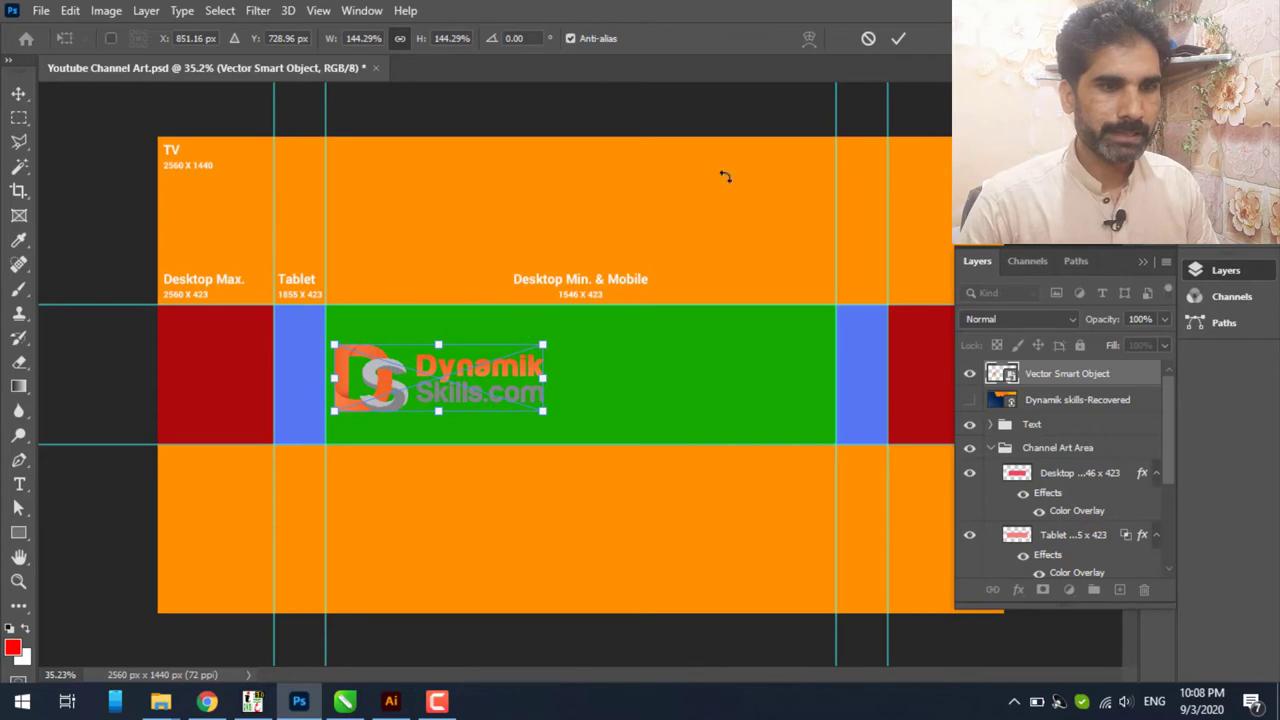
key("Return")
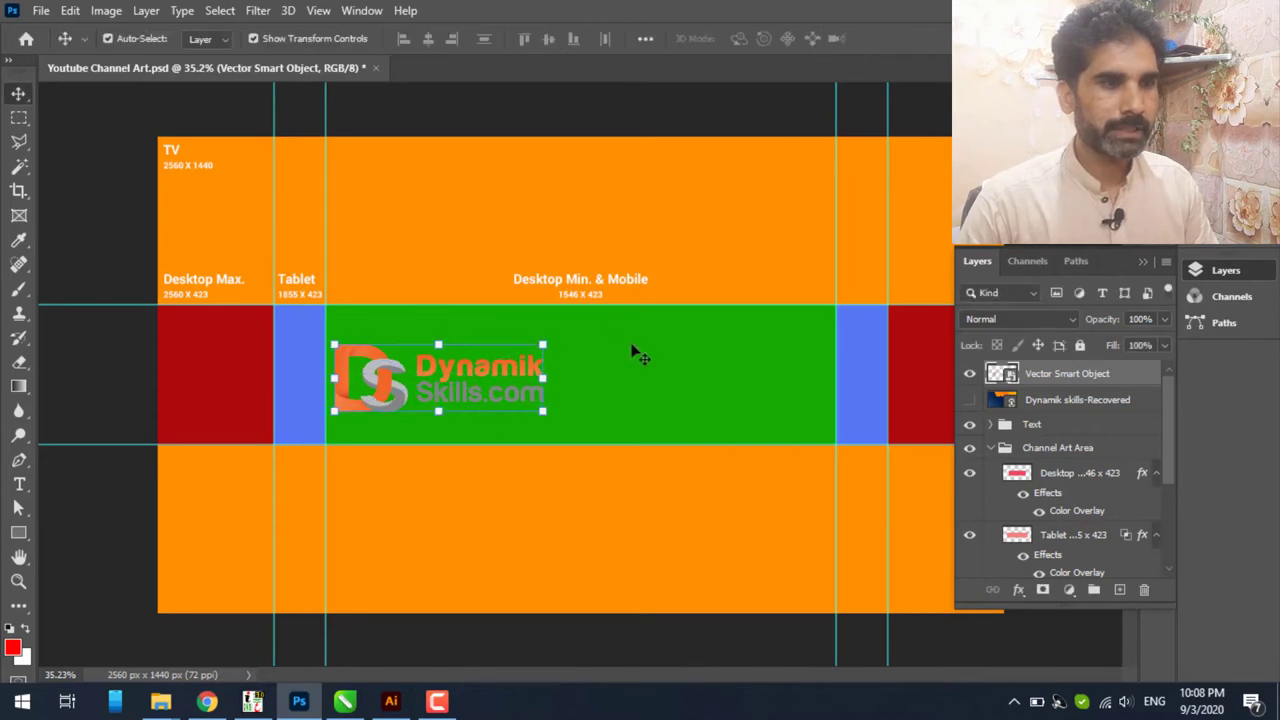
left_click(632, 349, "shift")
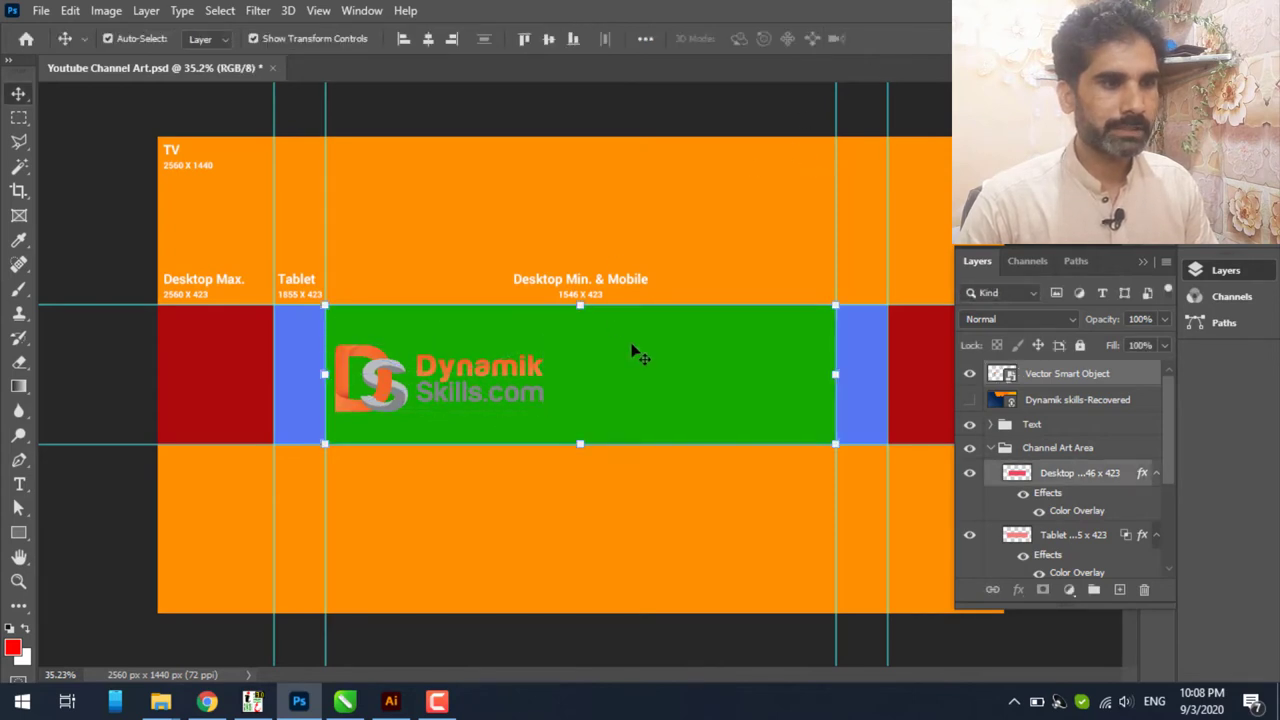
left_click(548, 39)
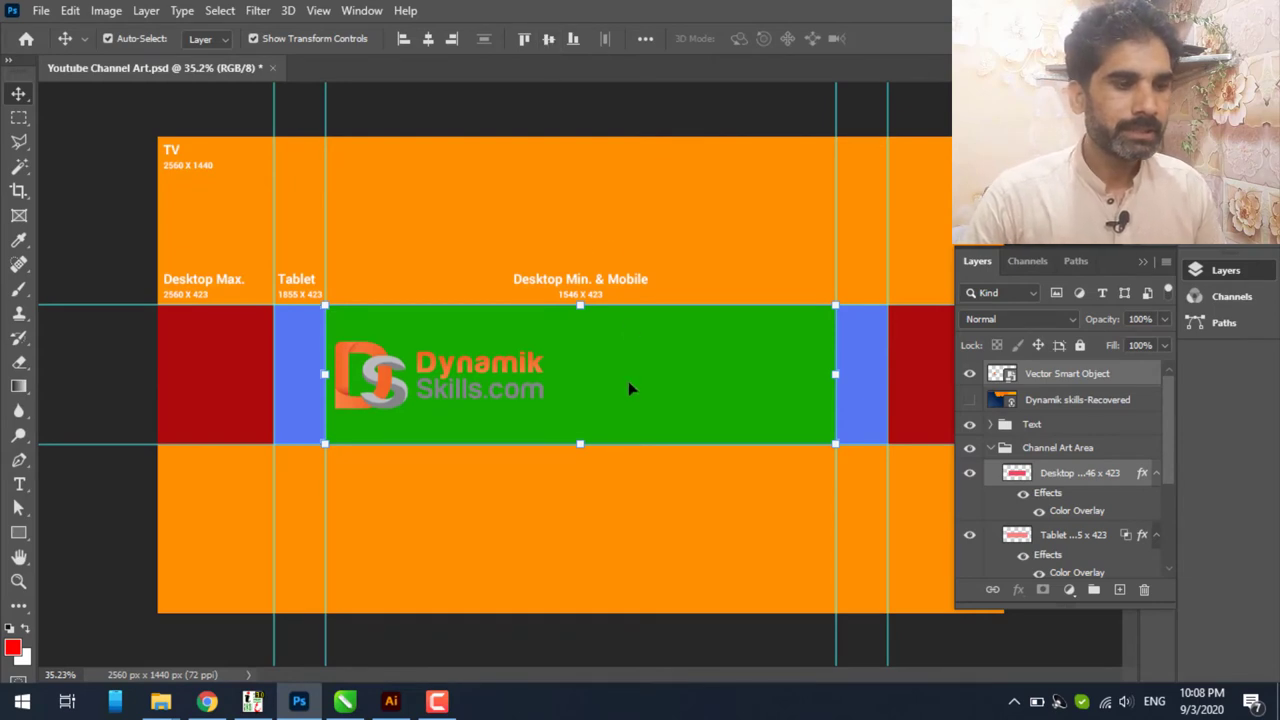
- Scale the Dynamik skills-Recovered background to about 109%, then hide it again
left_click(515, 560)
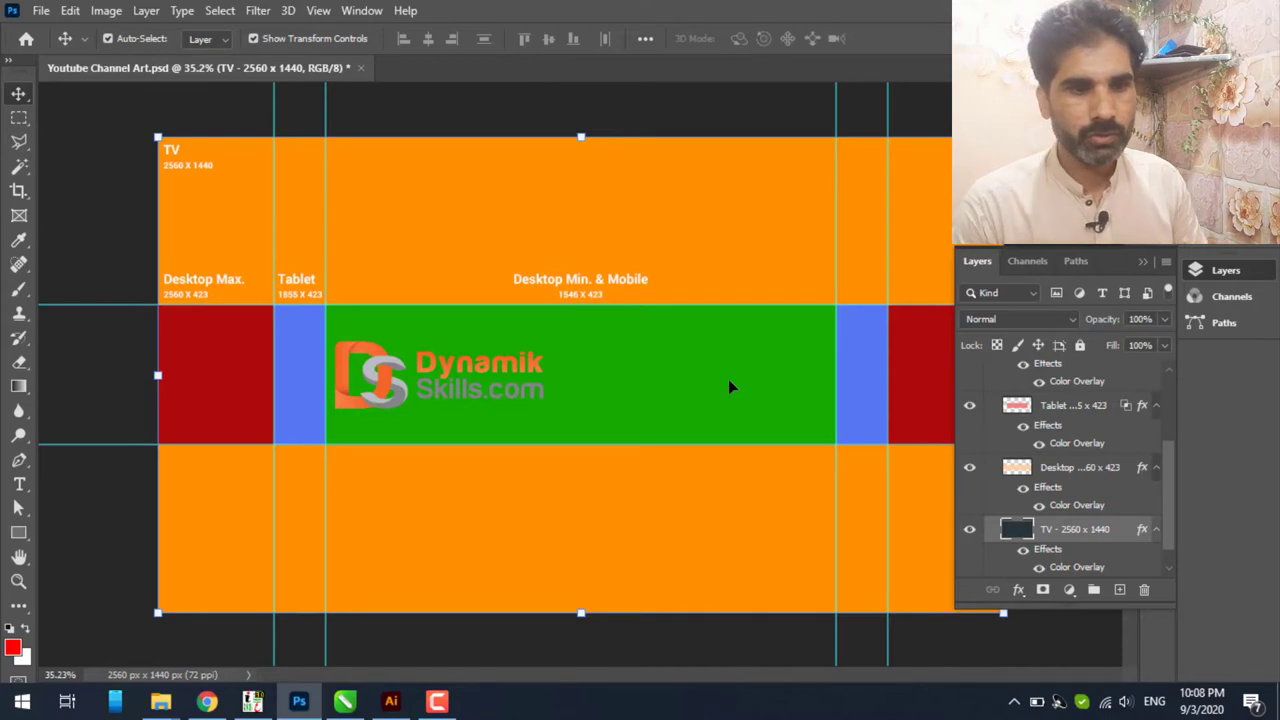
scroll(1045, 427, "up", 3)
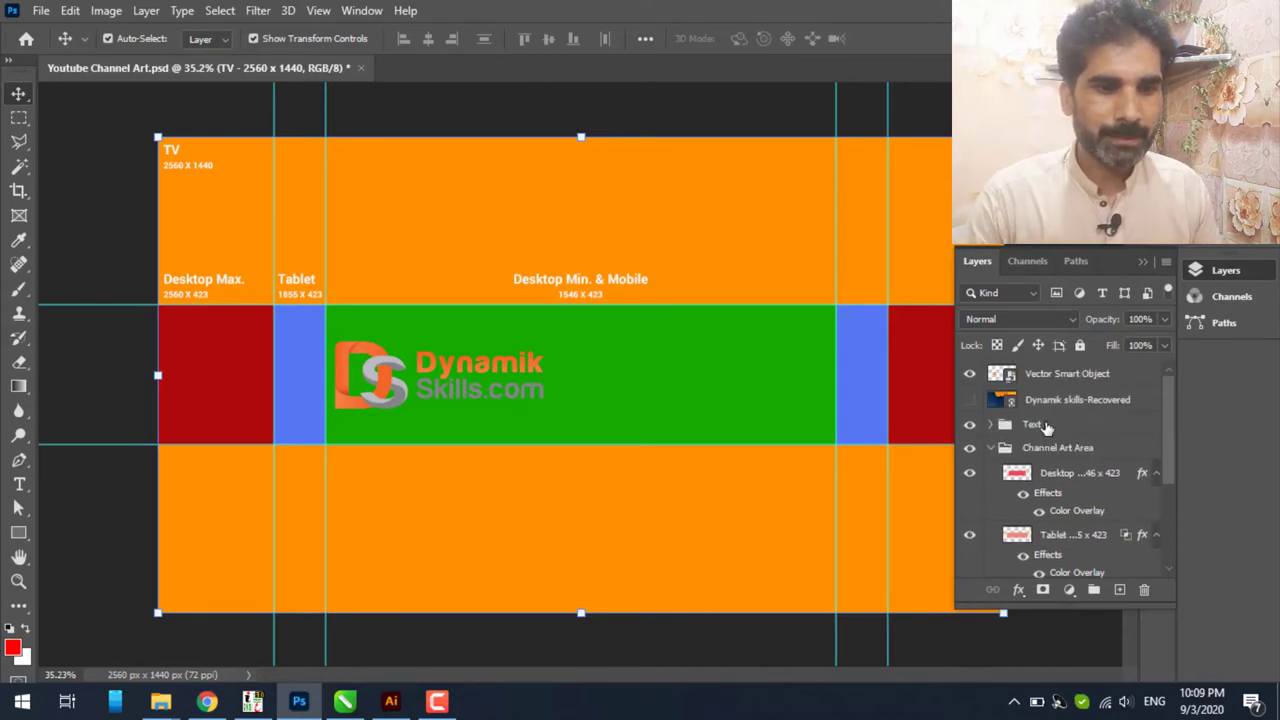
left_click(970, 402)
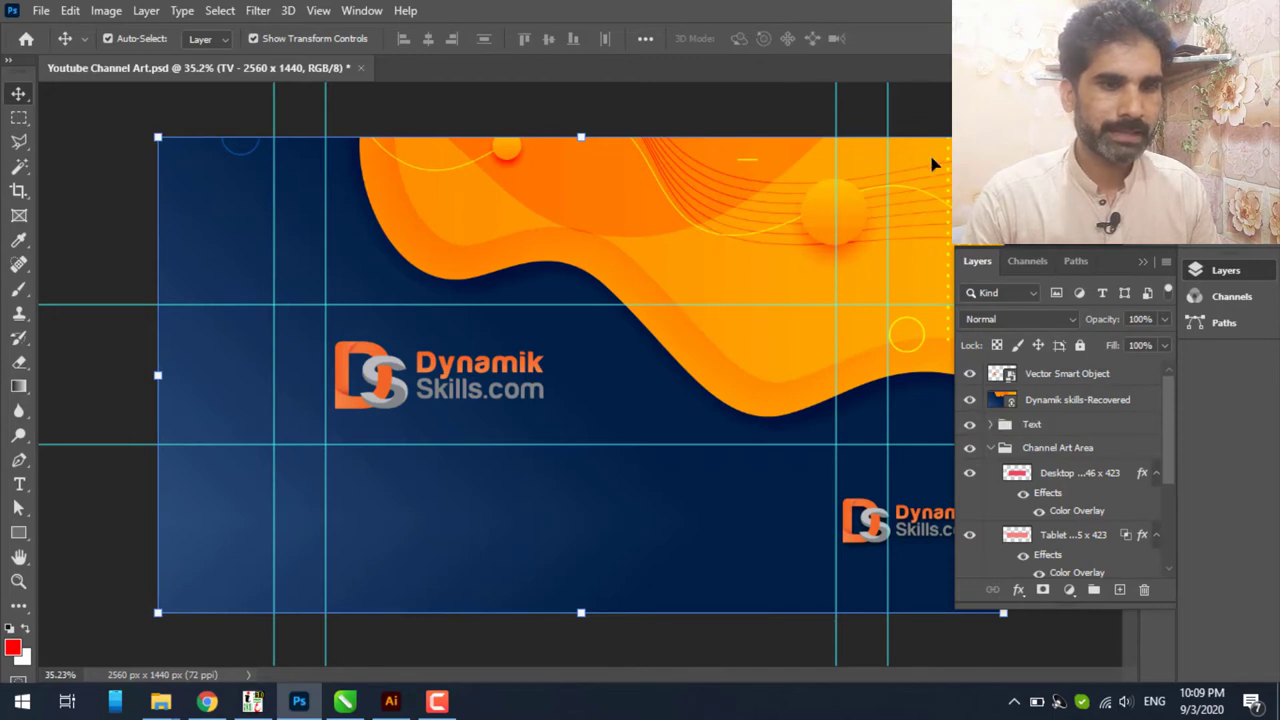
left_click_drag(1004, 137, 1037, 117)
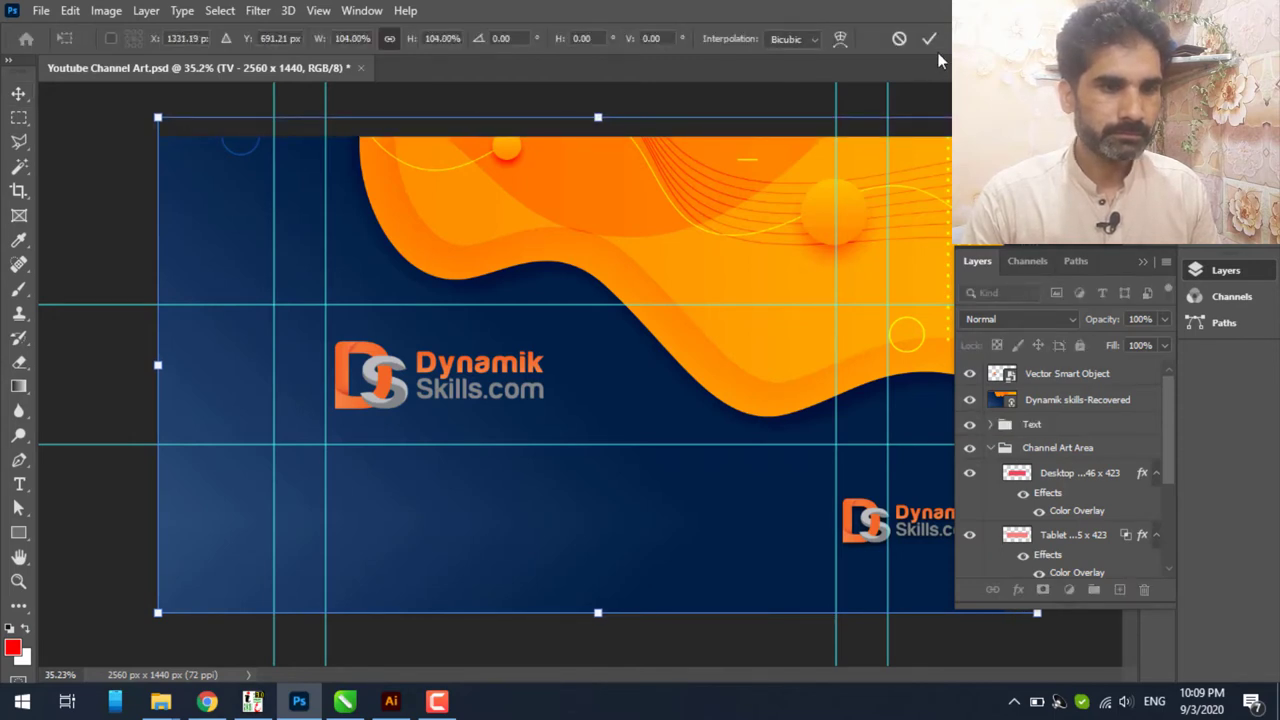
left_click(898, 40)
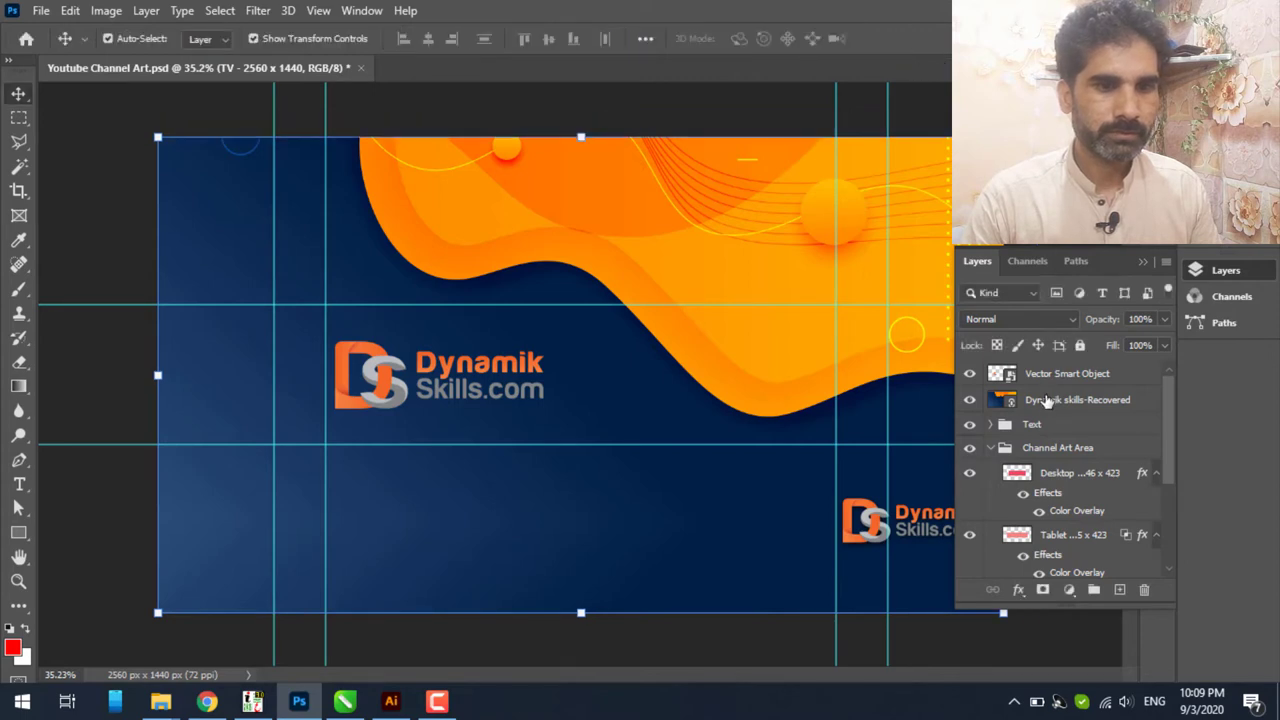
left_click(1046, 402)
left_click_drag(1004, 137, 1079, 93)
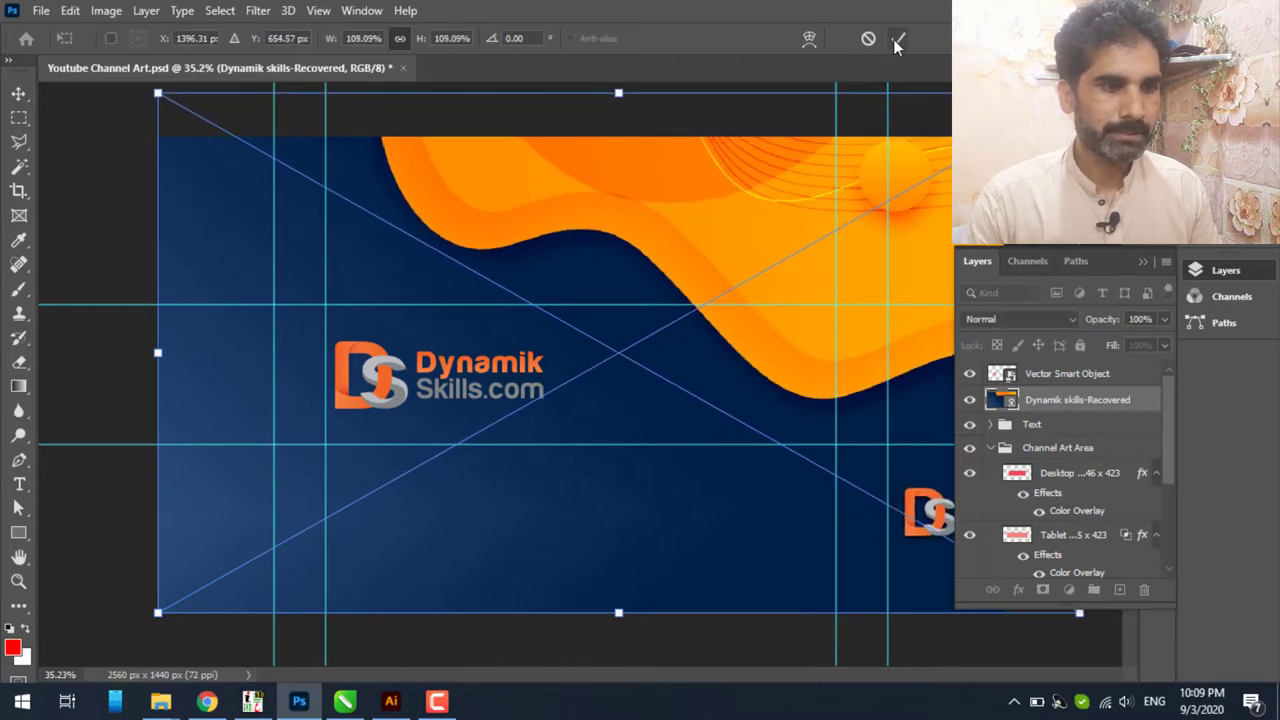
left_click(897, 40)
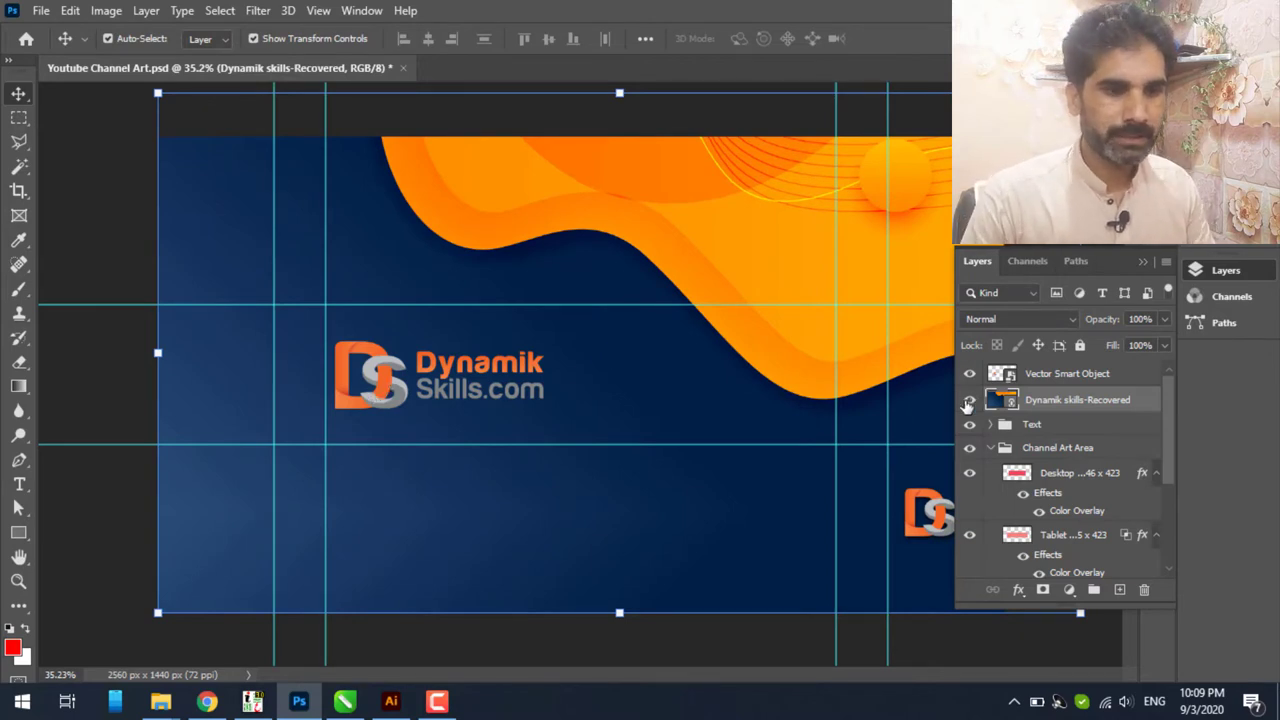
left_click(969, 400)
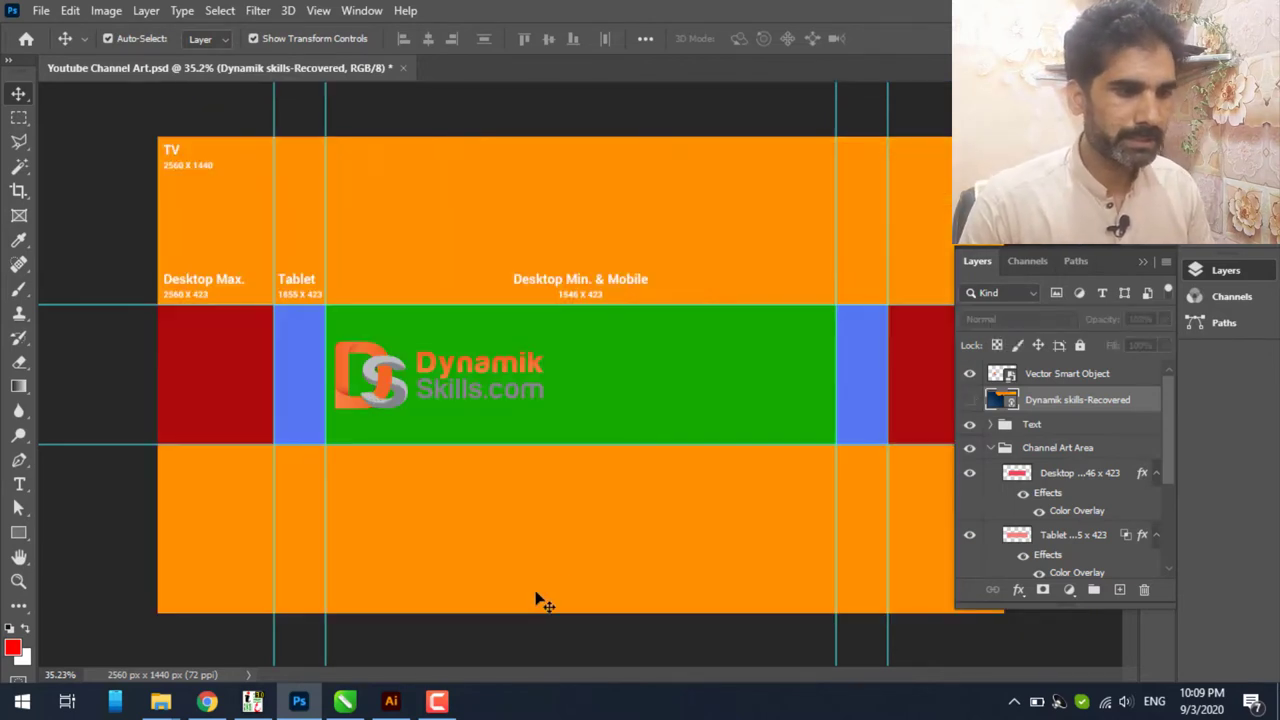
- In the social icons document, ungroup the round icons and move the blue Facebook icon off the artboard
left_click(390, 701)
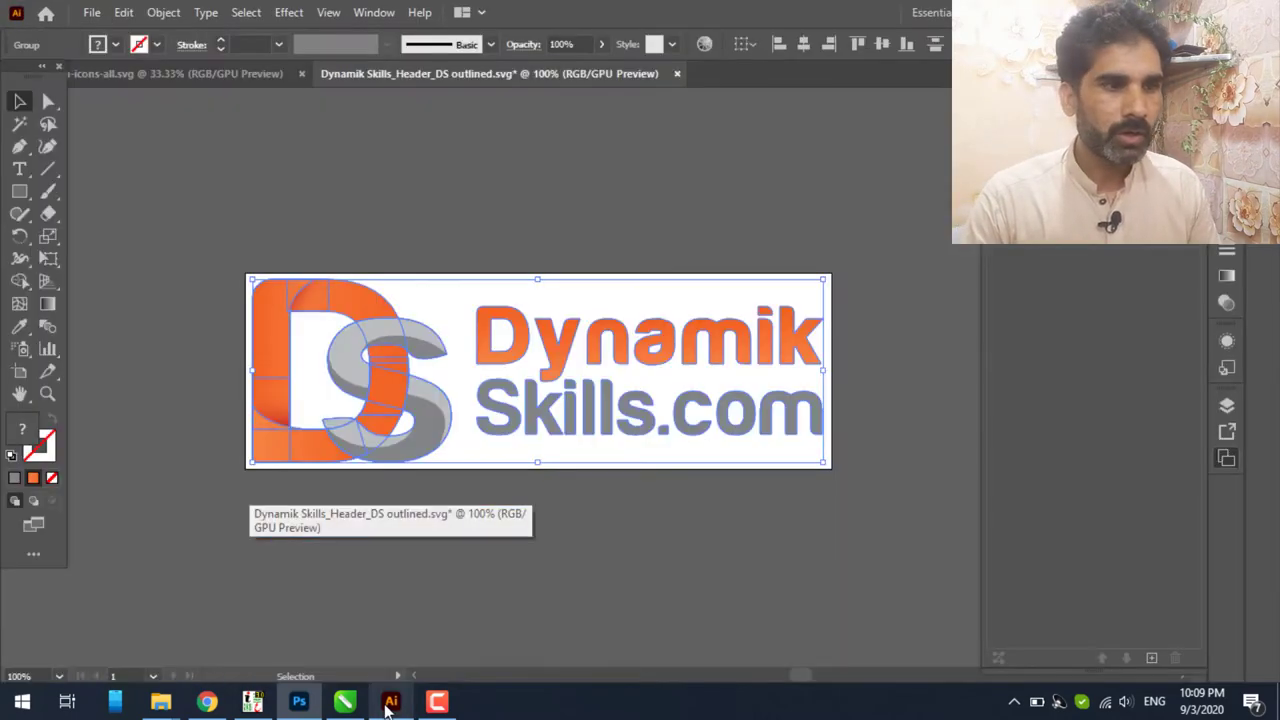
left_click(268, 78)
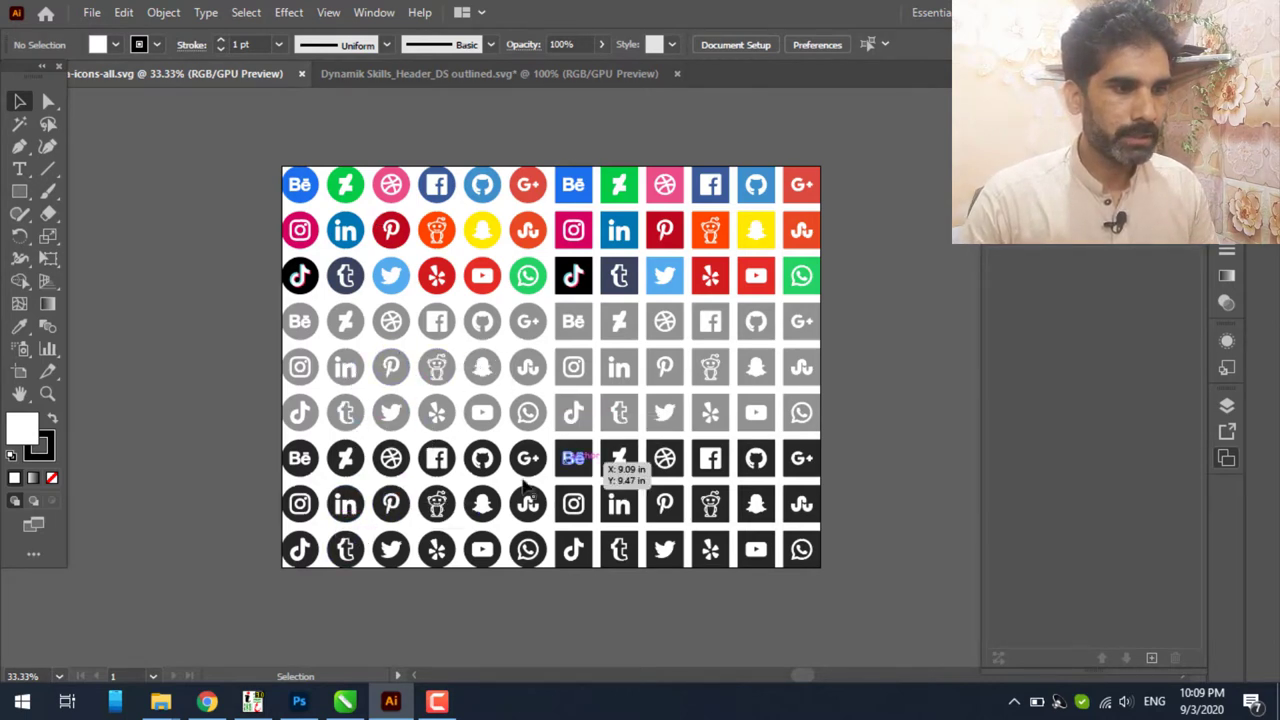
left_click(444, 191)
right_click(444, 191)
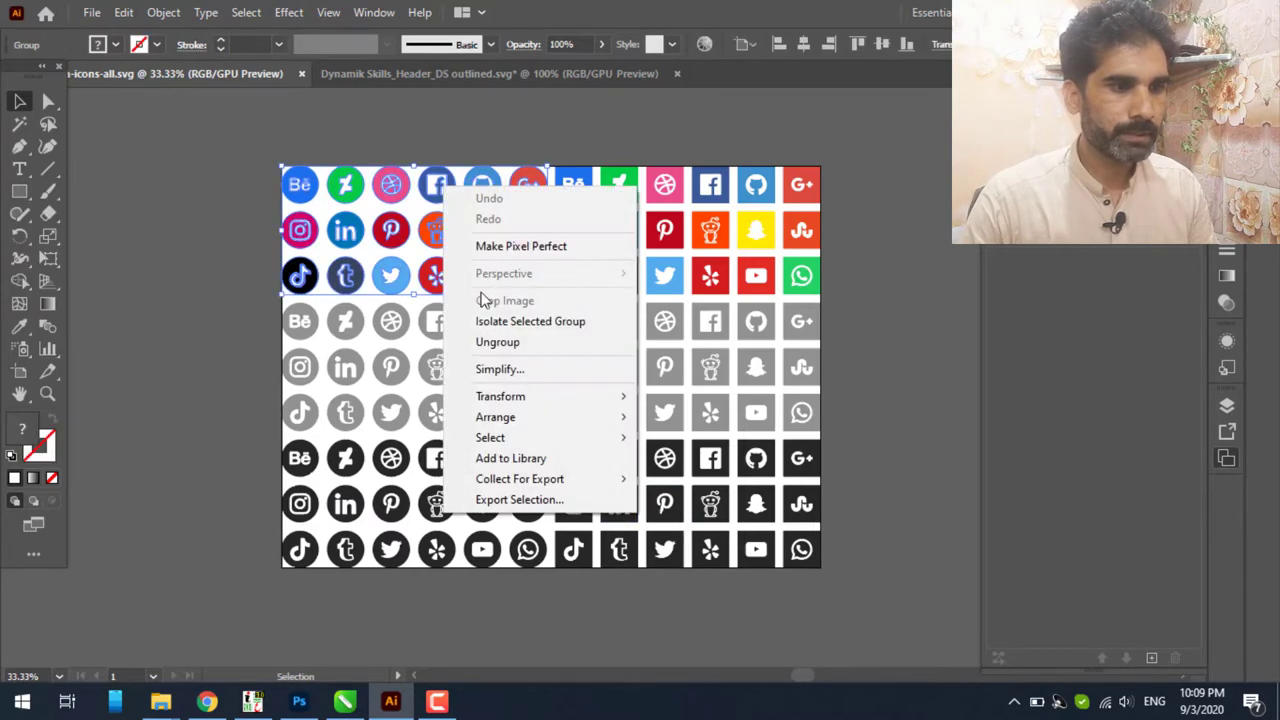
left_click(491, 340)
left_click(246, 286)
left_click_drag(428, 186, 178, 233)
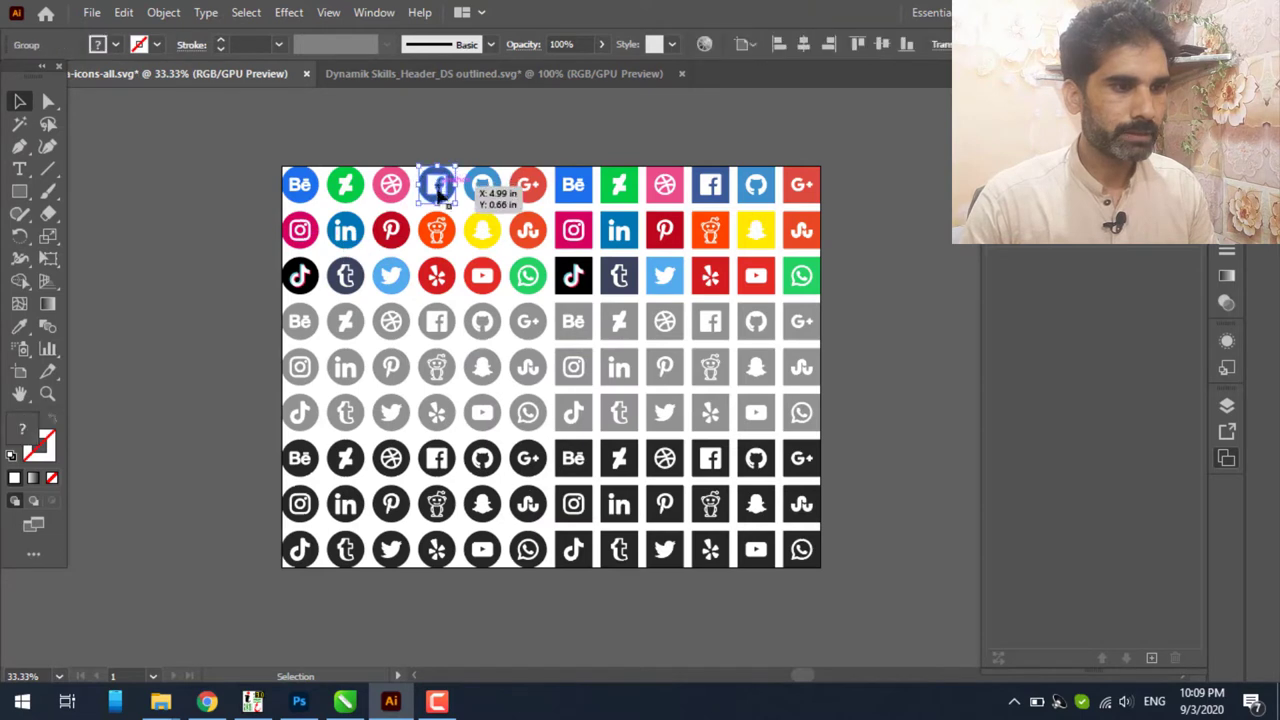
left_click(212, 330)
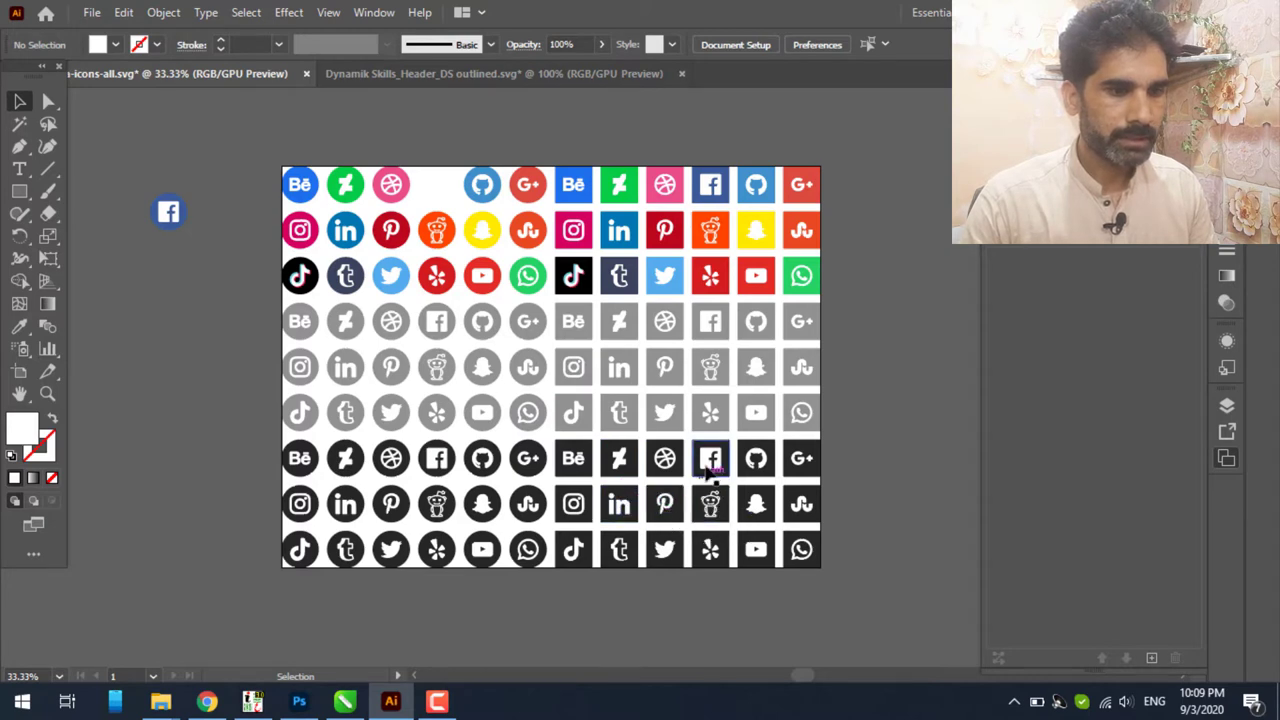
- Ungroup the dark square icons and move the square Facebook icon beside the artboard
left_click(712, 462)
right_click(714, 466)
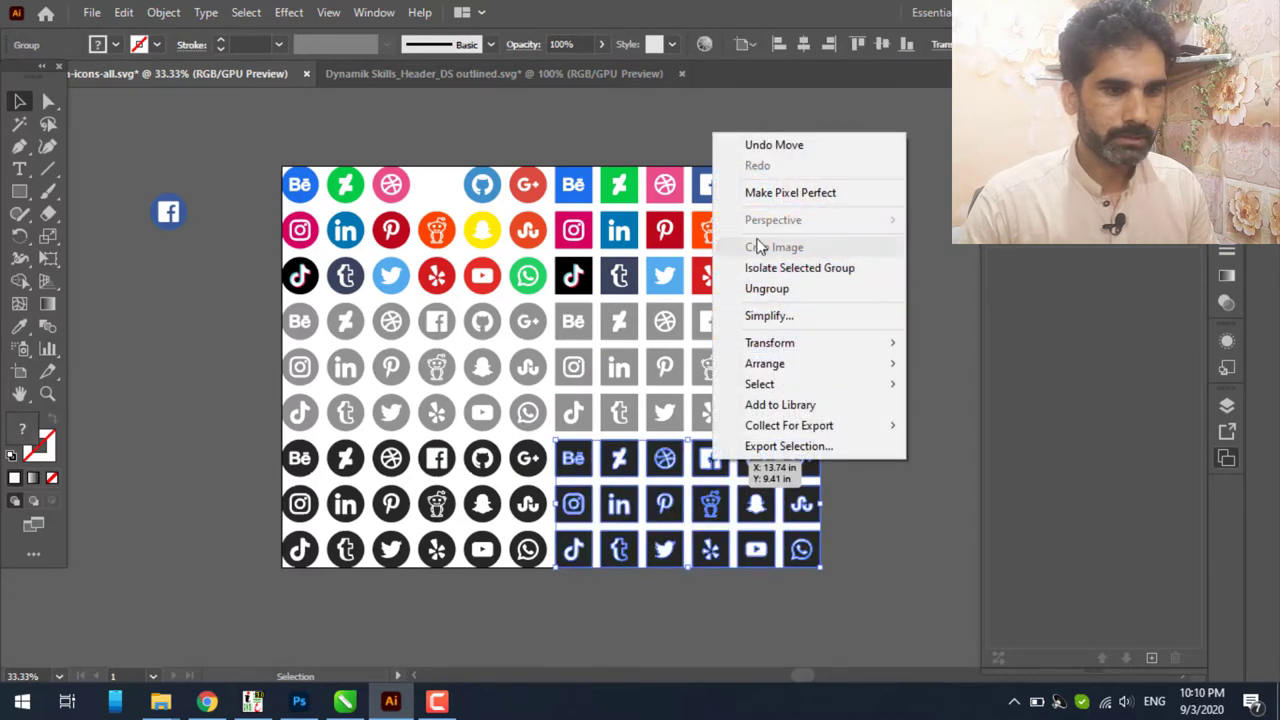
left_click(767, 288)
left_click(846, 425)
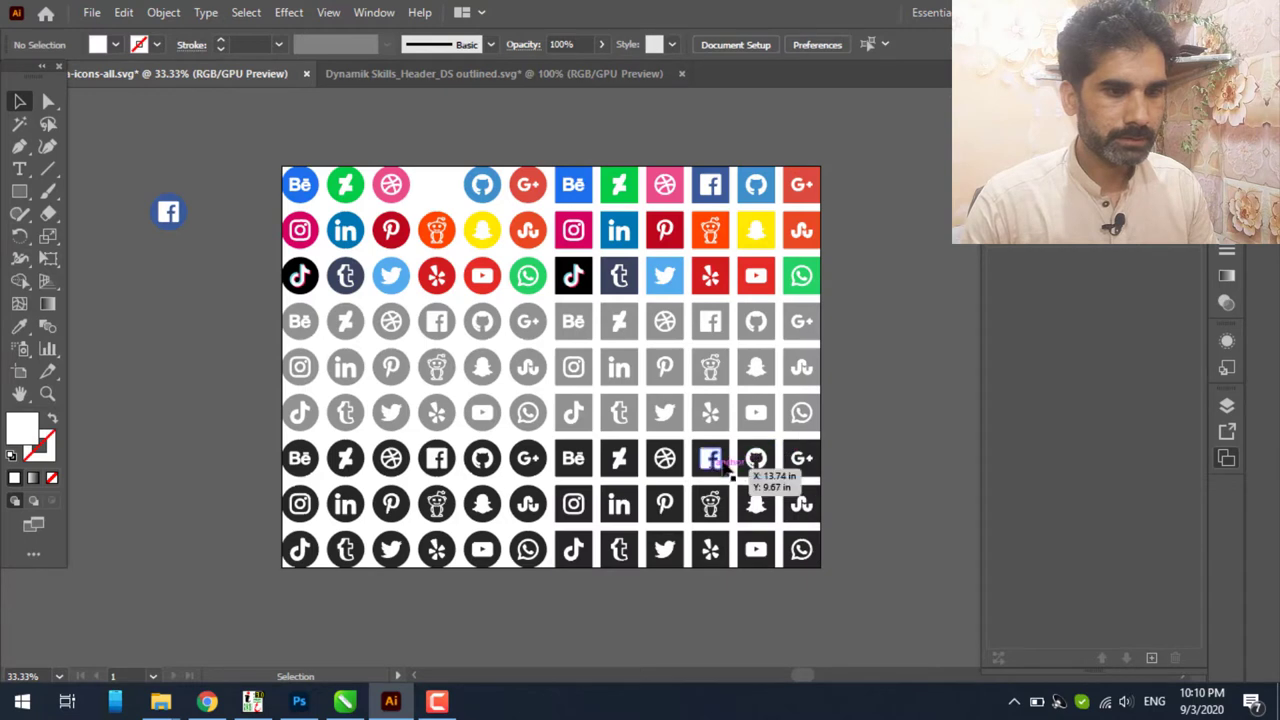
mouse_move(758, 462)
left_mouse_down()
mouse_move(247, 362)
mouse_move(180, 300)
left_mouse_up()
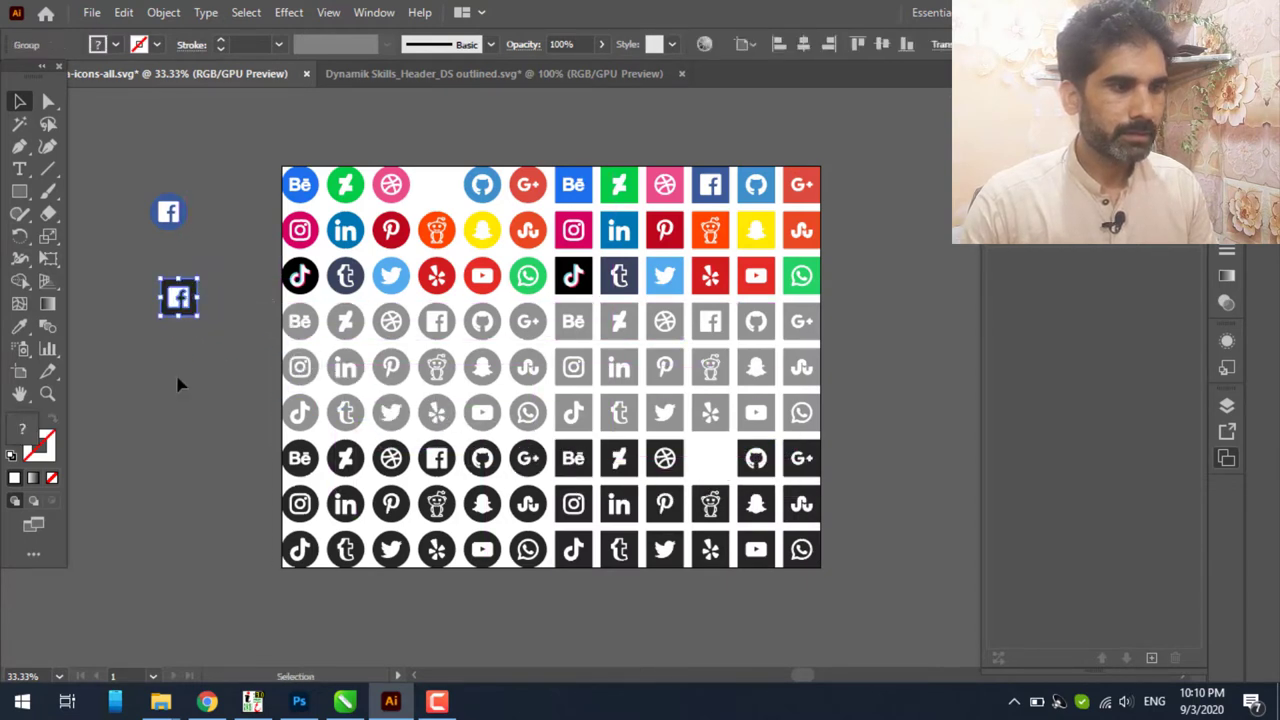
right_click(191, 309)
left_click(143, 306)
- Zoom in, ungroup the square Facebook icon and select its white glyph
key("z")
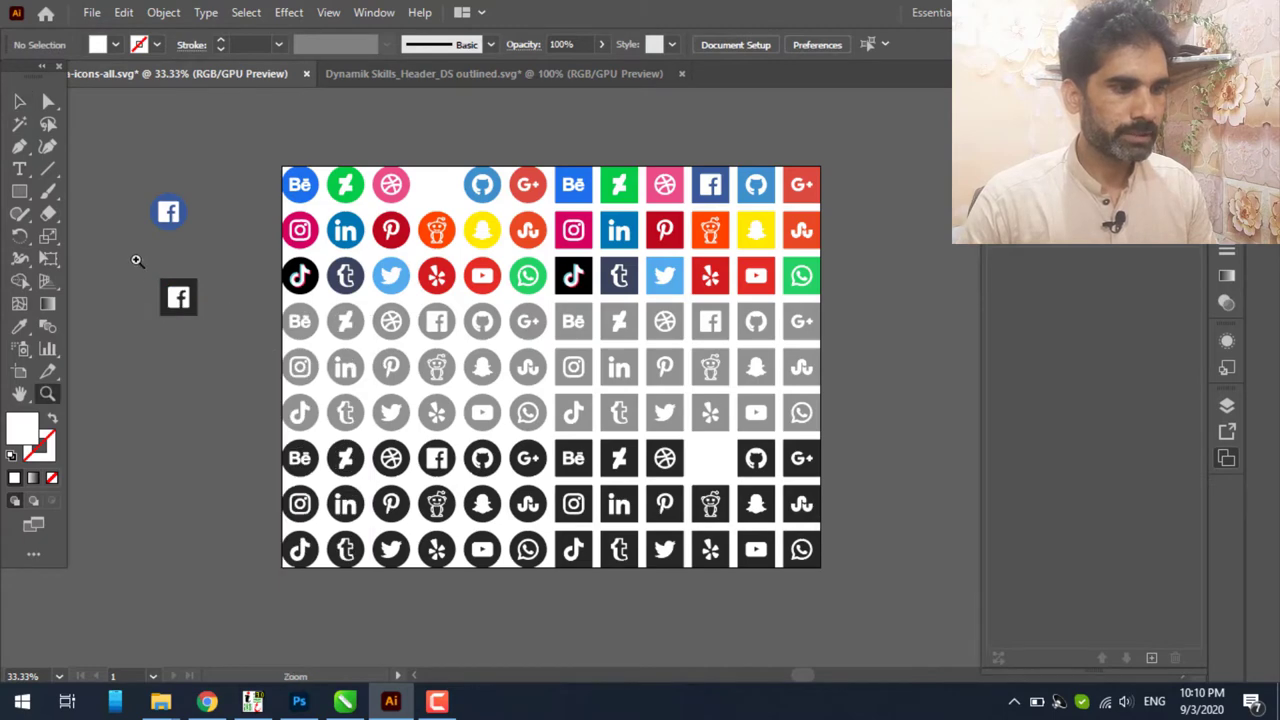
left_click(135, 258)
key("v")
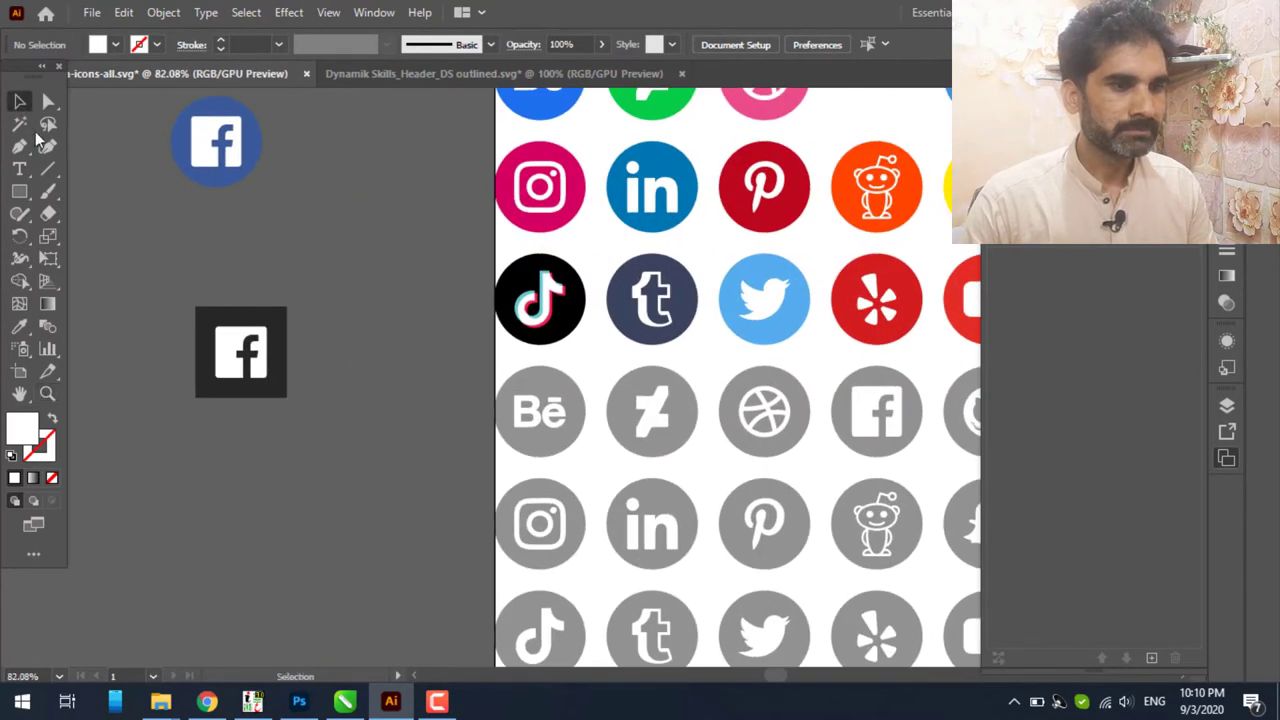
right_click(238, 337)
left_click(306, 493)
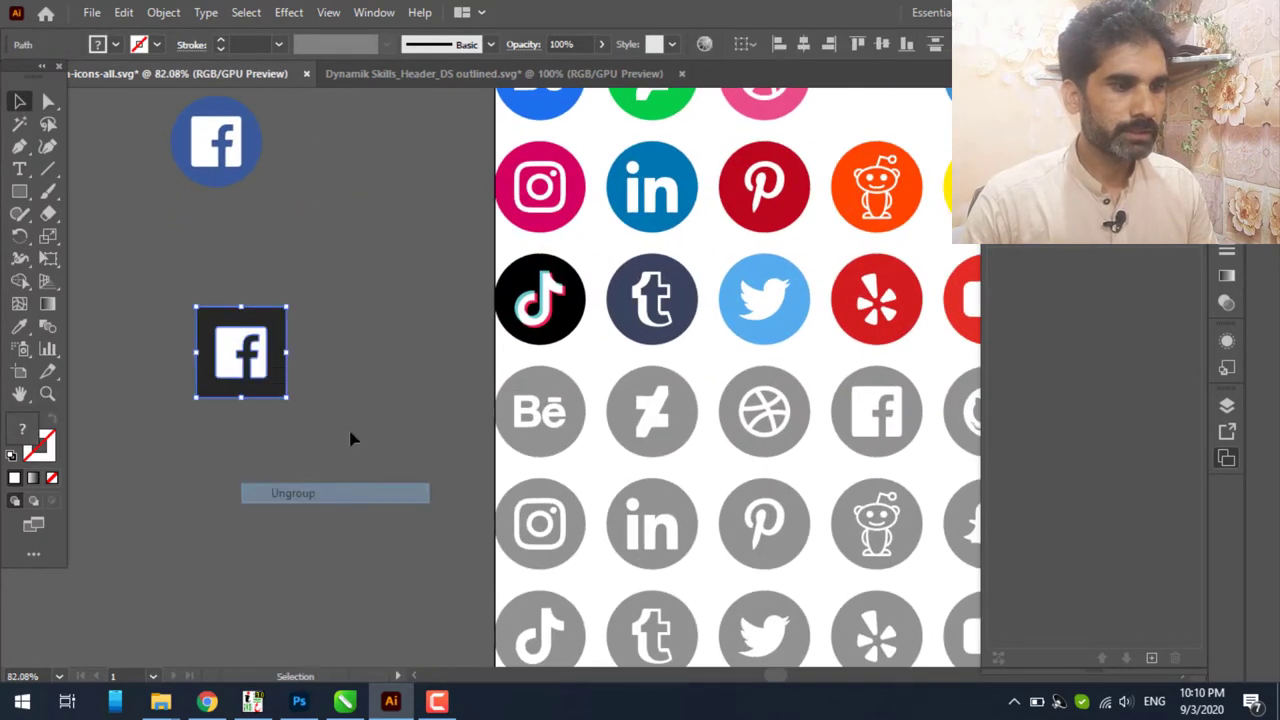
left_click(352, 437)
left_click(263, 370)
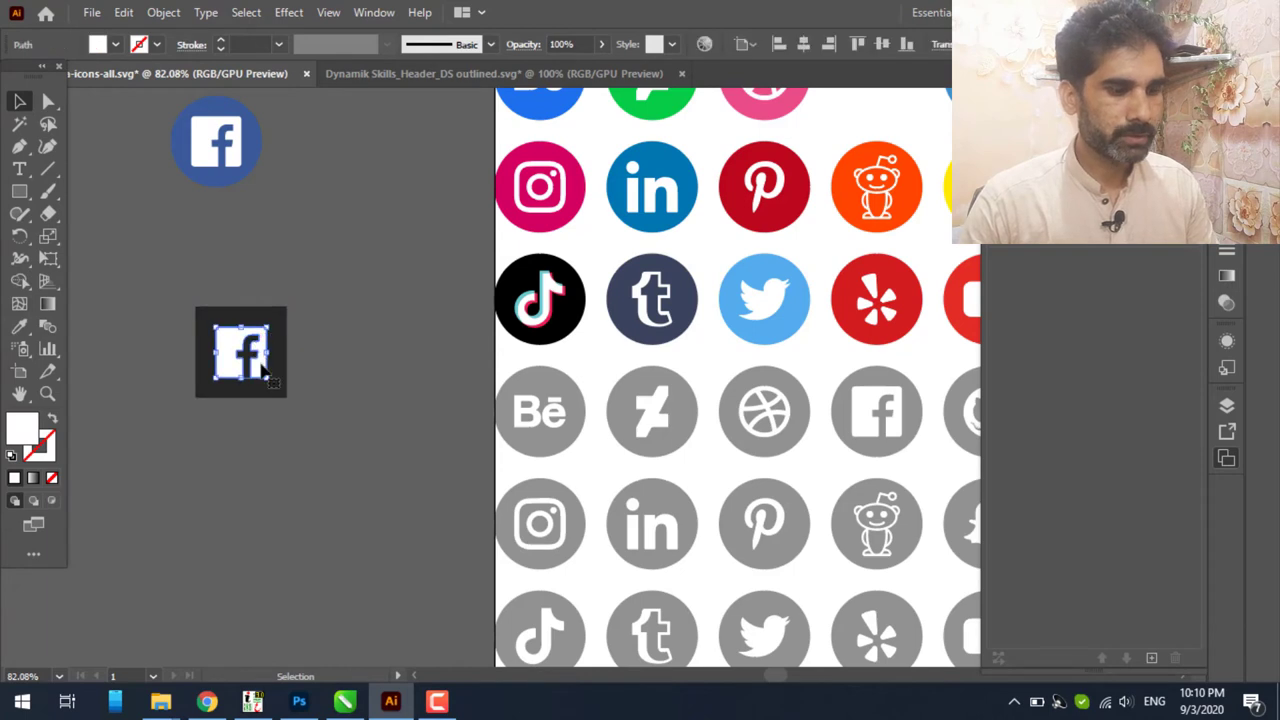
left_click(306, 448)
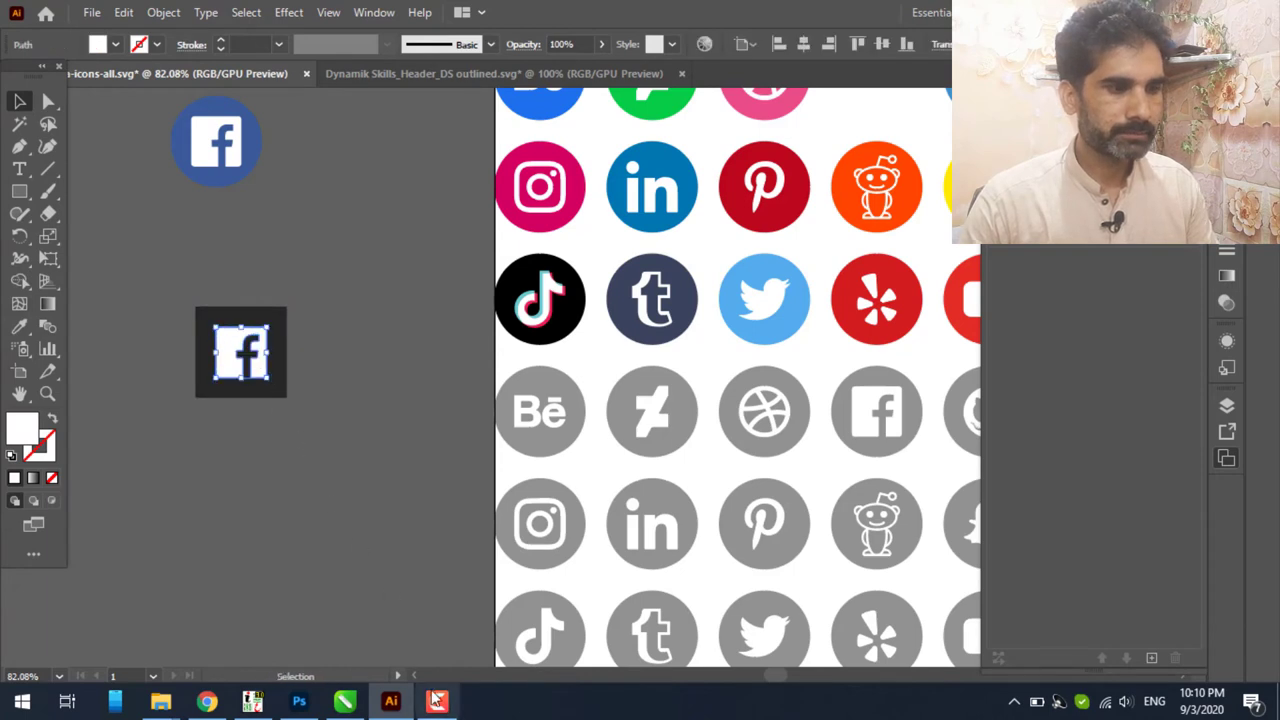
left_click(300, 703)
- Paste the Facebook shape into the banner as a vector smart object
key("ctrl+v")
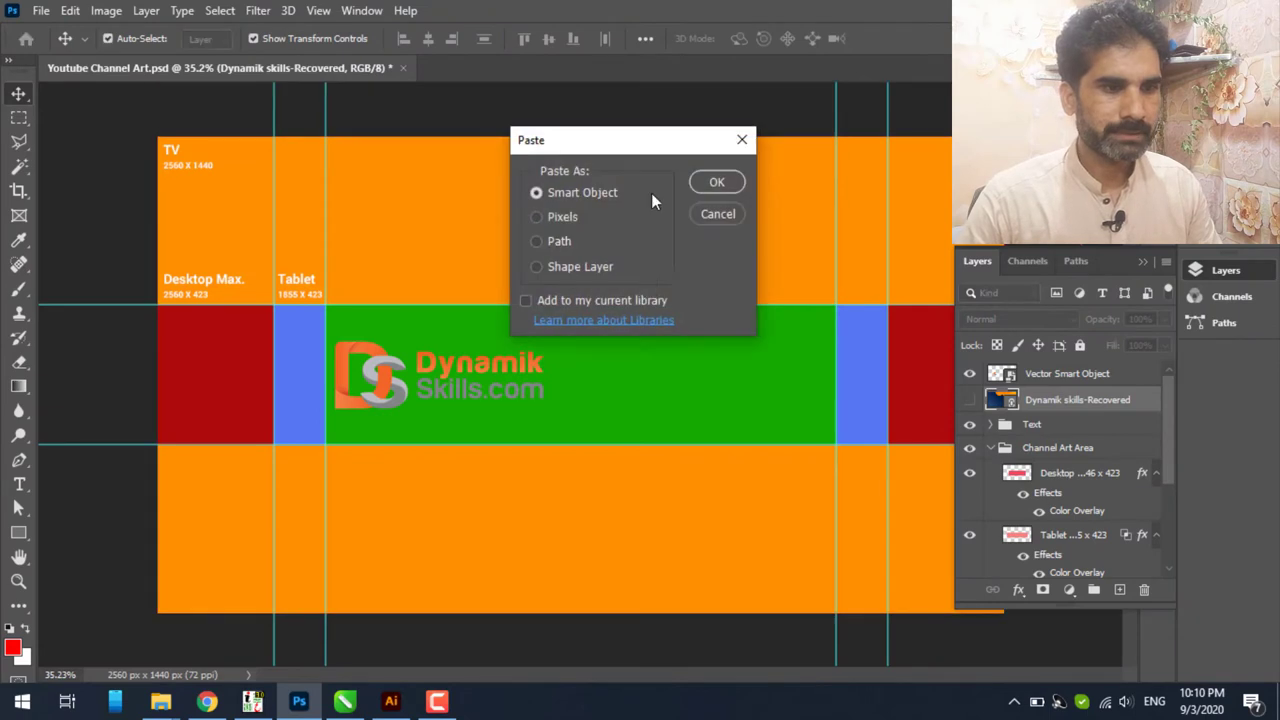
left_click(716, 182)
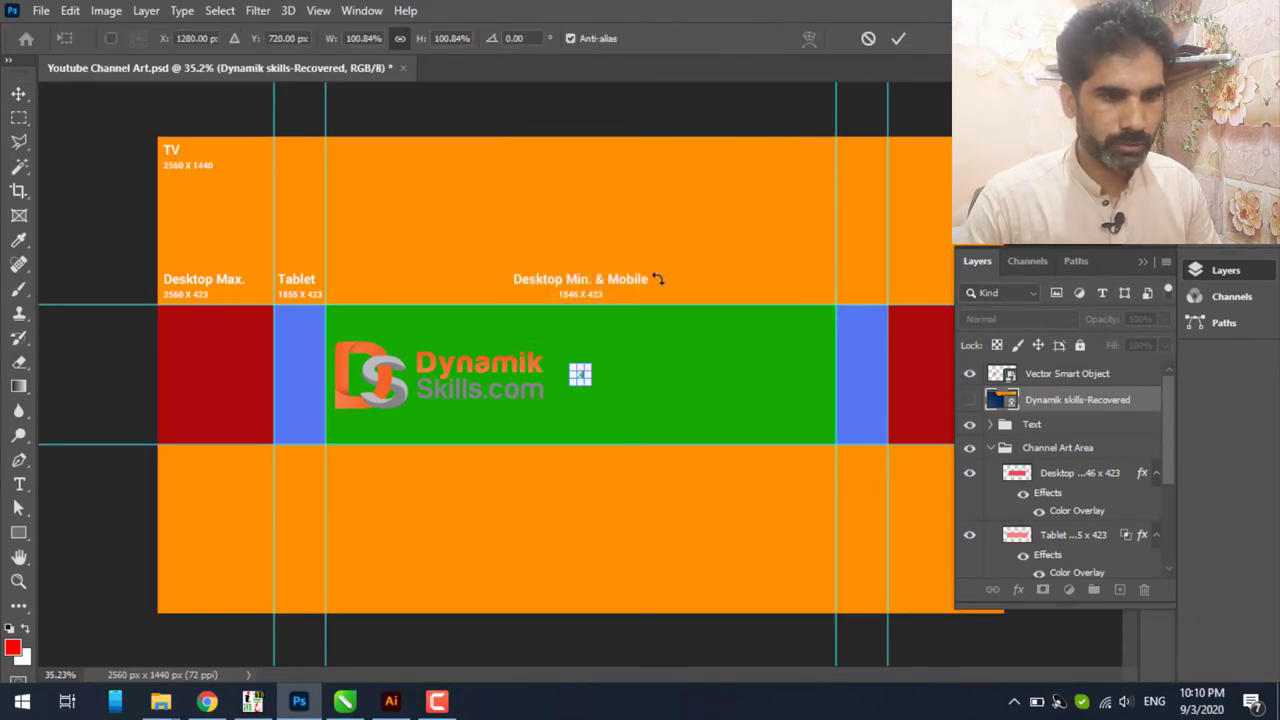
left_click(888, 39)
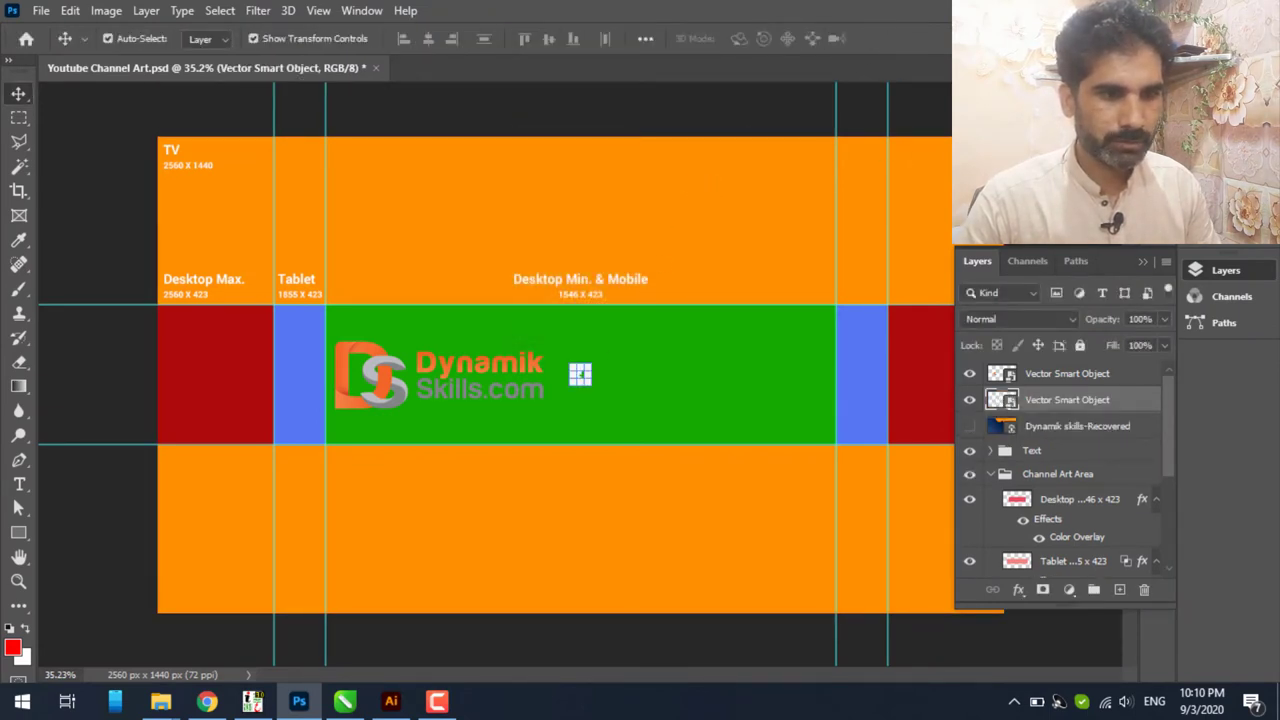
left_click(580, 375)
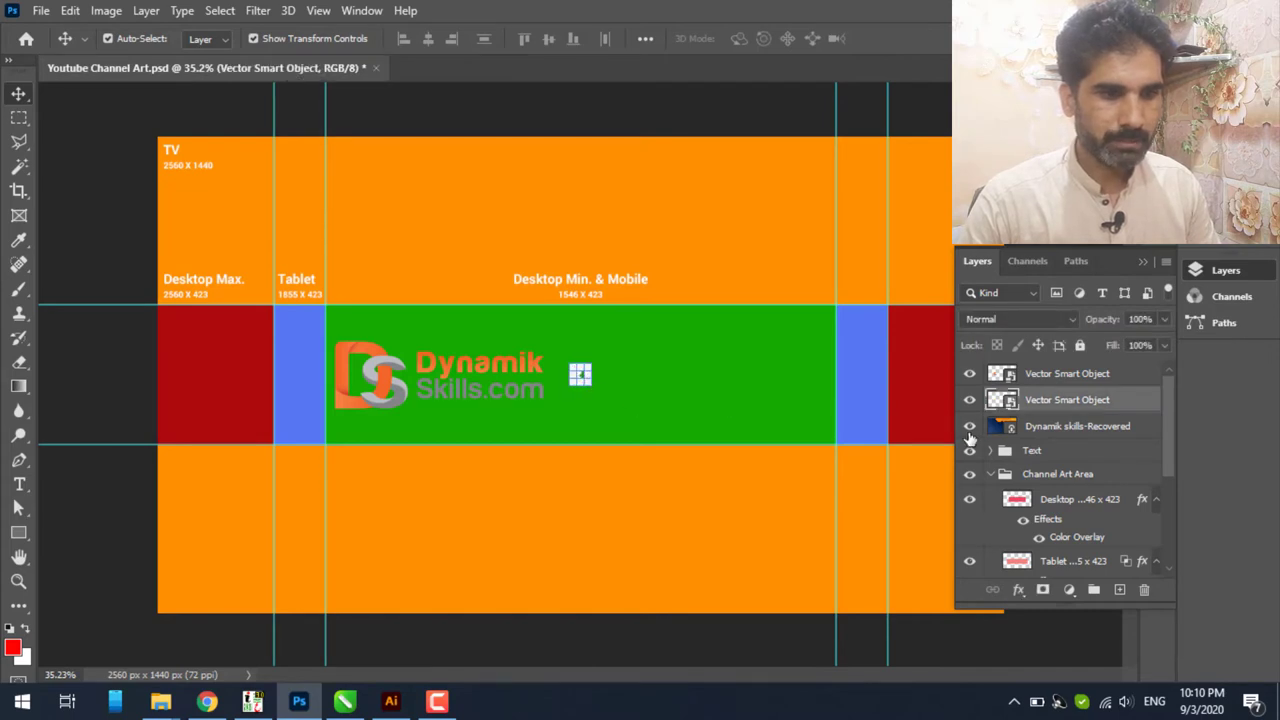
left_click(969, 426)
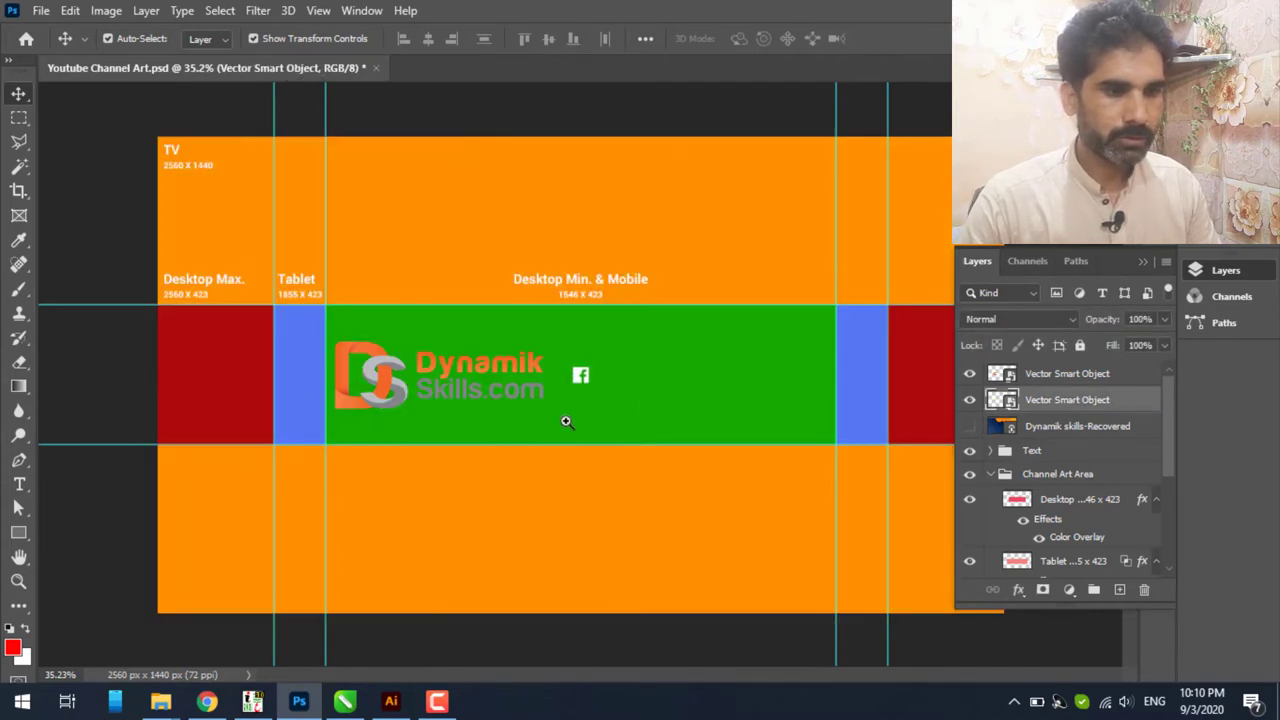
- Zoom in and move the Facebook icon toward the green band's bottom edge, right of the logo
key("z")
mouse_move(566, 421)
left_mouse_down()
mouse_move(666, 437)
mouse_move(649, 367)
left_mouse_up()
left_click(1141, 262)
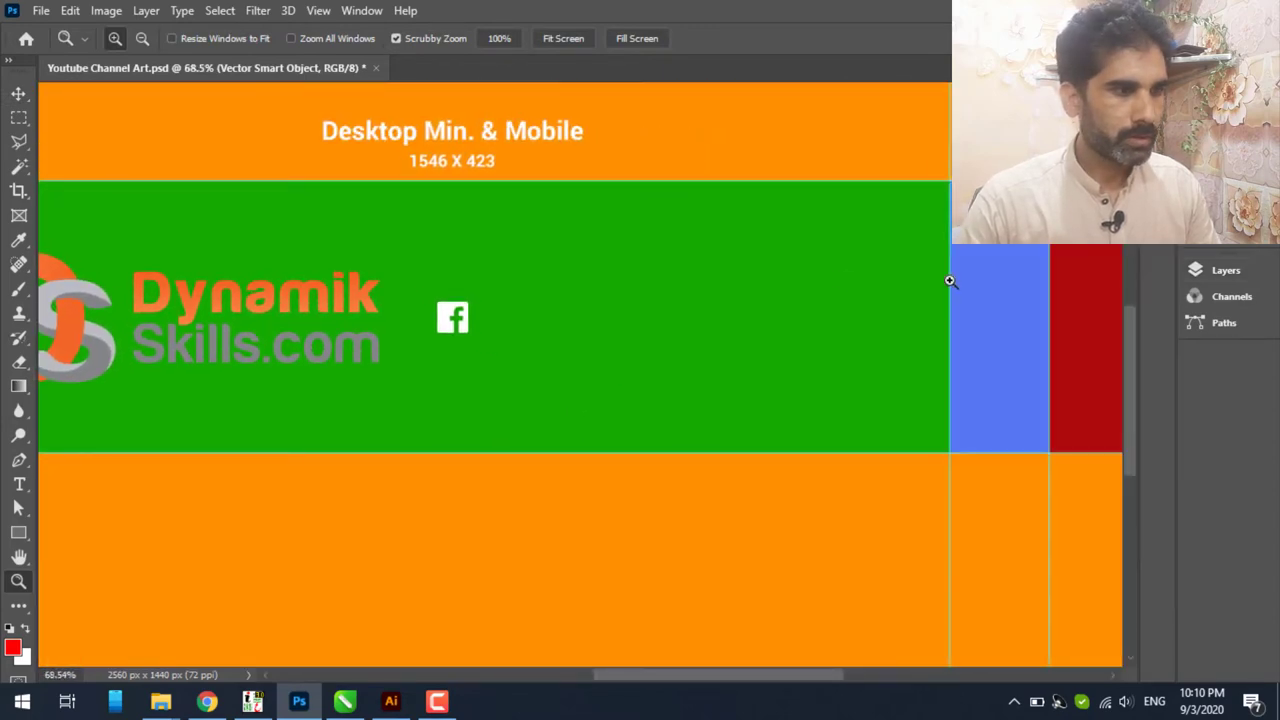
left_click(16, 94)
left_click(533, 397)
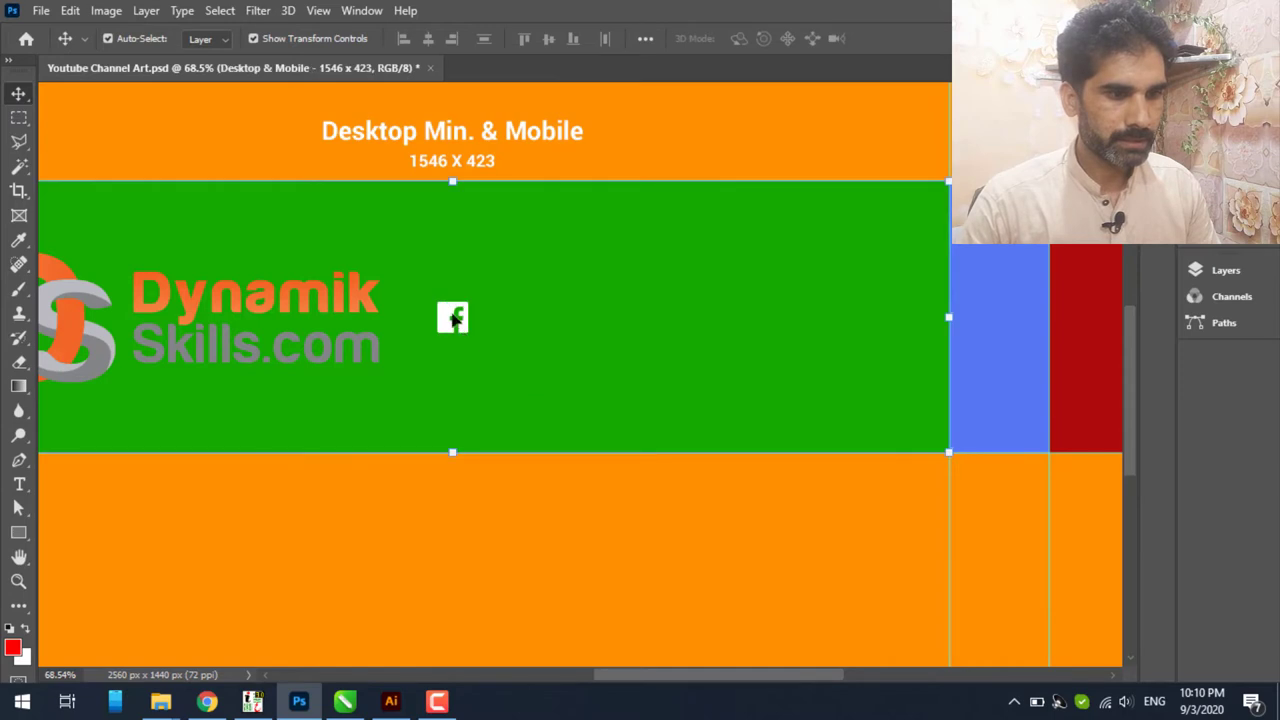
mouse_move(452, 318)
left_mouse_down()
mouse_move(548, 425)
mouse_move(501, 424)
left_mouse_up()
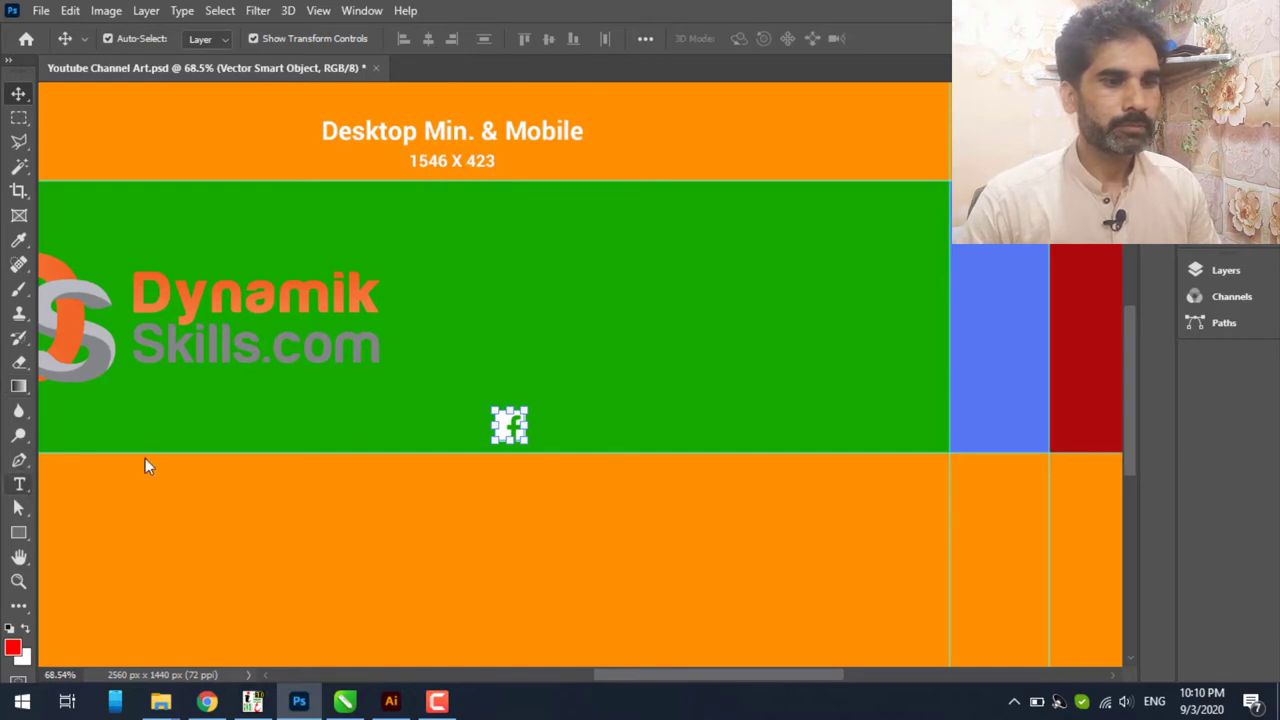
- Add the text 'dynamikskills' above the Facebook icon, set in Futura Bk BT Book
left_click(562, 360)
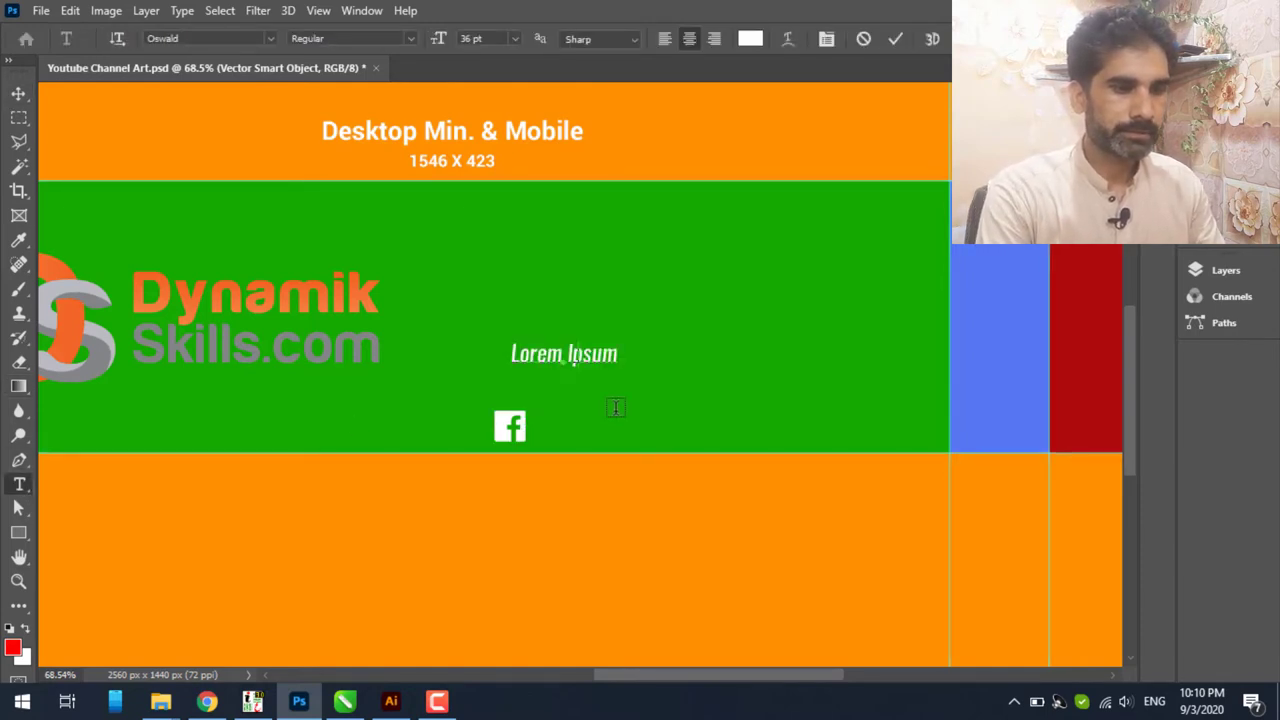
type("dynamik")
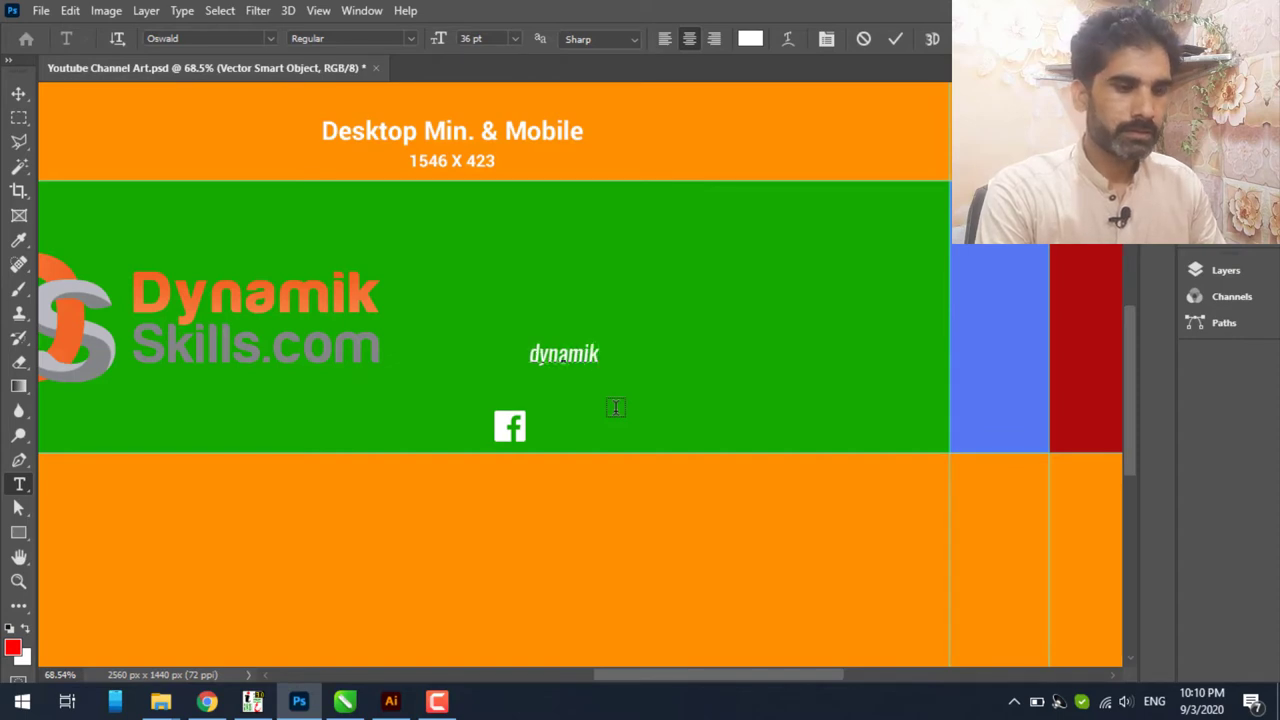
type("skills")
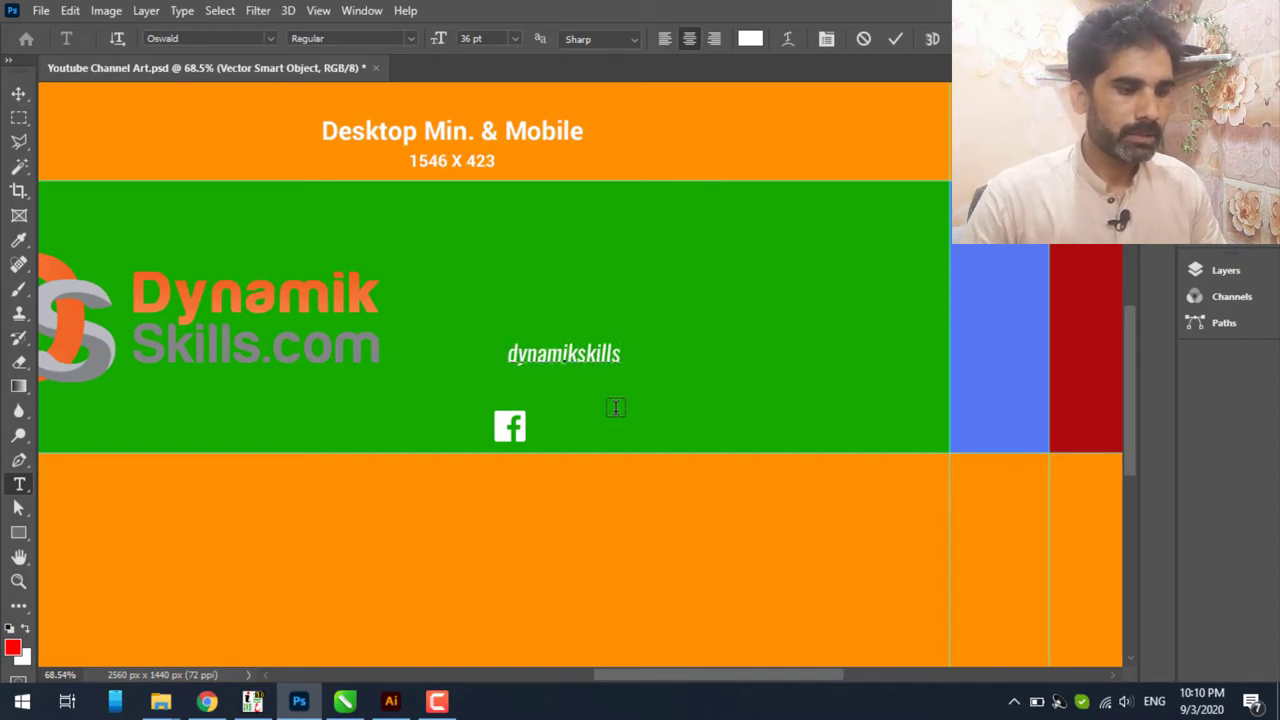
key("ctrl+a")
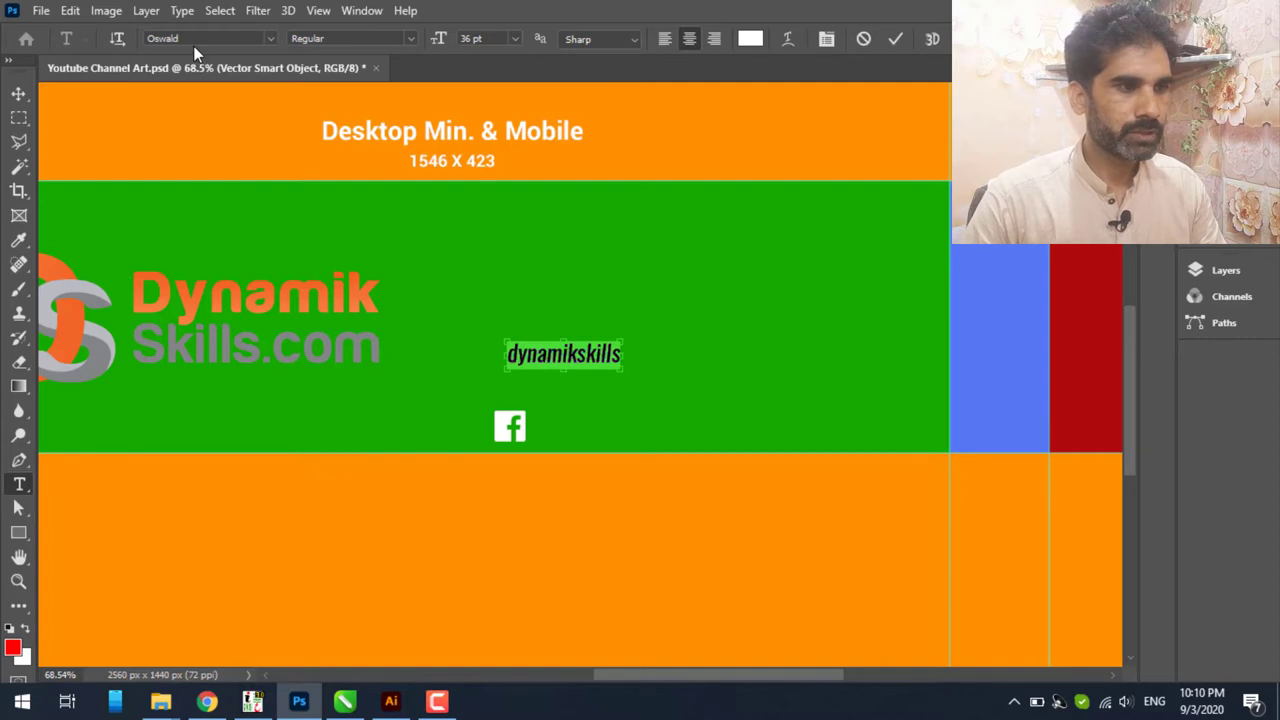
left_click(199, 39)
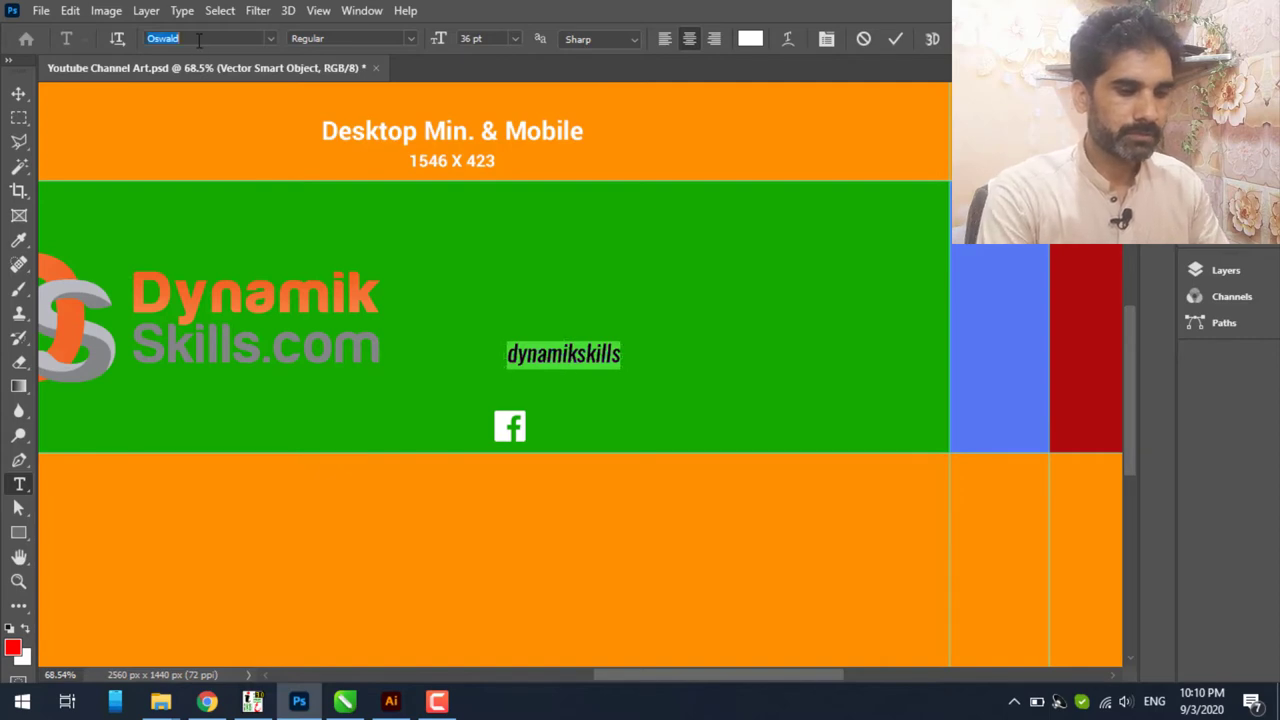
type("fut")
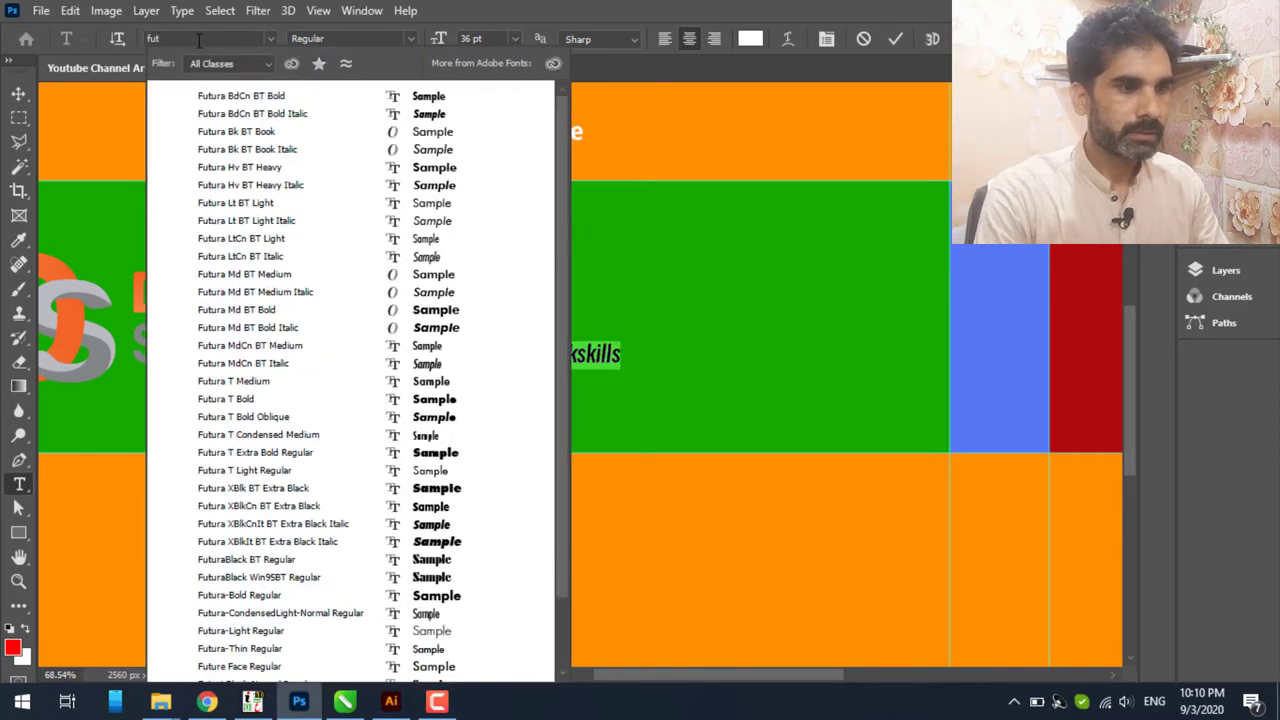
type("u")
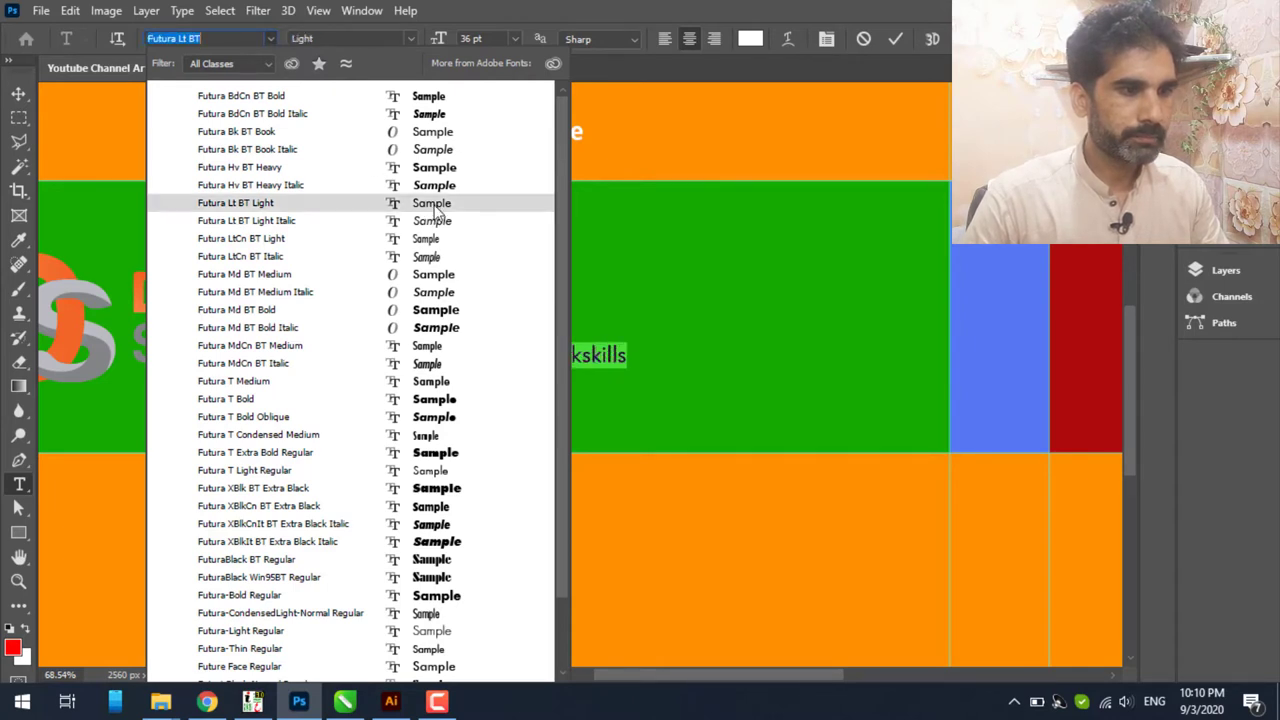
left_click(440, 132)
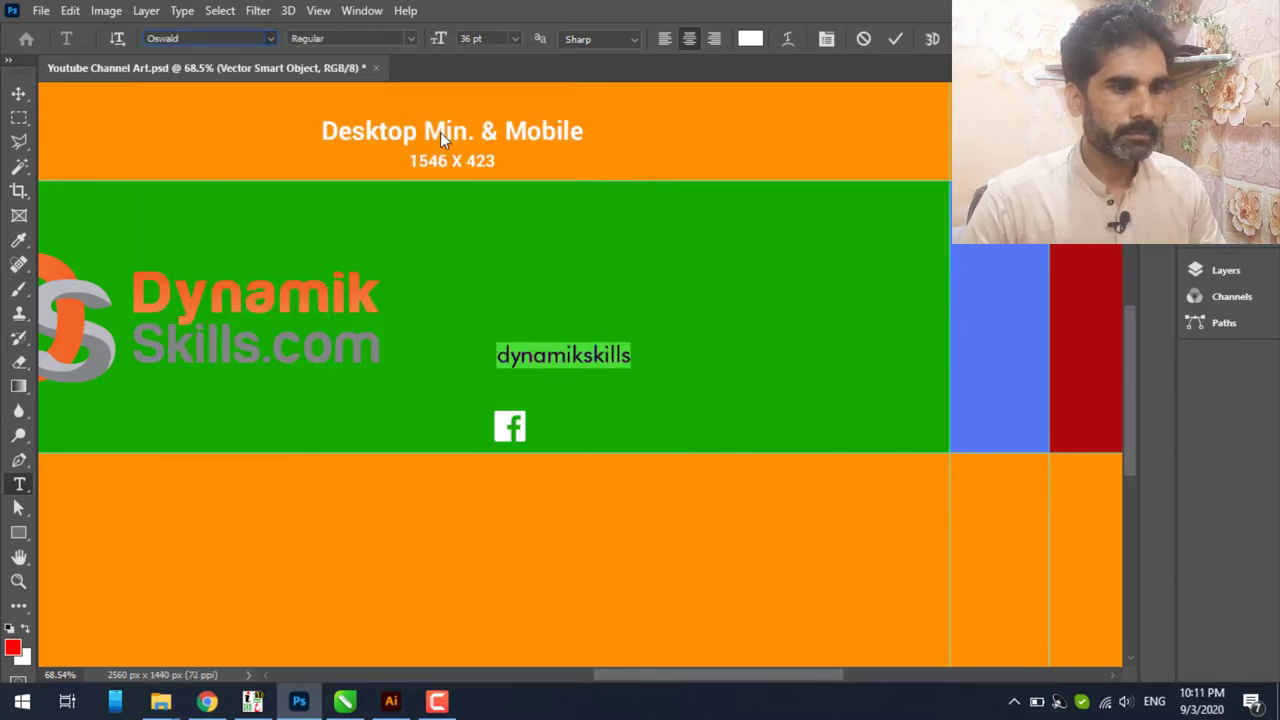
left_click(892, 40)
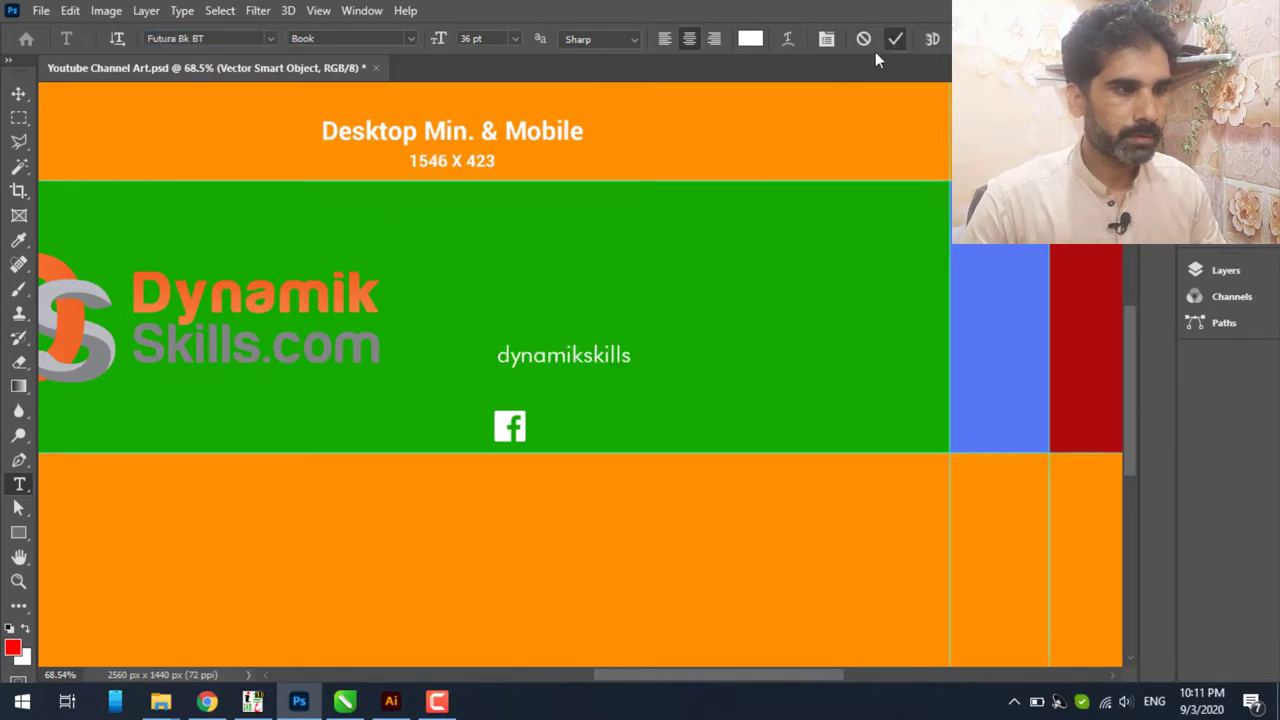
- Move the dynamikskills handle level with the Facebook icon, then toggle the Dynamik skills-Recovered layer in Layers
left_click(24, 93)
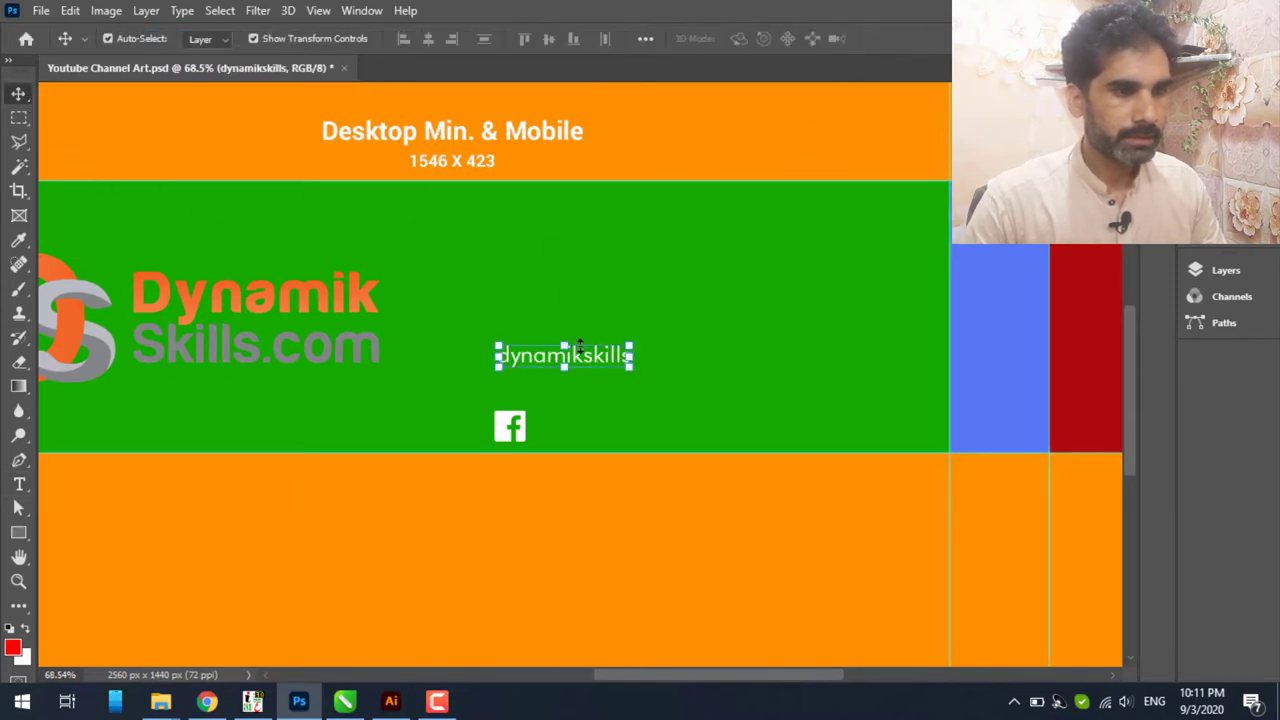
left_click_drag(562, 364, 594, 428)
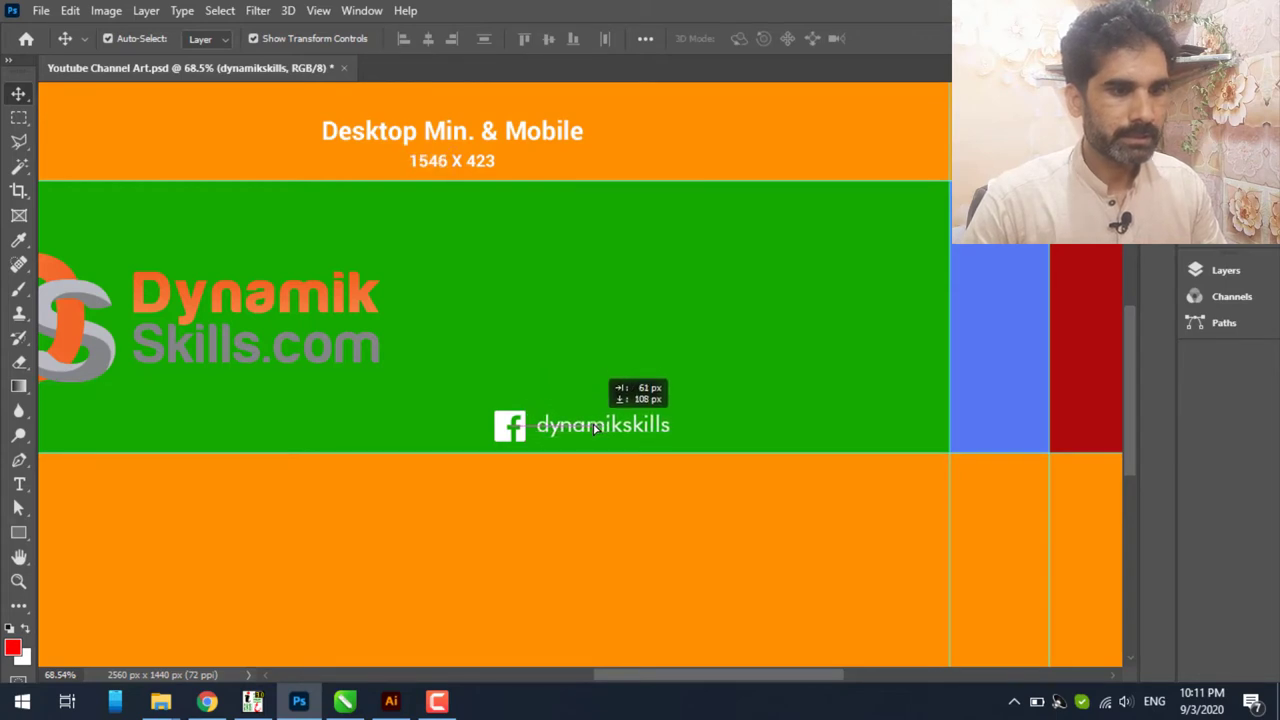
left_click(1218, 270)
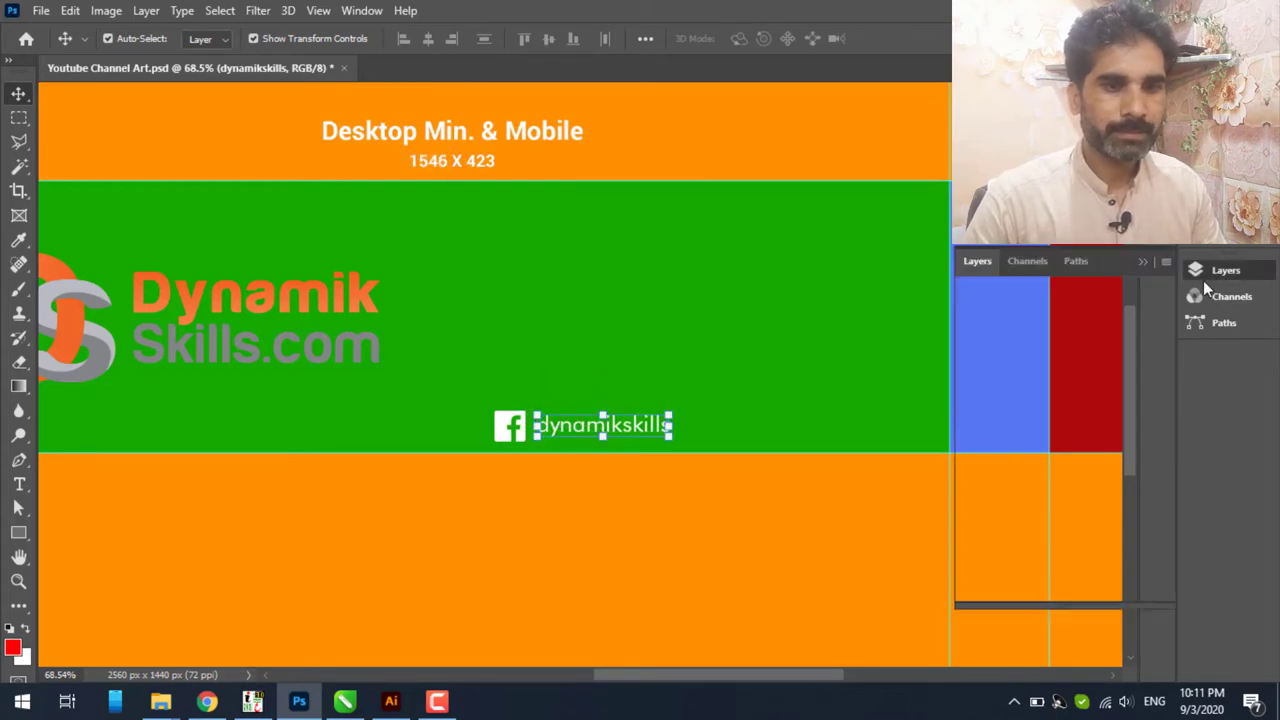
left_click(969, 453)
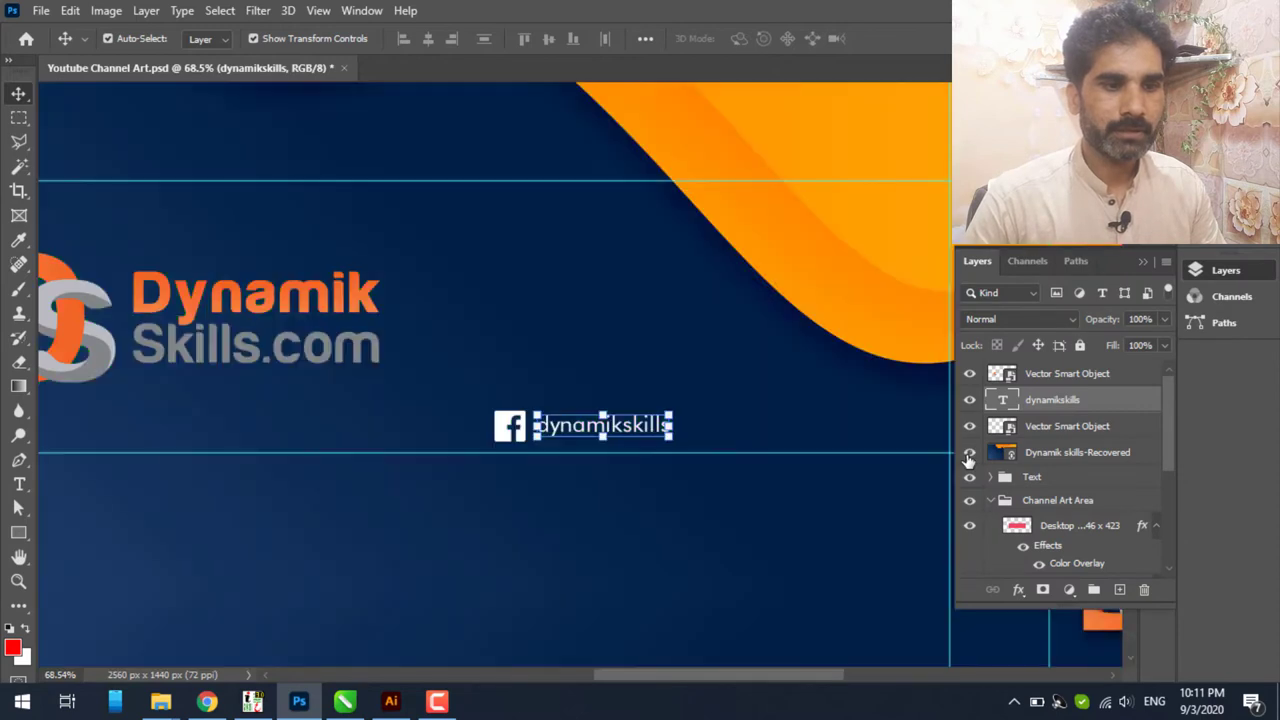
left_click(968, 455)
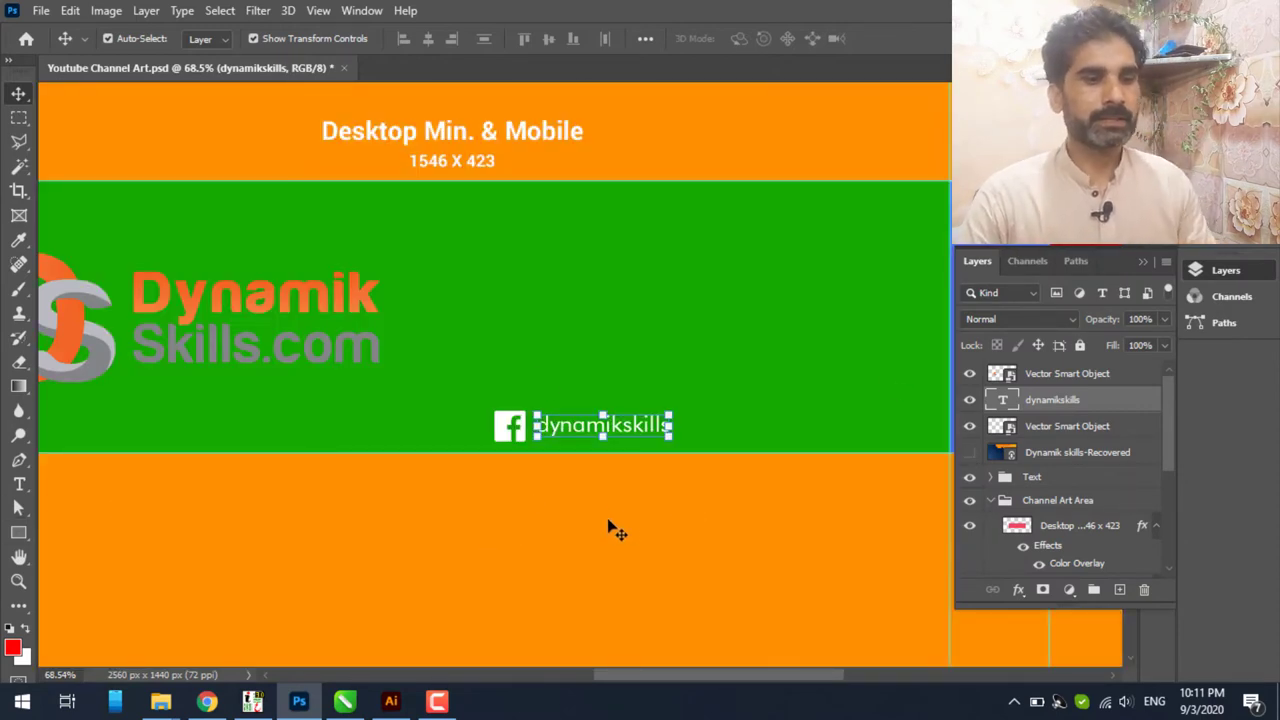
left_click(614, 480)
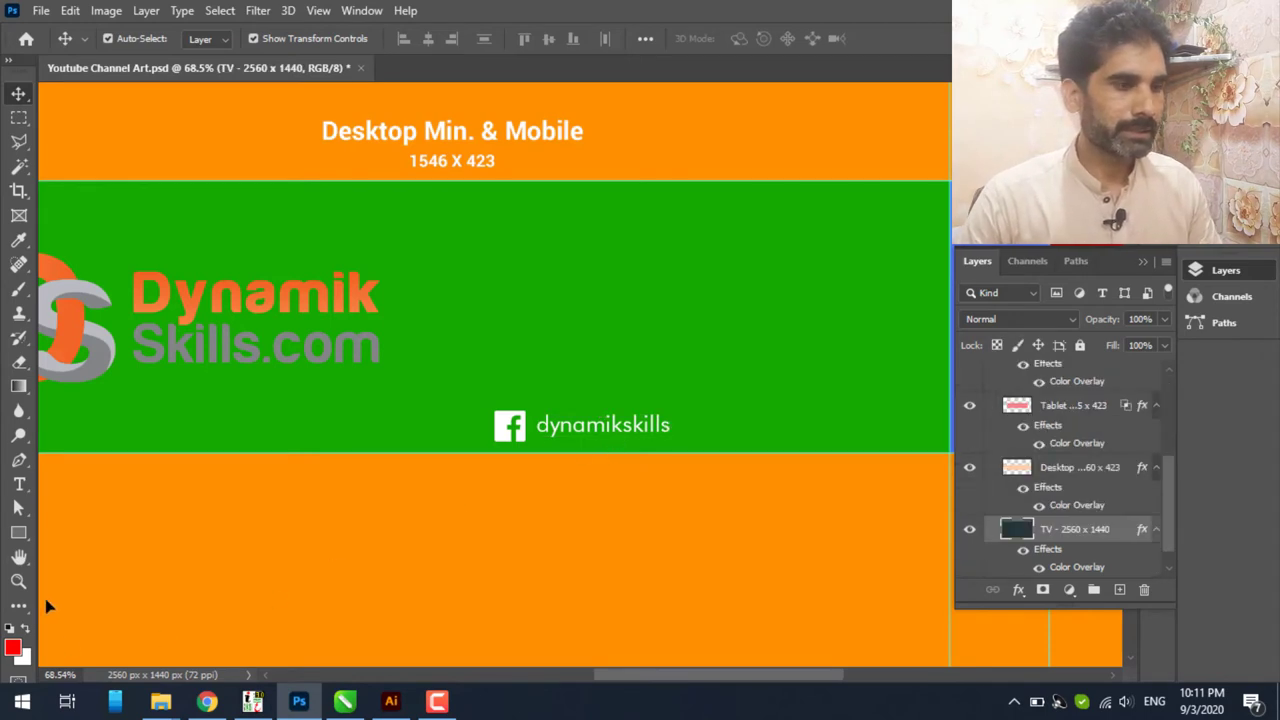
- Switch to the Custom Shape tool and check the shape picker's settings menu
left_click(18, 532)
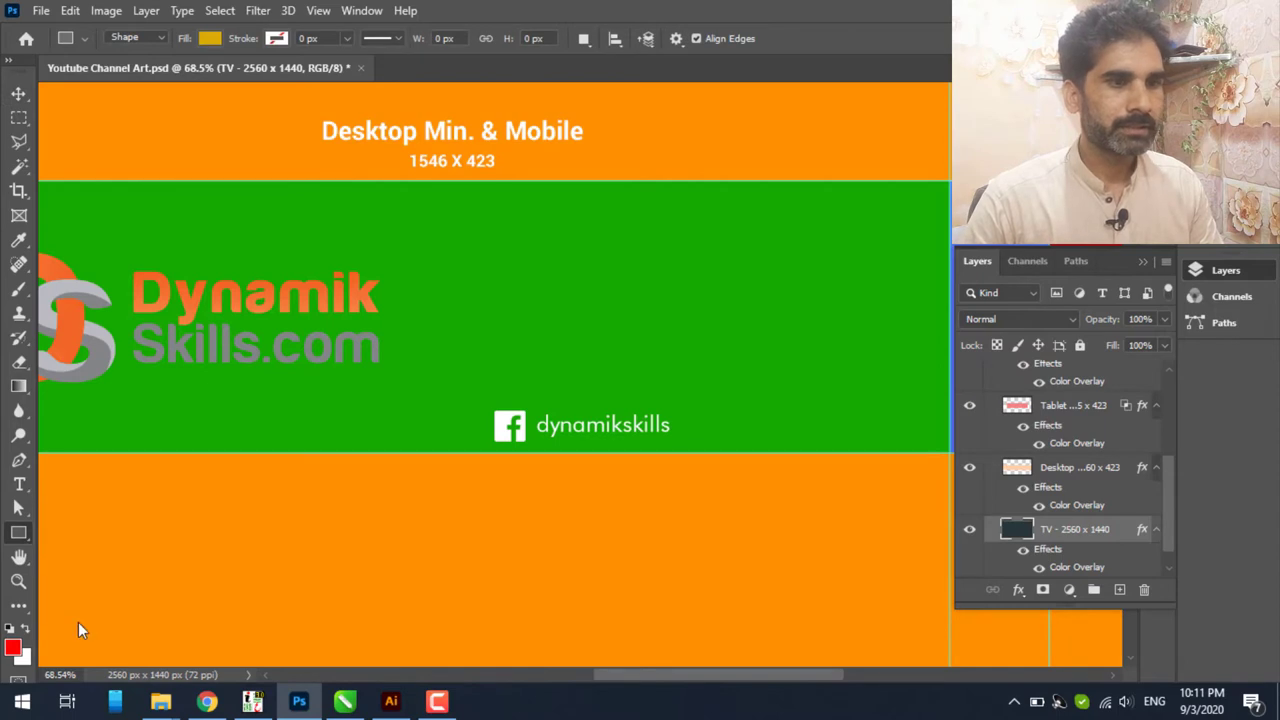
key("shift+u")
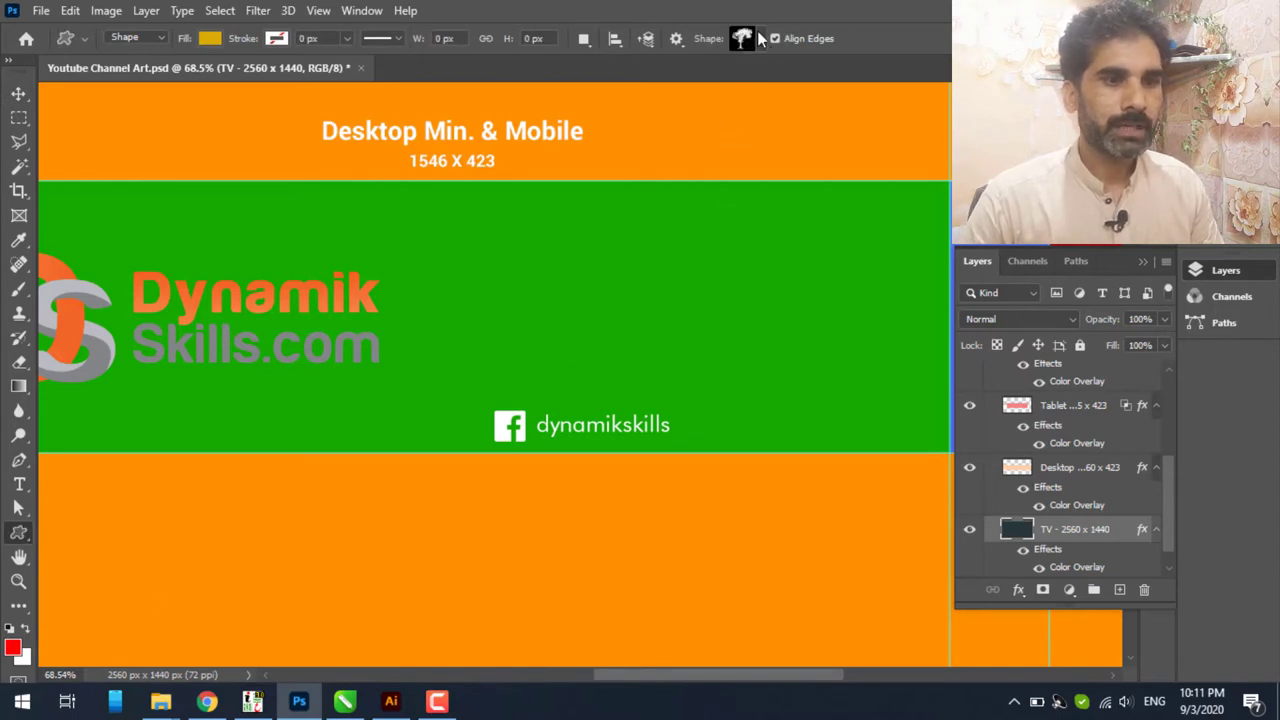
left_click(760, 38)
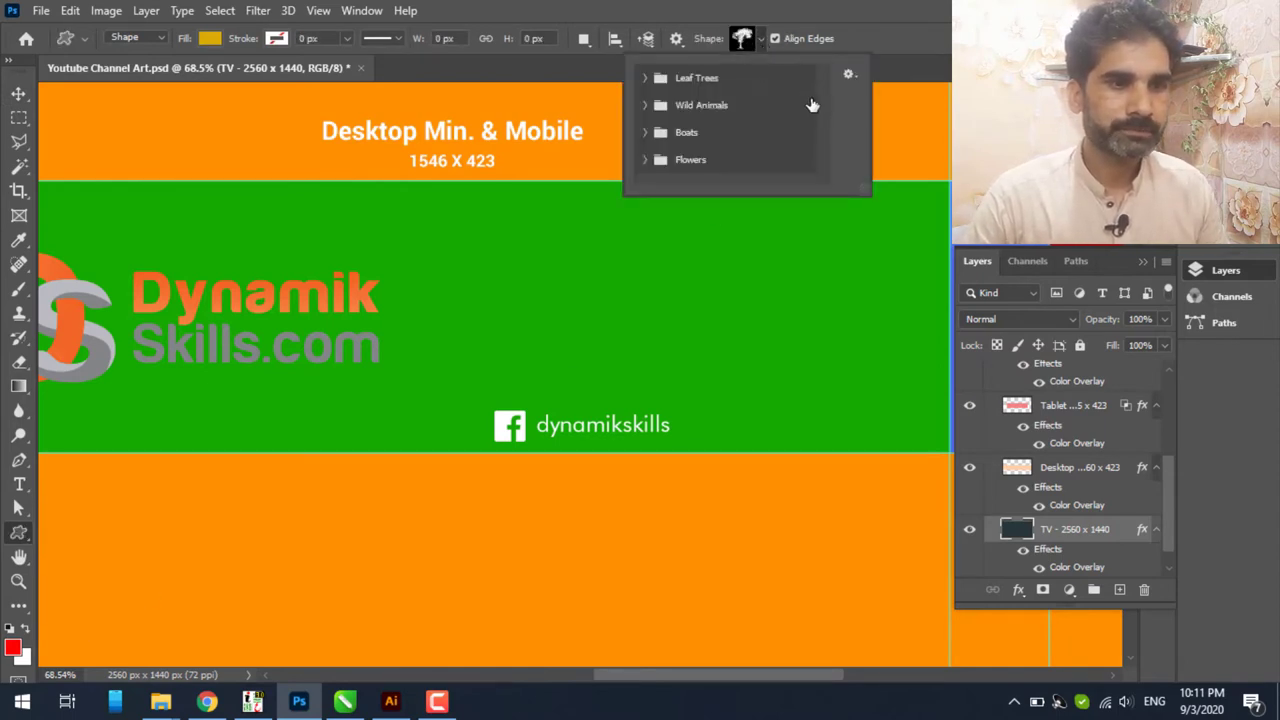
left_click(853, 73)
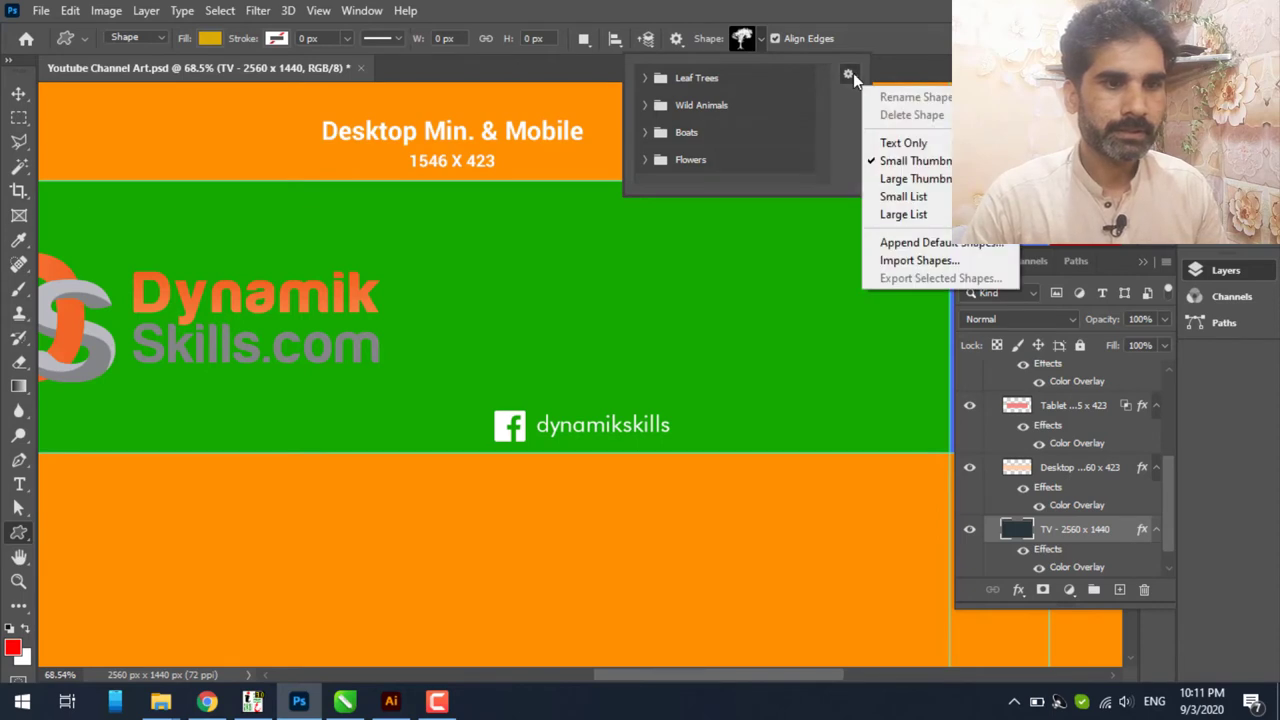
left_click(853, 73)
scroll(780, 110, "down", 3)
scroll(686, 133, "up", 2)
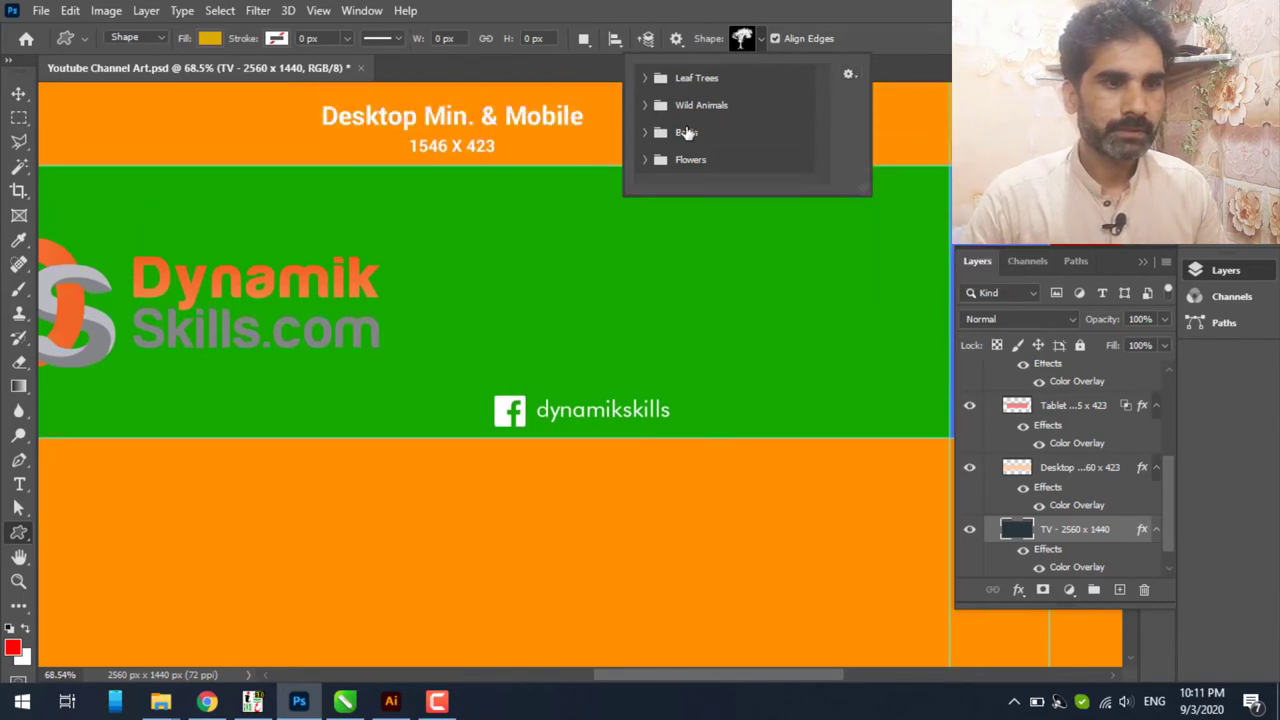
- Browse the Leaf Trees custom shape set, close the picker, and bring Chrome forward
left_click(764, 40)
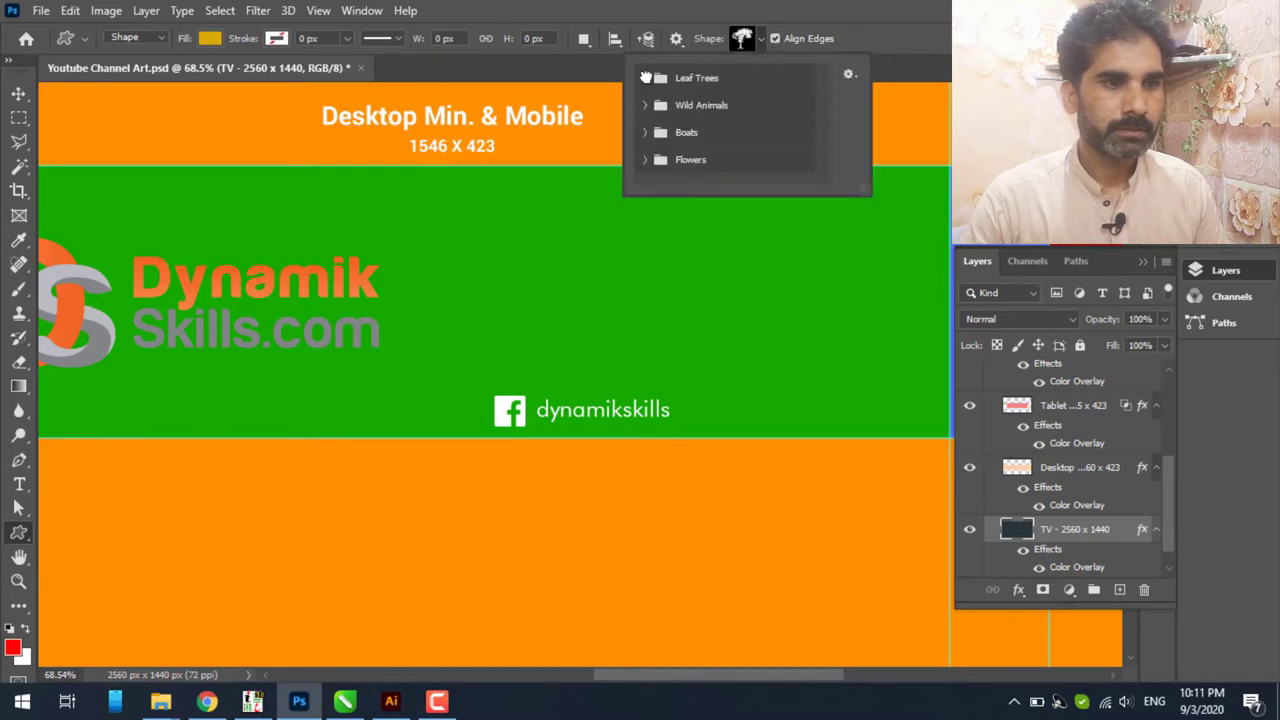
left_click(645, 77)
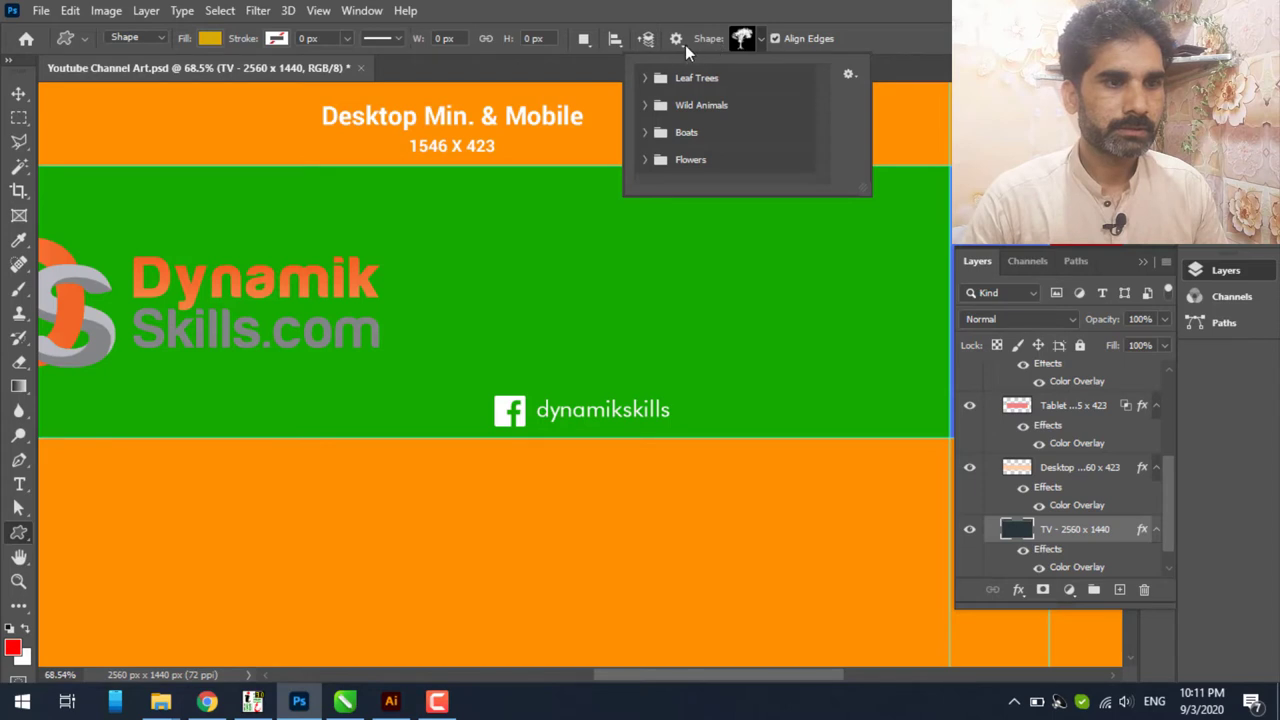
left_click(682, 44)
left_click(757, 41)
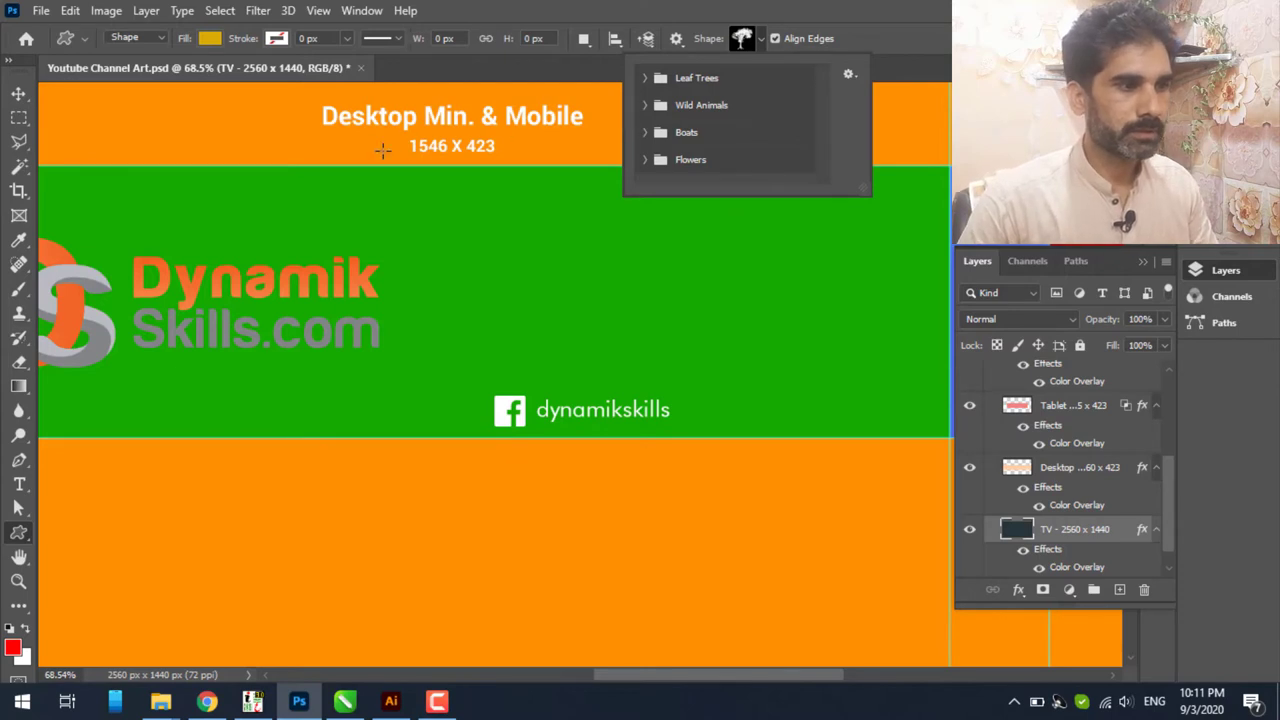
left_click(68, 40)
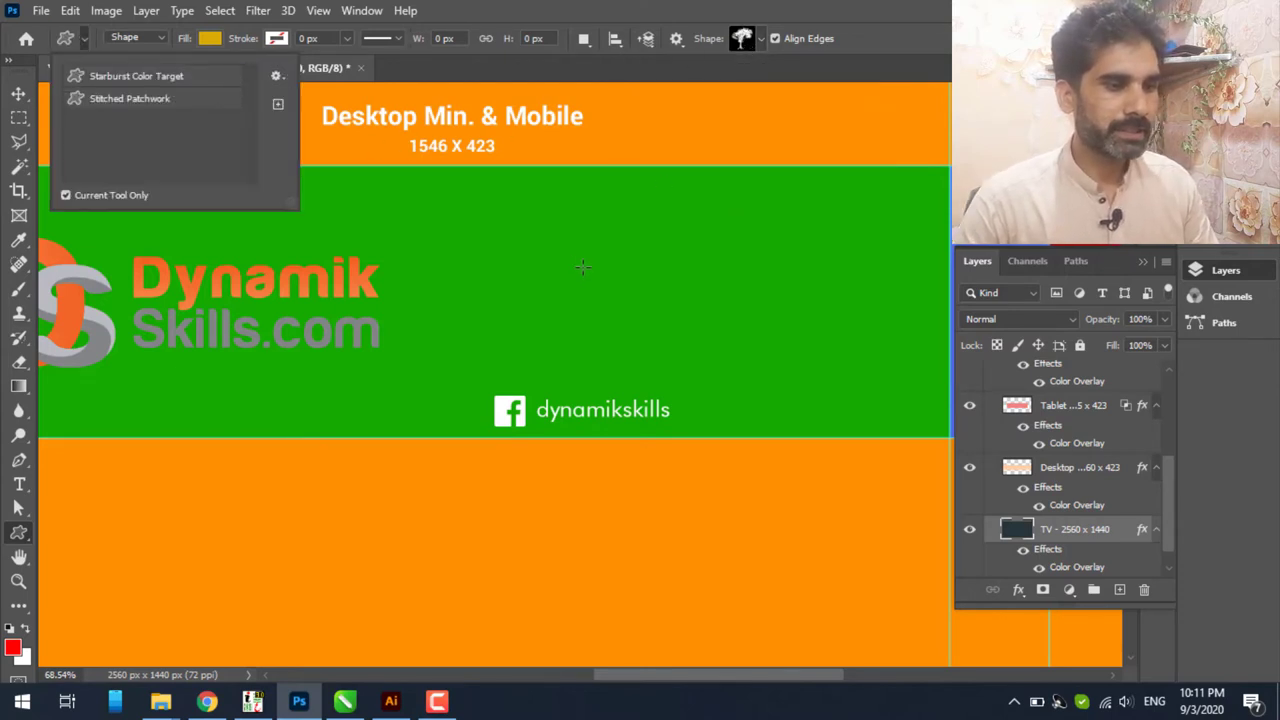
left_click(218, 703)
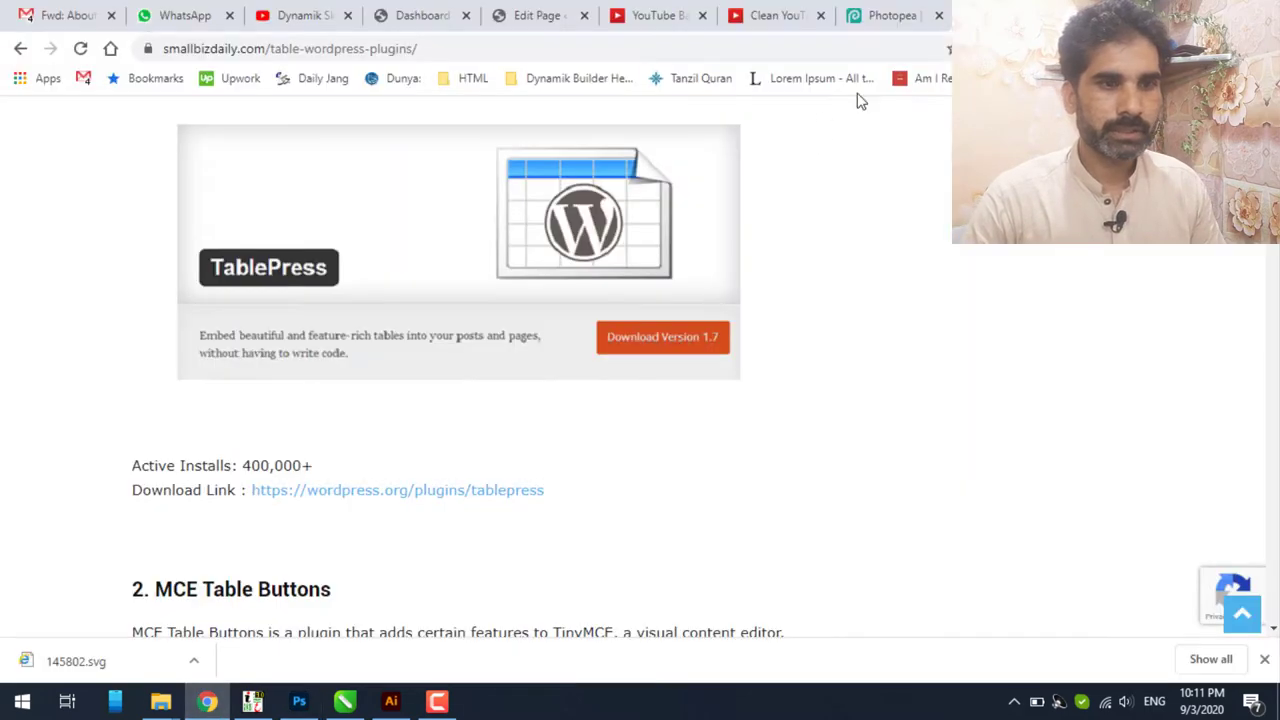
- Search for 'website icon' in a new Chrome tab, fixing the typo
key("ctrl+t")
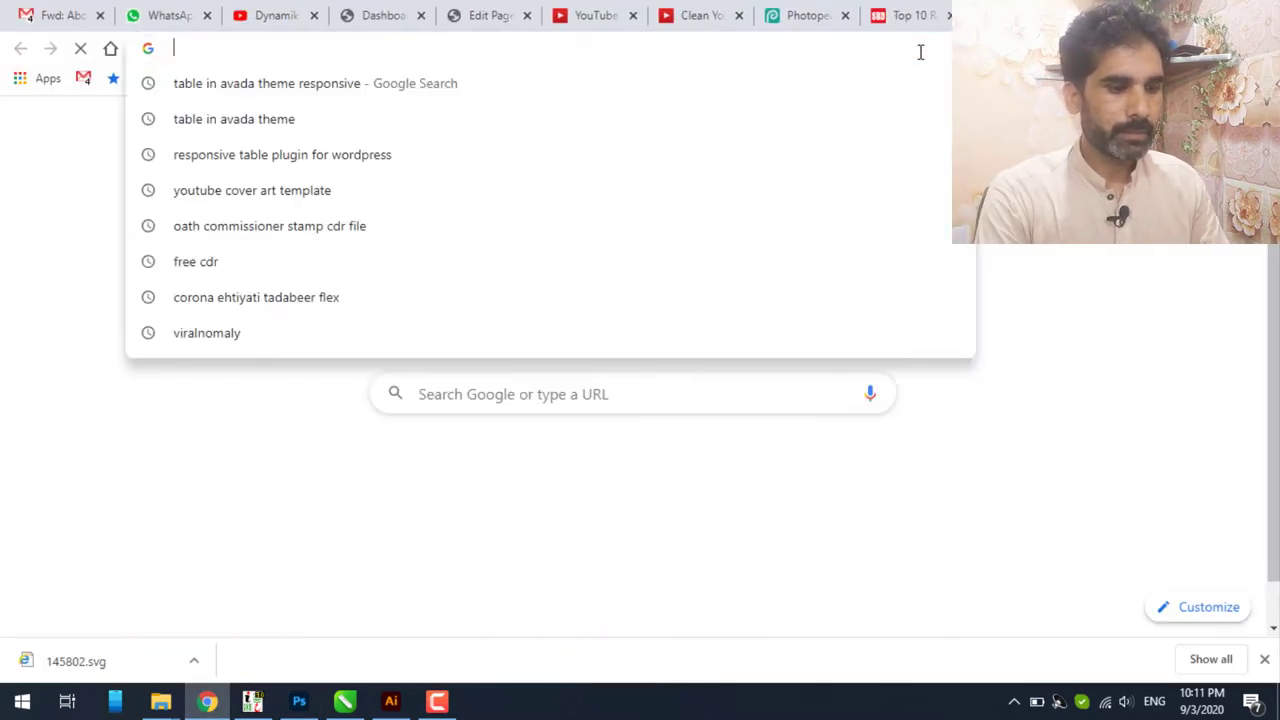
type("web")
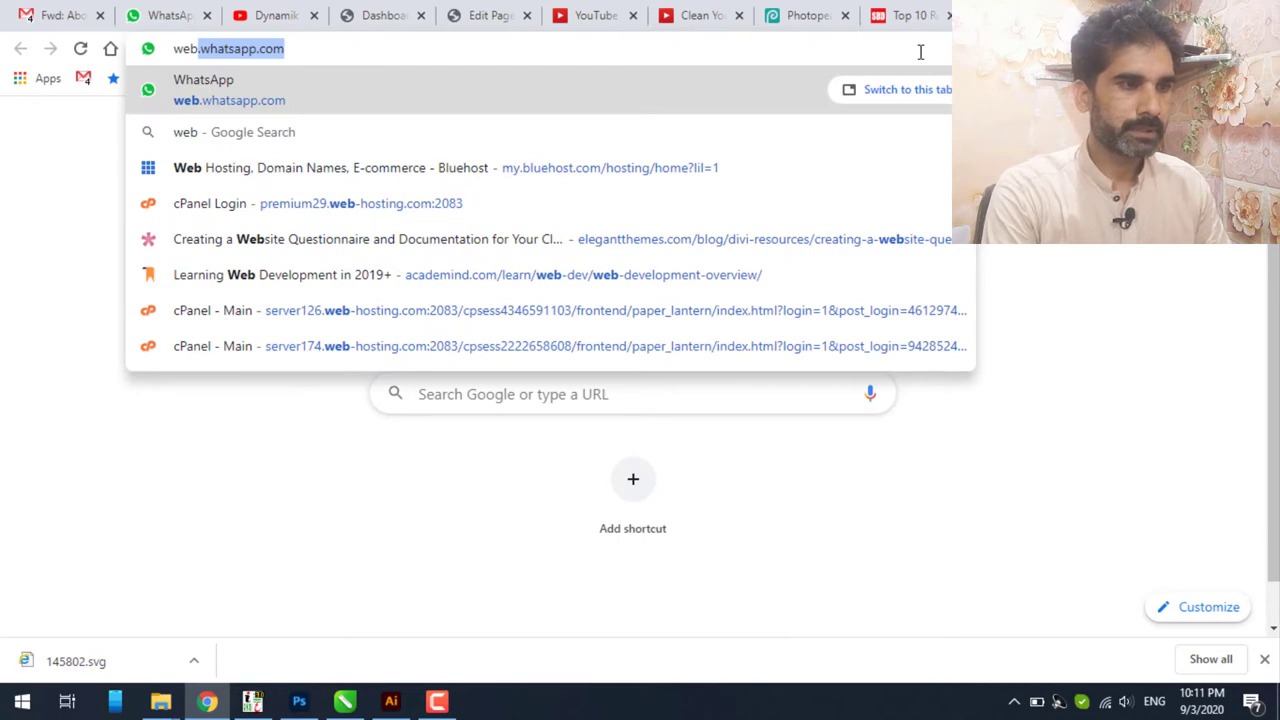
type("site ocon")
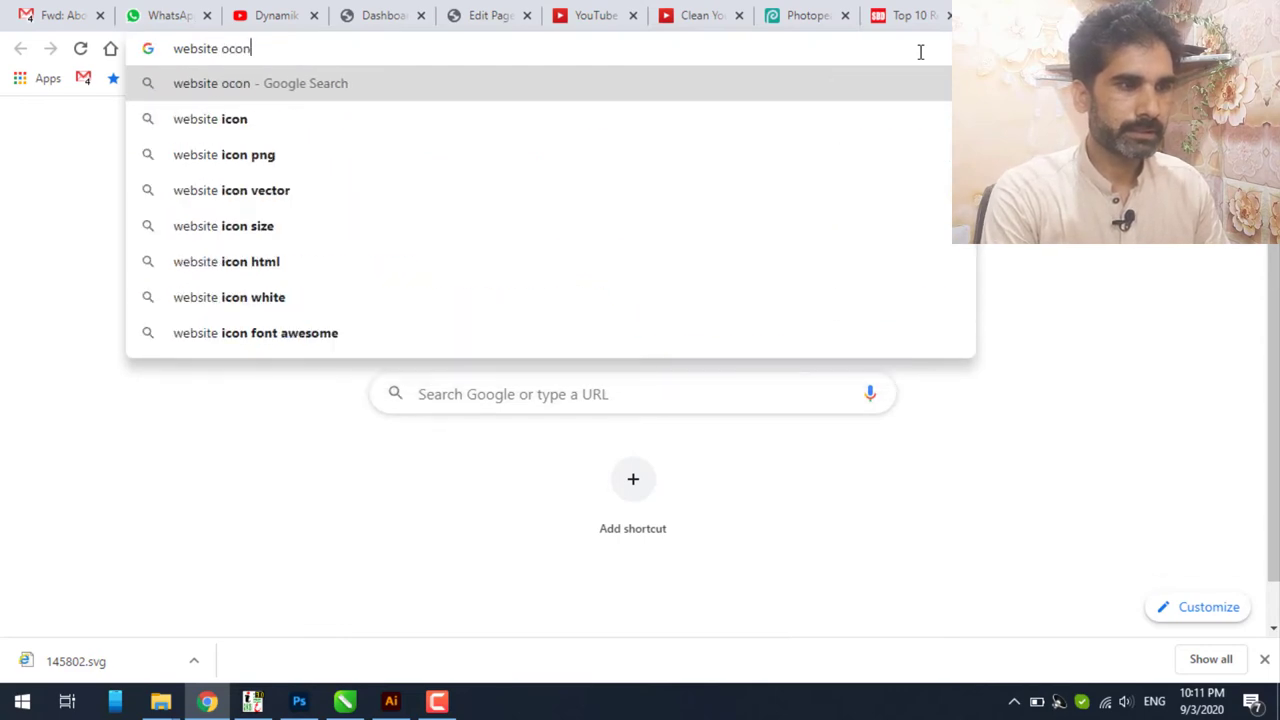
key("BackSpace")
key("BackSpace")
key("BackSpace")
key("BackSpace")
type("ic")
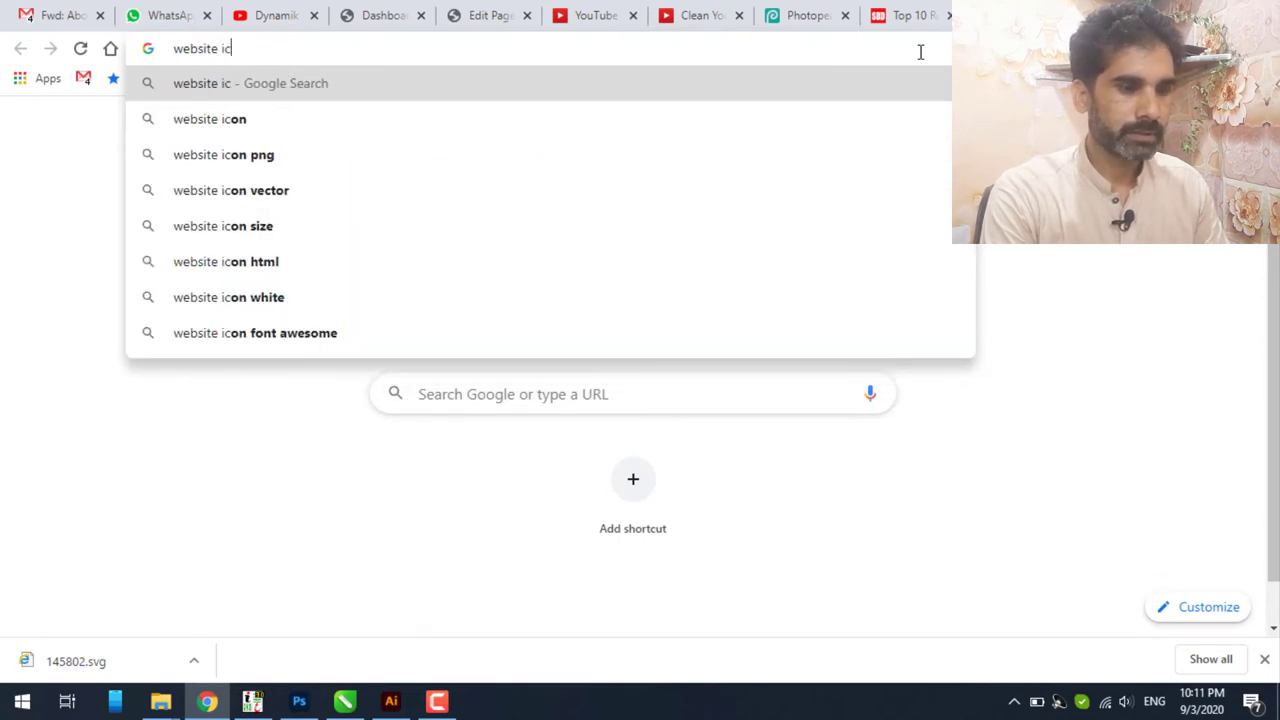
type("o")
key("BackSpace")
type("n")
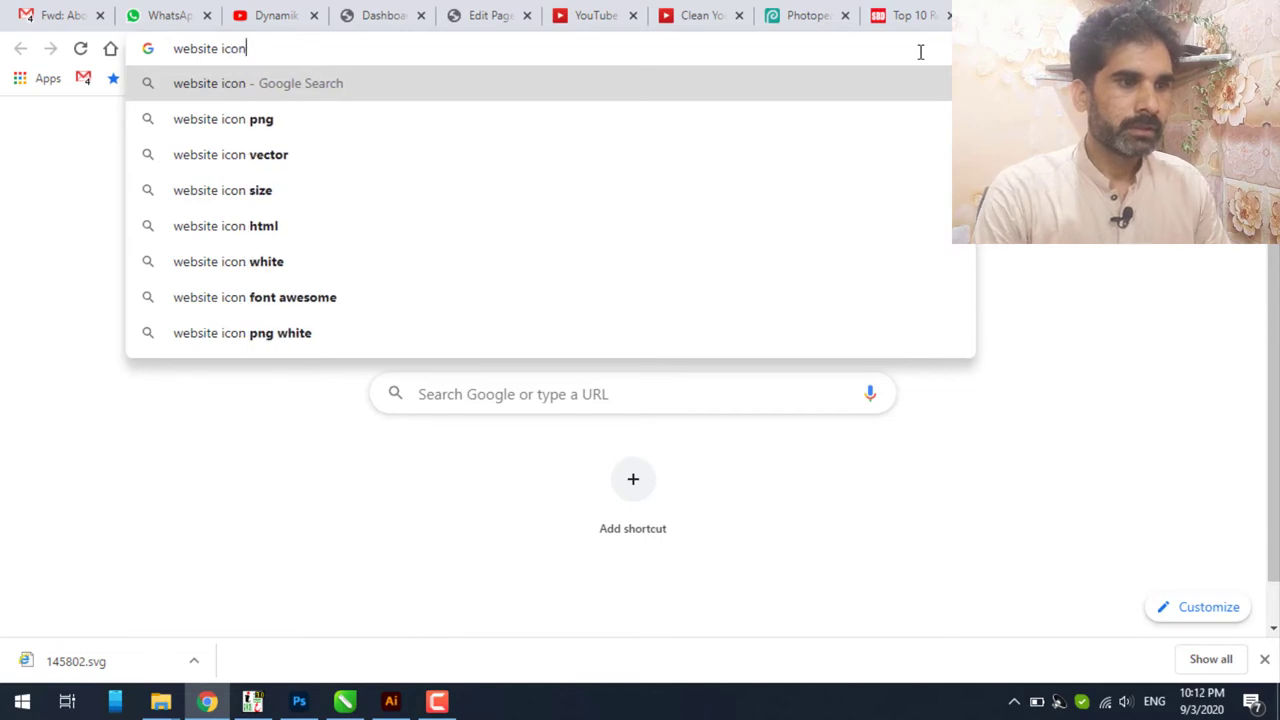
key("Return")
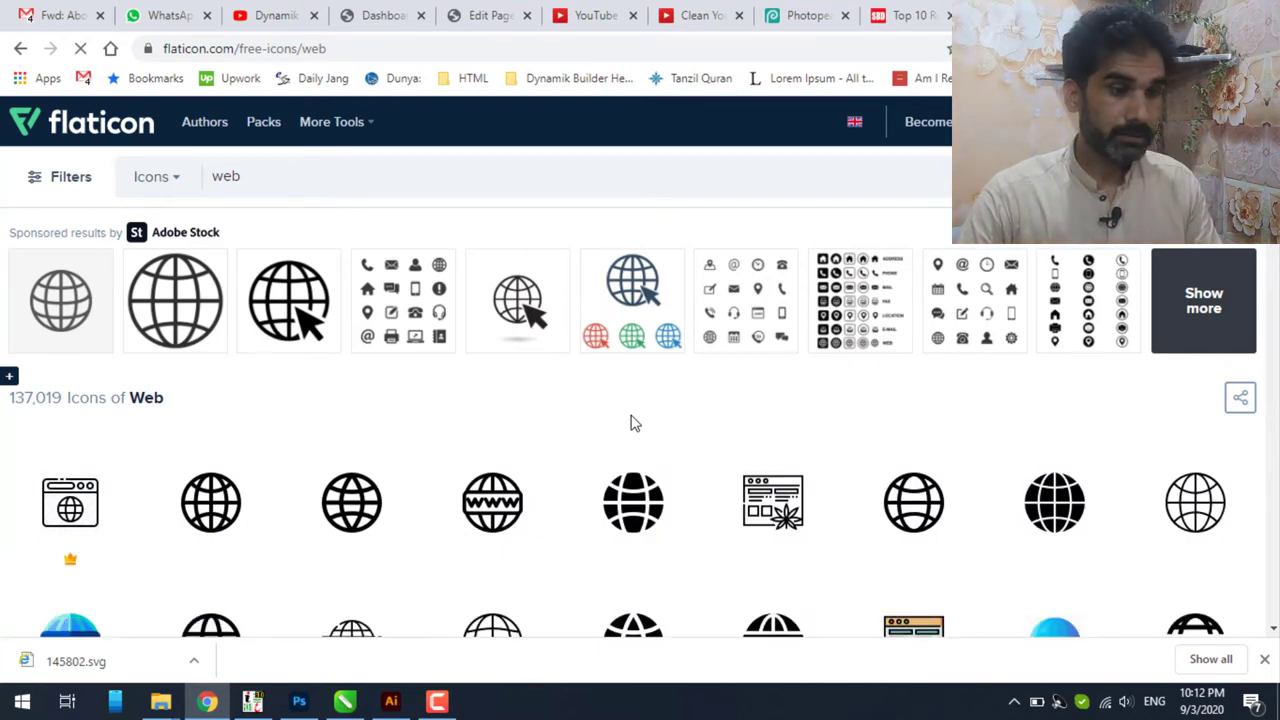
- Open Flaticon's World Wide Web globe icon and start its free SVG download
scroll(631, 423, "down", 1)
scroll(631, 423, "down", 1)
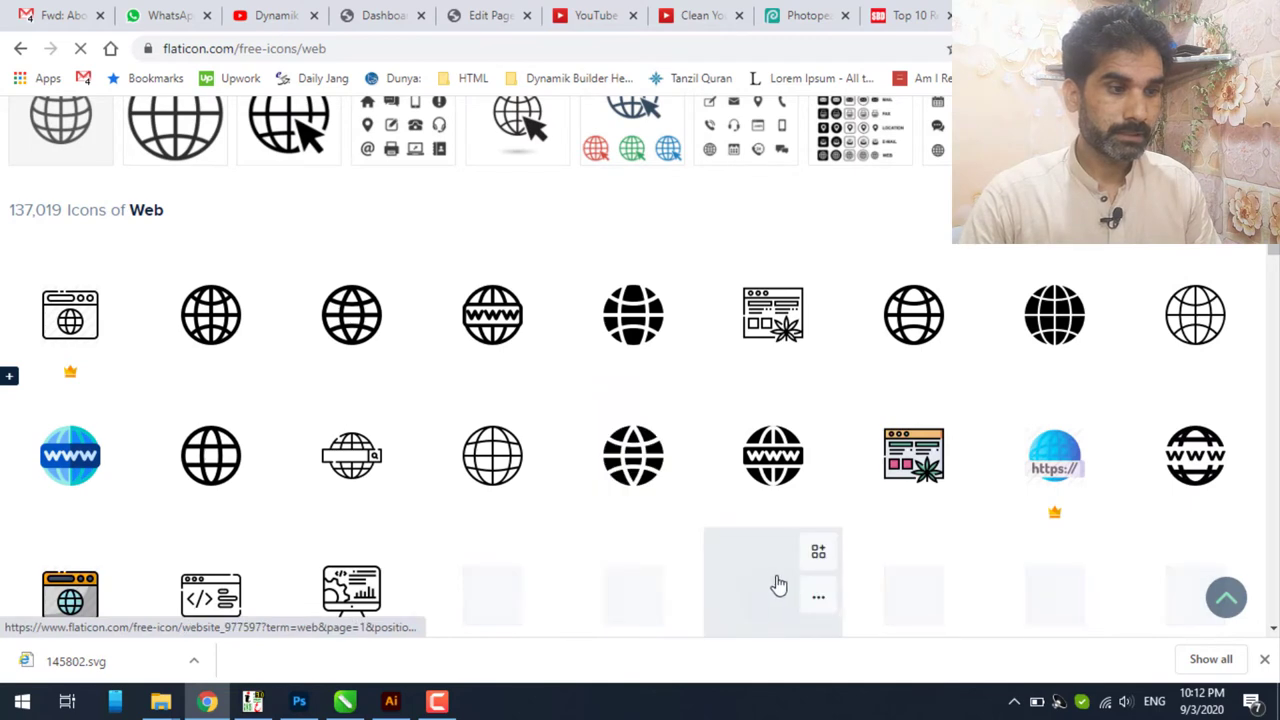
left_click(215, 455)
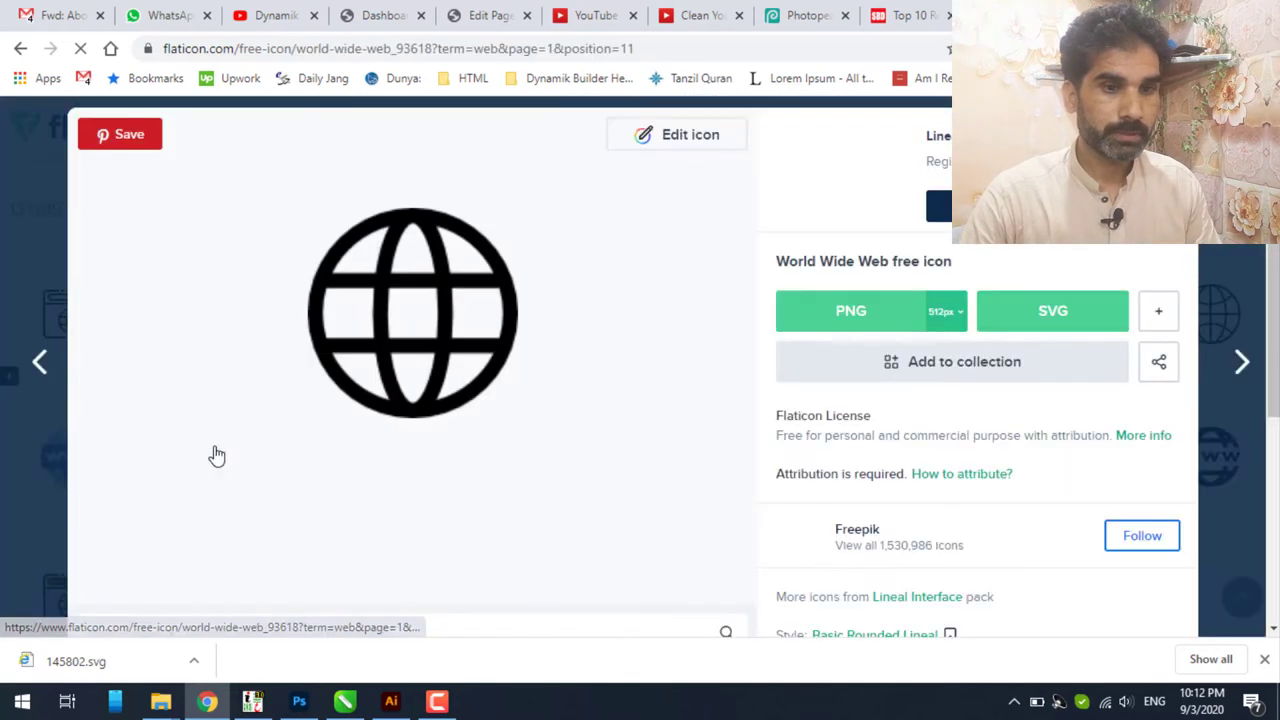
left_click(1051, 313)
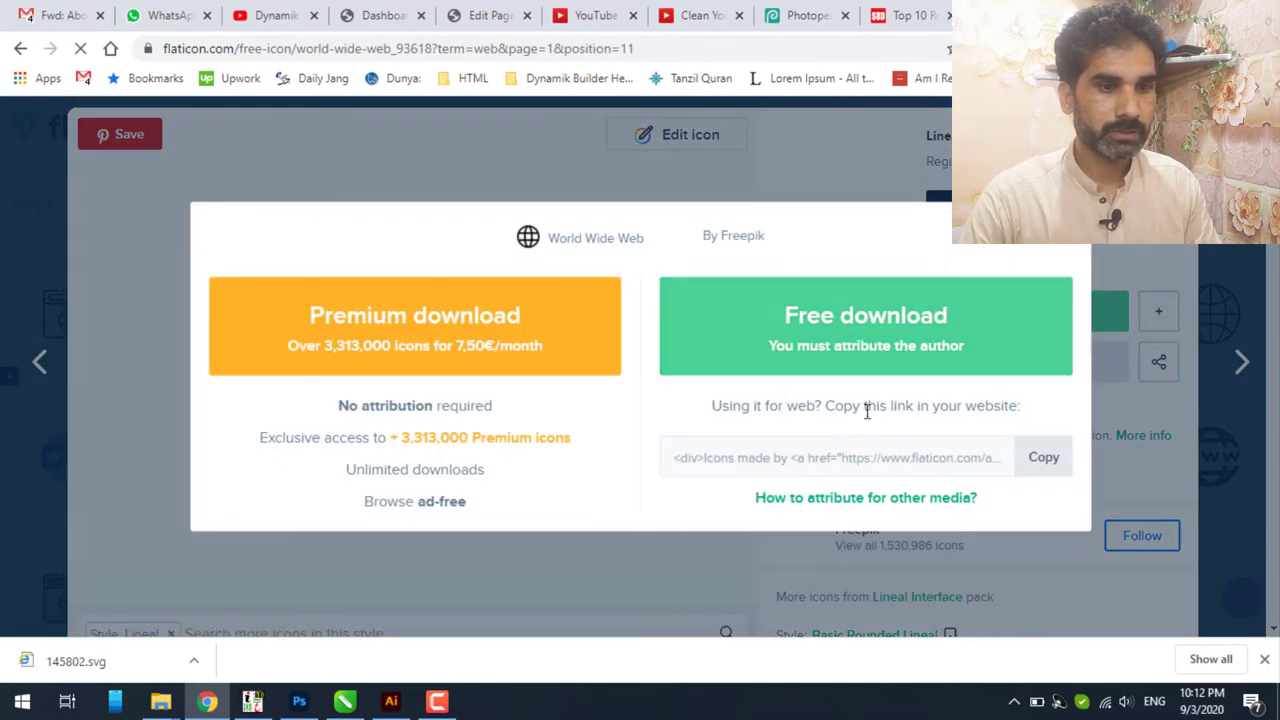
left_click(848, 337)
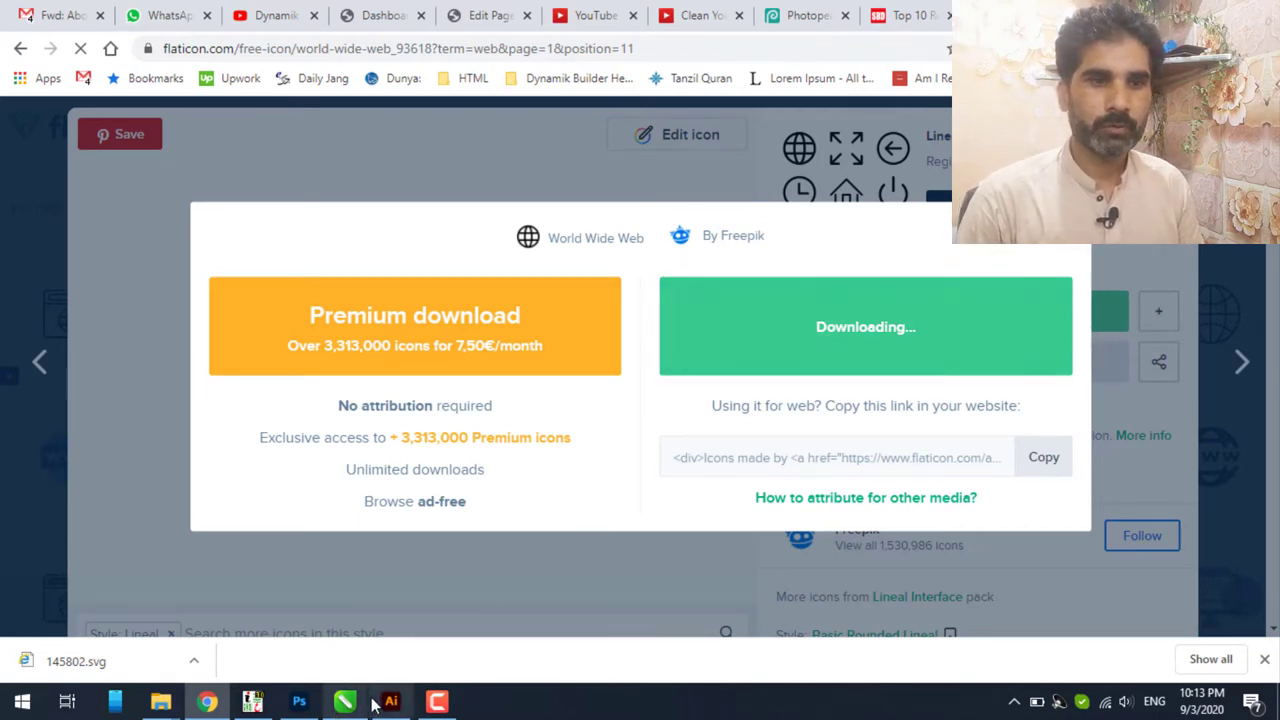
- Back in Photoshop, show the blue background with orange wave and select the dynamikskills text
left_click(310, 702)
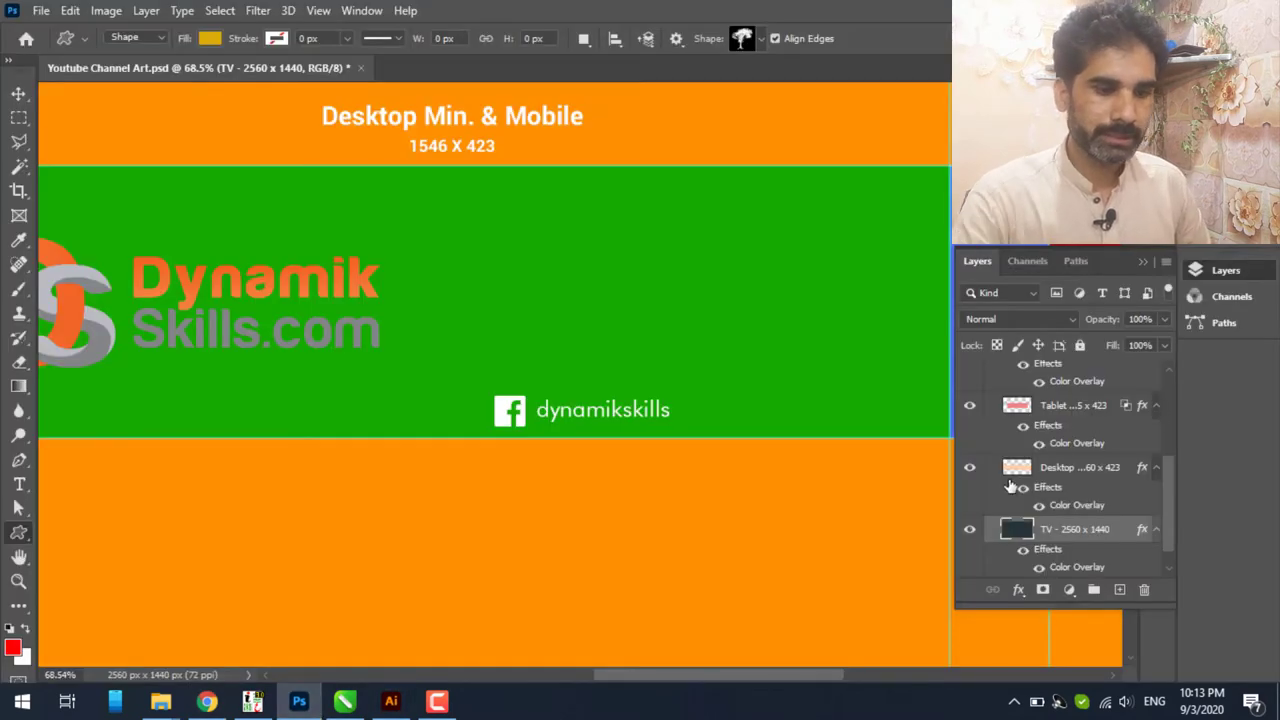
scroll(1011, 486, "up", 3)
scroll(1000, 460, "up", 3)
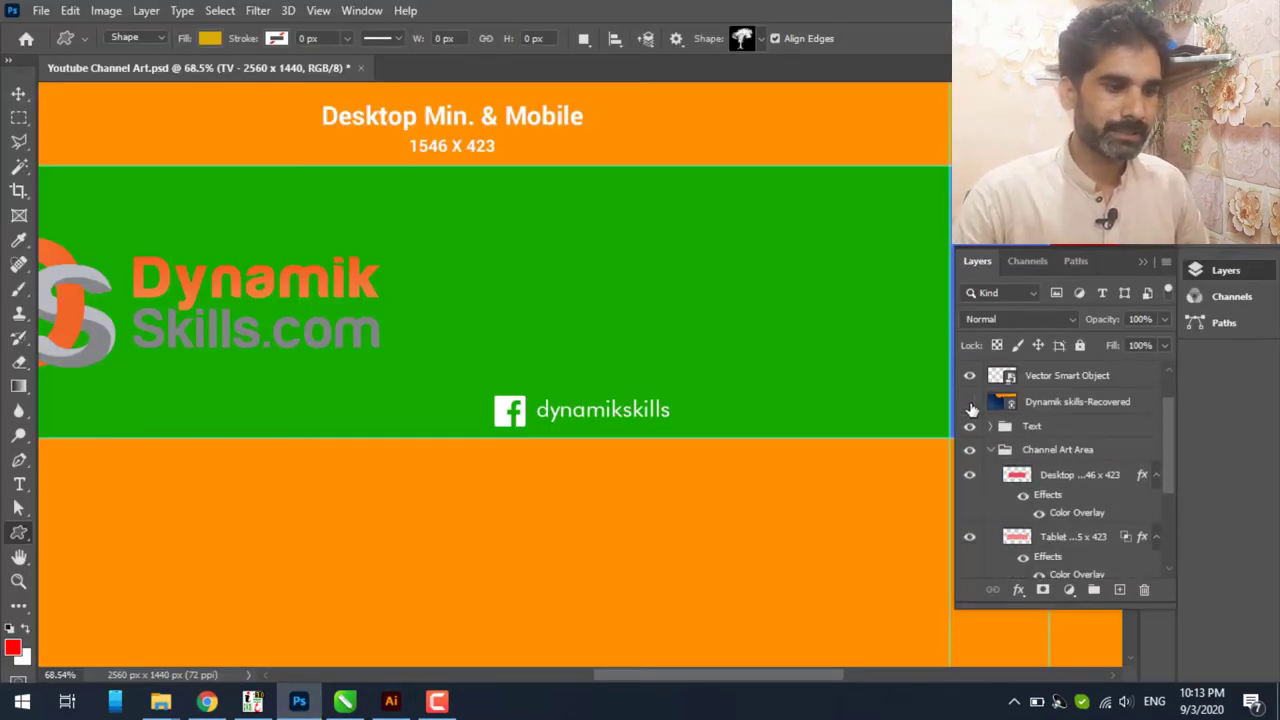
left_click(970, 403)
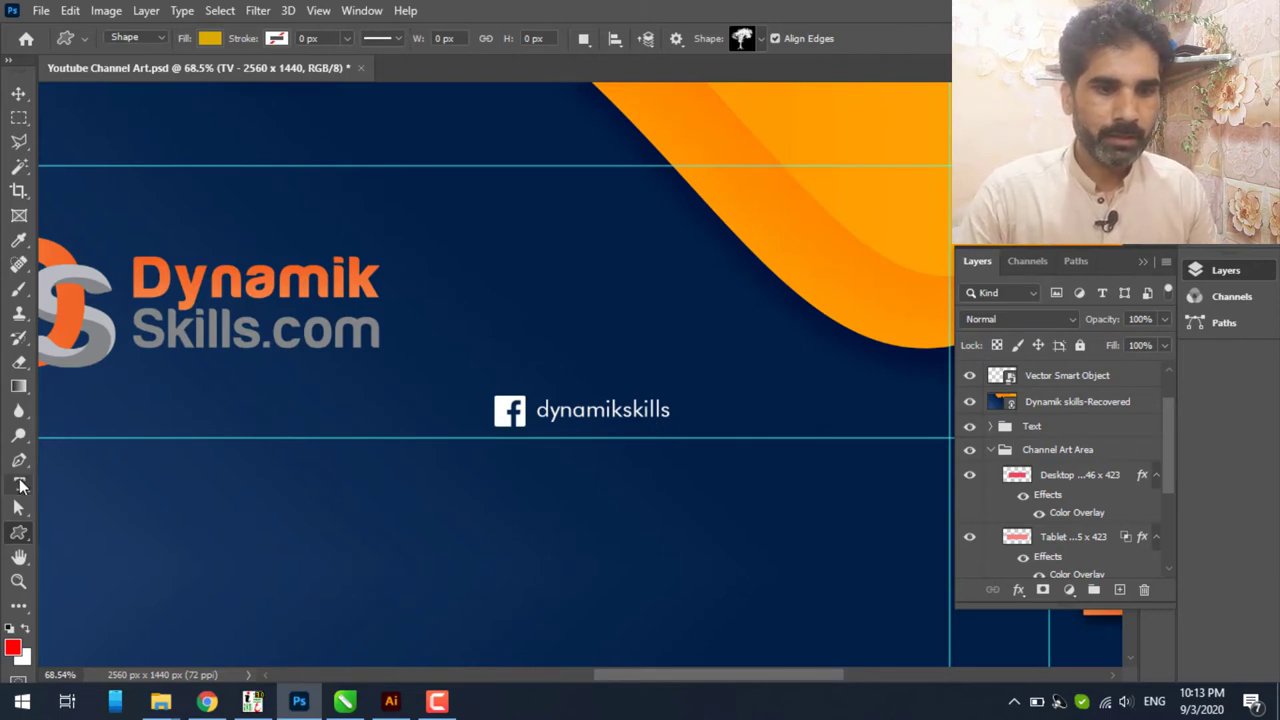
left_click(19, 484)
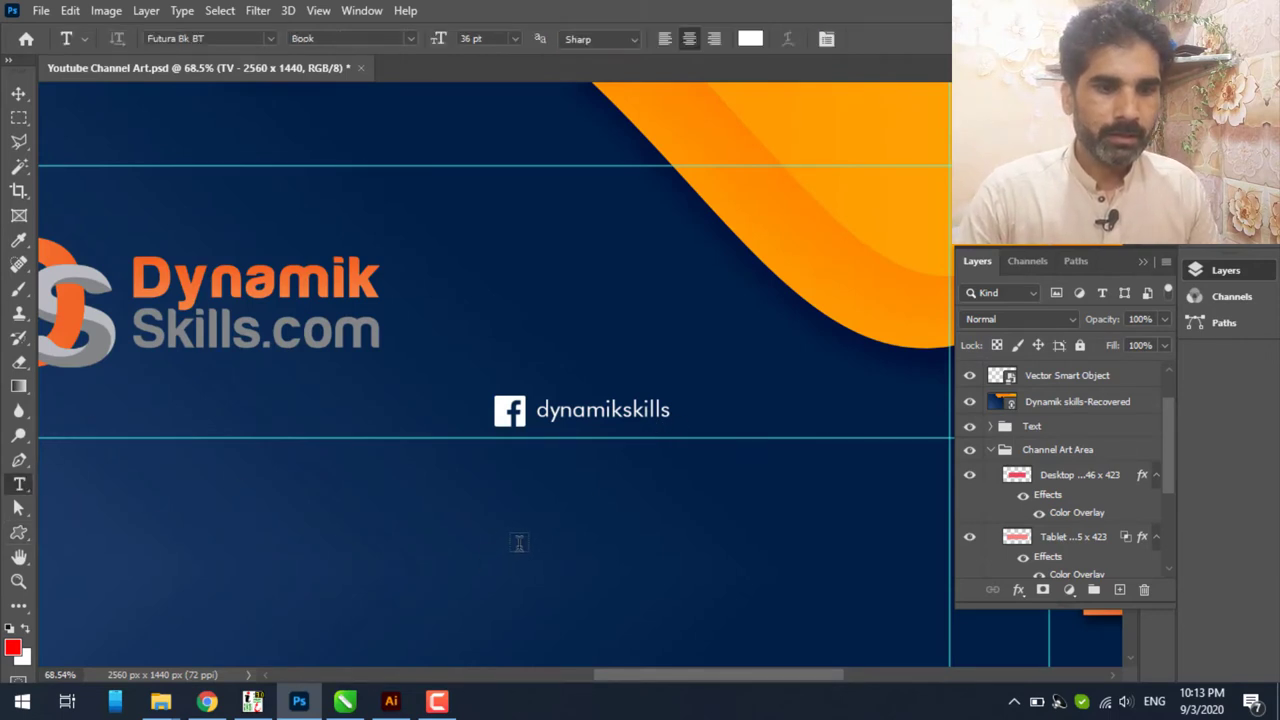
left_click(19, 94)
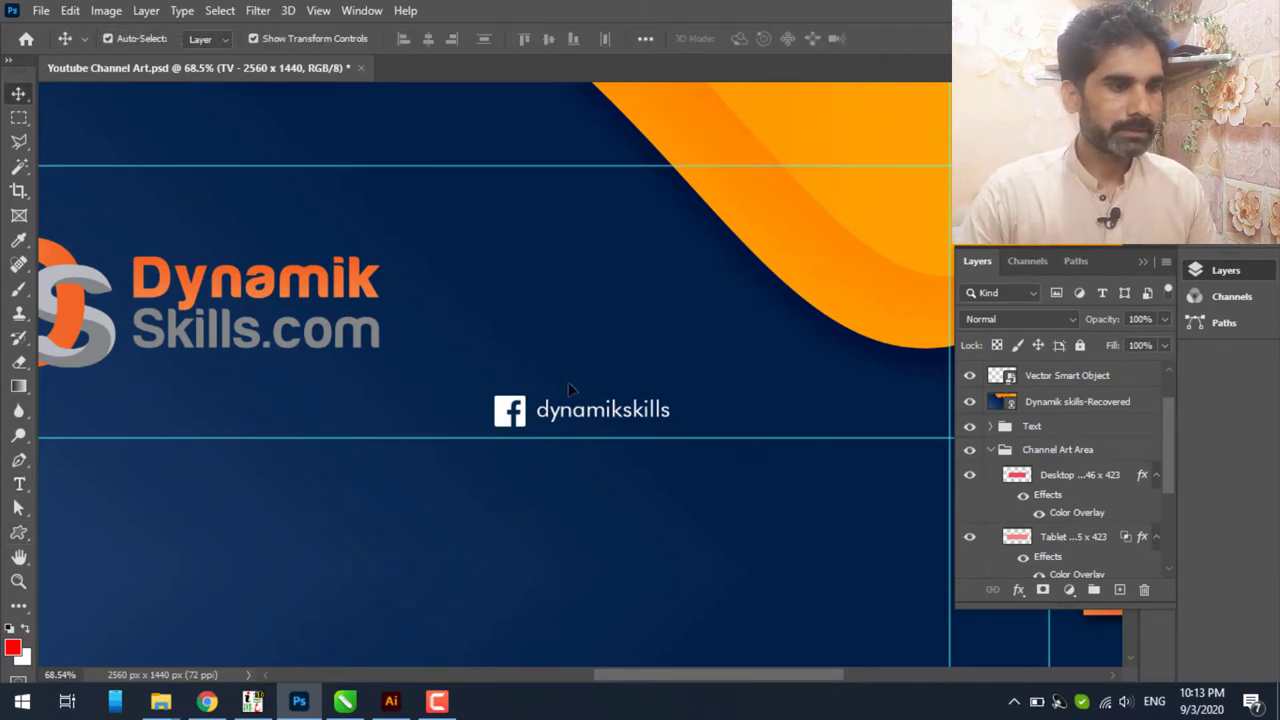
left_click(629, 423)
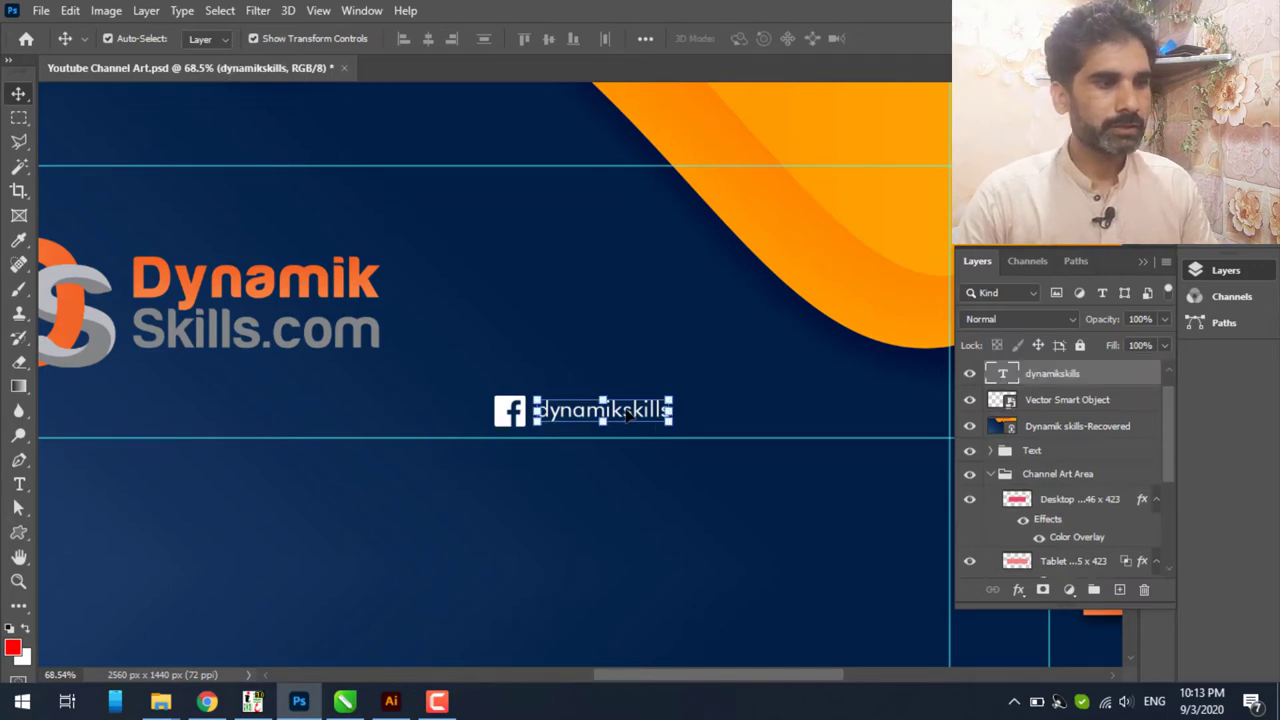
- Alt-drag a copy of the dynamikskills text about 336 px to the right
left_click_drag(629, 415, 820, 421)
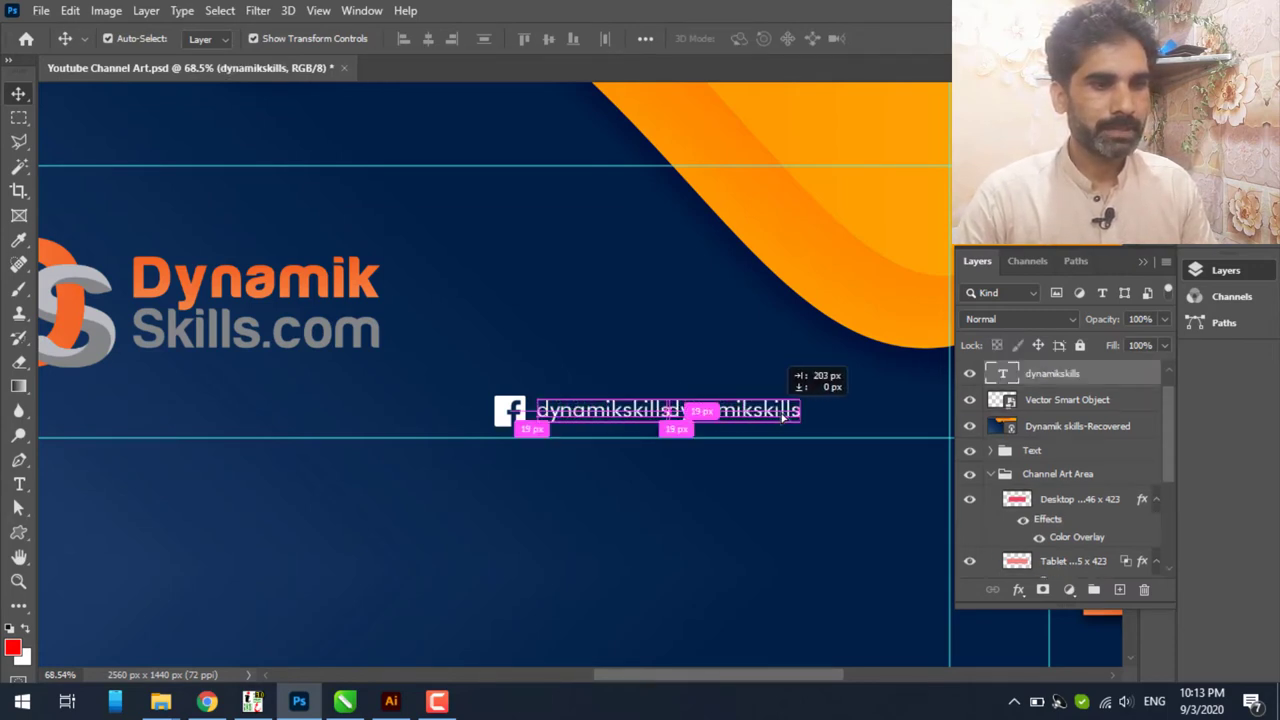
key("alt+shift")
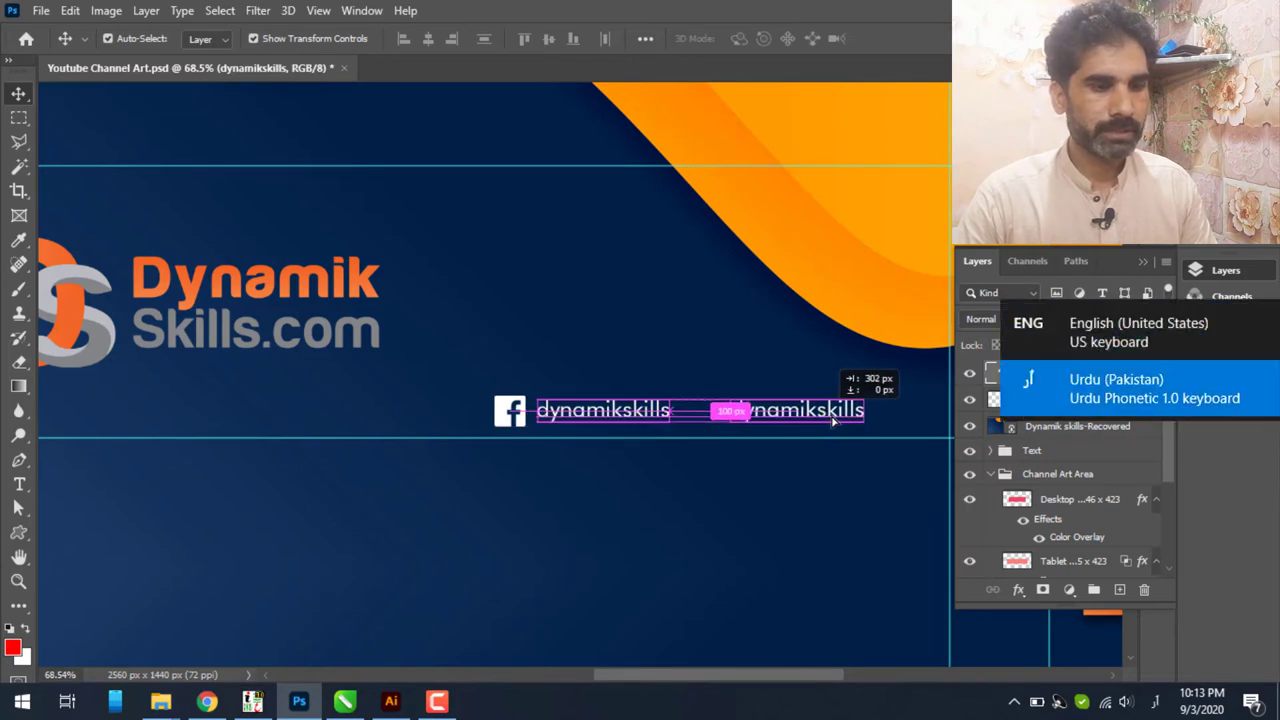
mouse_move(820, 421)
left_mouse_down()
mouse_move(855, 424)
mouse_move(683, 427)
left_mouse_up()
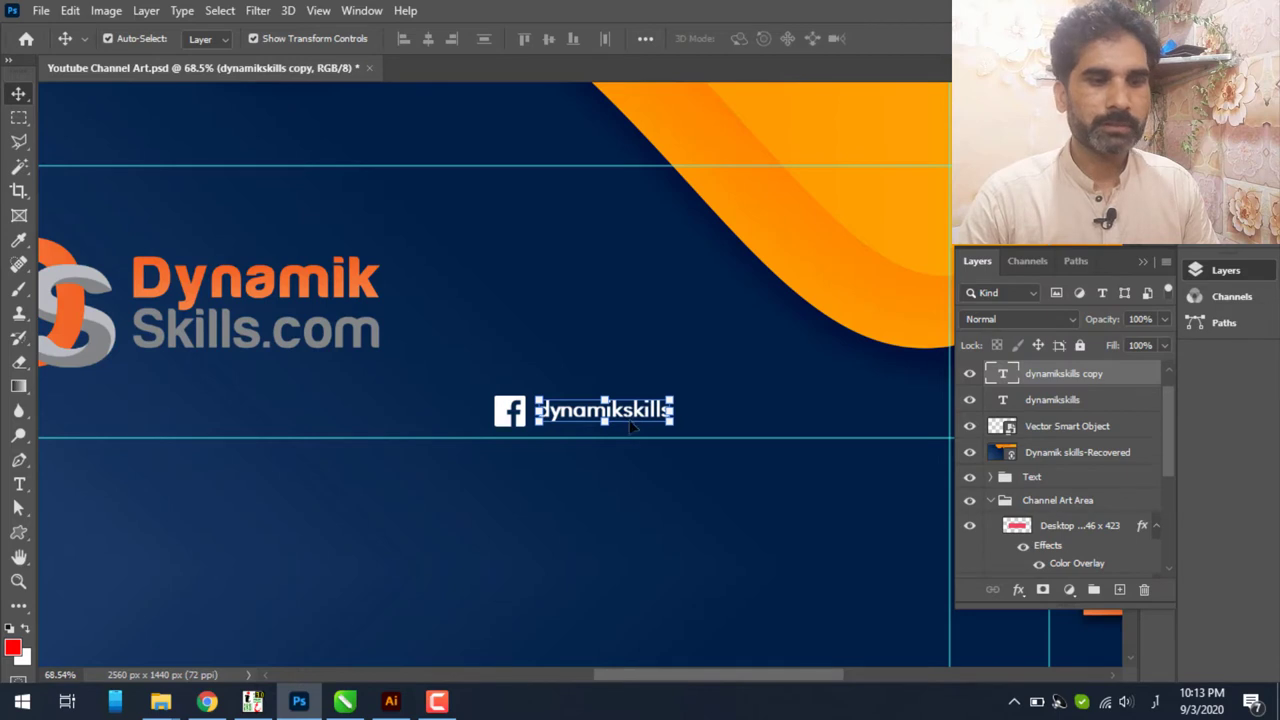
key("ctrl+z")
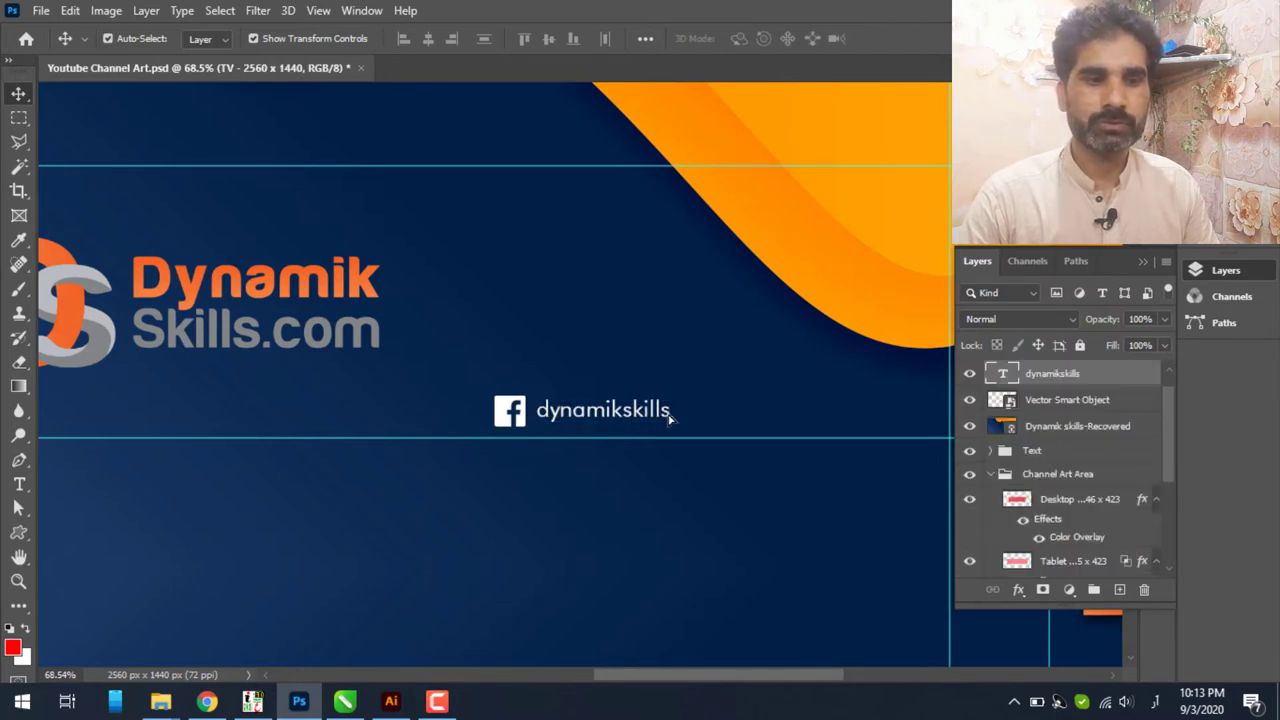
left_click_drag(671, 411, 772, 427)
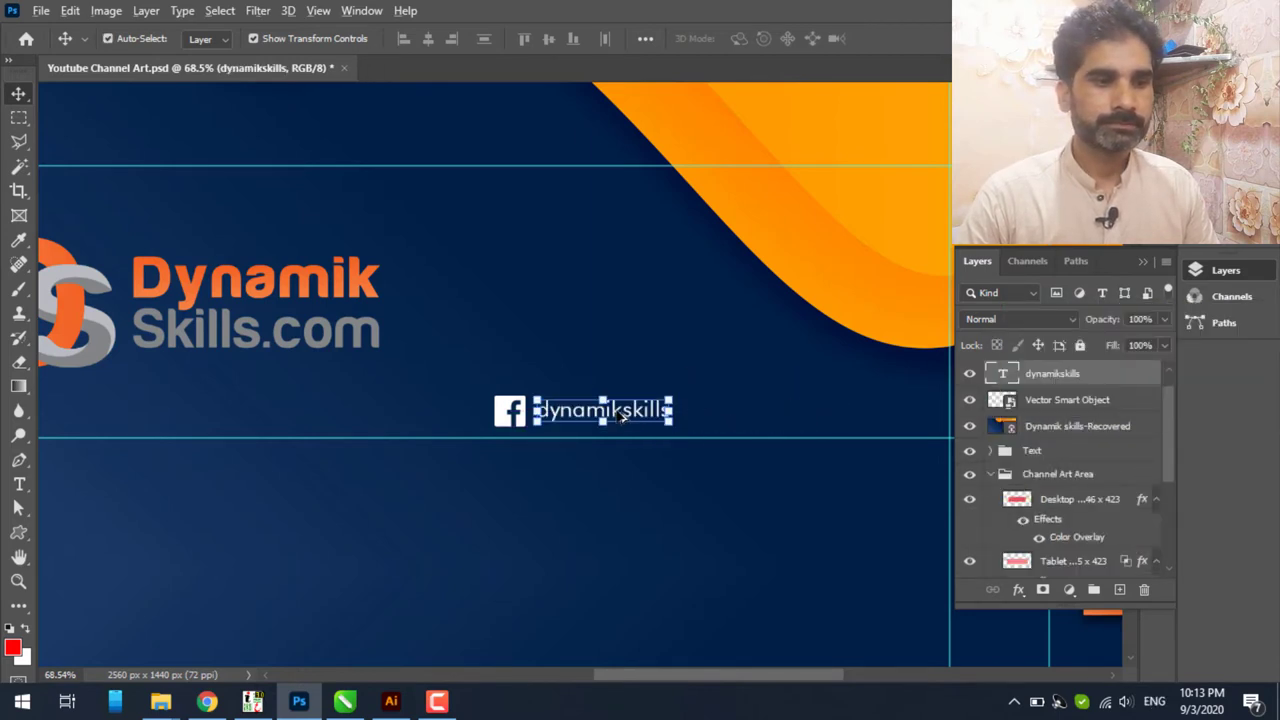
left_click_drag(666, 420, 836, 423)
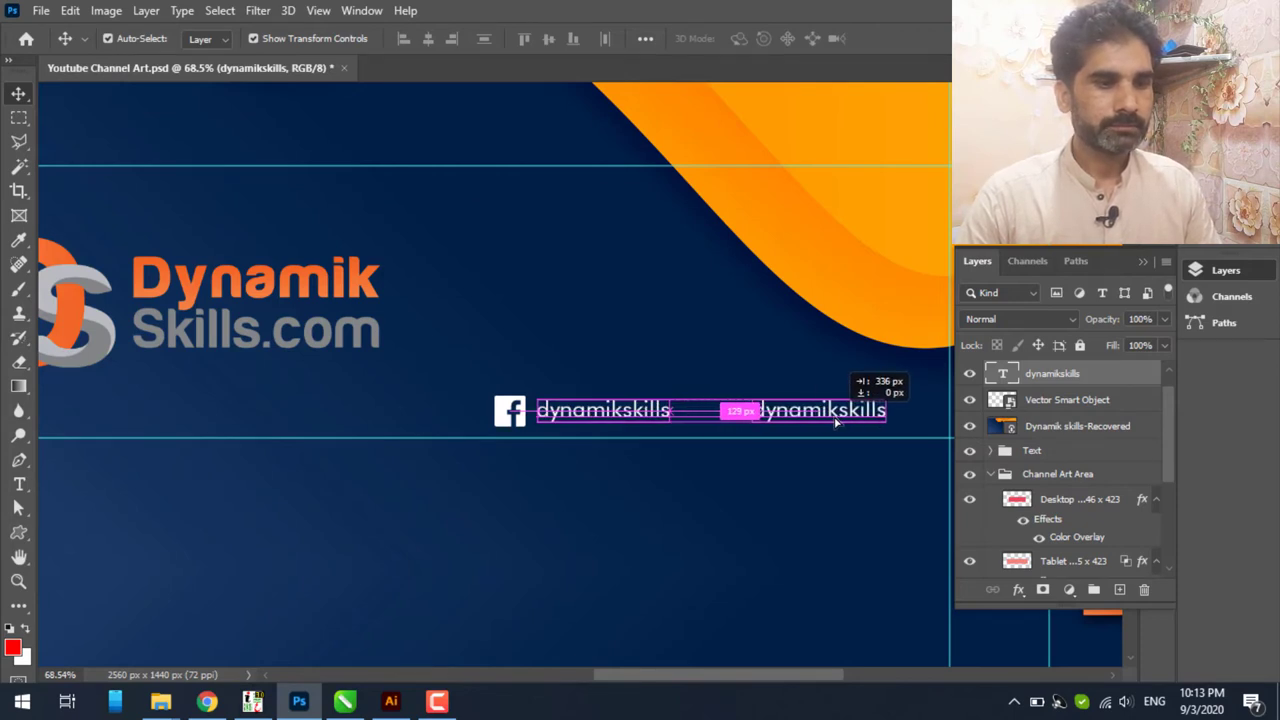
left_click_drag(836, 423, 836, 423)
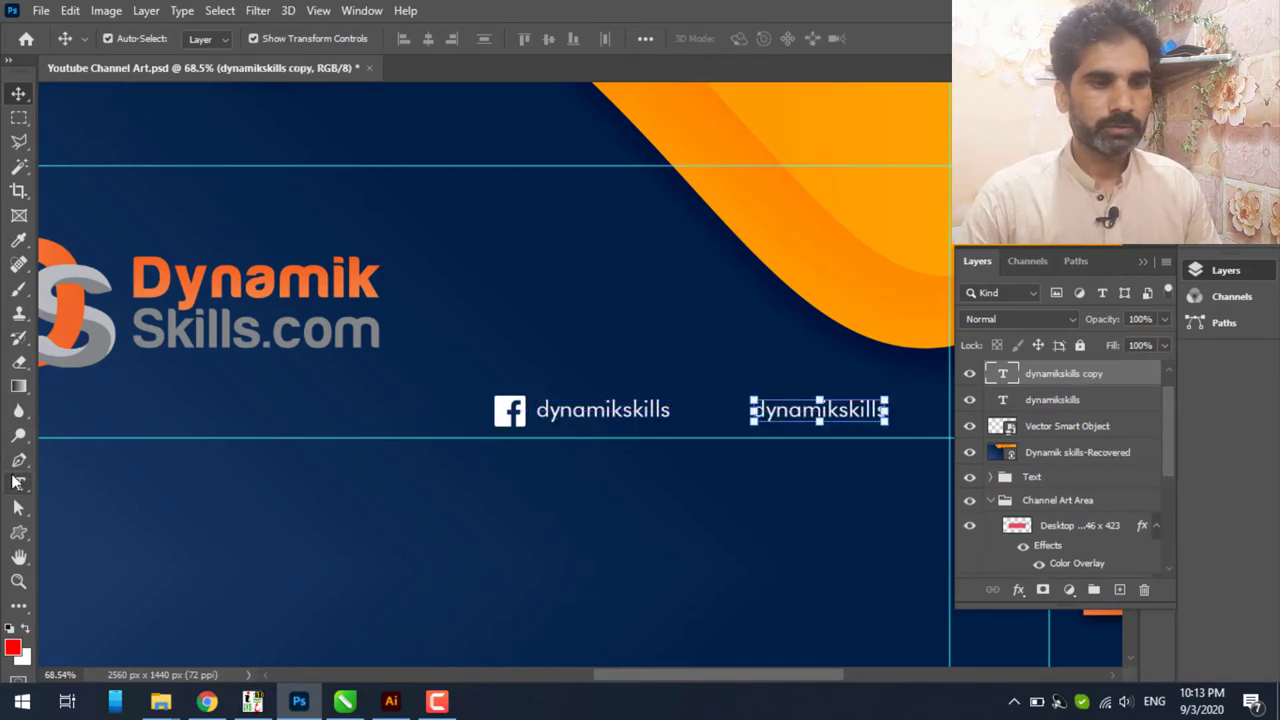
left_click(18, 484)
left_click(800, 410)
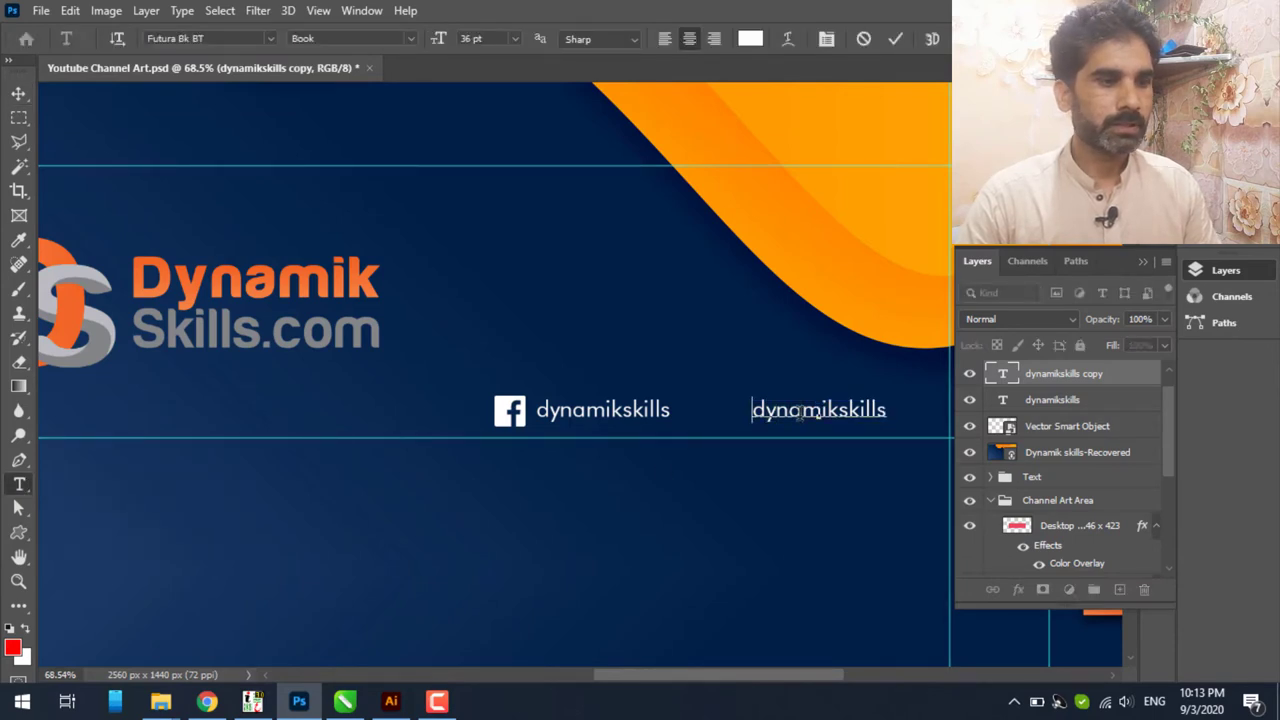
type("www")
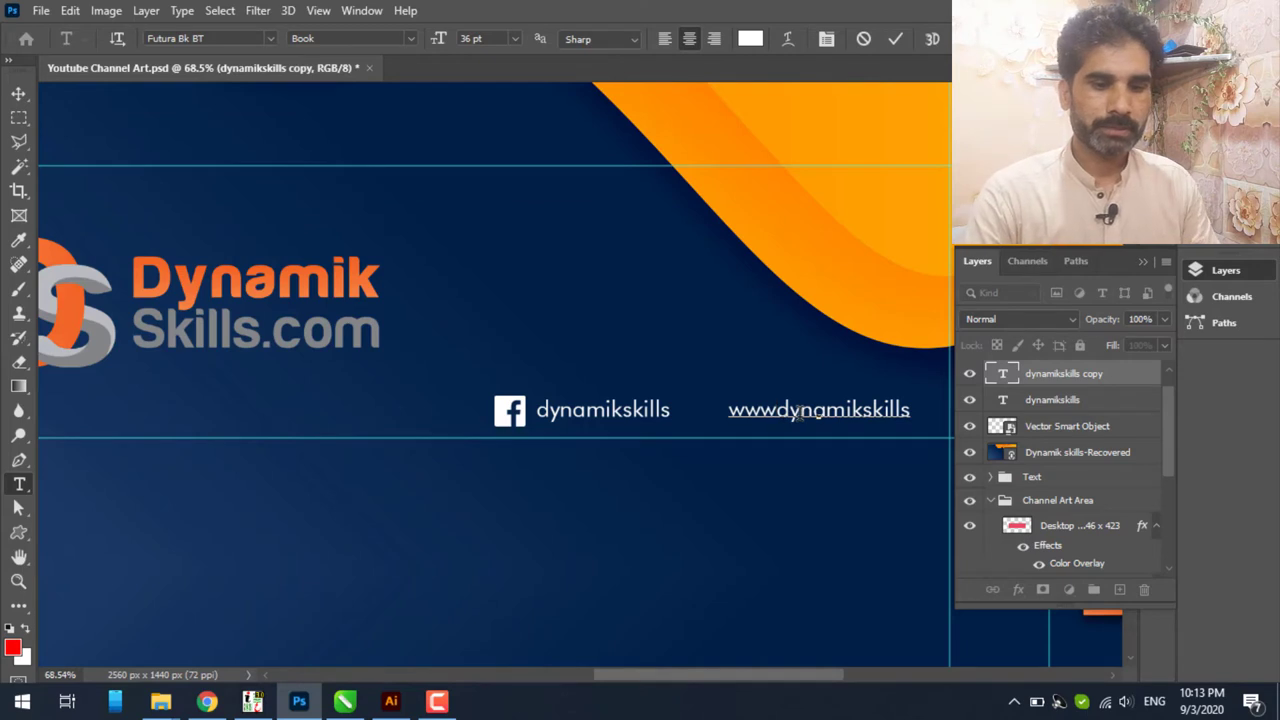
type(".")
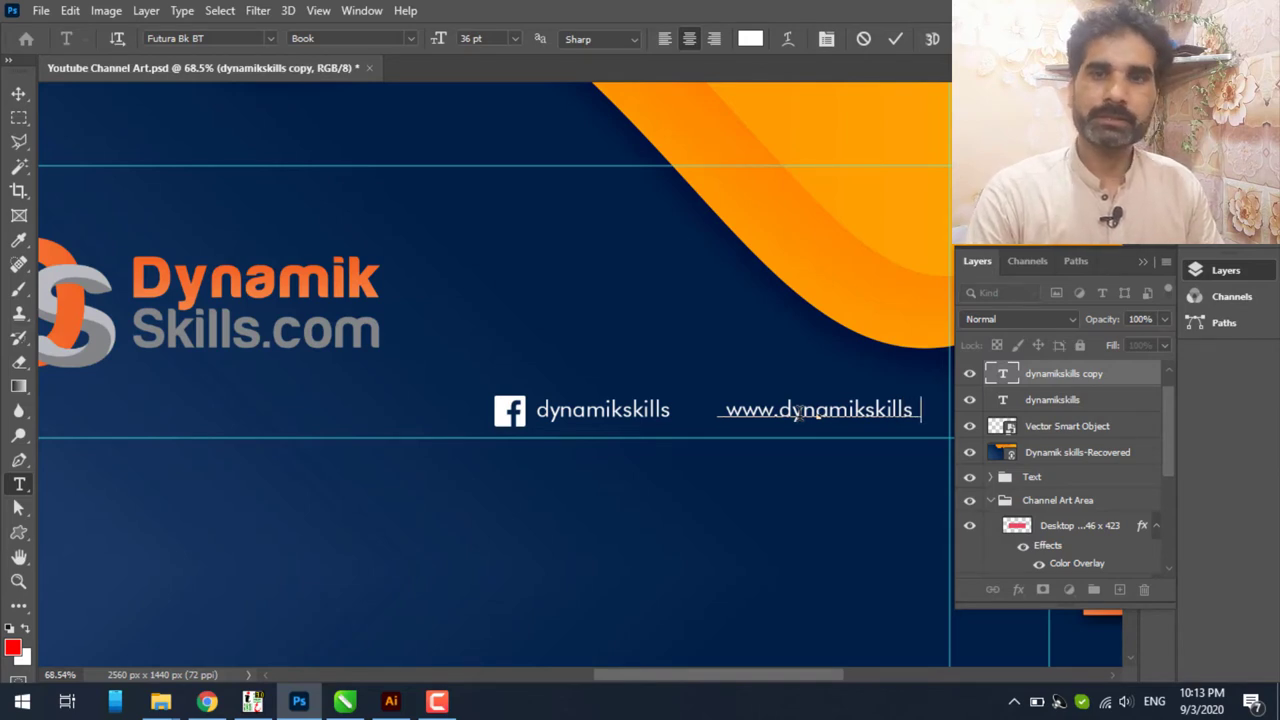
type(".com")
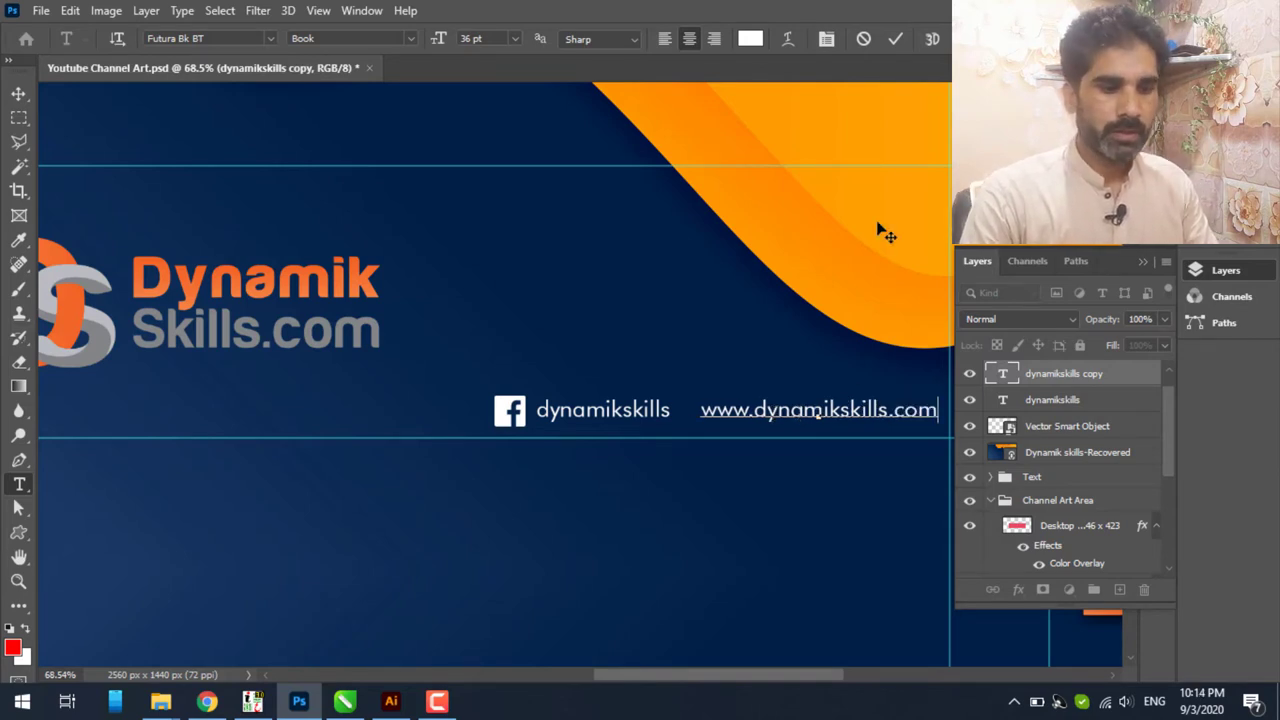
- Return to Flaticon and close the download dialog to reveal the globe icon
left_click(207, 701)
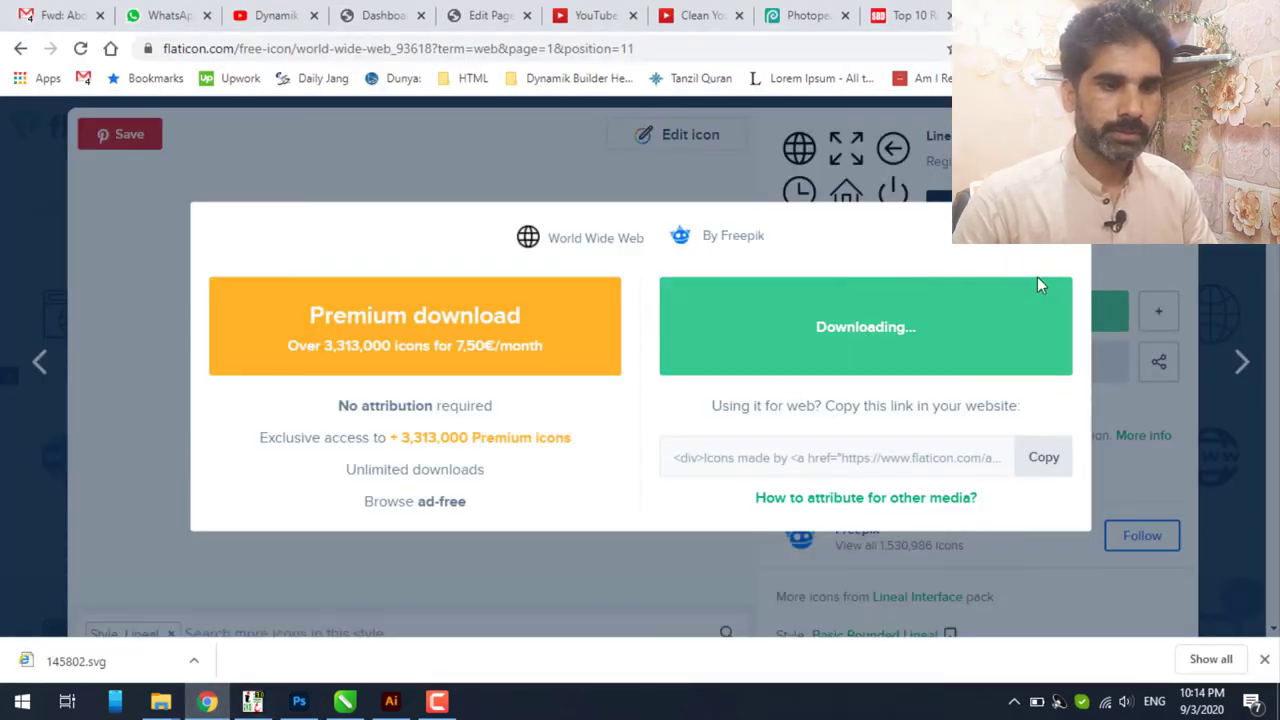
left_click(1058, 247)
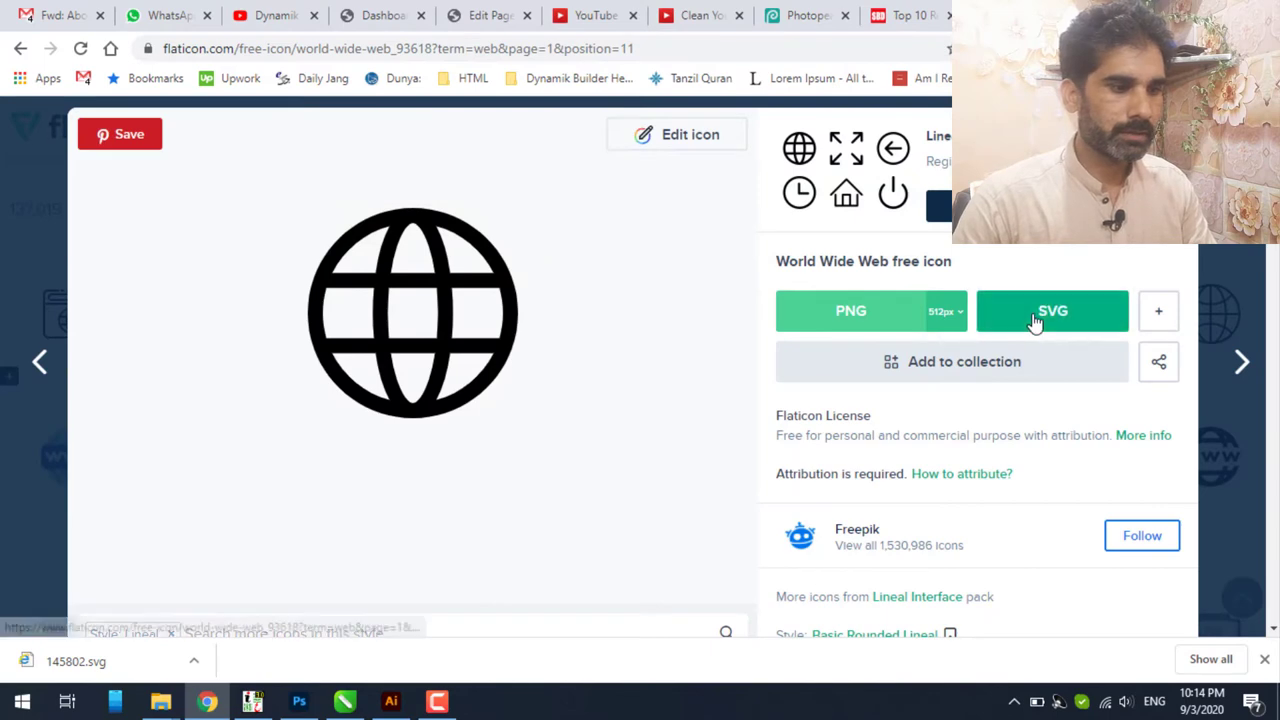
left_click(1030, 322)
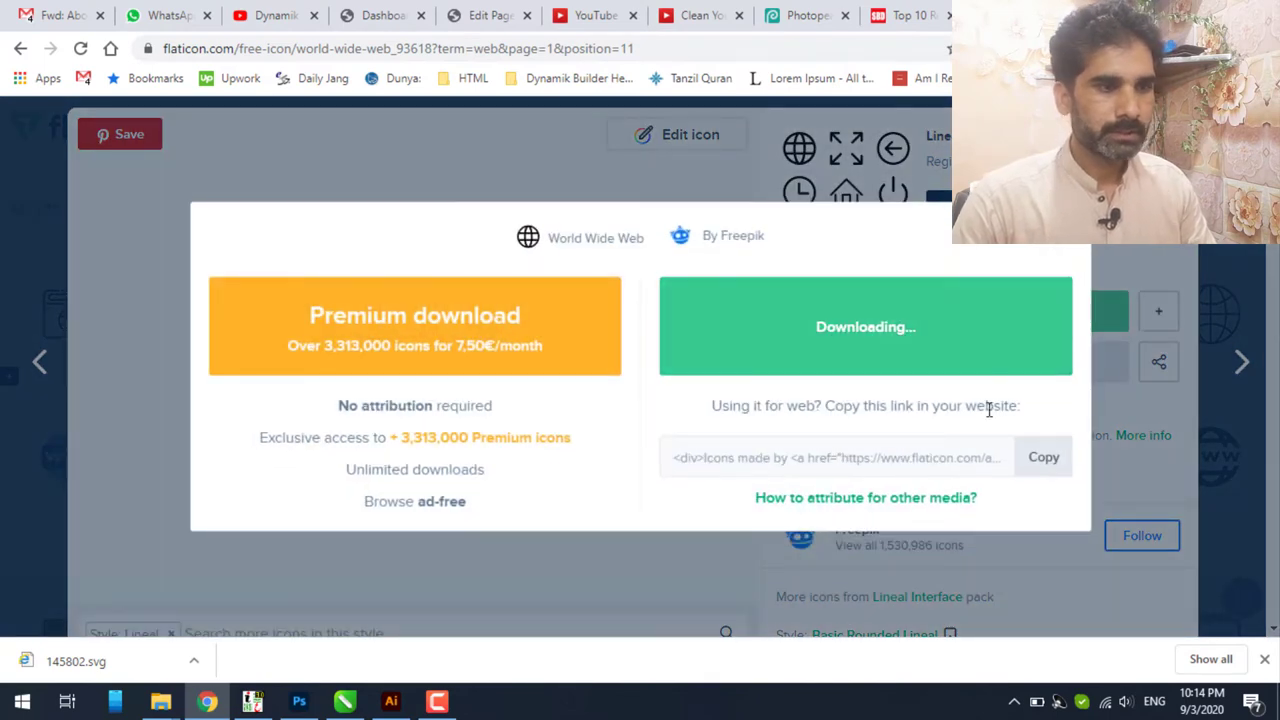
left_click(1058, 247)
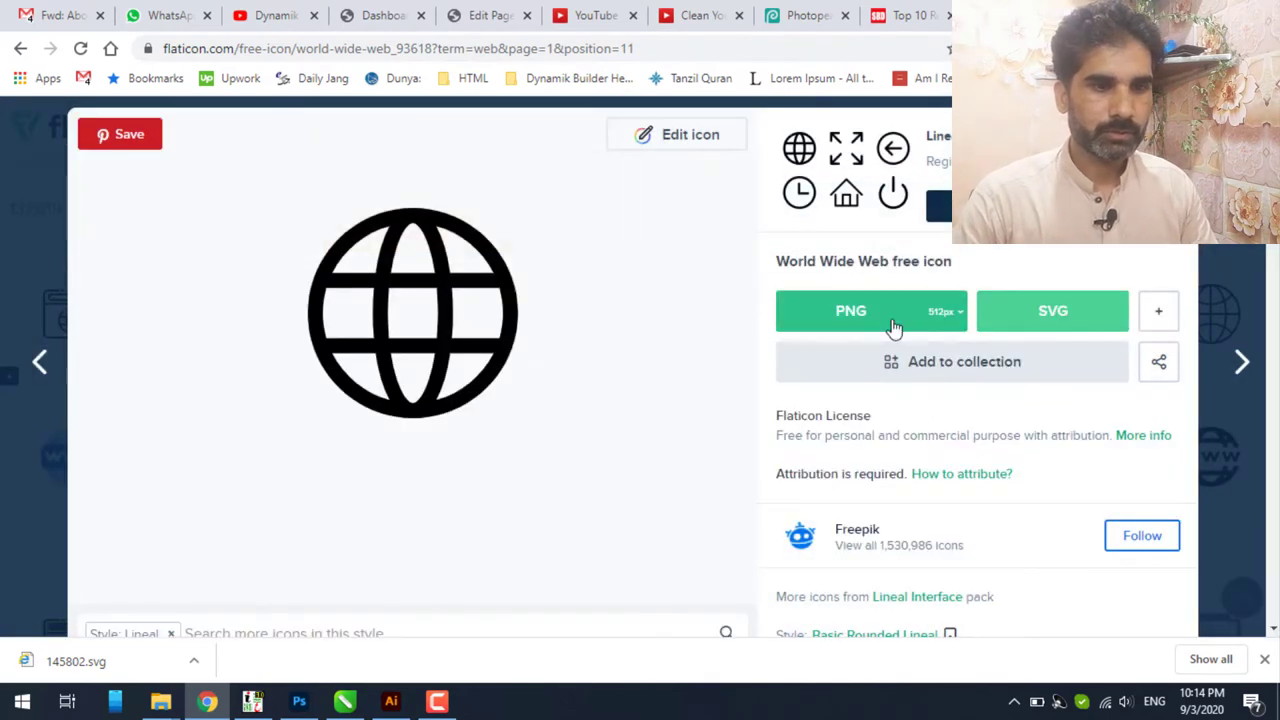
- Save the globe image as 93618.svg in Documents and open it in Illustrator
right_click(400, 298)
left_click(430, 327)
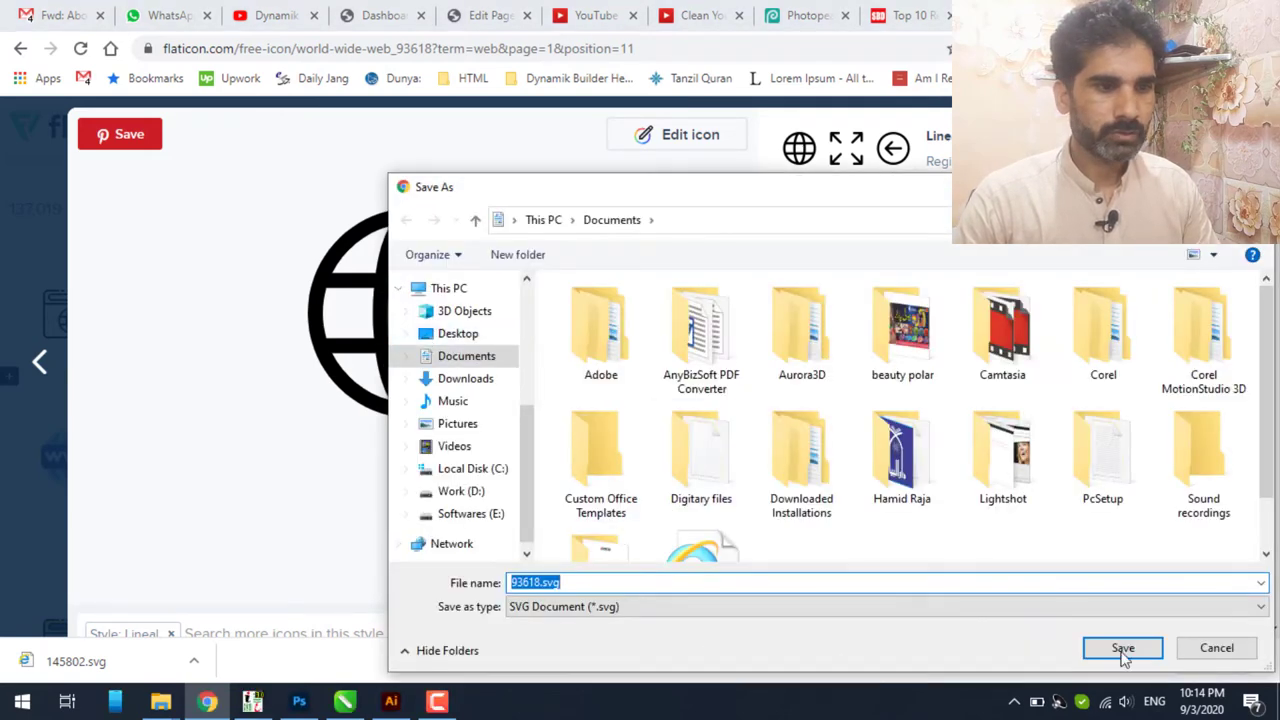
left_click(1122, 650)
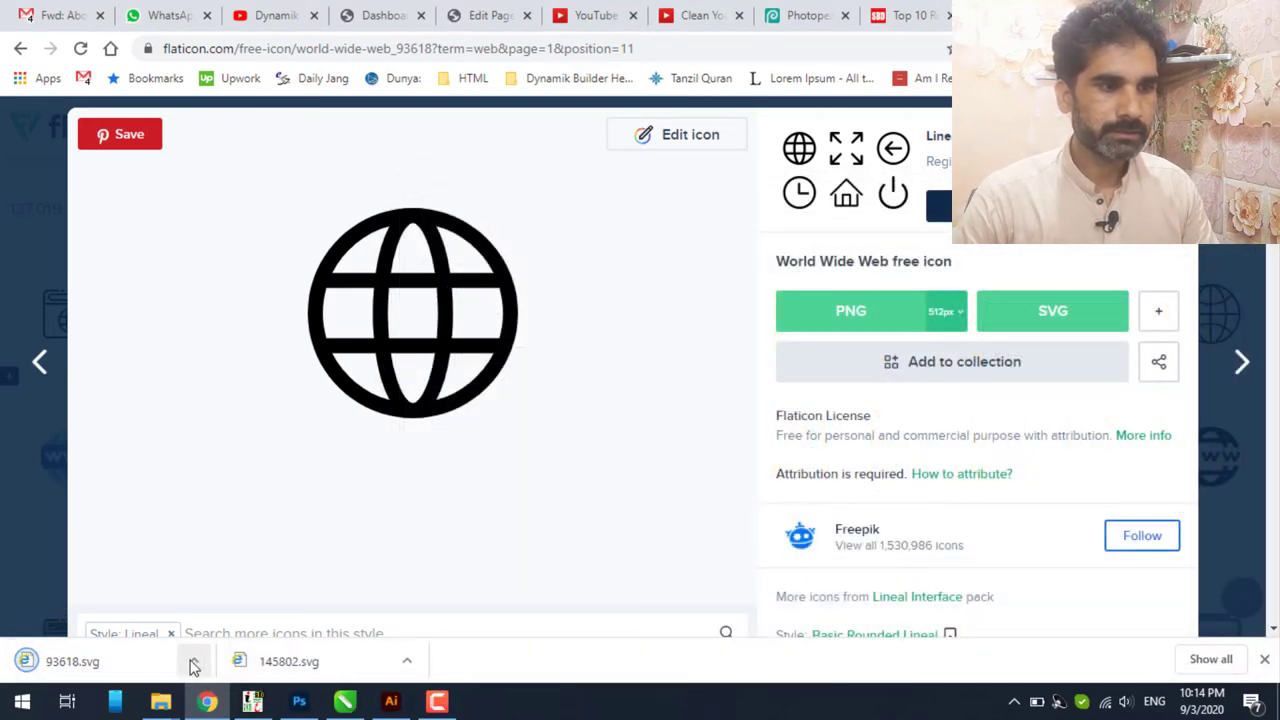
left_click(193, 663)
left_click(251, 604)
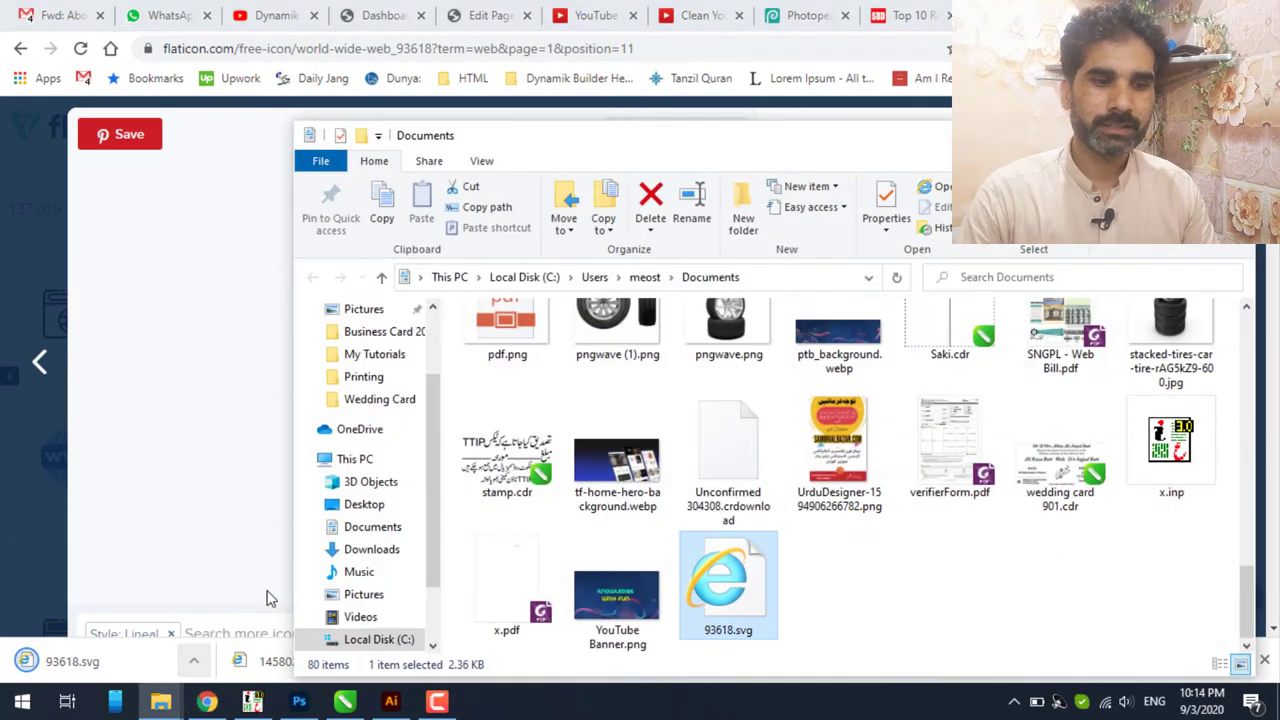
mouse_move(700, 625)
left_mouse_down()
mouse_move(403, 712)
mouse_move(299, 453)
left_mouse_up()
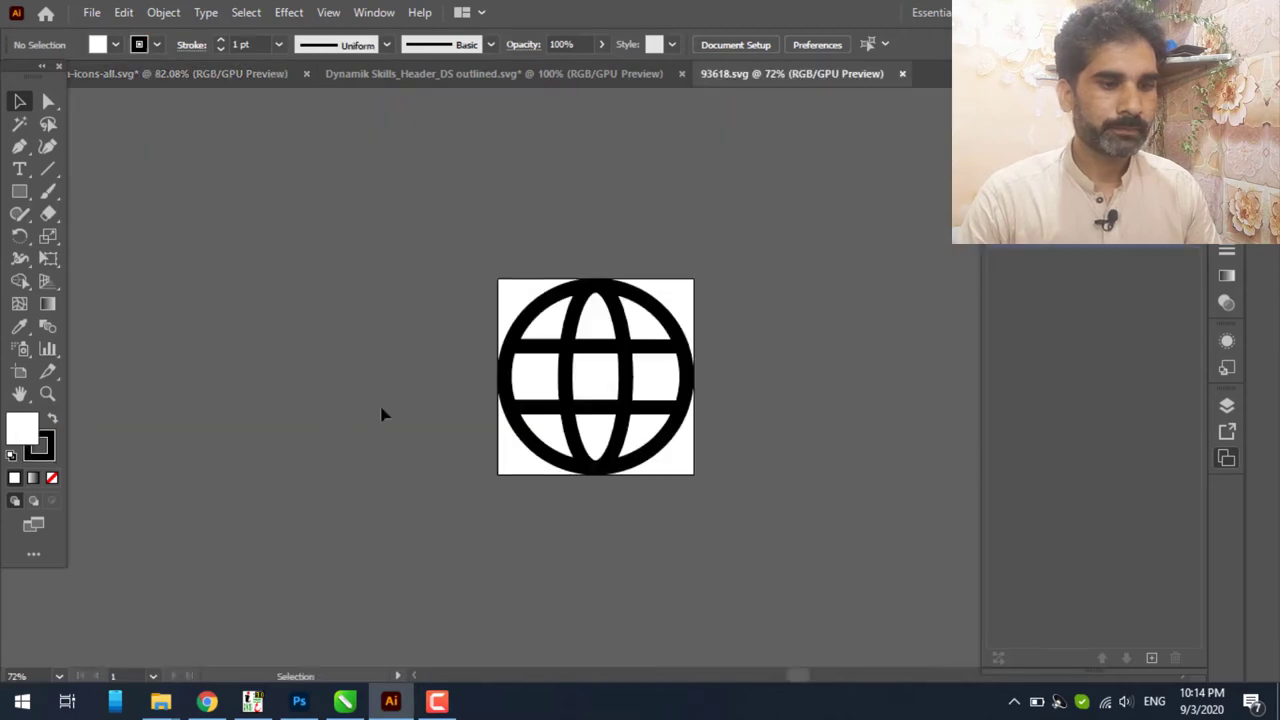
- Paste the globe into the social media icons document below the Facebook icon
left_click(572, 355)
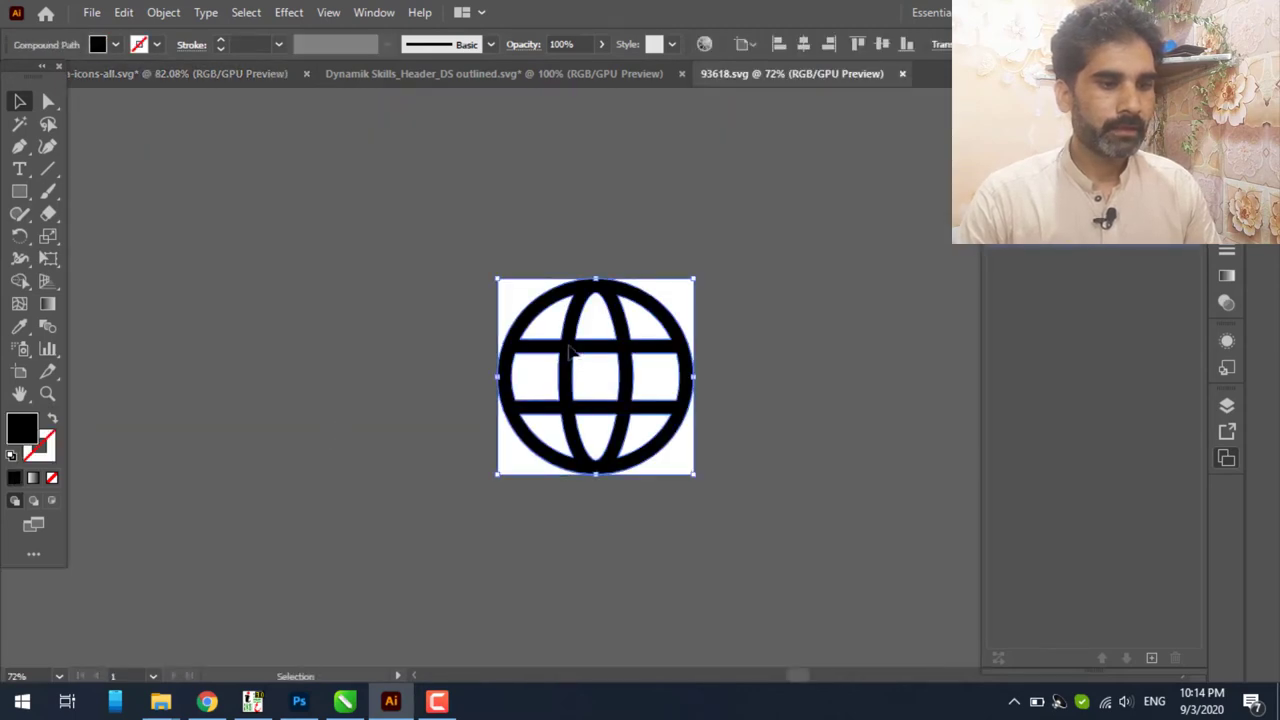
left_click(566, 78)
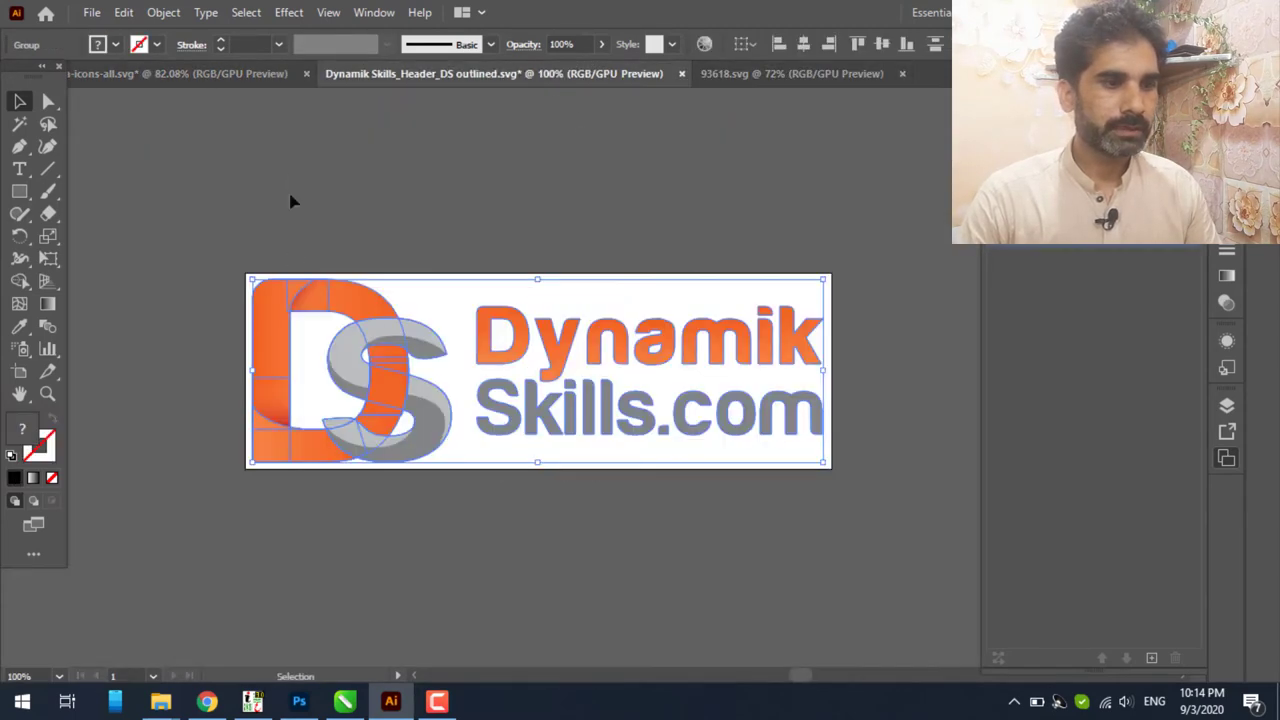
left_click(180, 73)
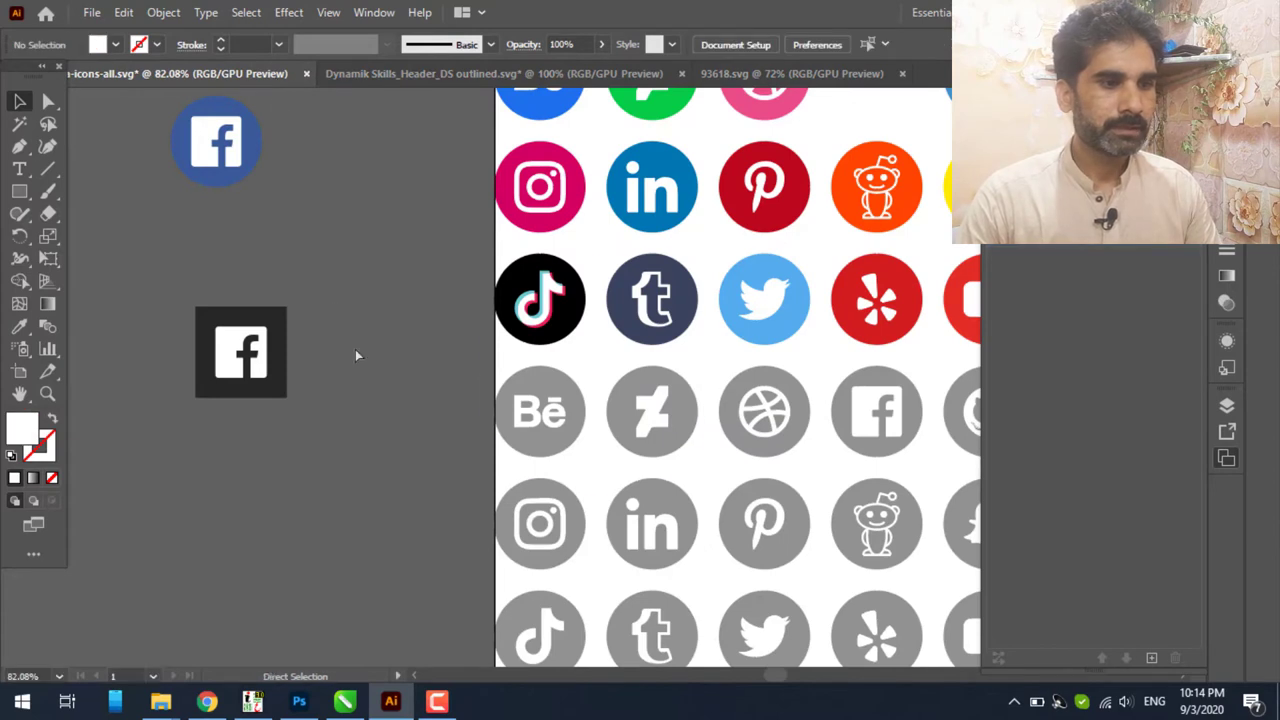
key("ctrl+v")
left_click_drag(554, 368, 226, 530)
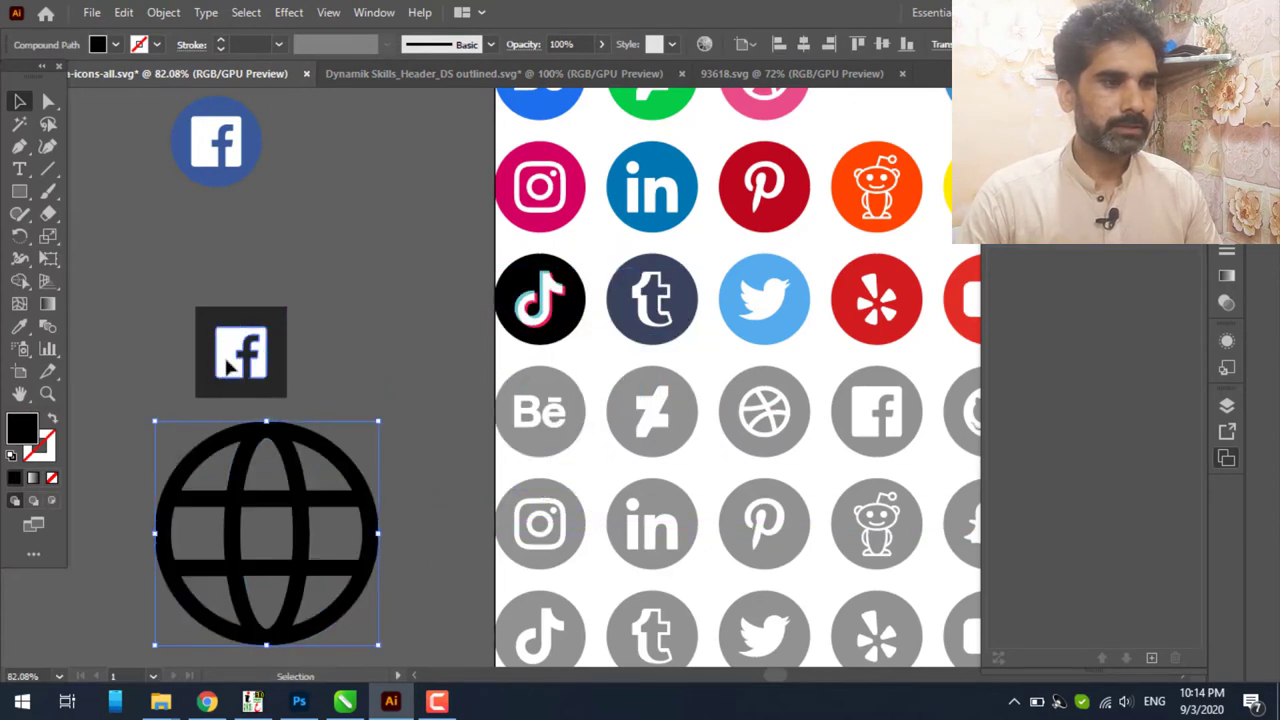
- Shrink the globe so its width matches the Facebook f's width
left_click(229, 367)
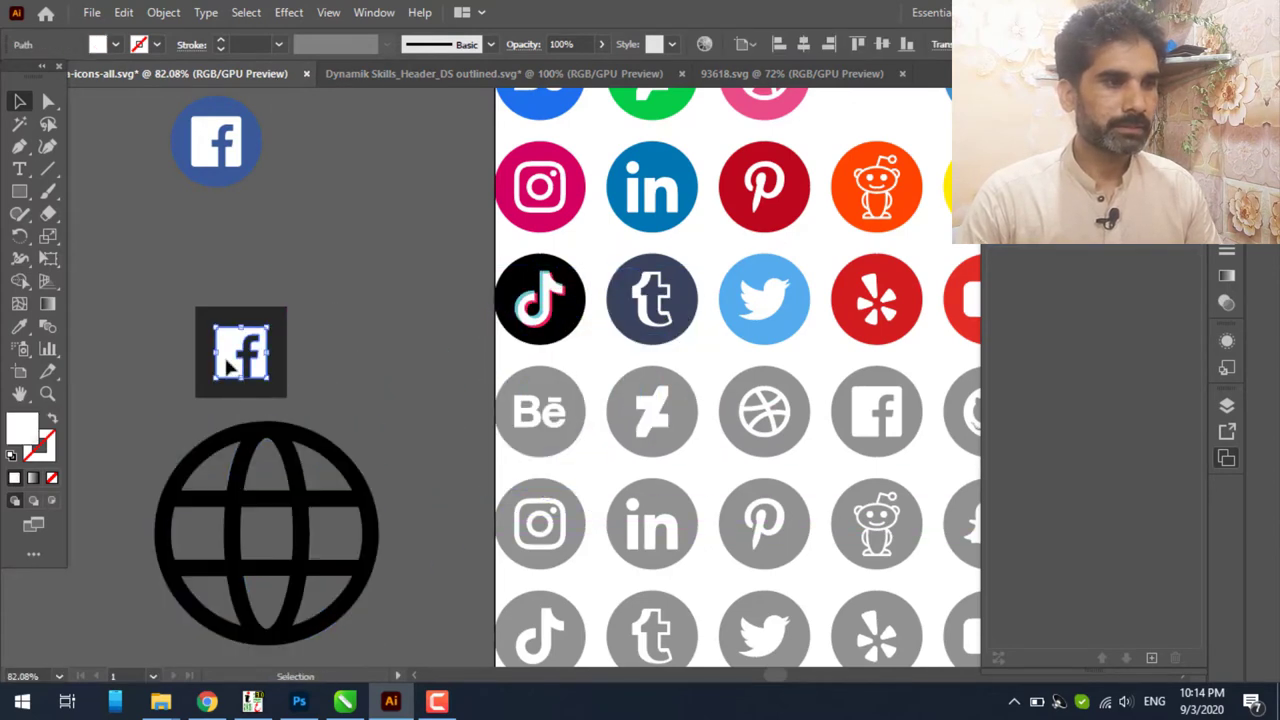
left_click(942, 46)
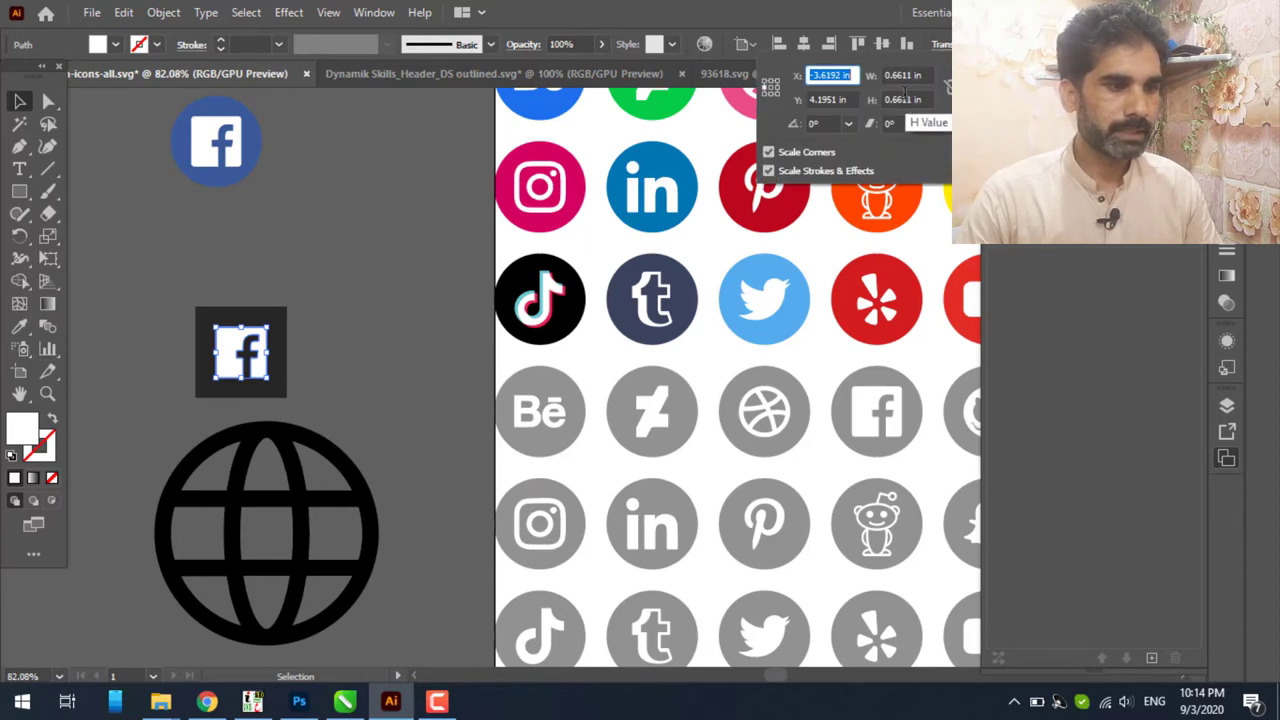
left_click(926, 75)
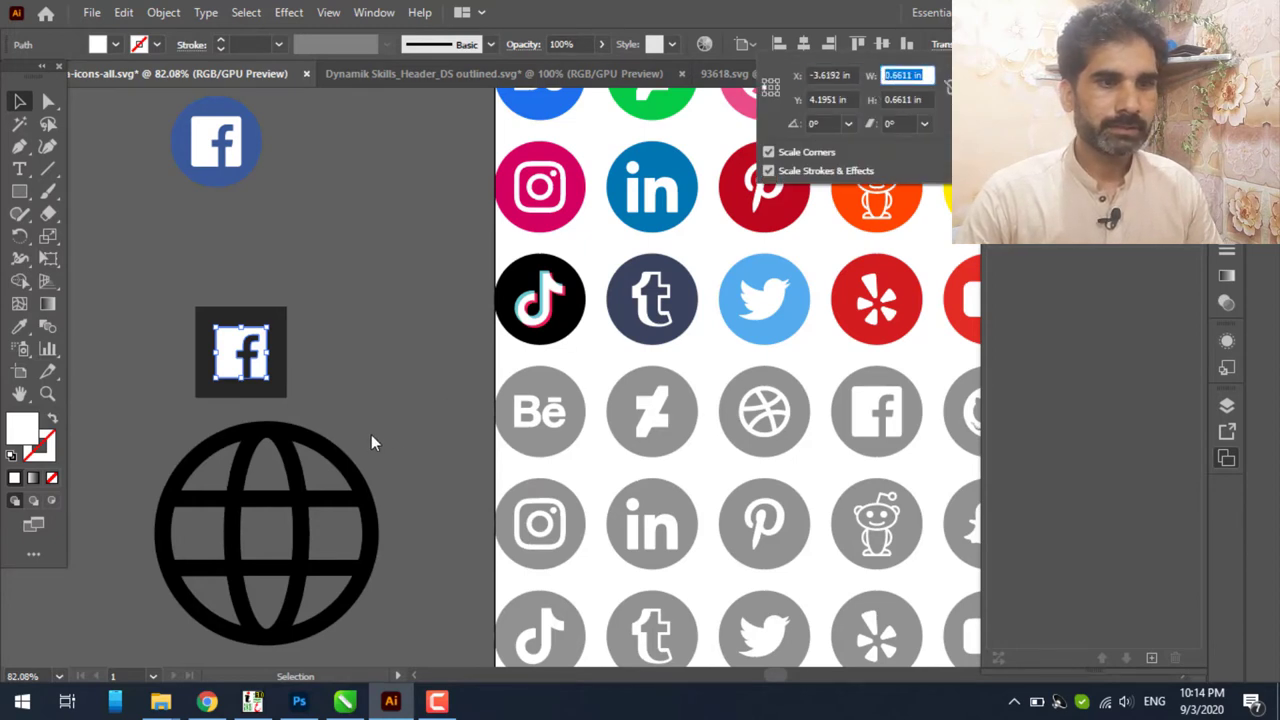
left_click(320, 453)
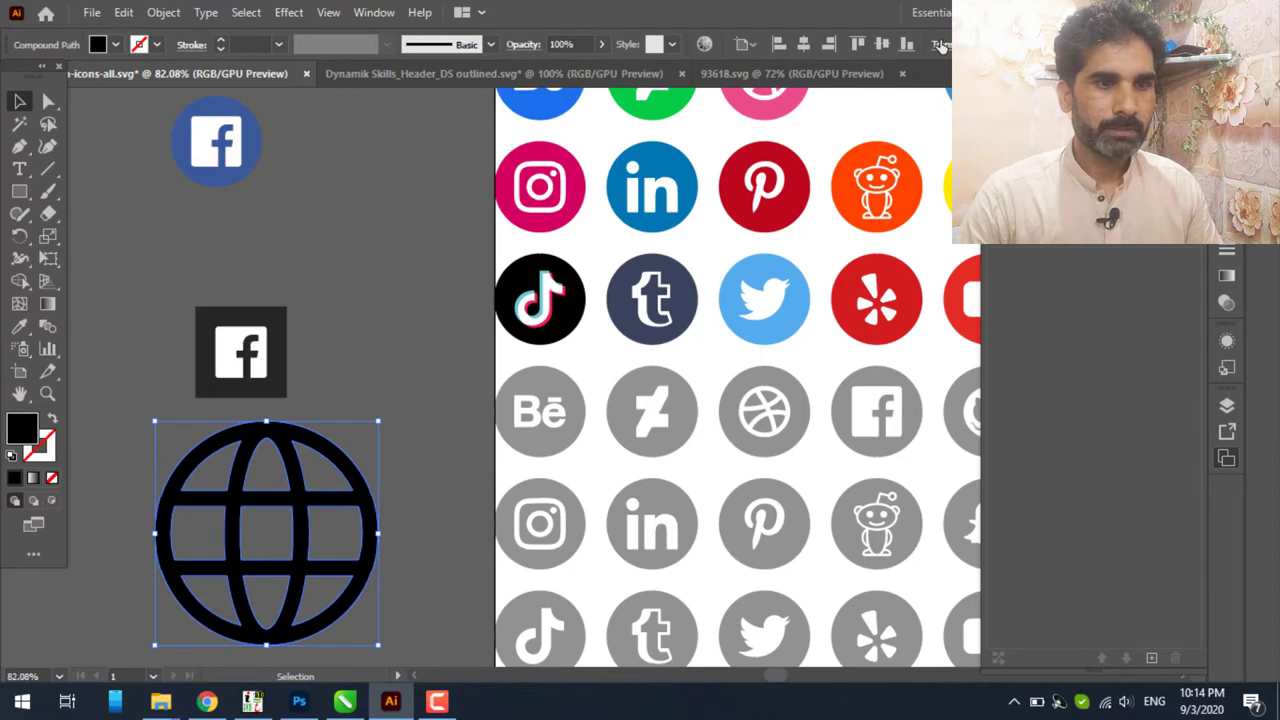
left_click(940, 46)
left_click(901, 74)
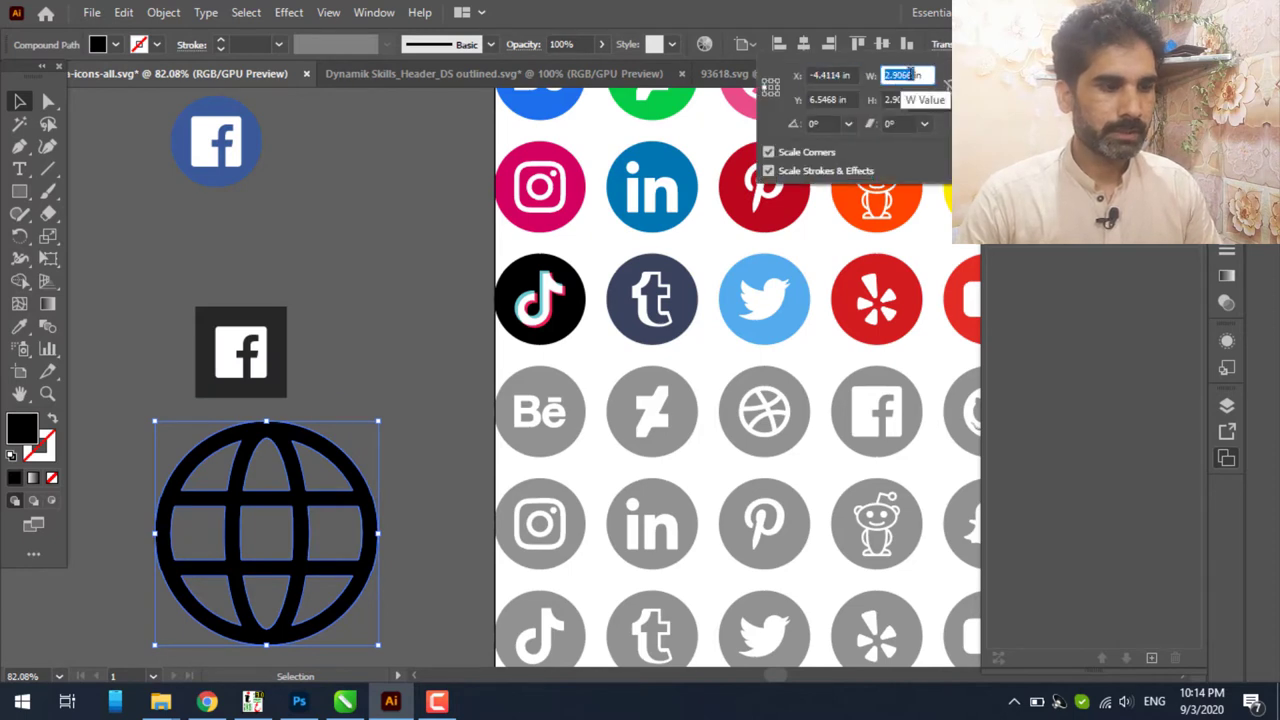
key("Tab")
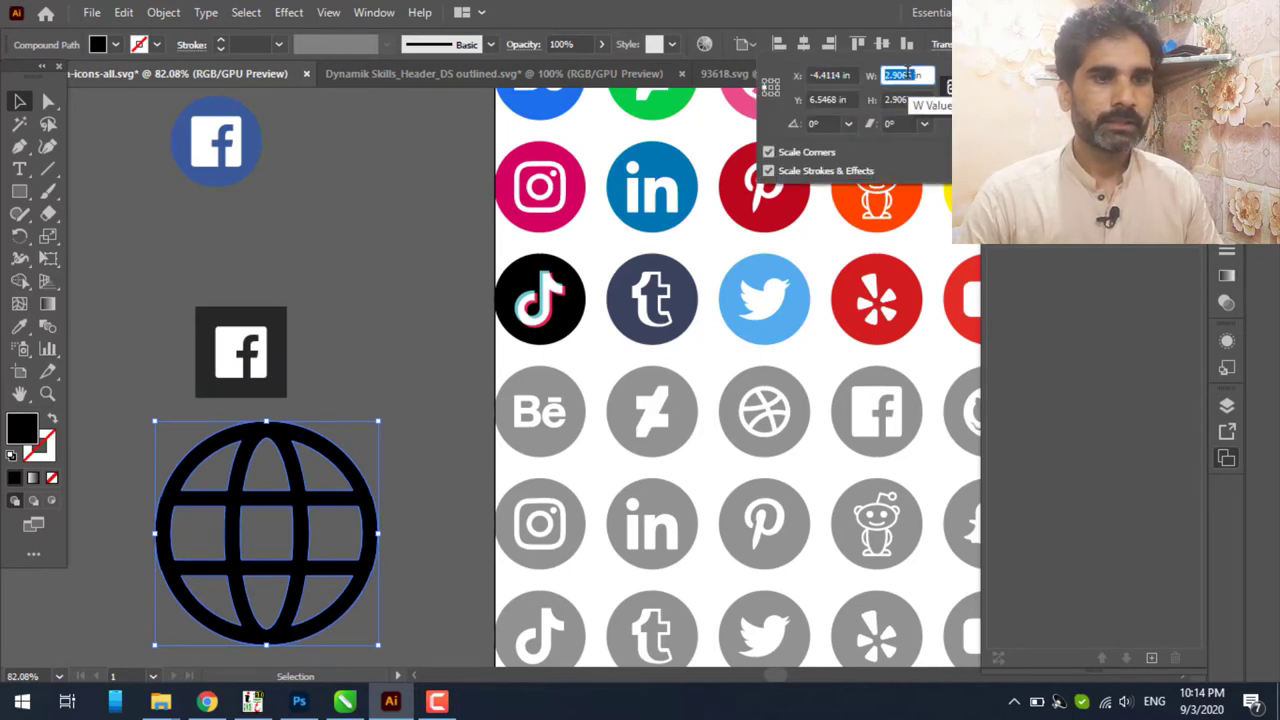
key("Return")
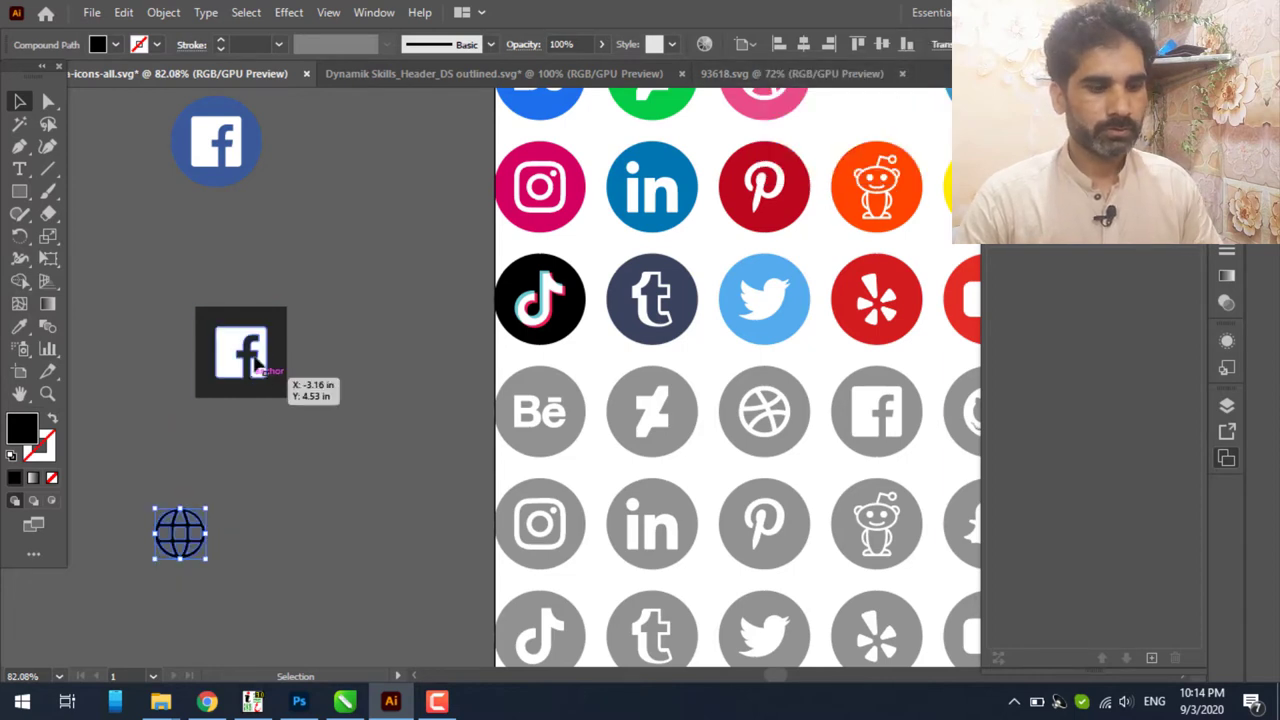
- Fill the globe white by sampling the Facebook f with the Eyedropper
left_click(116, 44)
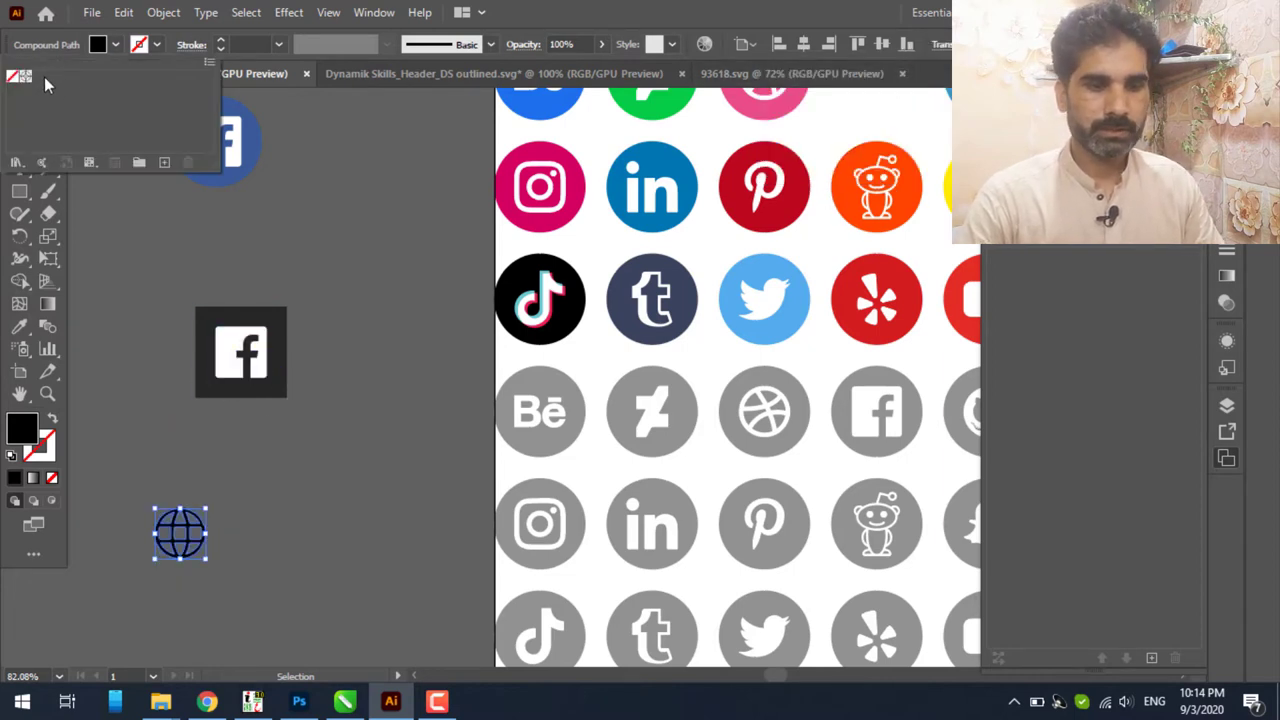
key("Escape")
left_click(19, 326)
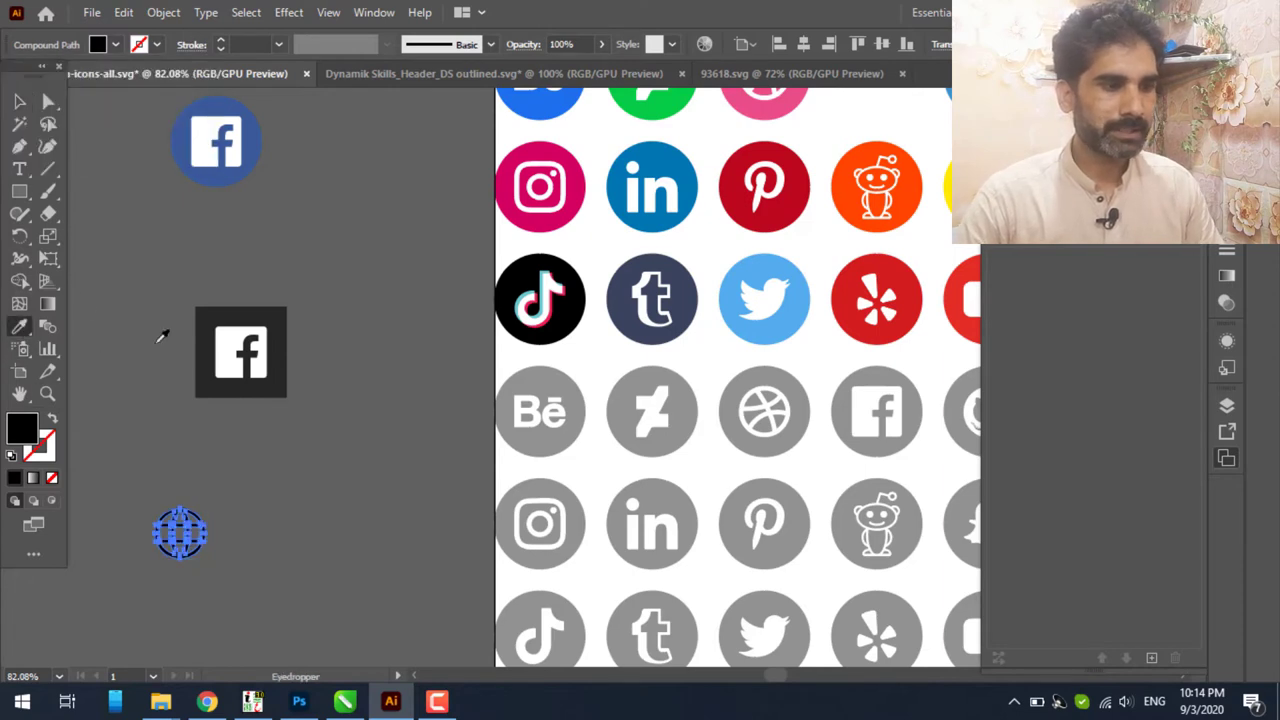
left_click(230, 333)
left_click(19, 101)
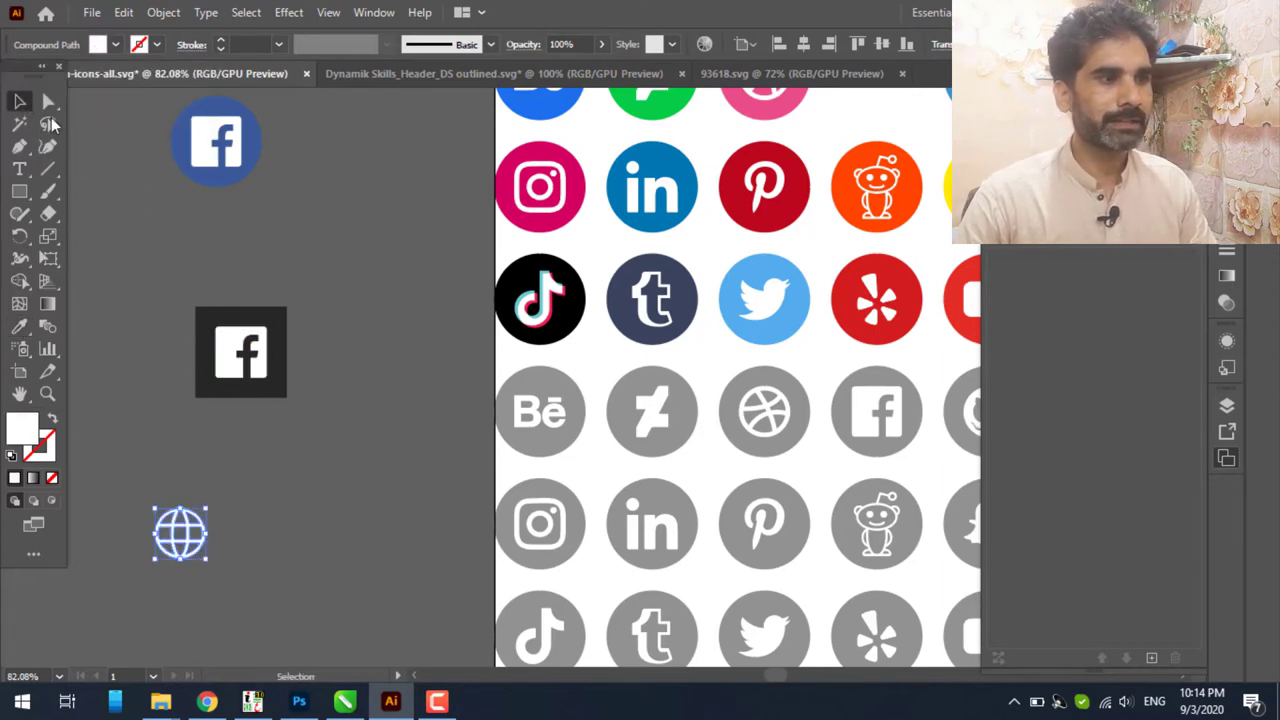
left_click(157, 405)
left_click(178, 512)
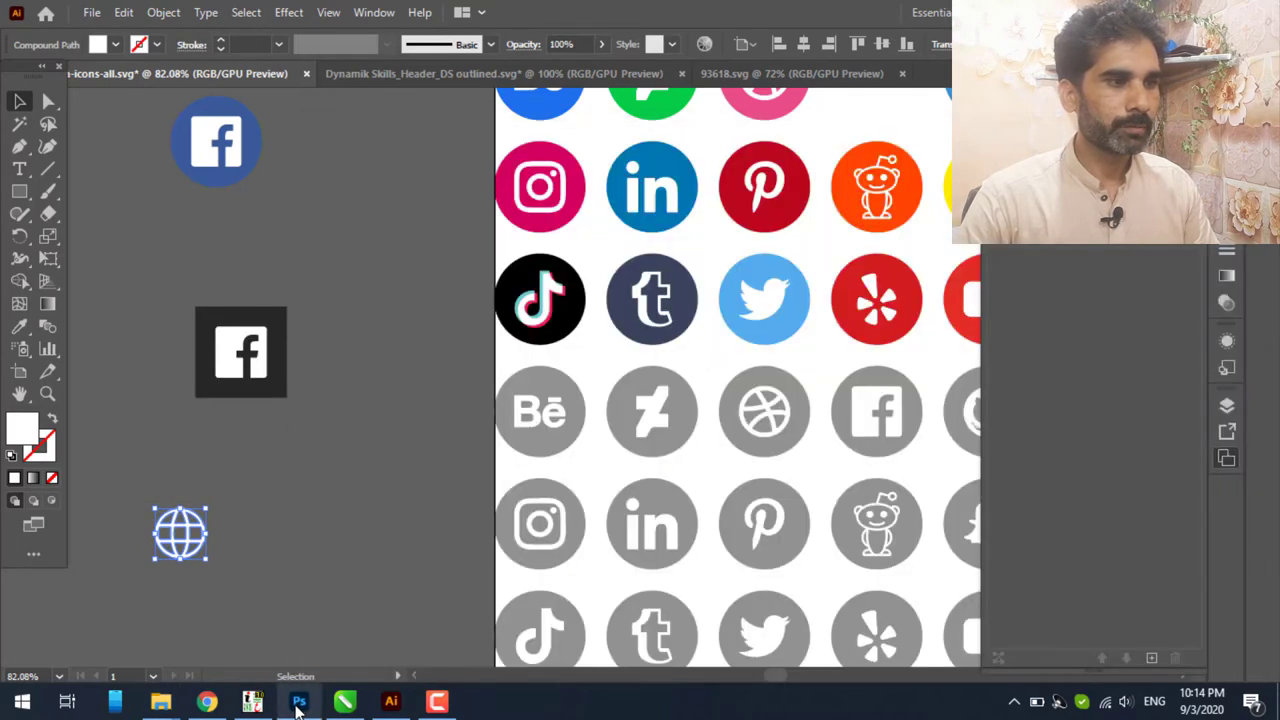
left_click(299, 702)
- Paste the globe as a Smart Object and place it between the handle and URL
key("ctrl+v")
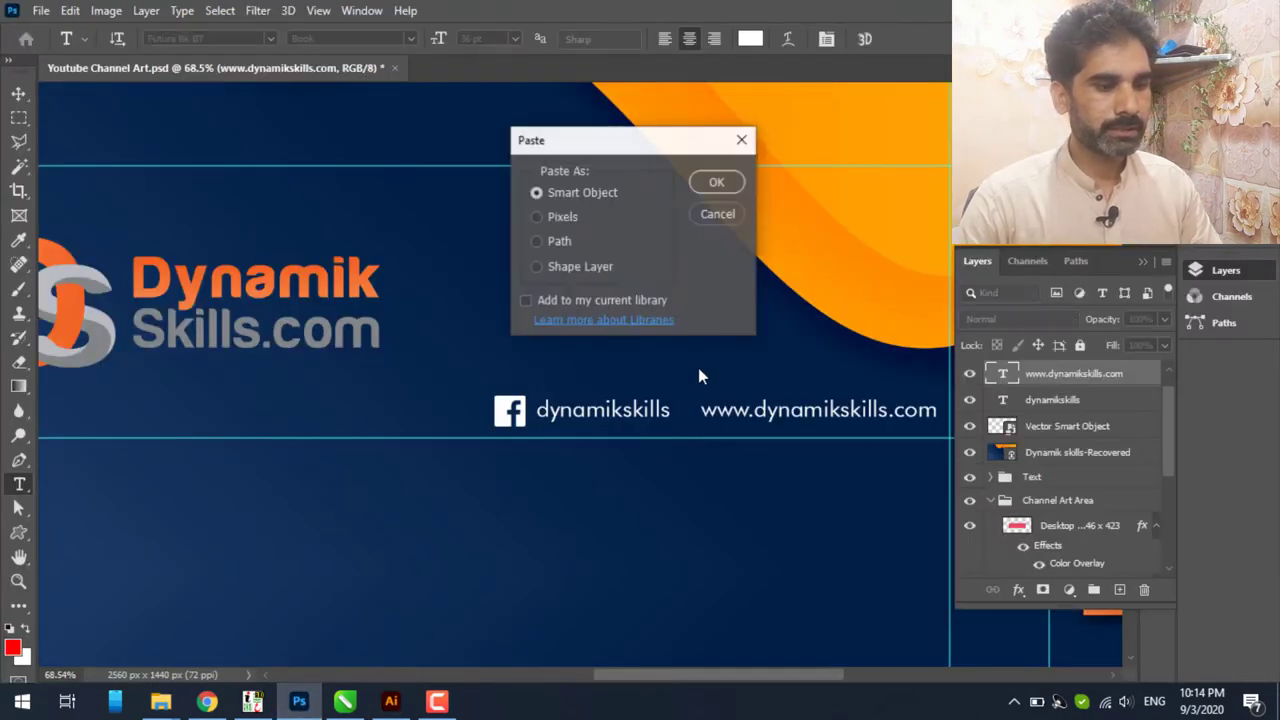
left_click(699, 183)
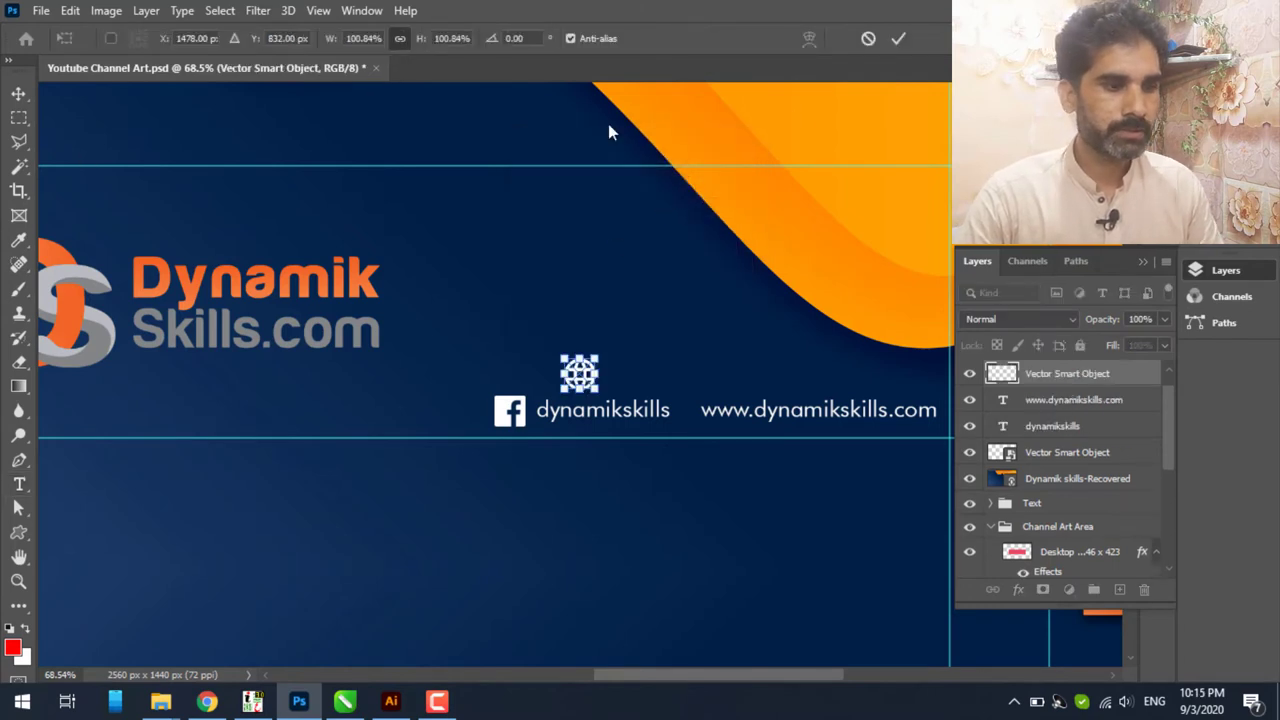
left_click(898, 38)
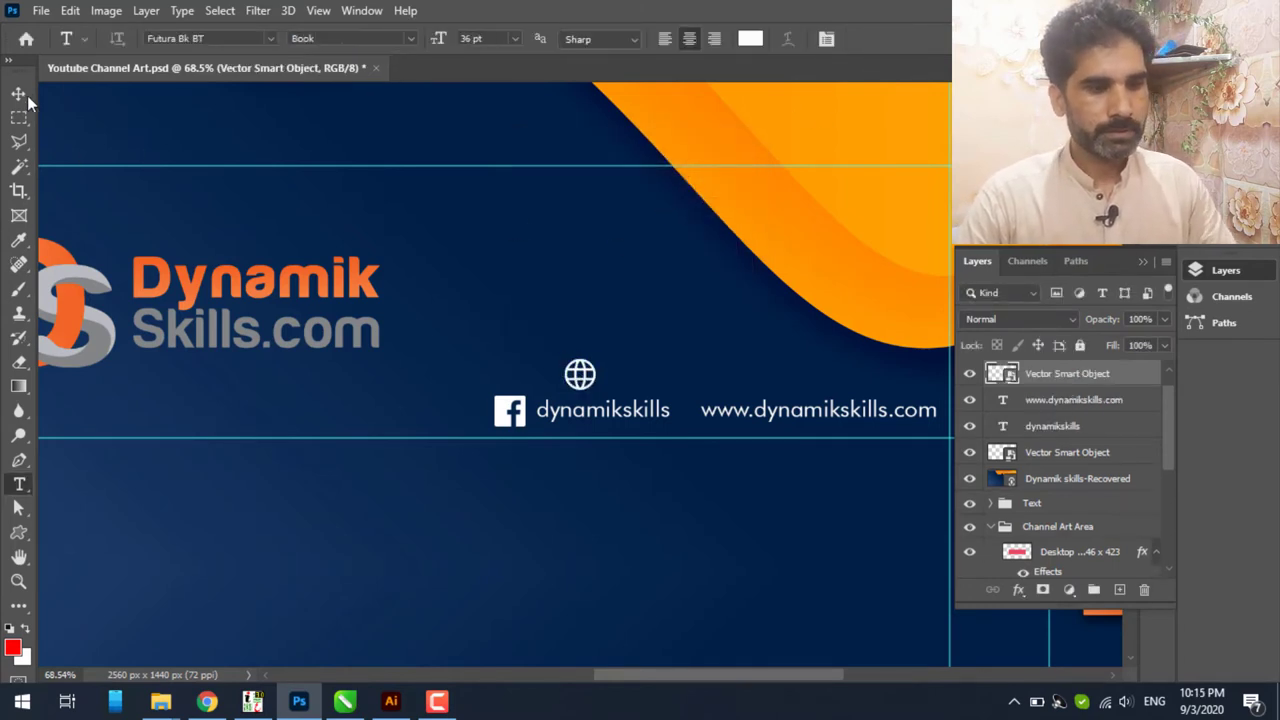
key("v")
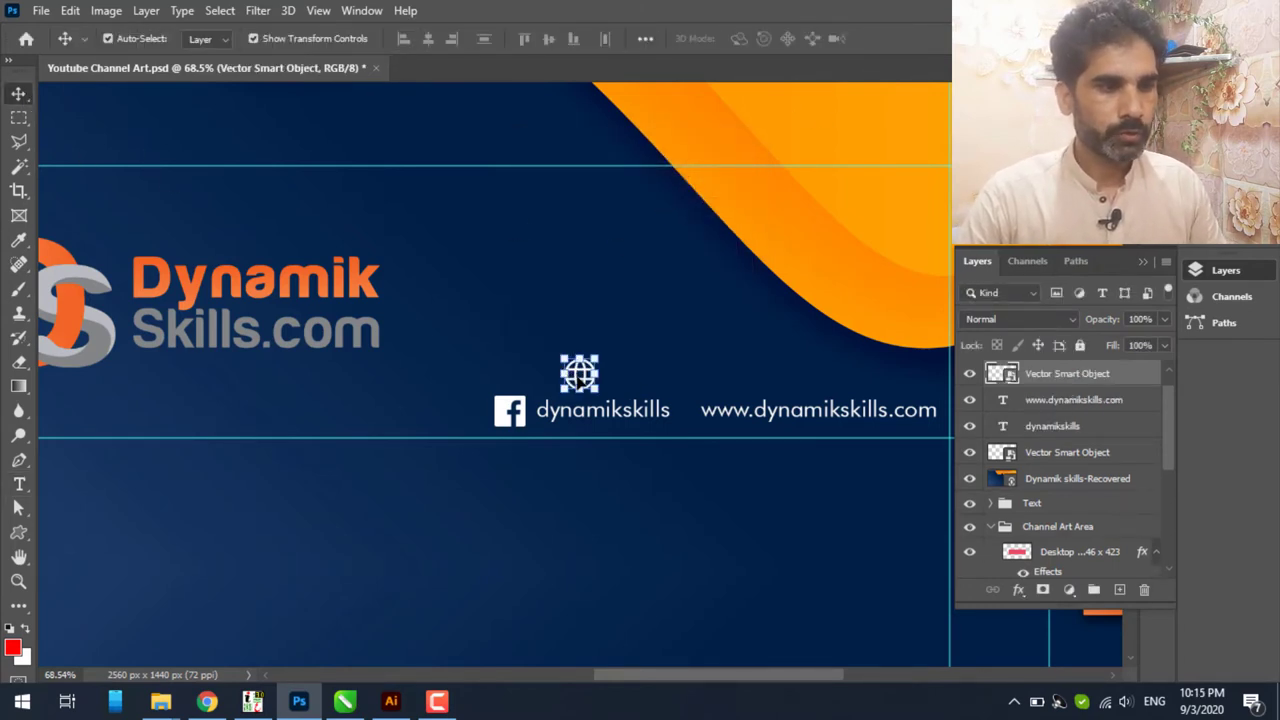
left_click_drag(580, 380, 698, 420)
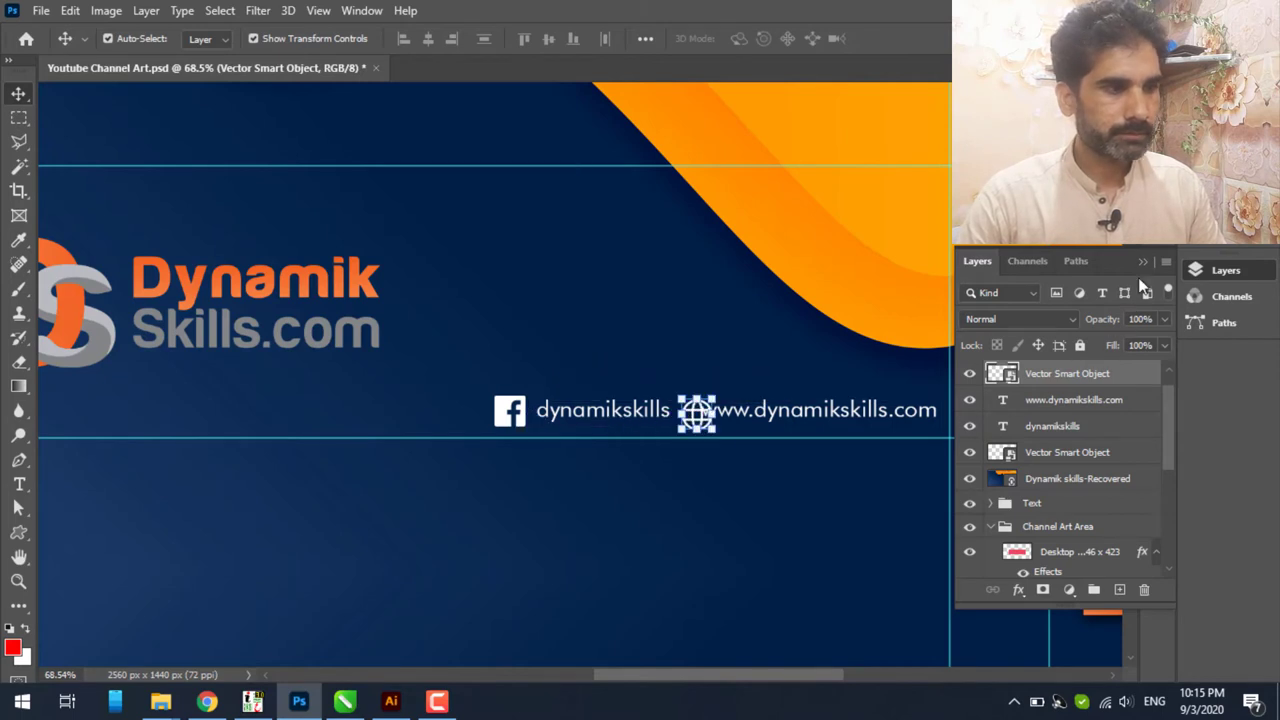
left_click(1143, 261)
- Nudge the Facebook icon and handle left with three Shift+Left presses
left_click_drag(825, 404, 771, 404)
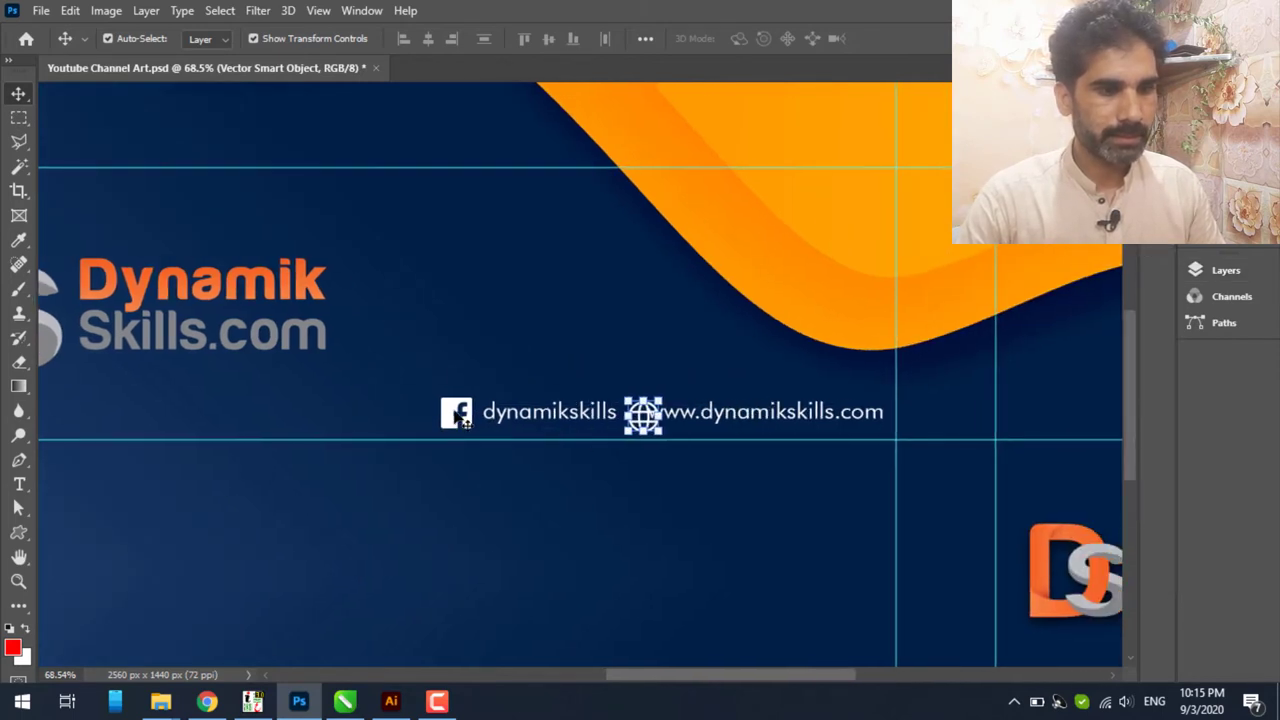
key("shift+Left")
key("shift+Left")
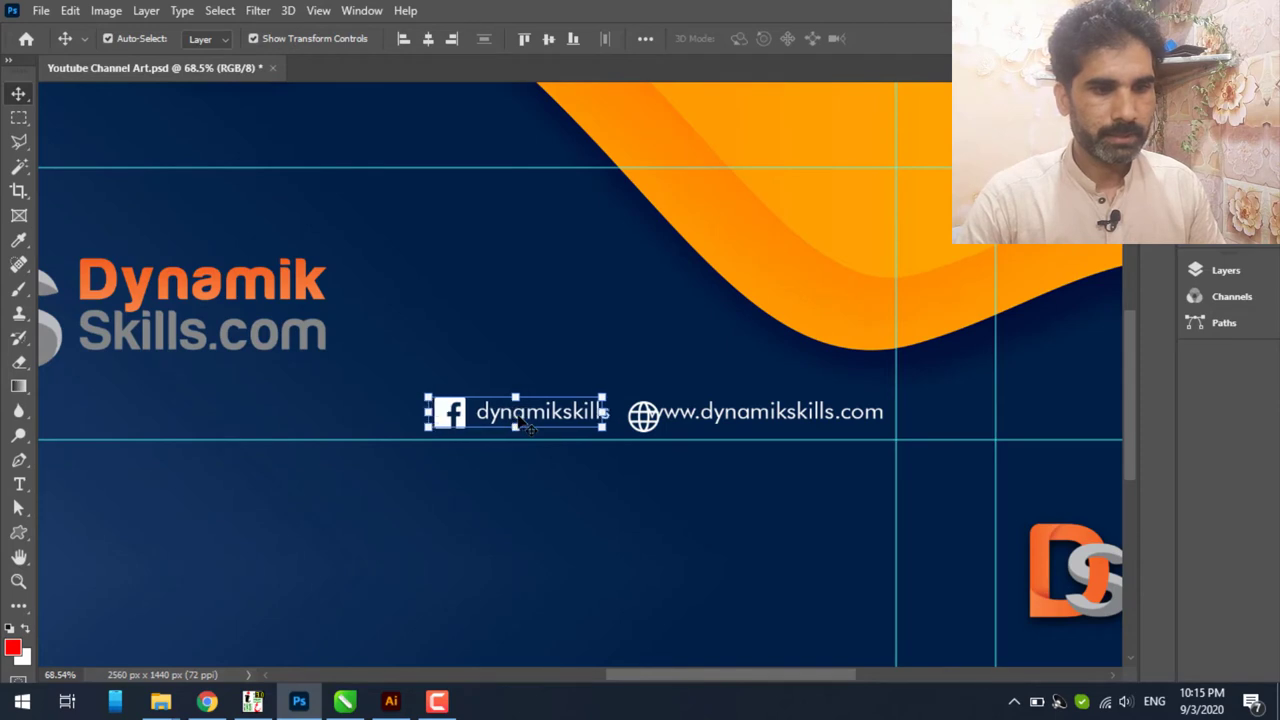
key("shift+Left")
key("shift+Left")
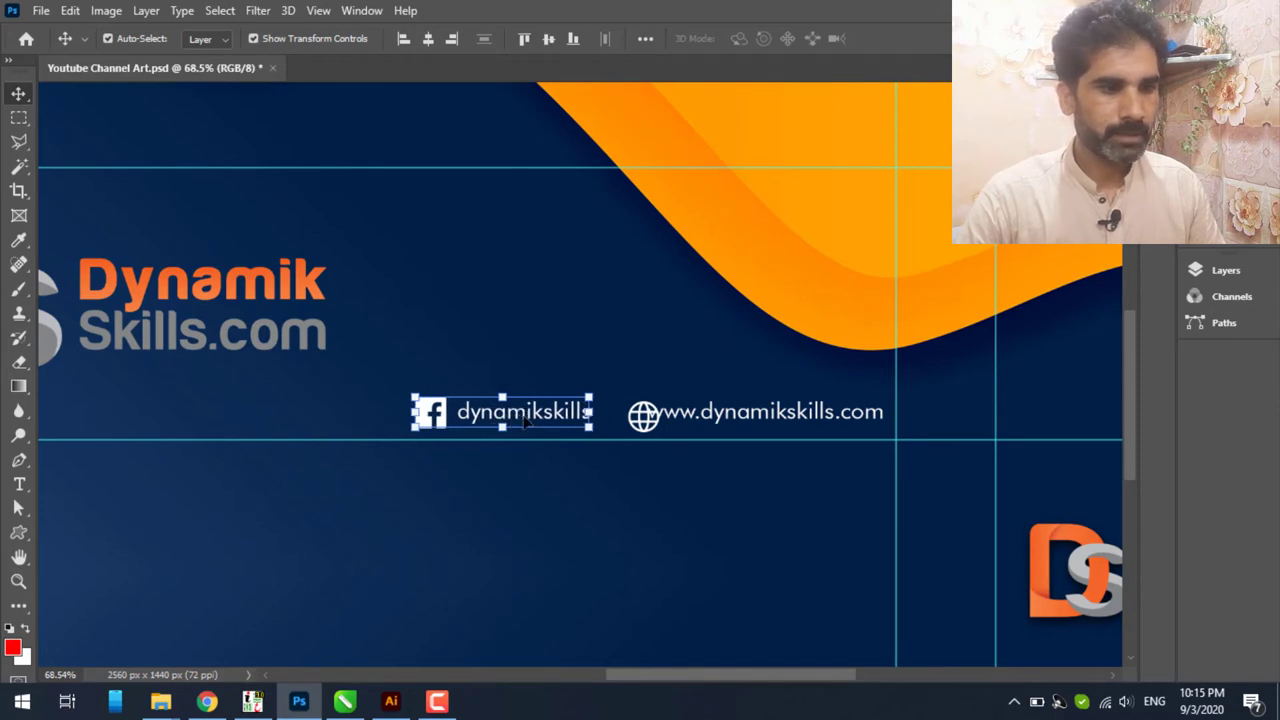
key("shift+Left")
key("shift+Left")
key("shift+Left")
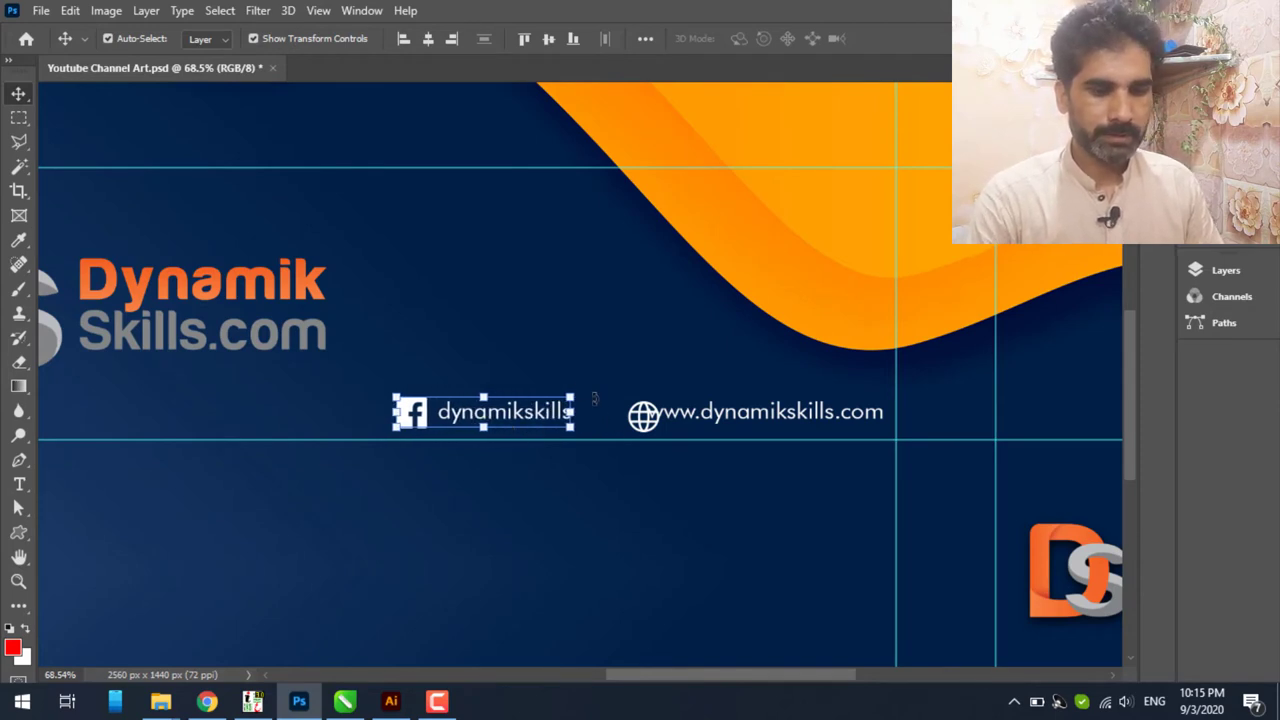
left_click(655, 456)
left_click(645, 428)
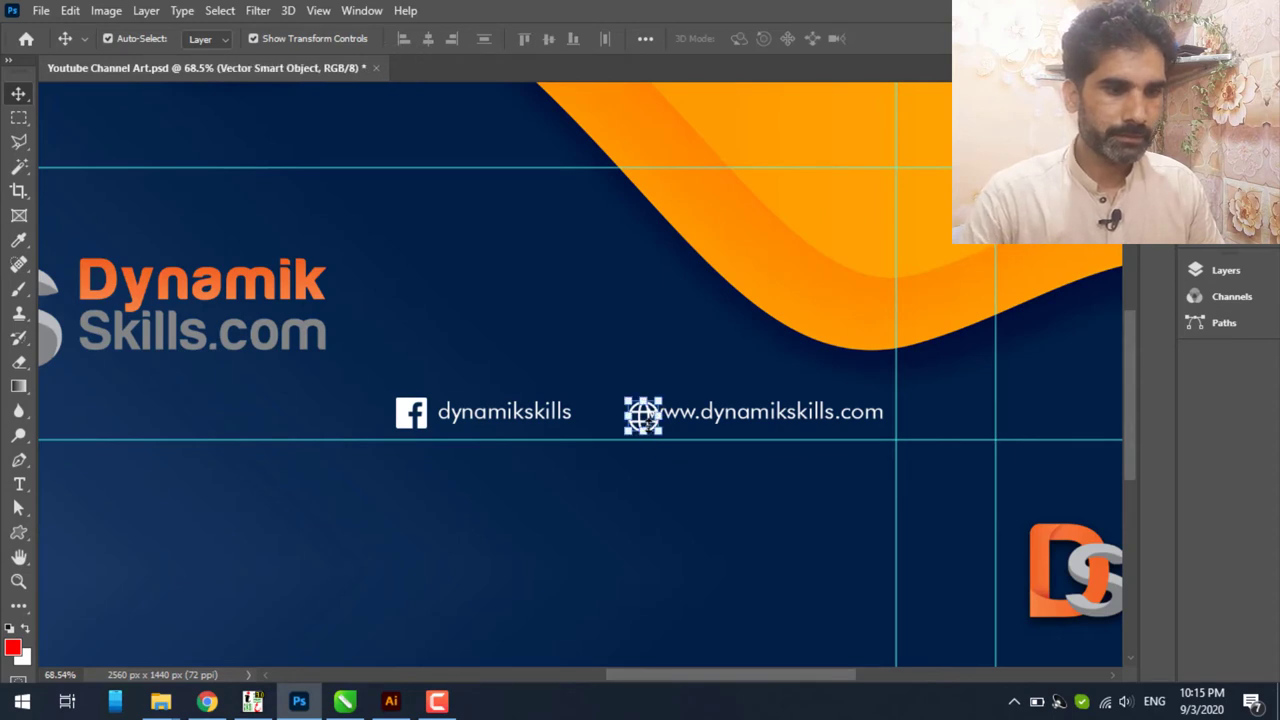
scroll(640, 440, "up", 1)
- Reposition the globe so its gap before the URL matches the Facebook icon's 19 px
key("ctrl+z")
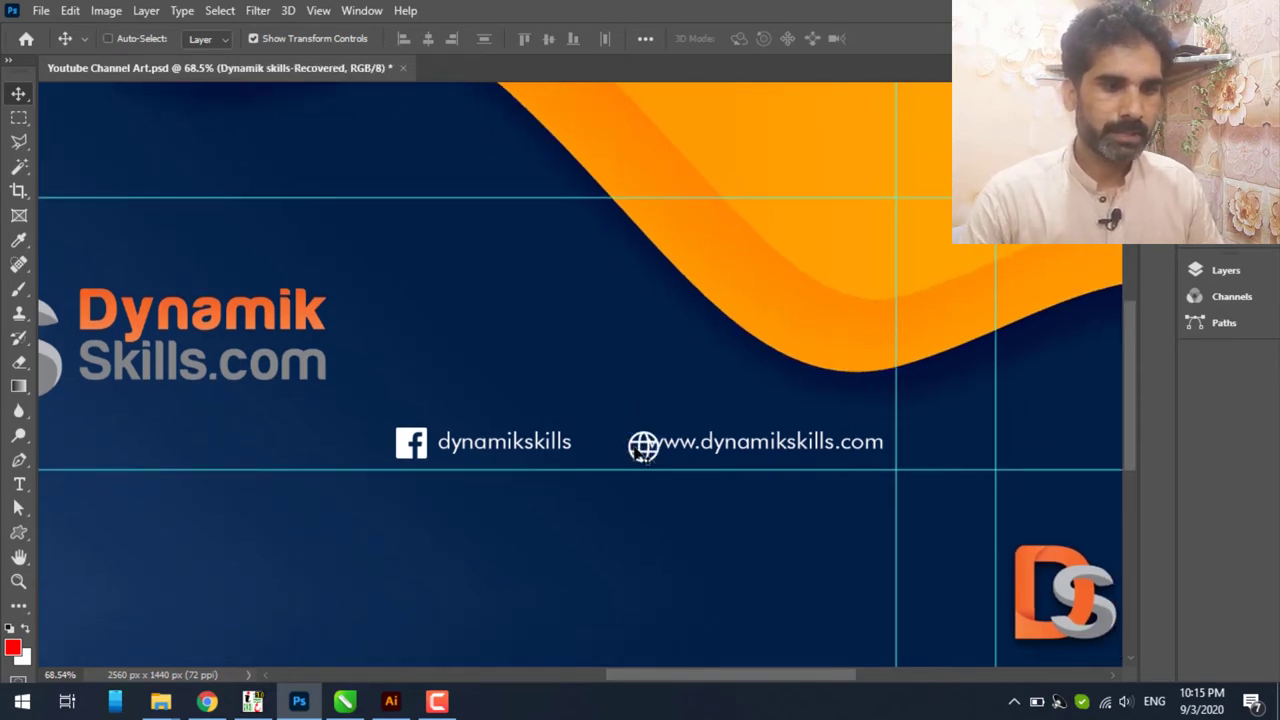
key("ctrl+z")
left_click(643, 445)
left_click_drag(645, 446, 614, 443)
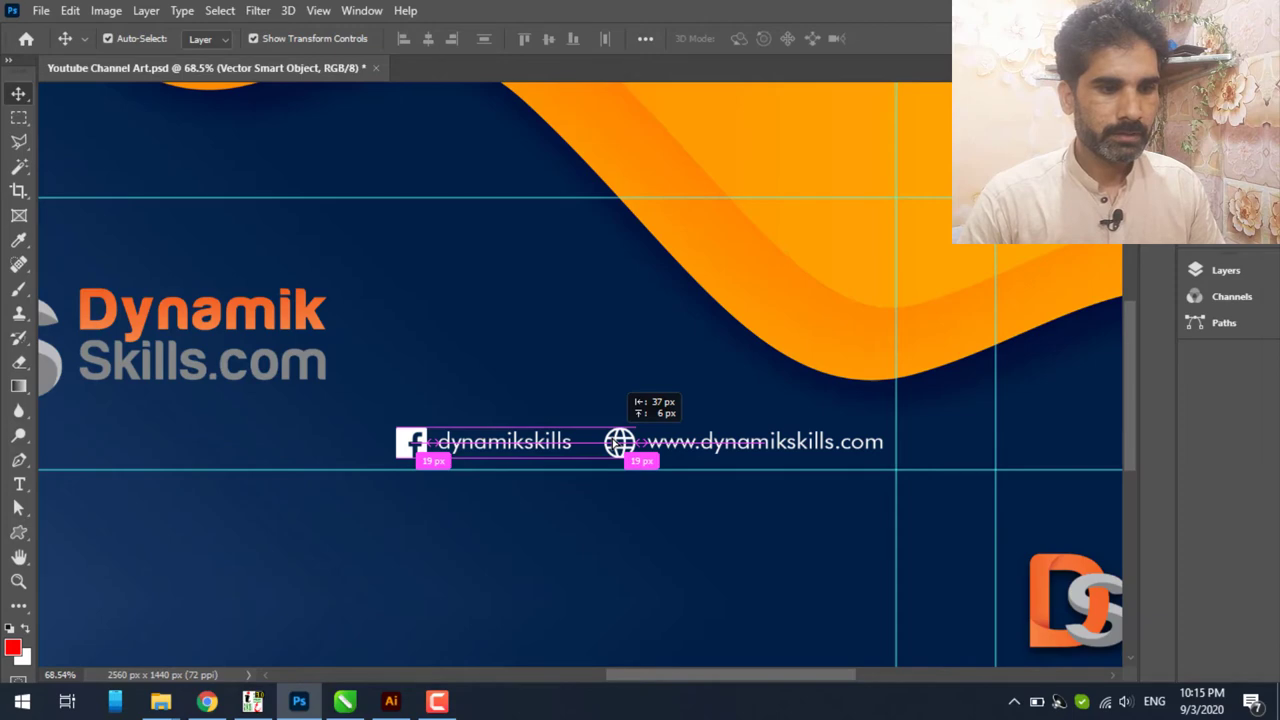
left_click_drag(614, 443, 614, 443)
left_click(677, 506)
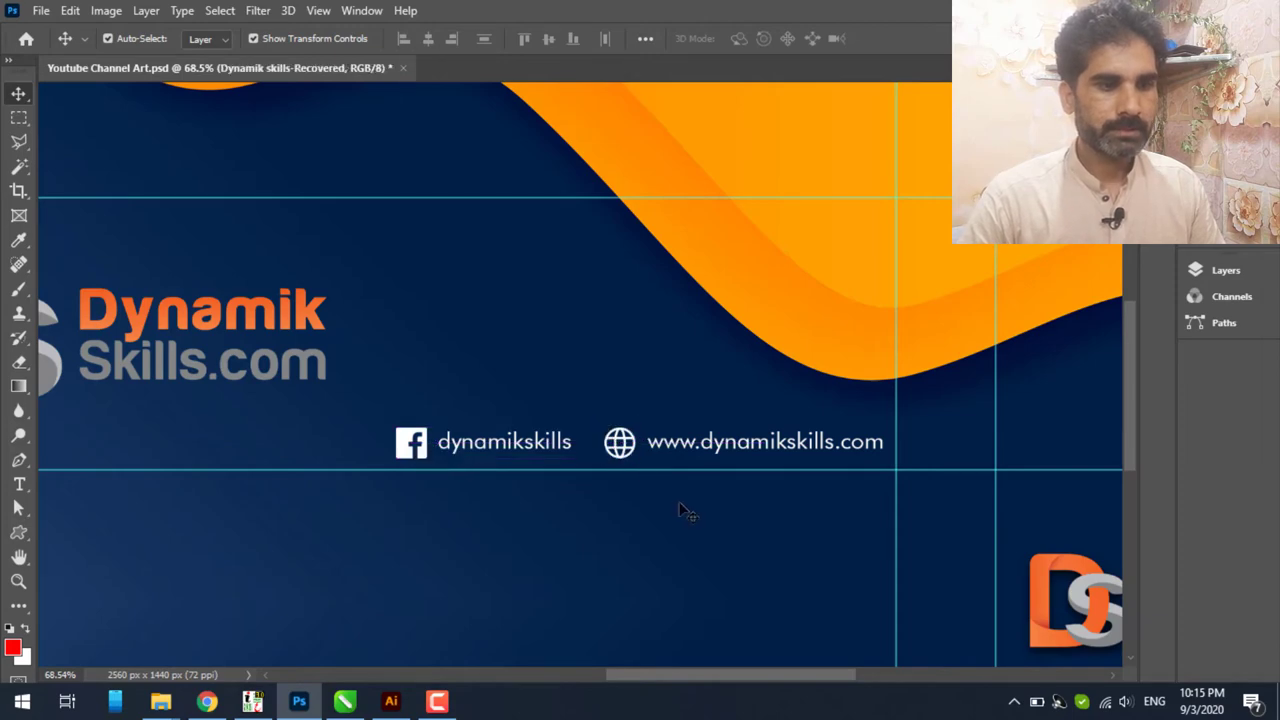
- Check the banner layout at 100% zoom, then fit it on screen
key("z")
left_click(500, 38)
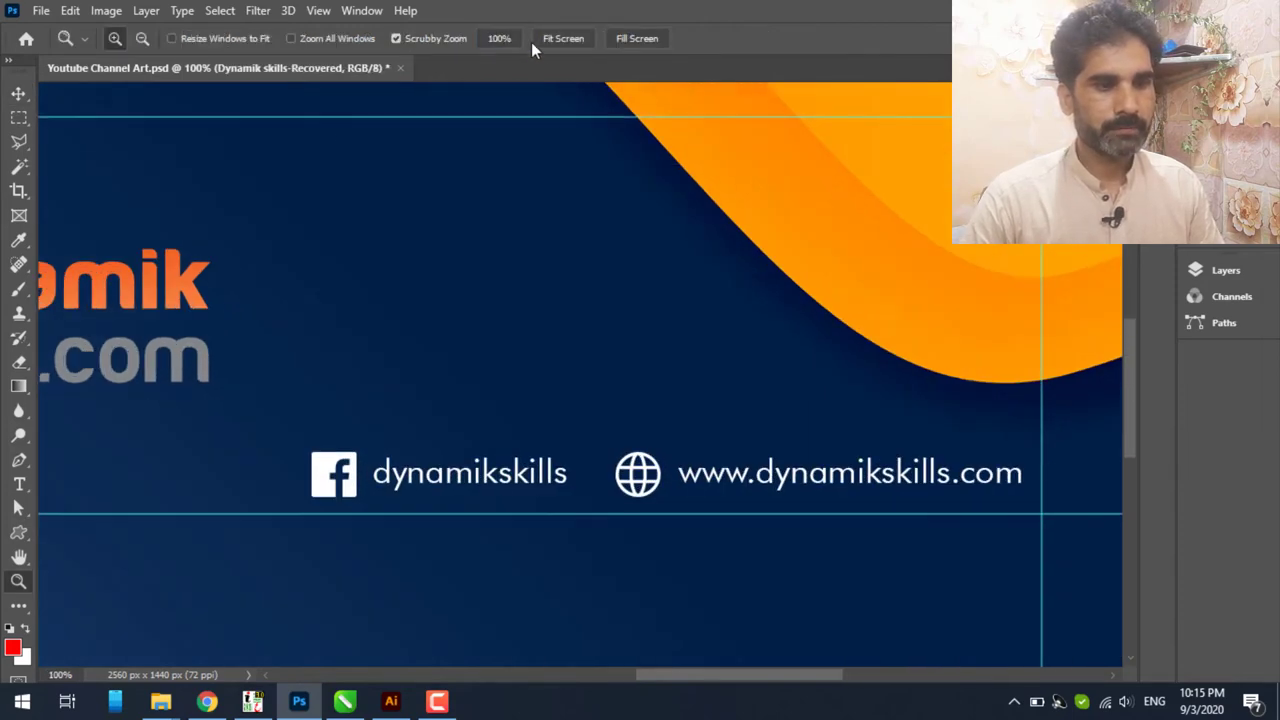
left_click(560, 38)
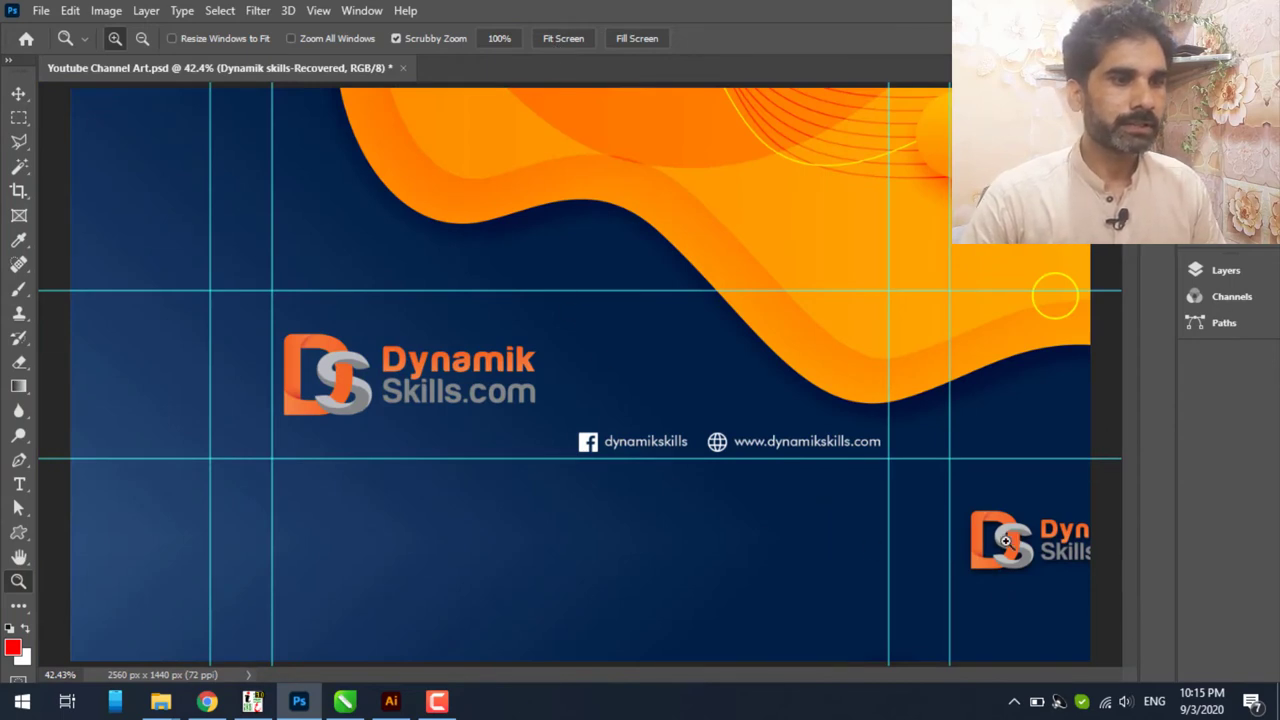
- Rasterize the Dynamik Skills-Recovered logo copy layer
left_click(18, 93)
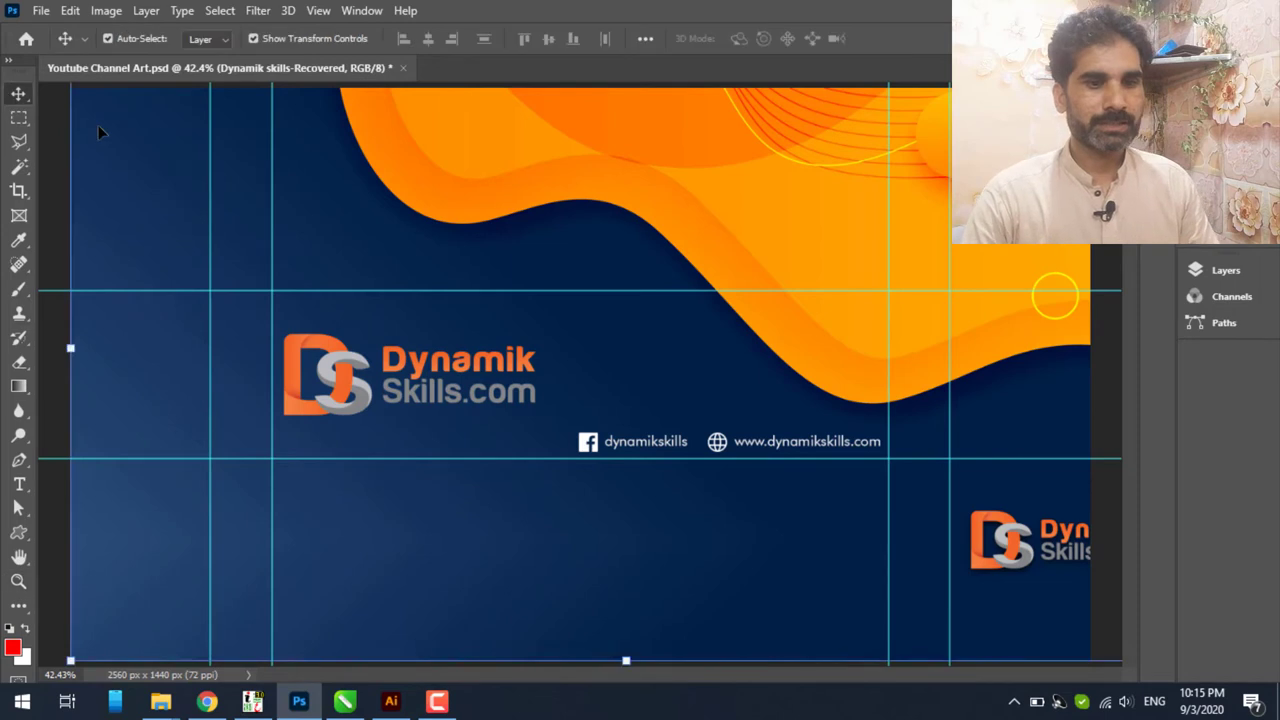
left_click(17, 268)
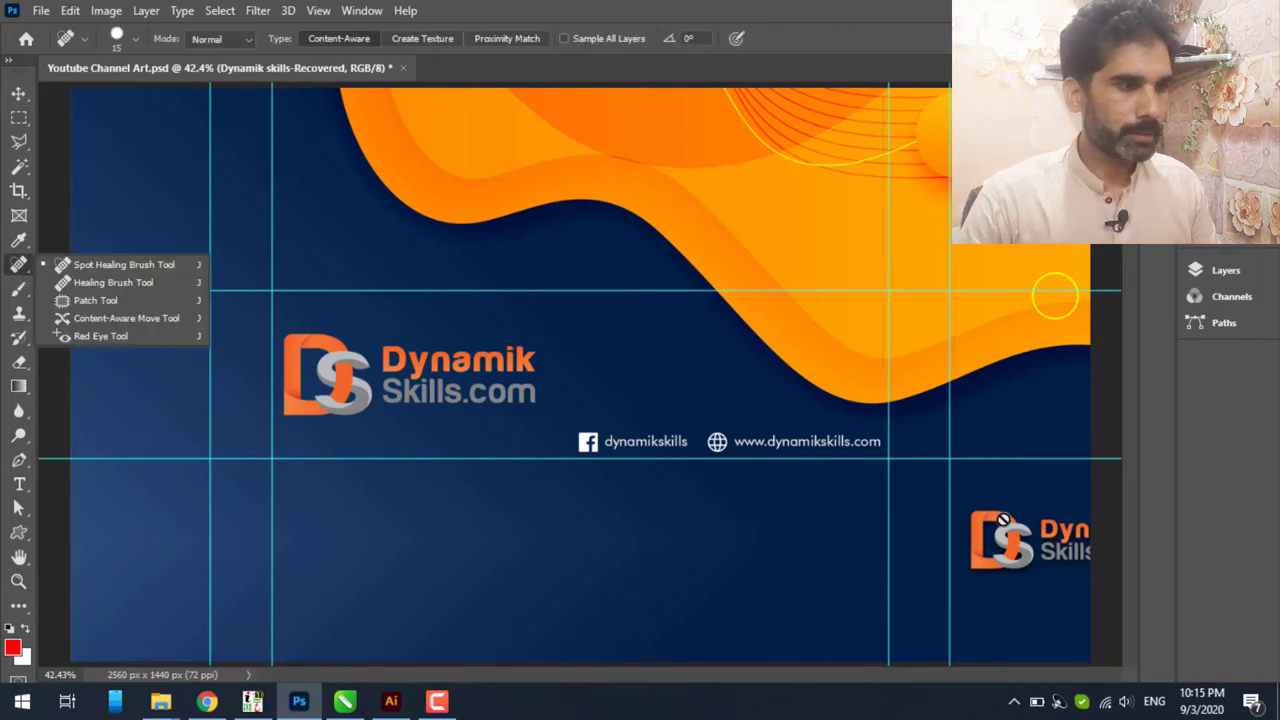
left_click(1245, 274)
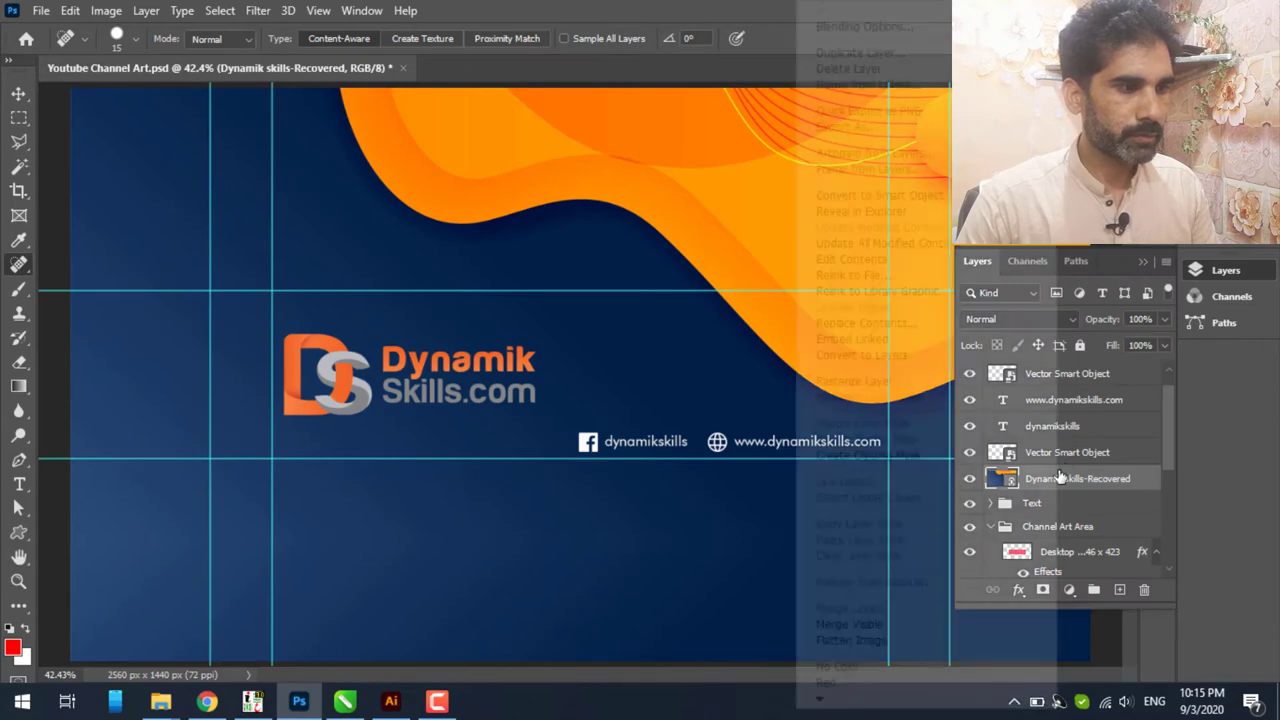
right_click(1068, 478)
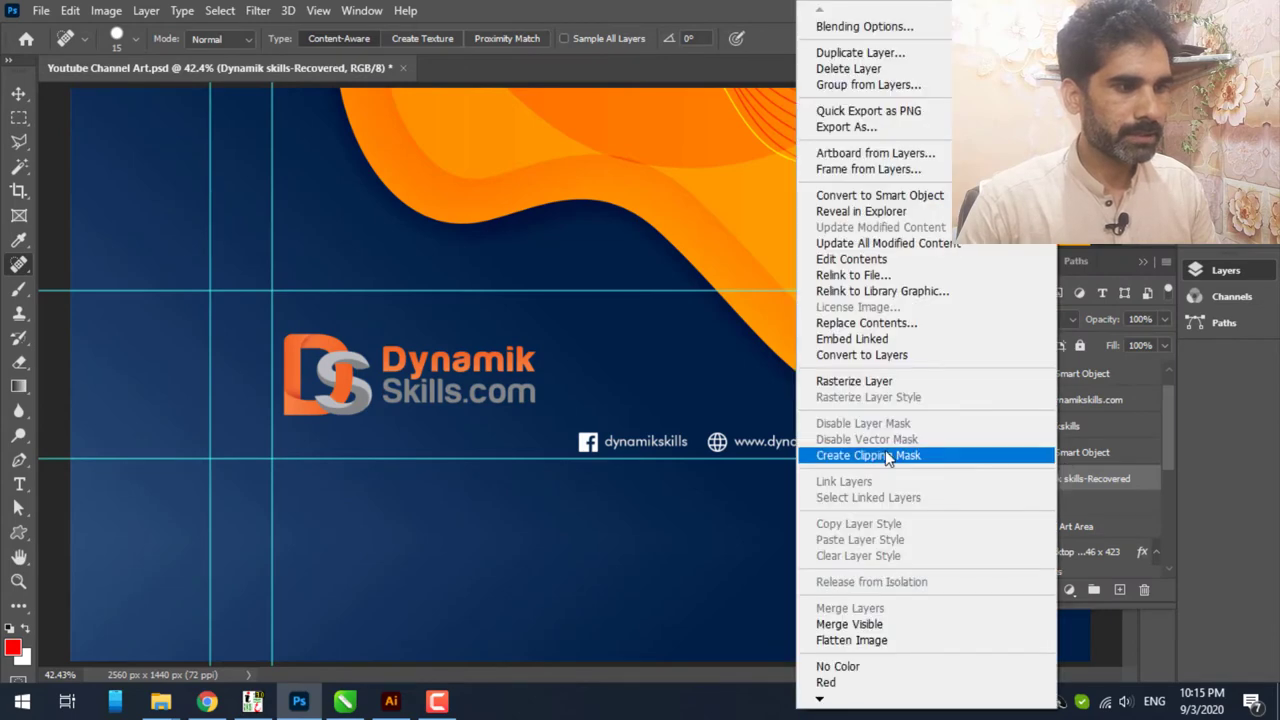
left_click(855, 382)
left_click(1145, 262)
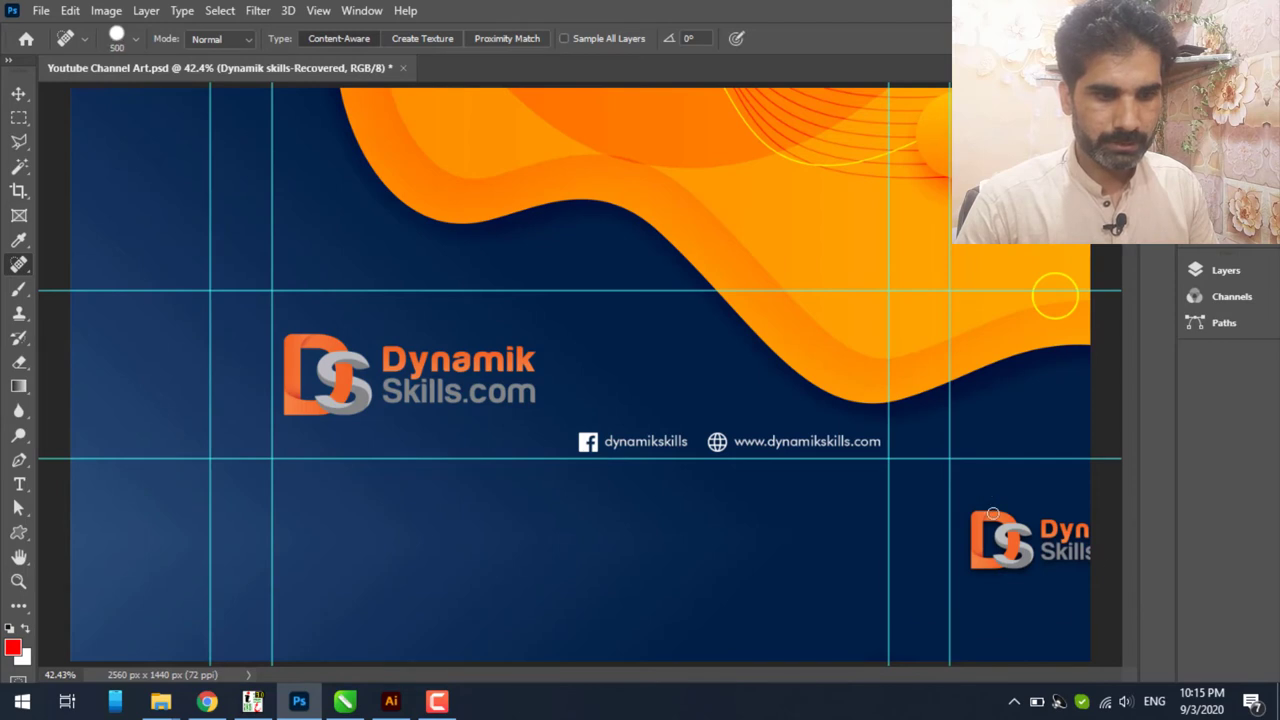
- Heal away the bottom-right logo copy, then paint sampled navy over its remnants with a 250 brush
key("bracketleft")
key("bracketleft")
key("bracketleft")
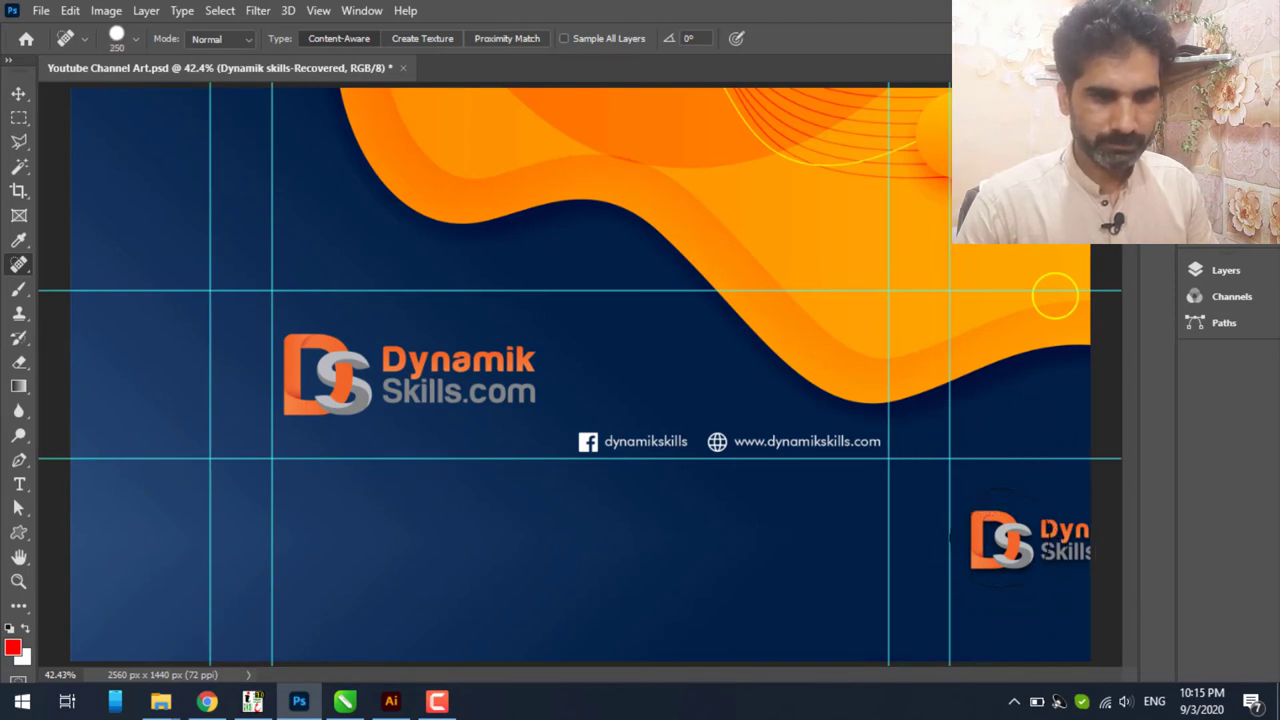
left_click_drag(1000, 540, 1030, 548)
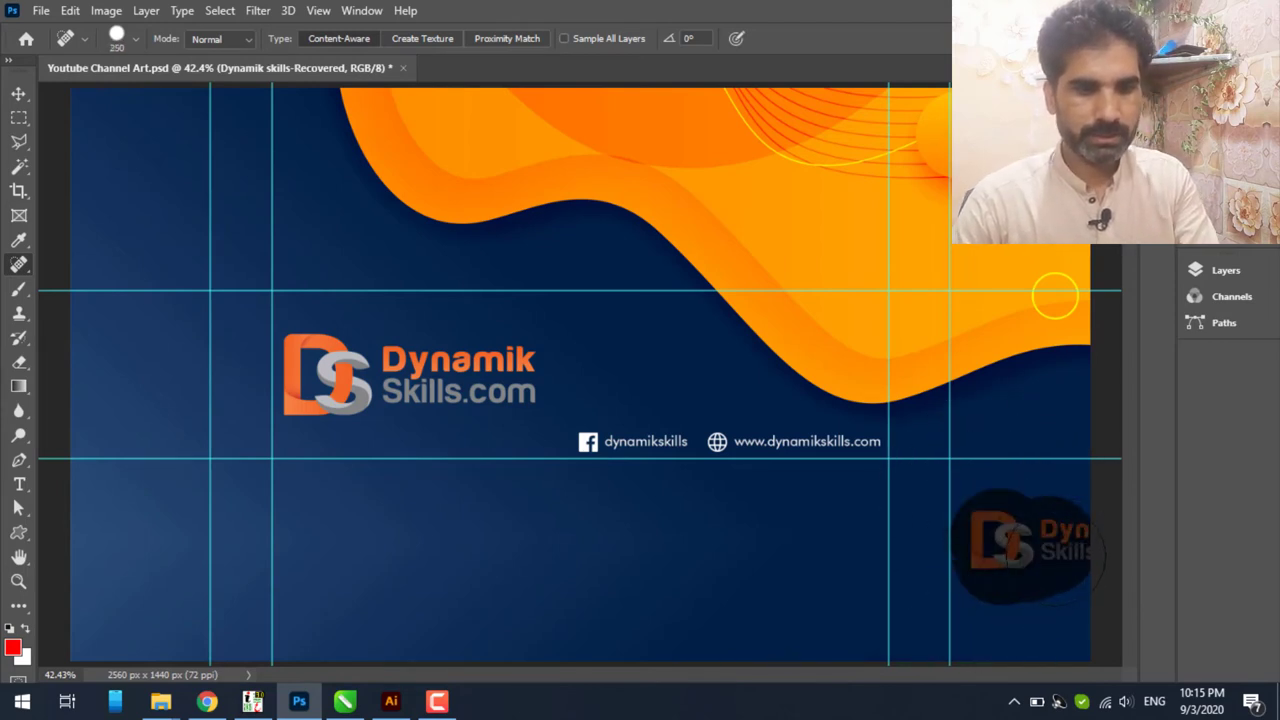
mouse_move(1030, 540)
left_mouse_down()
mouse_move(1015, 543)
mouse_move(1005, 605)
left_mouse_up()
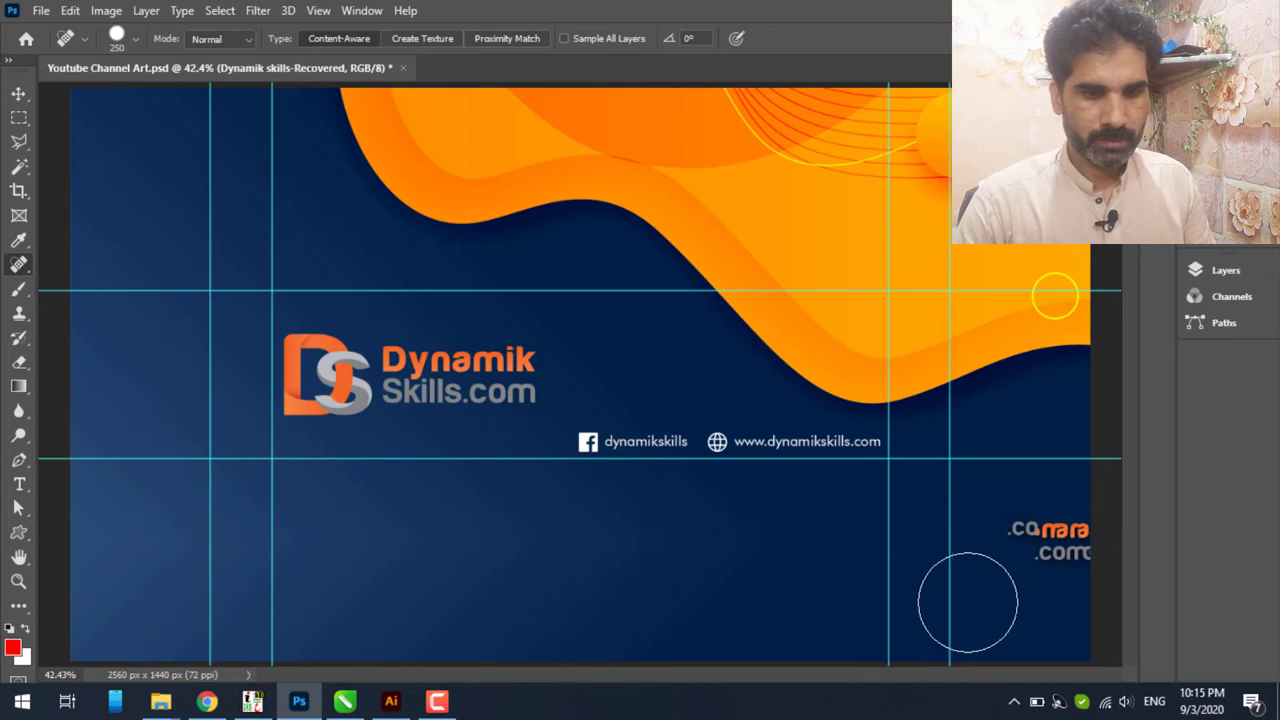
key("i")
left_click(977, 529)
key("j")
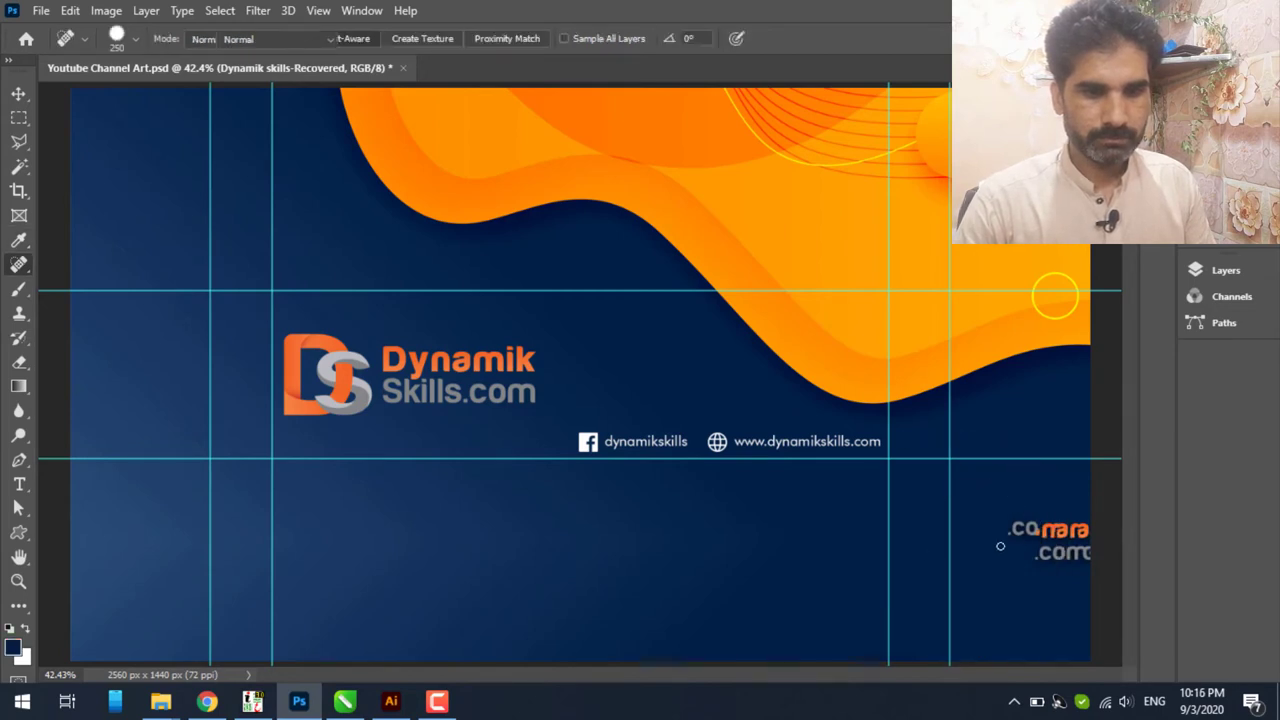
key("b")
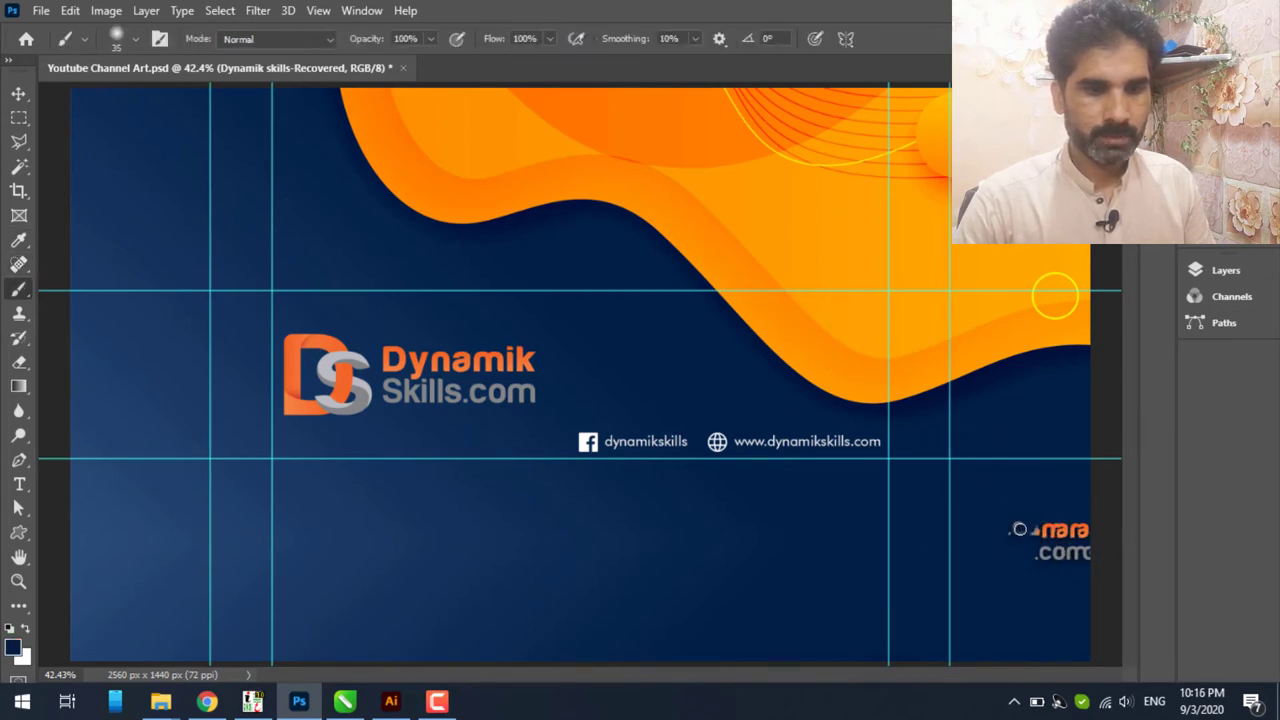
key("bracketright")
key("bracketright")
key("bracketright")
left_click_drag(1017, 531, 1087, 559)
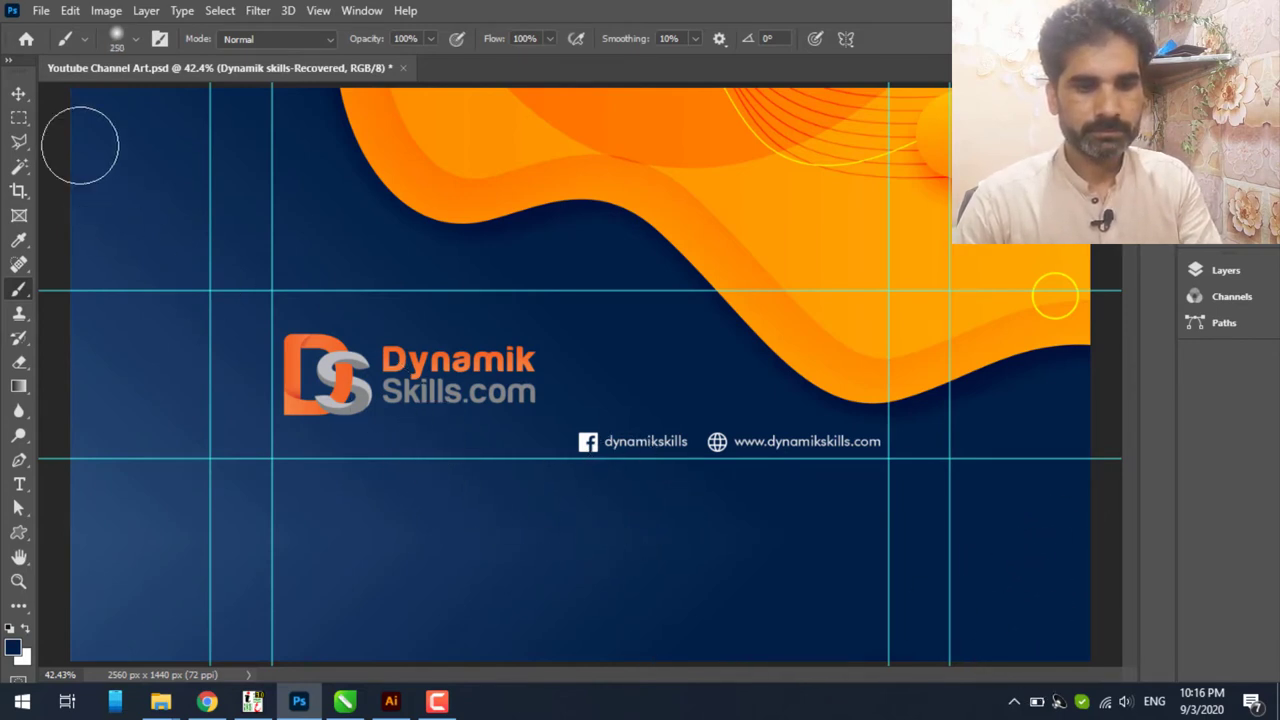
- Duplicate the Dynamik Skills logo layer, give the top copy a Drop Shadow, then switch to Chrome
key("v")
left_click(377, 401)
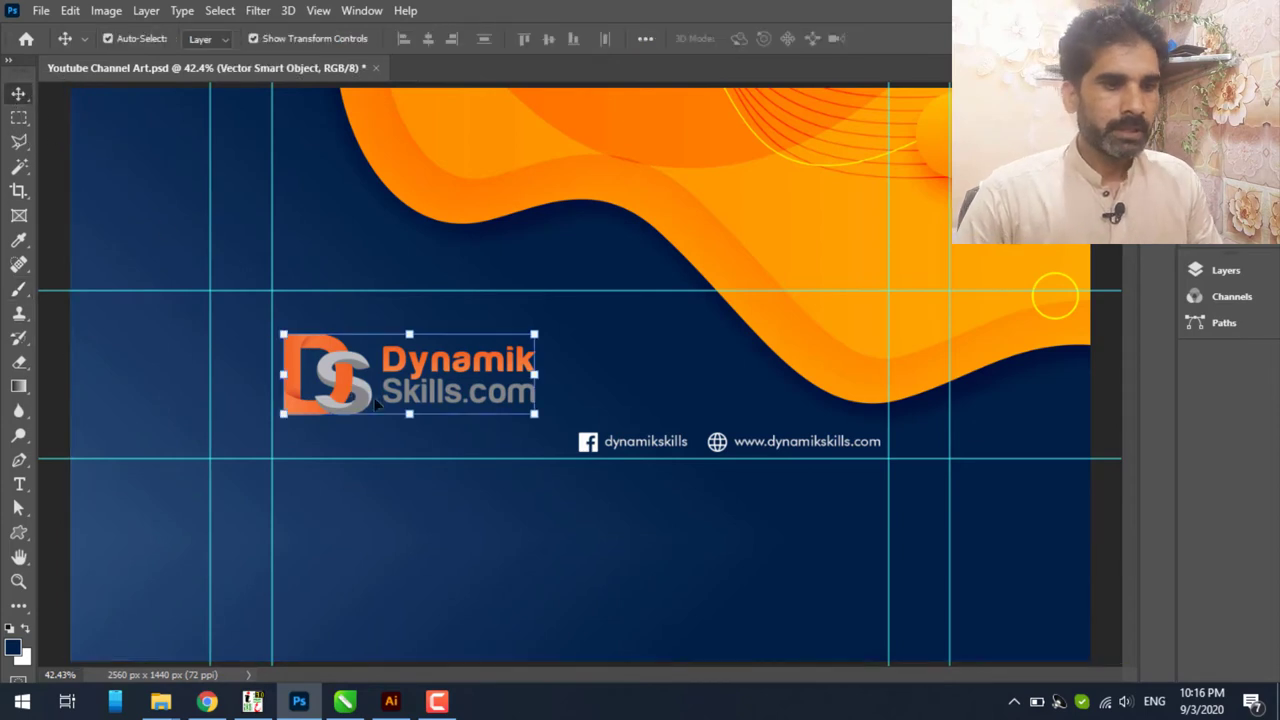
left_click(1245, 276)
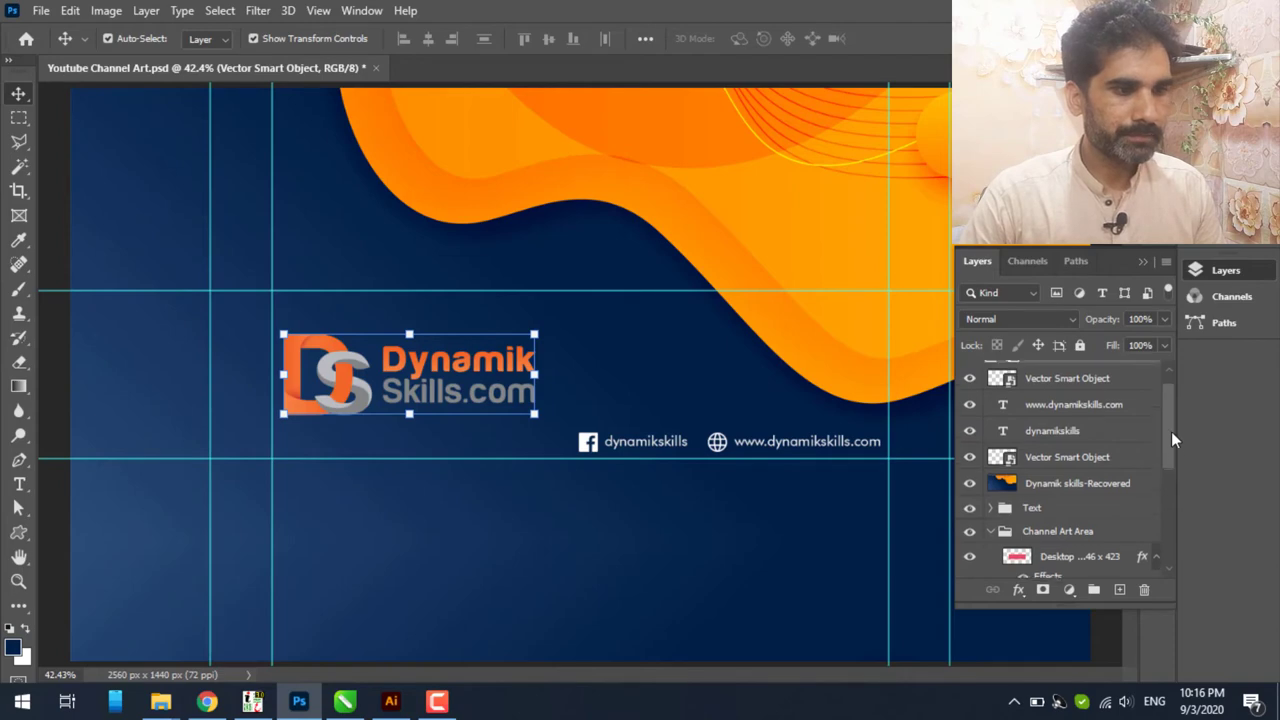
key("ctrl+j")
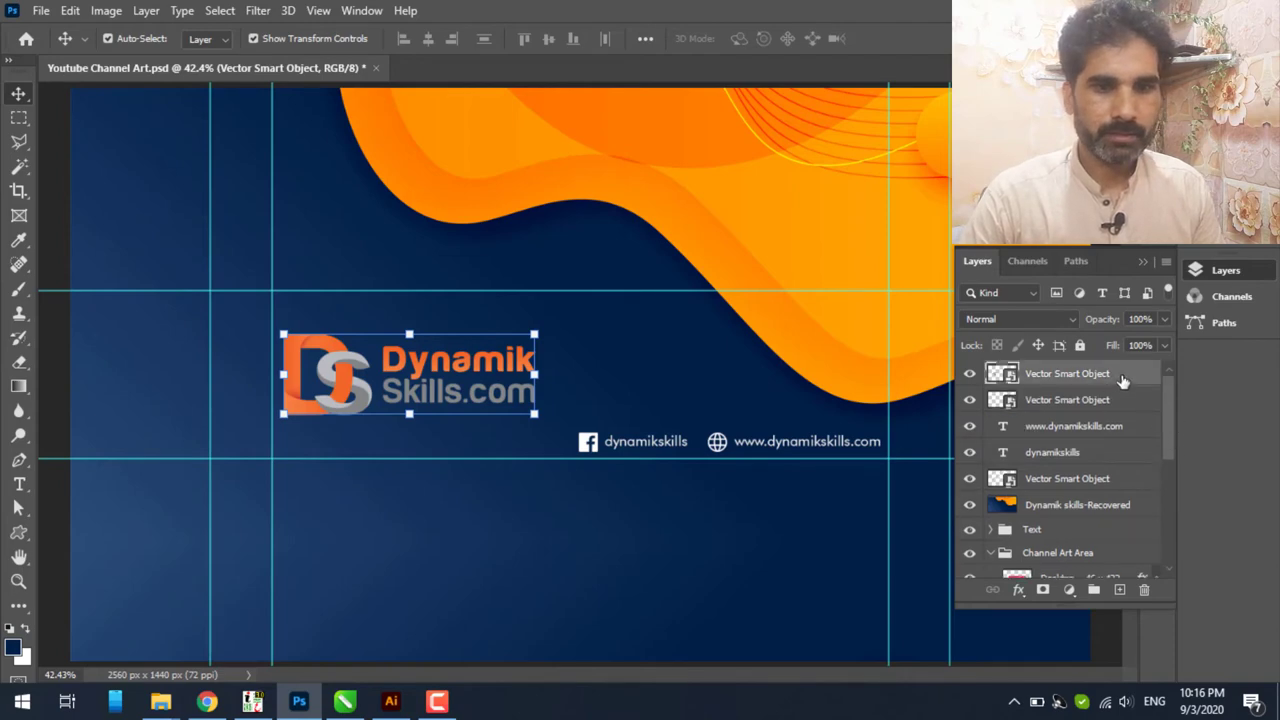
double_click(1119, 383)
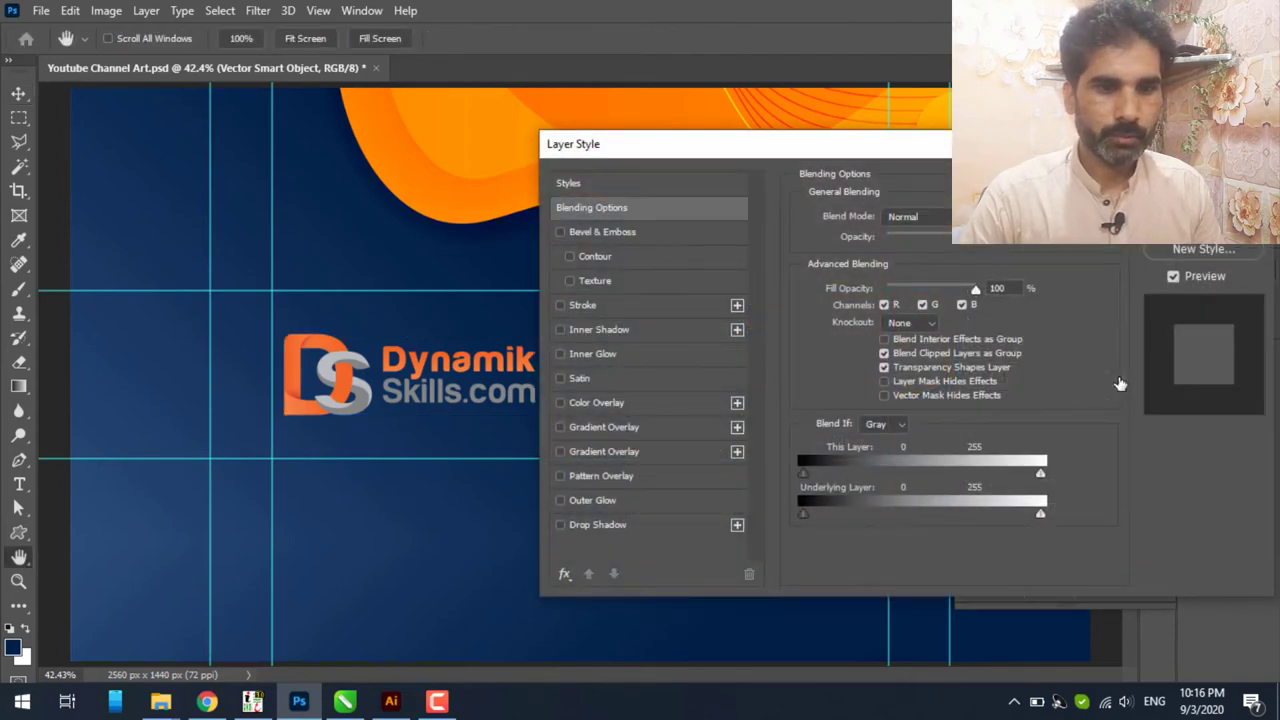
left_click(588, 527)
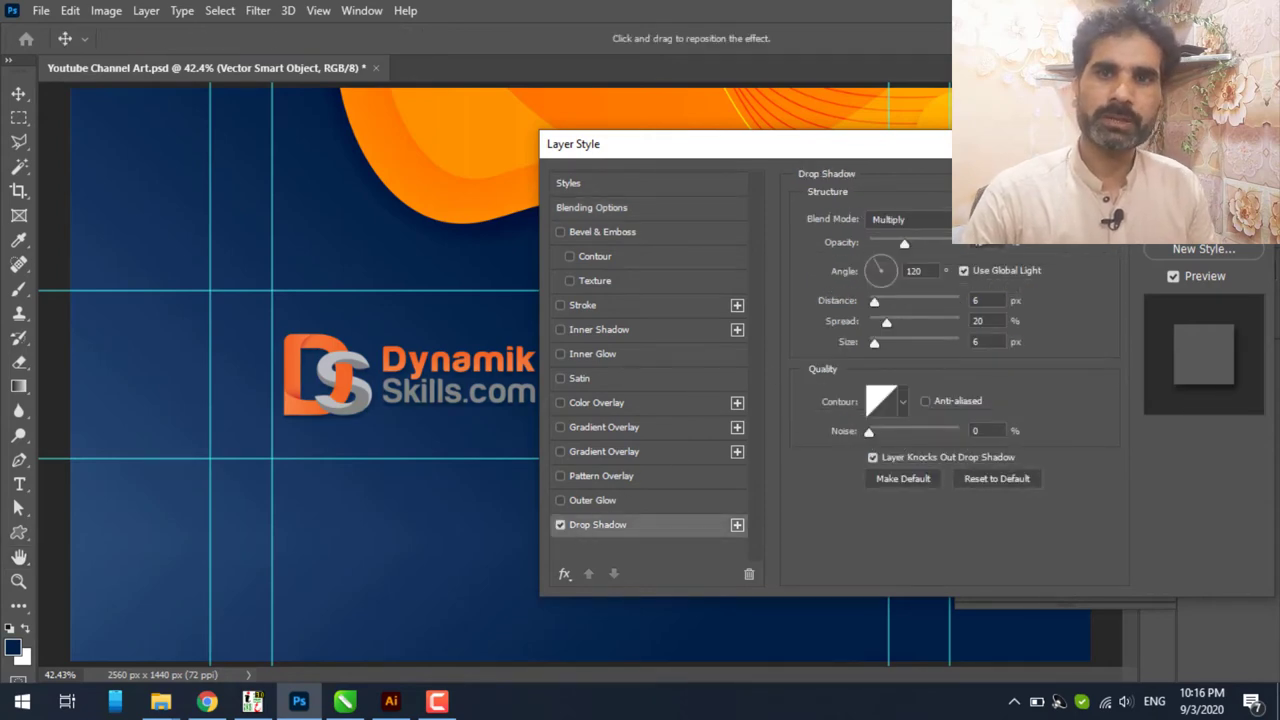
left_click(1204, 170)
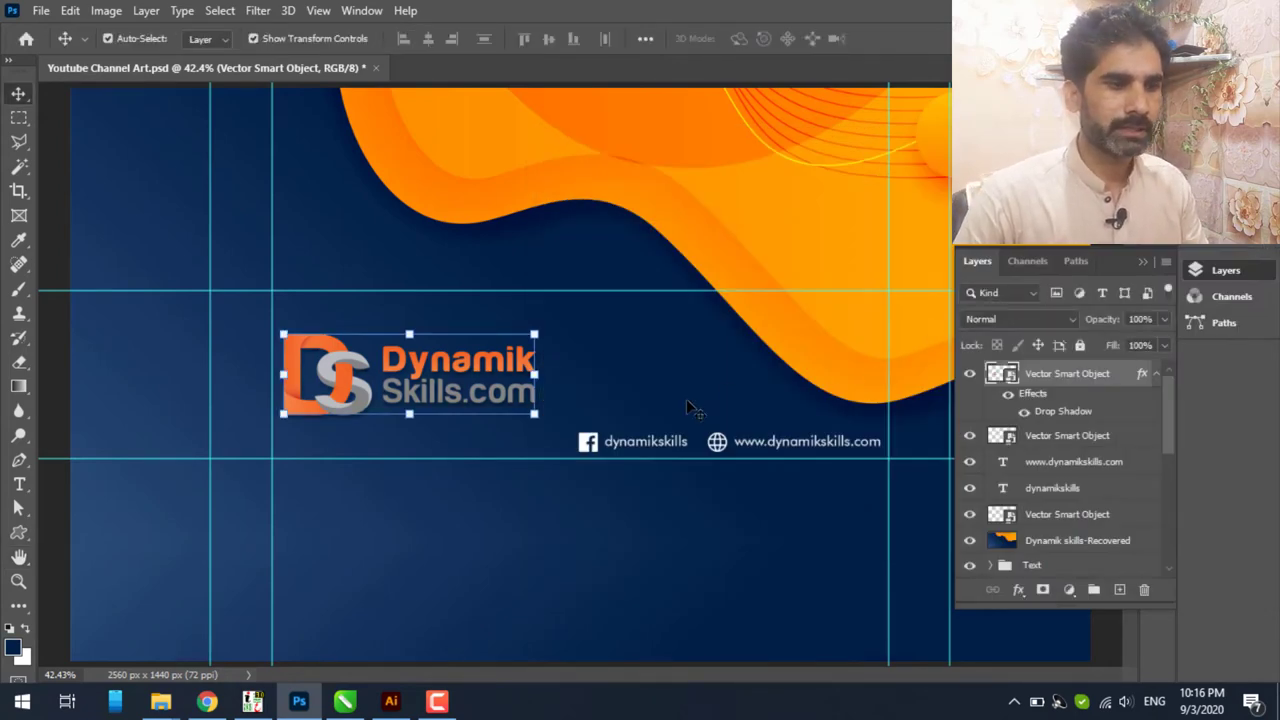
left_click(1144, 263)
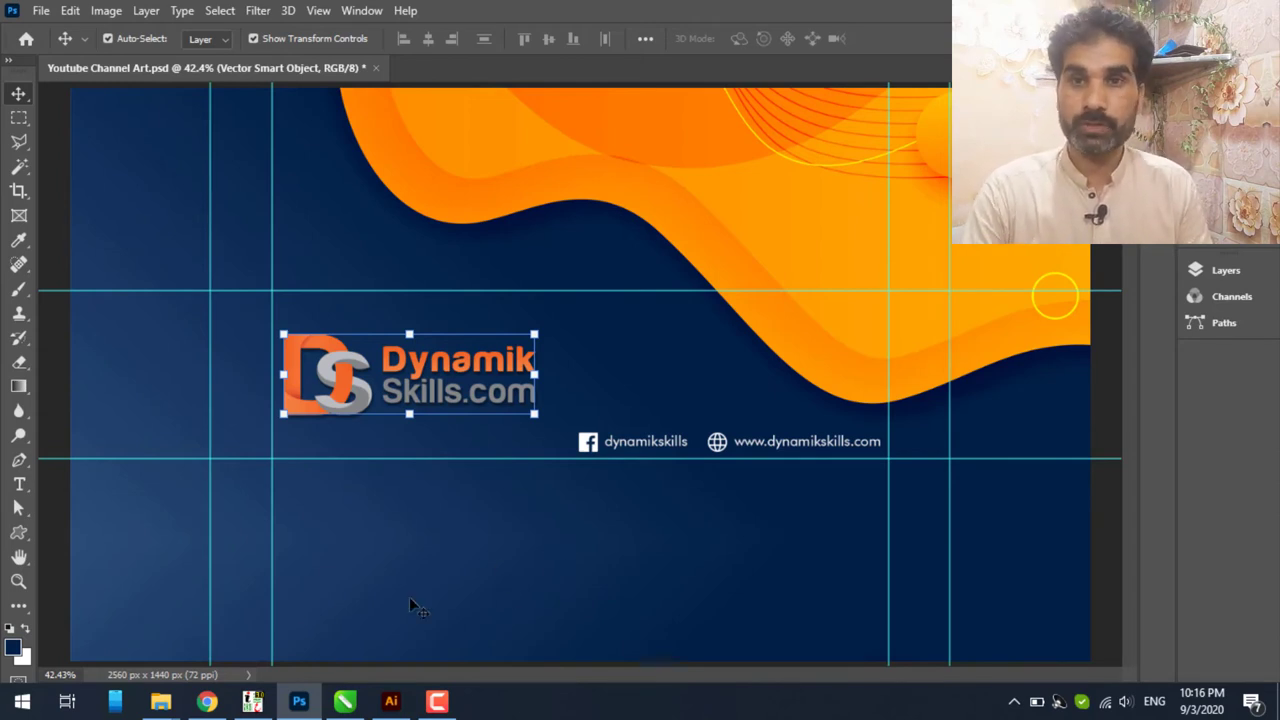
left_click(207, 703)
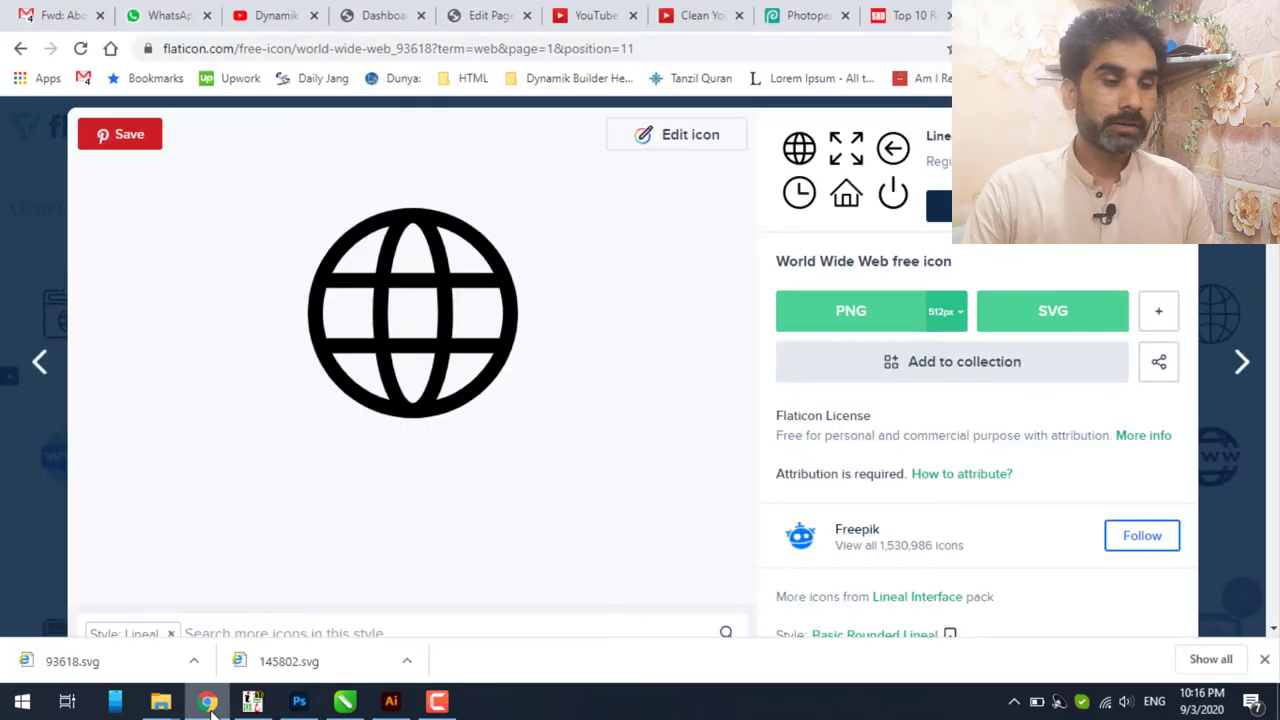
- Close the KNOWLEDGE With FUN banner in Photopea without saving and dismiss the downloads bar
left_click(812, 20)
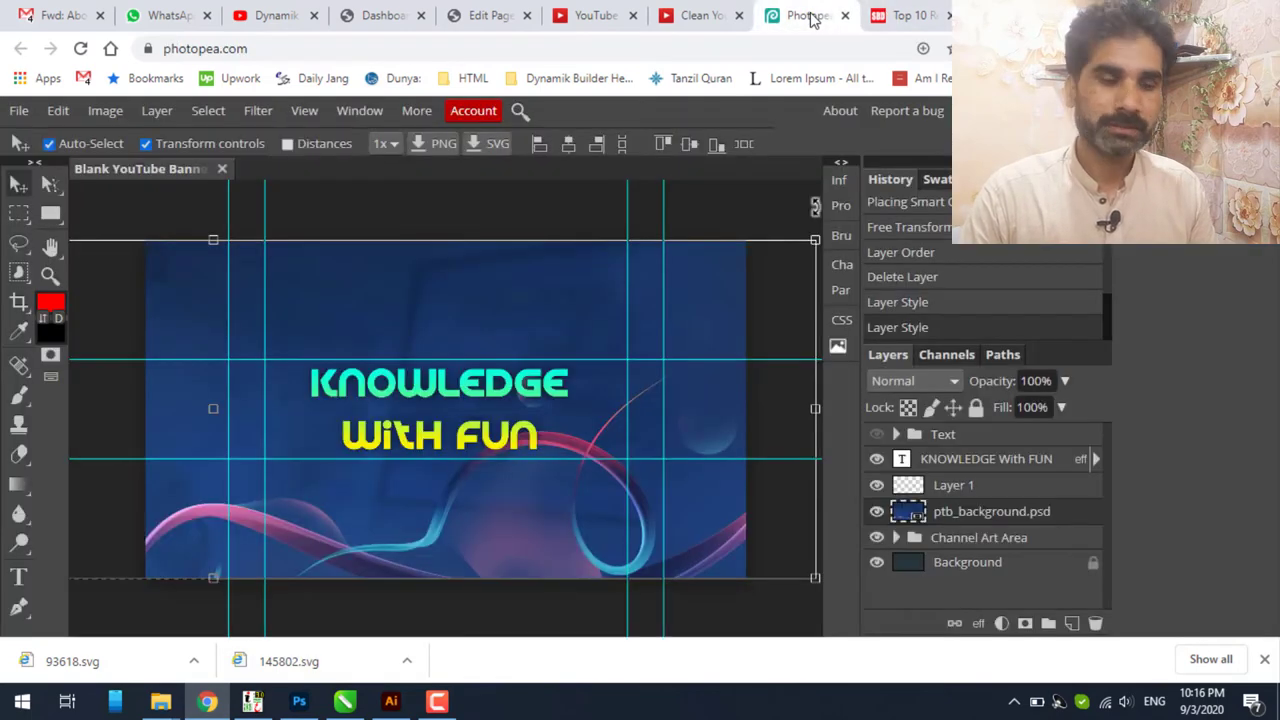
left_click(221, 168)
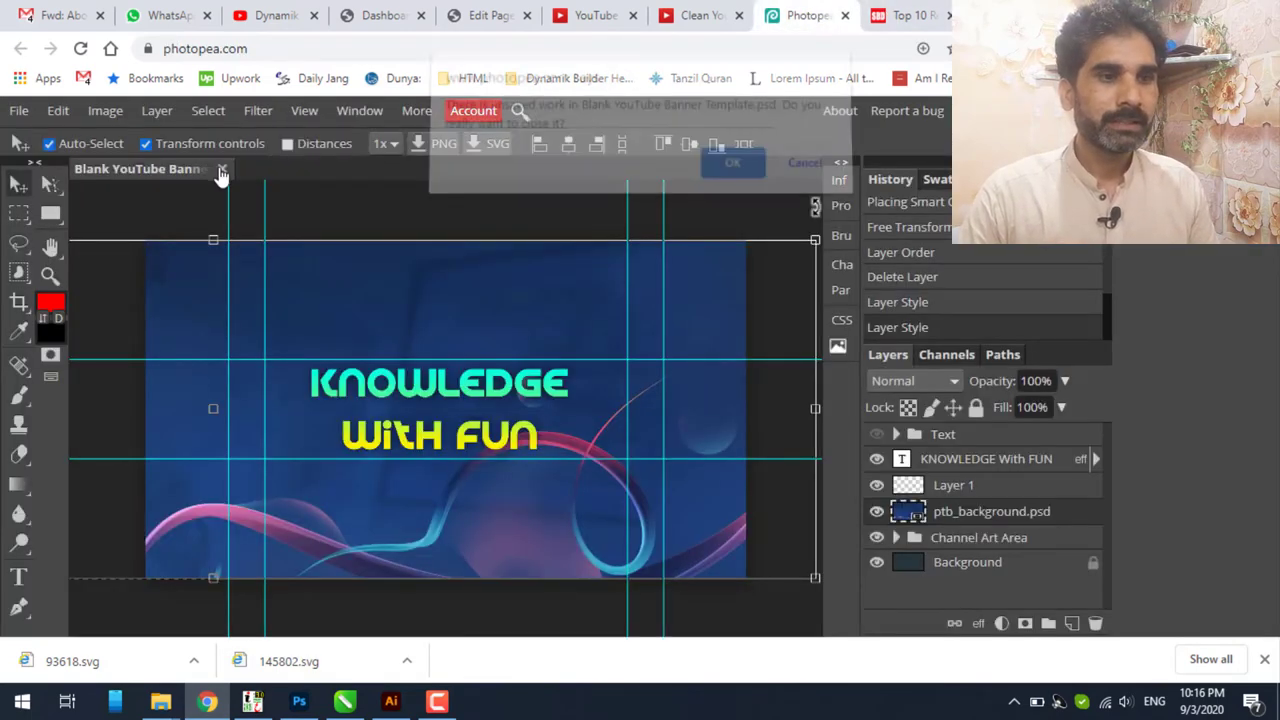
left_click(731, 170)
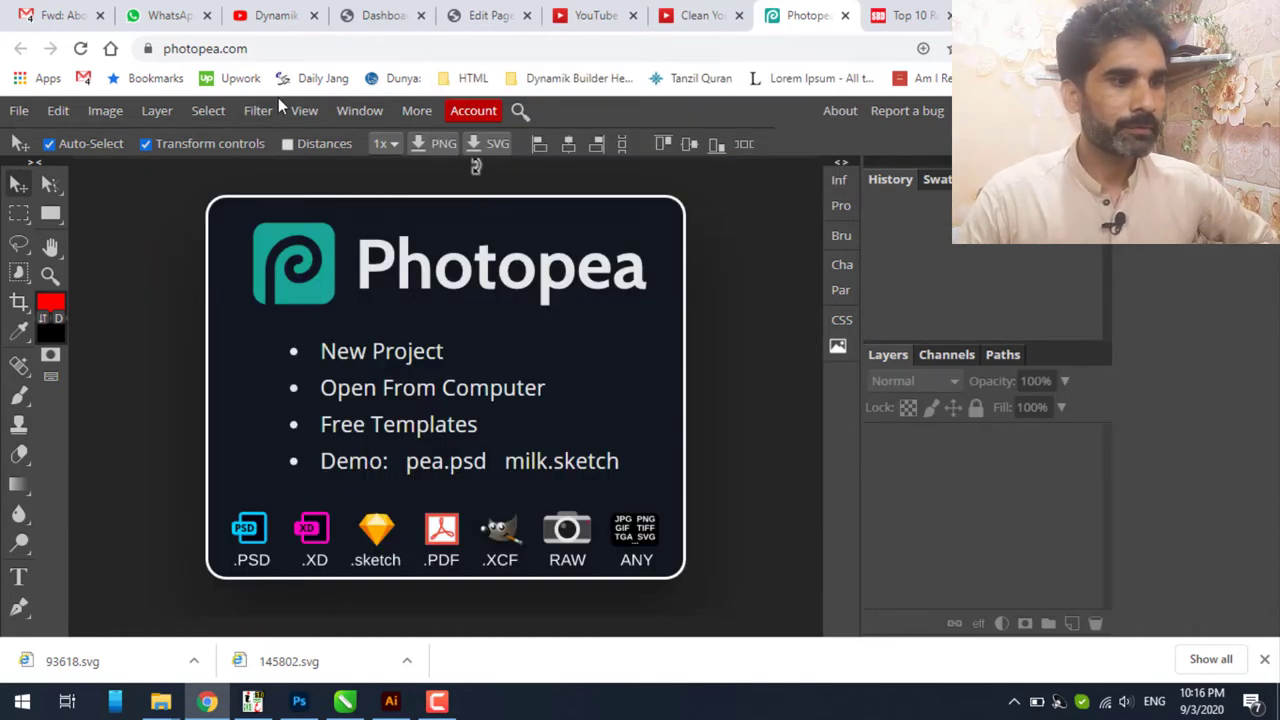
left_click(1264, 660)
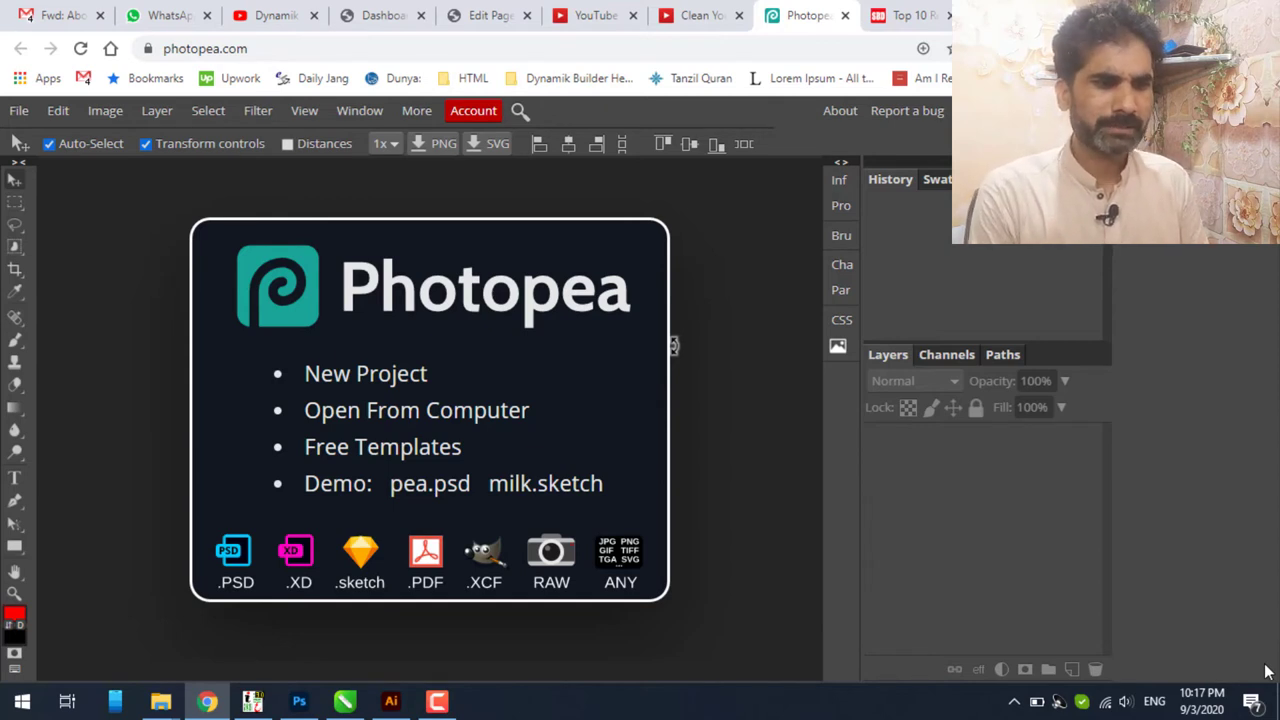
- Browse Photopea's Free Templates gallery, close it, and return to Photoshop
left_click(356, 450)
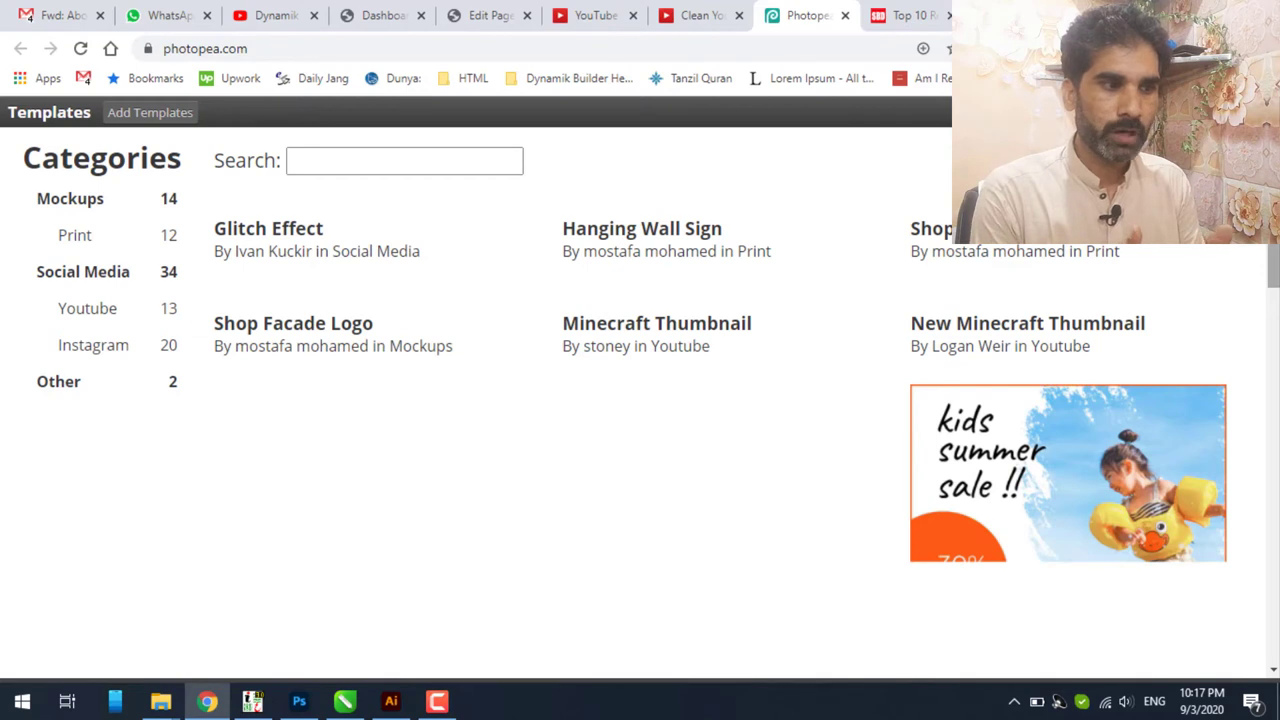
key("Escape")
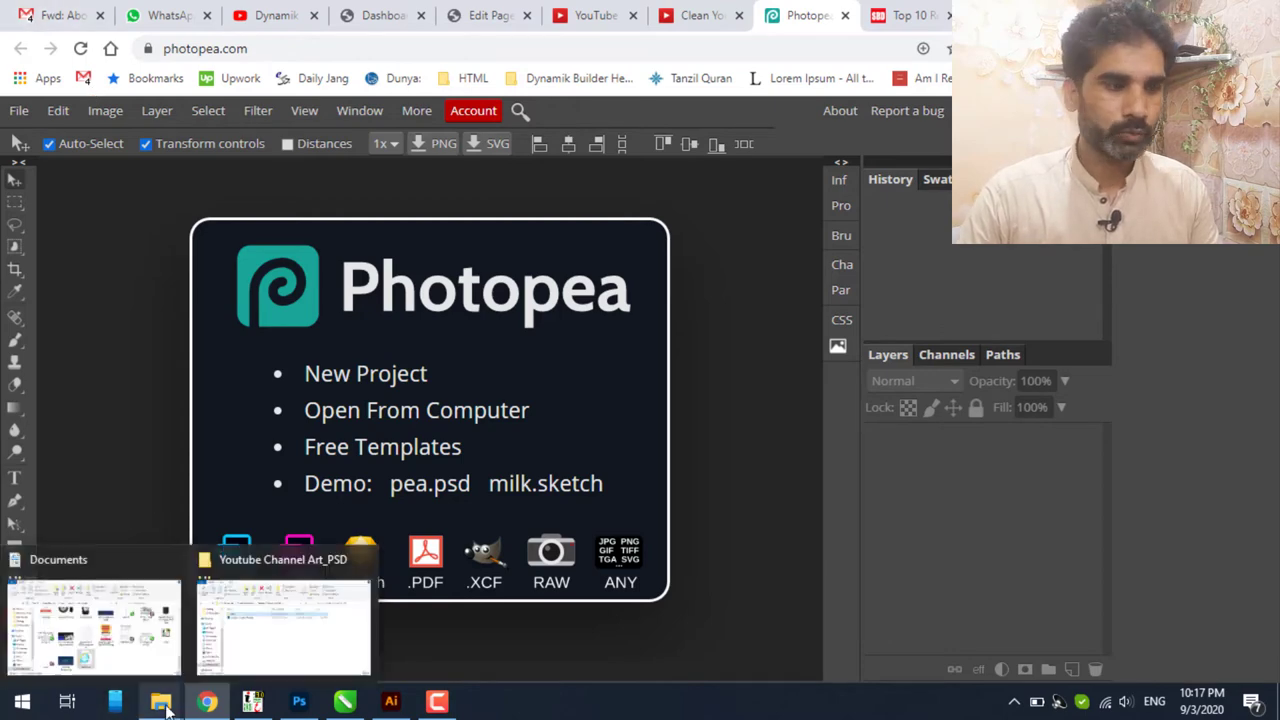
left_click(292, 703)
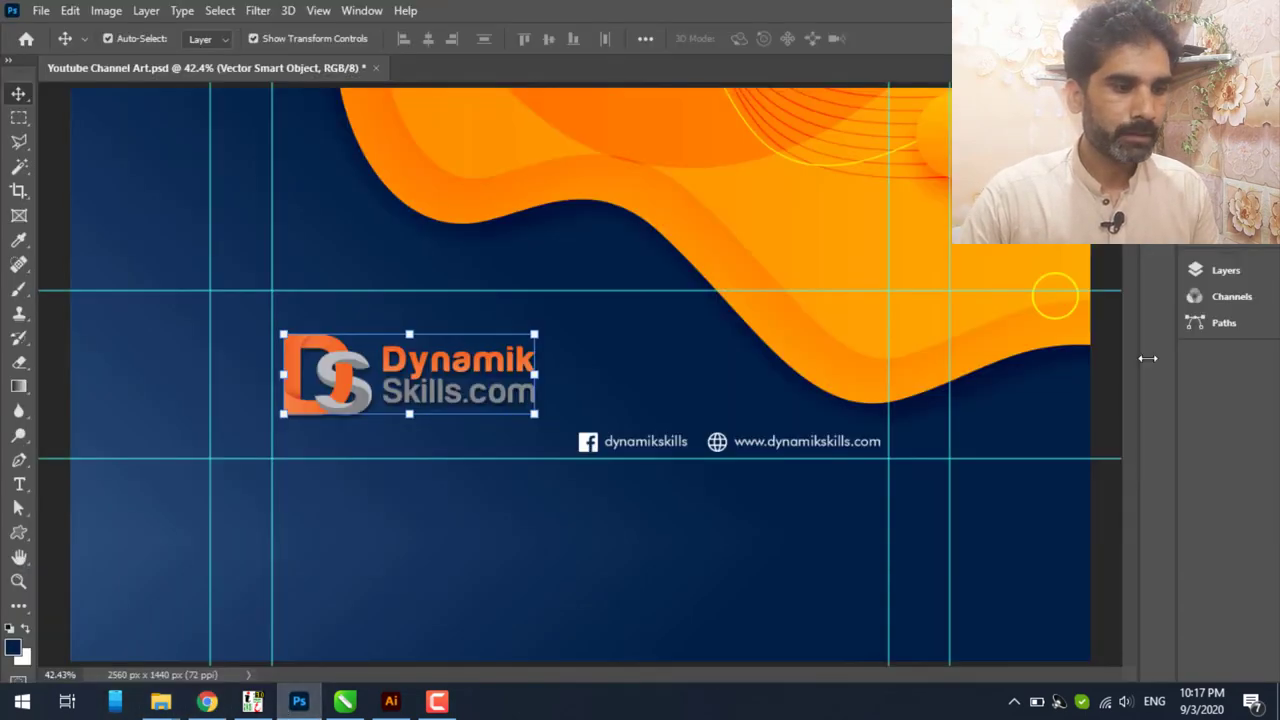
- Toggle the background art and logo layers off and back on, then save Youtube Channel Art.psd
left_click(1243, 273)
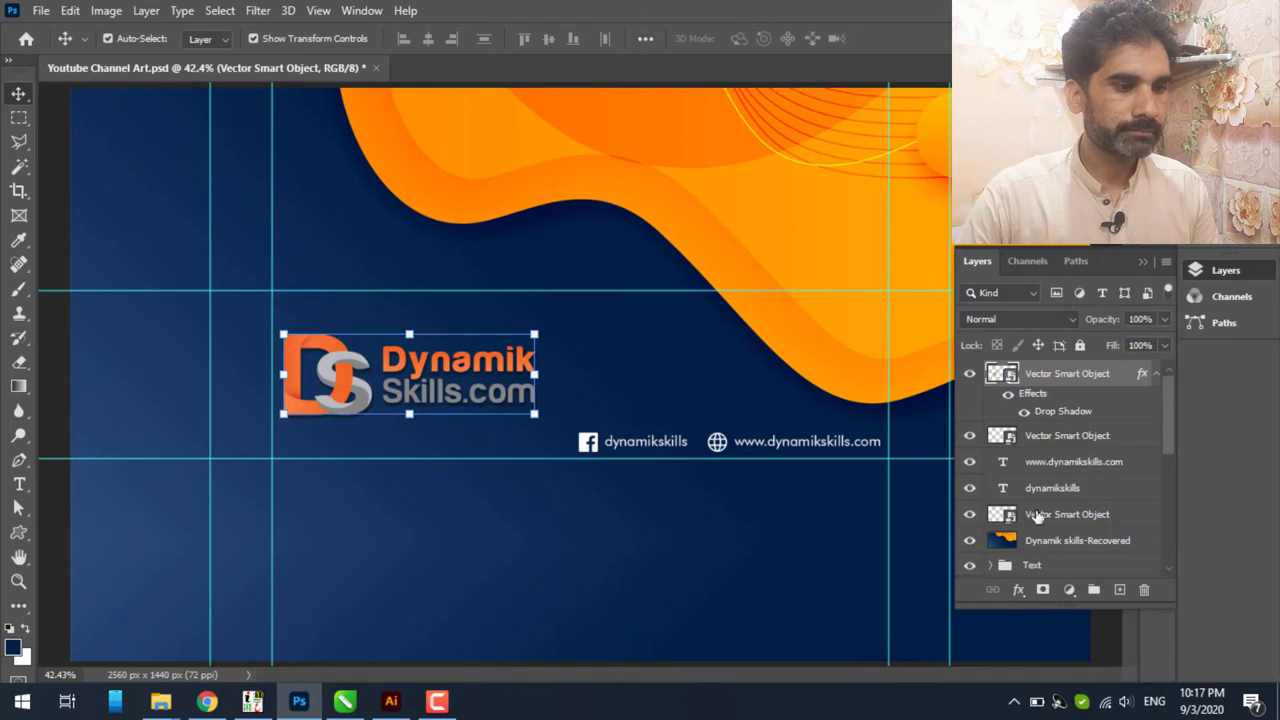
left_click(970, 540)
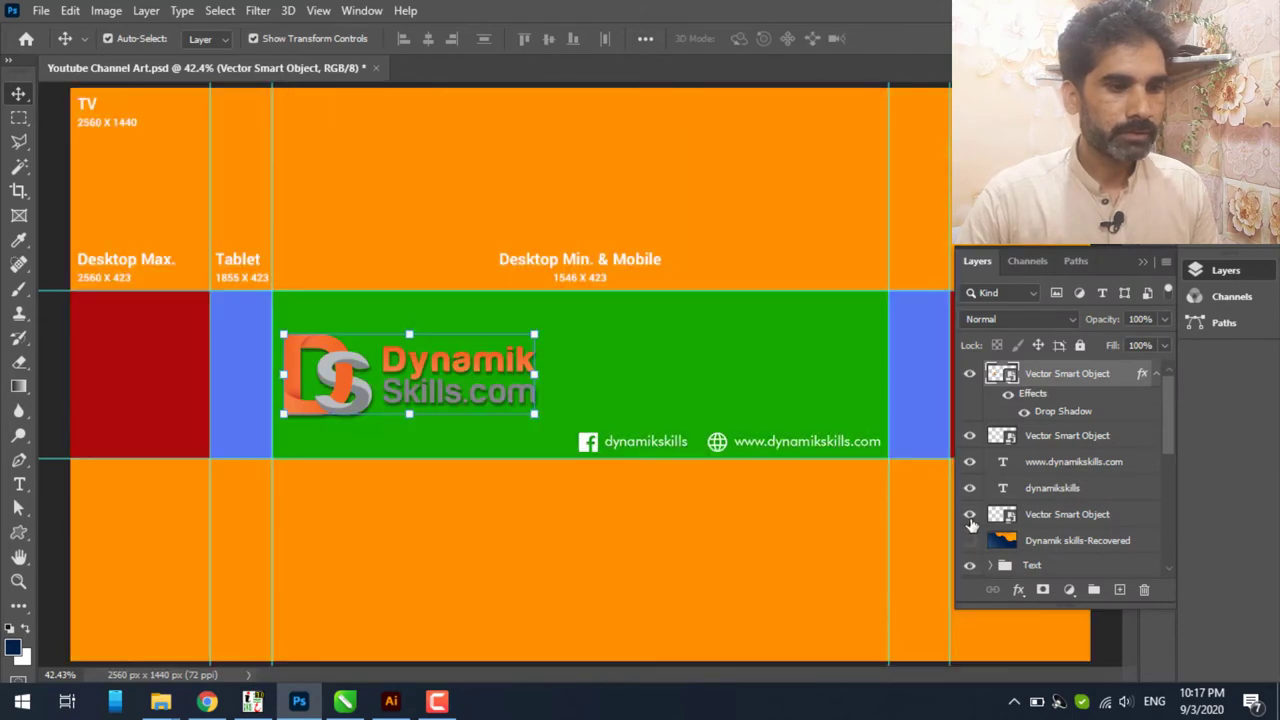
left_click(970, 374)
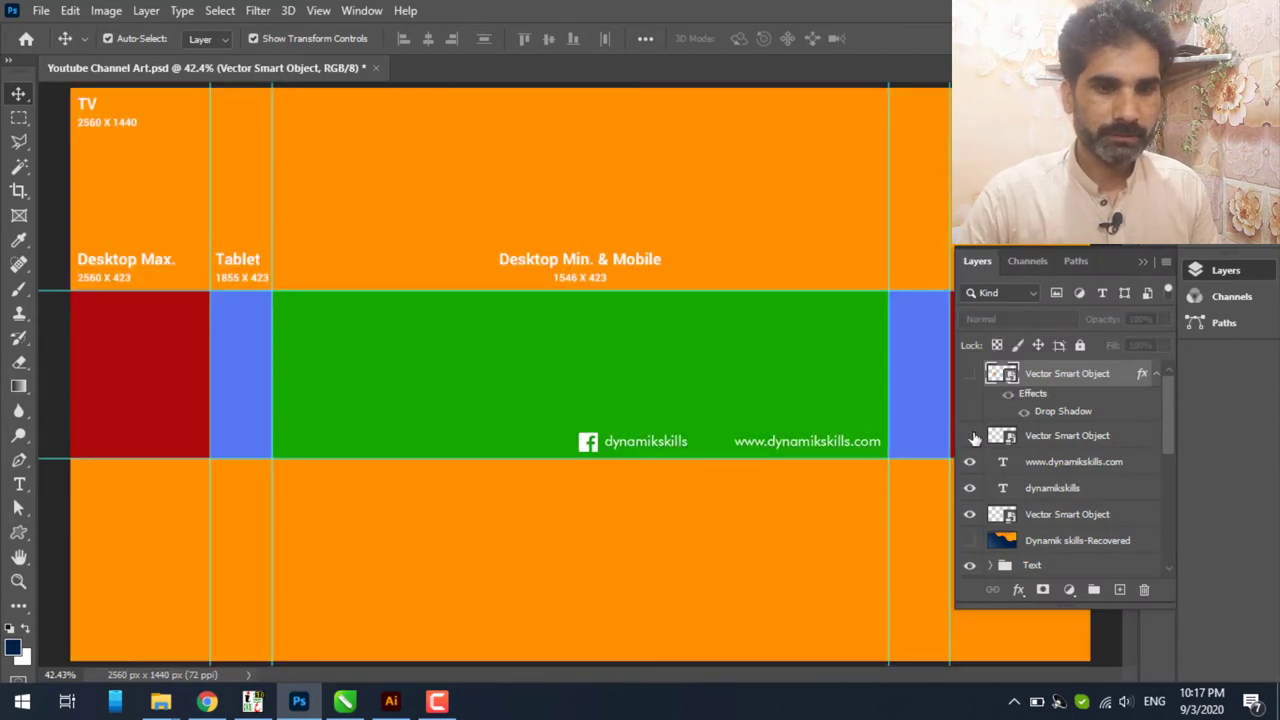
left_click(970, 435)
left_click(970, 373)
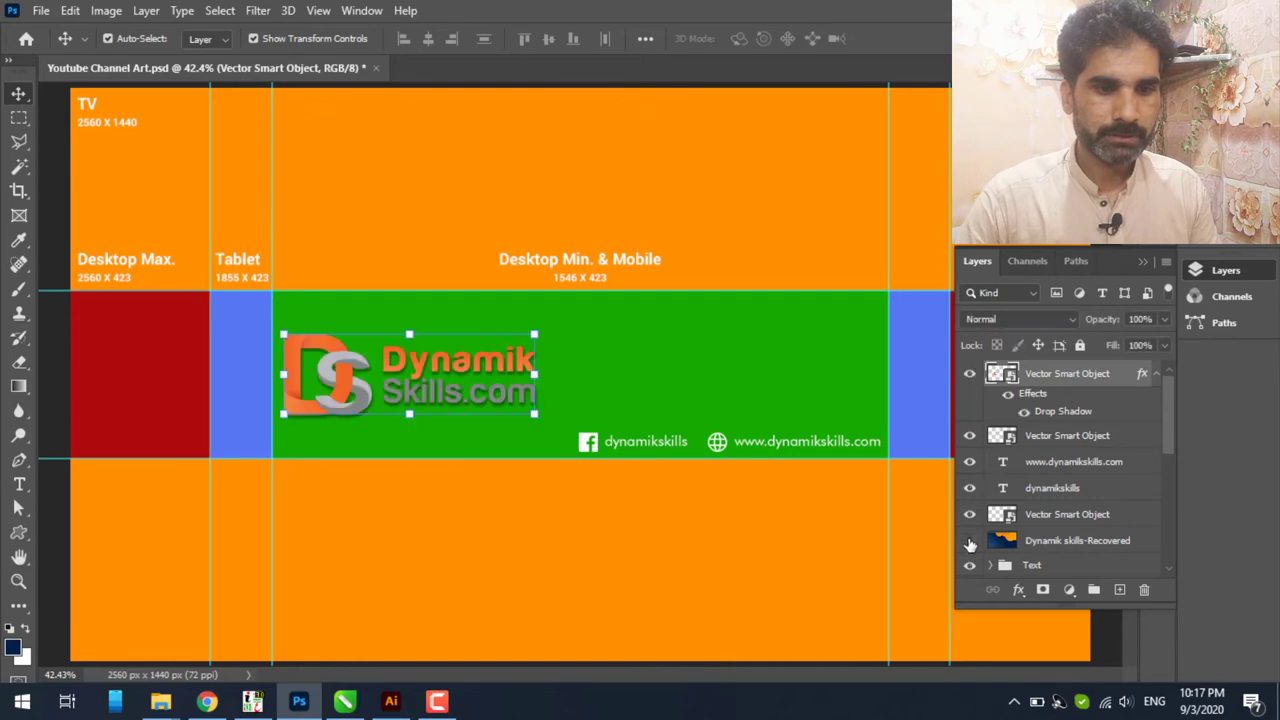
left_click(969, 541)
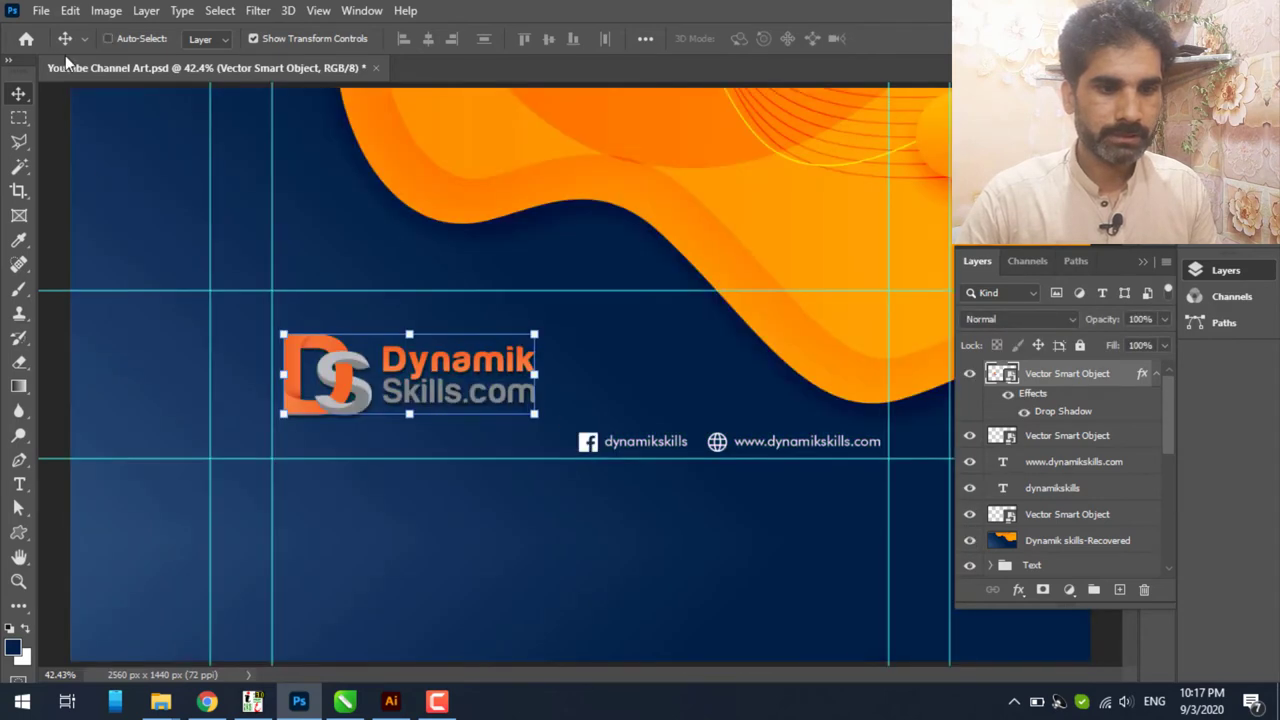
key("ctrl+s")
mouse_move(160, 701)
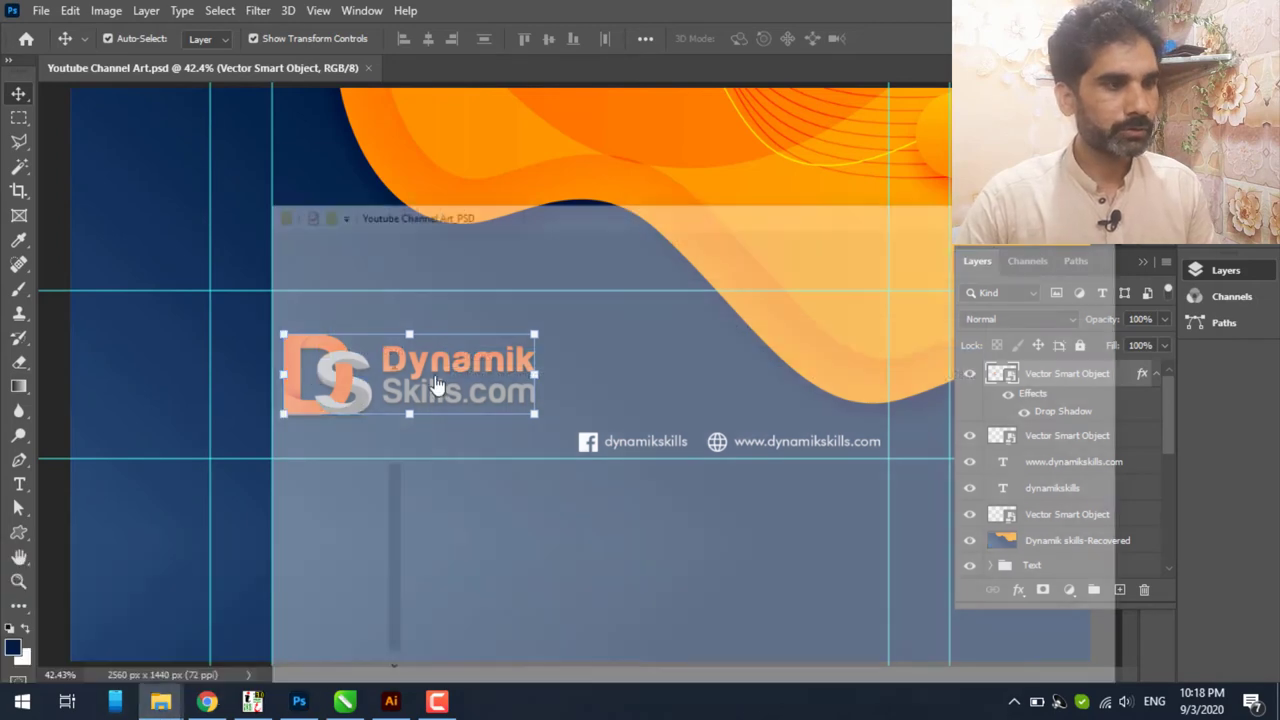
- Copy the Youtube Channel Art_PSD folder address in File Explorer and return to Photopea
left_click(260, 640)
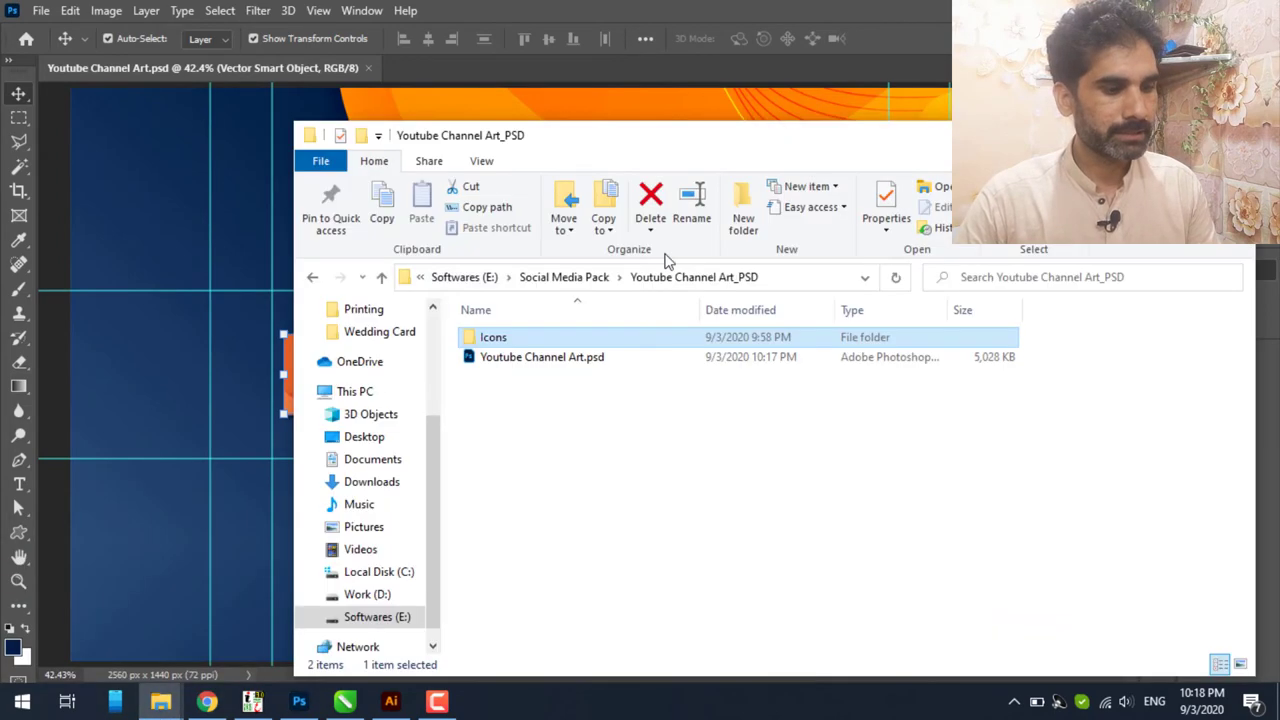
right_click(786, 276)
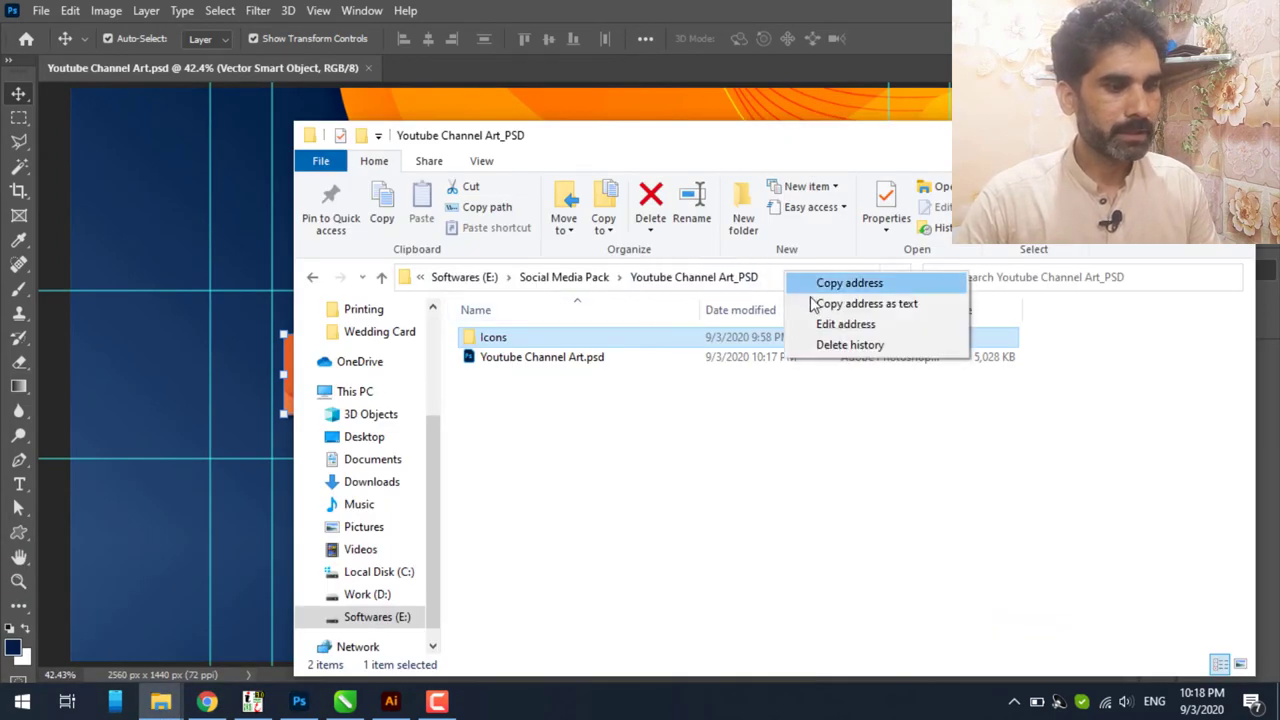
left_click(811, 300)
left_click(207, 701)
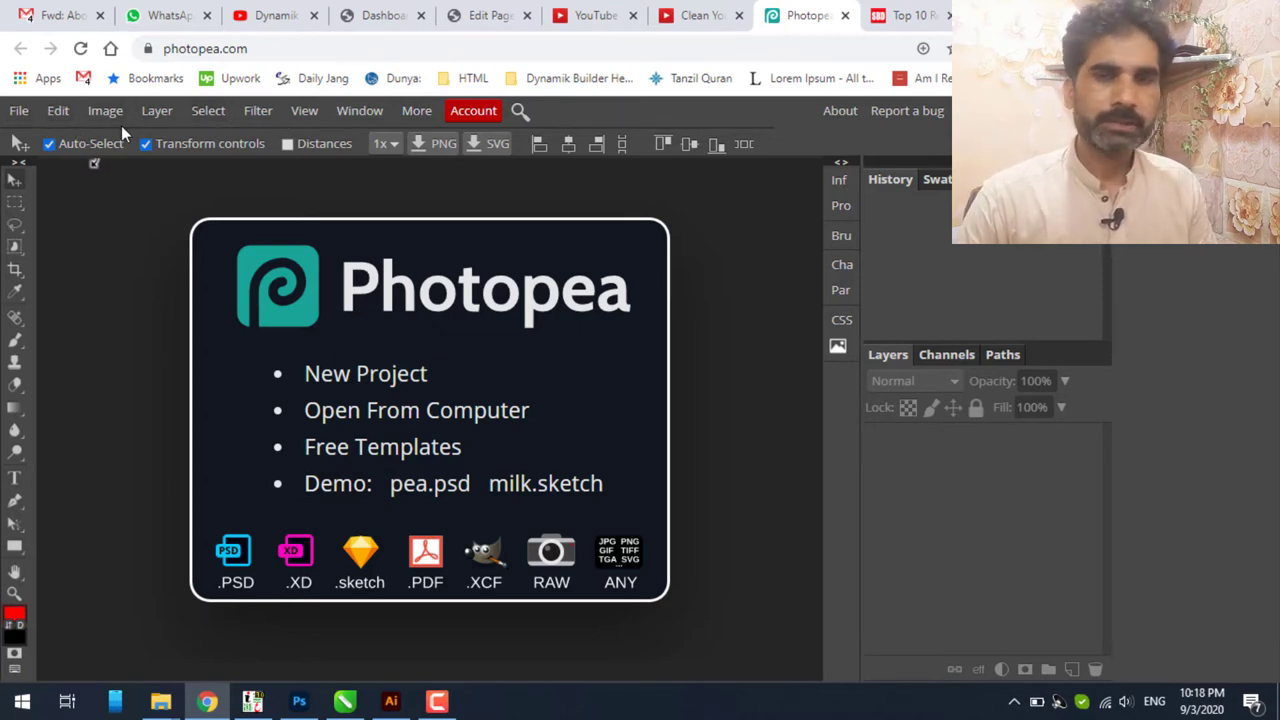
- Open Youtube Channel Art.psd in Photopea via the pasted Youtube Channel Art_PSD folder path
left_click(31, 117)
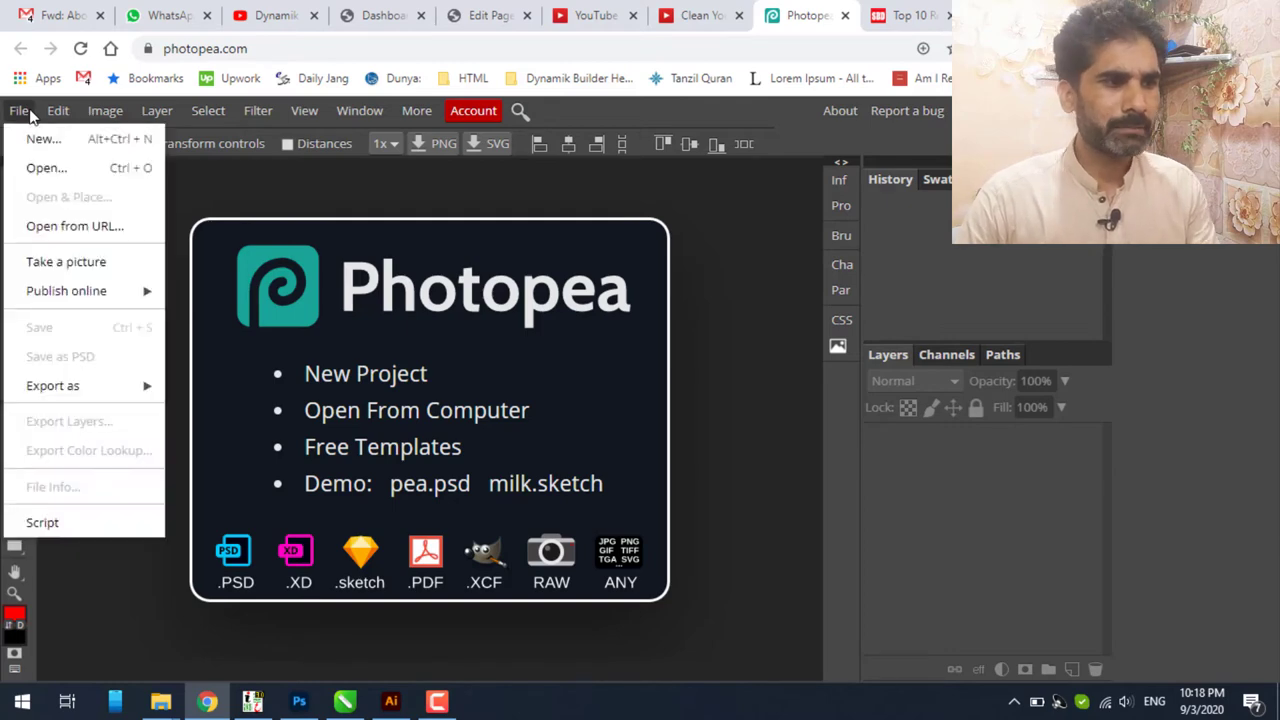
left_click(41, 172)
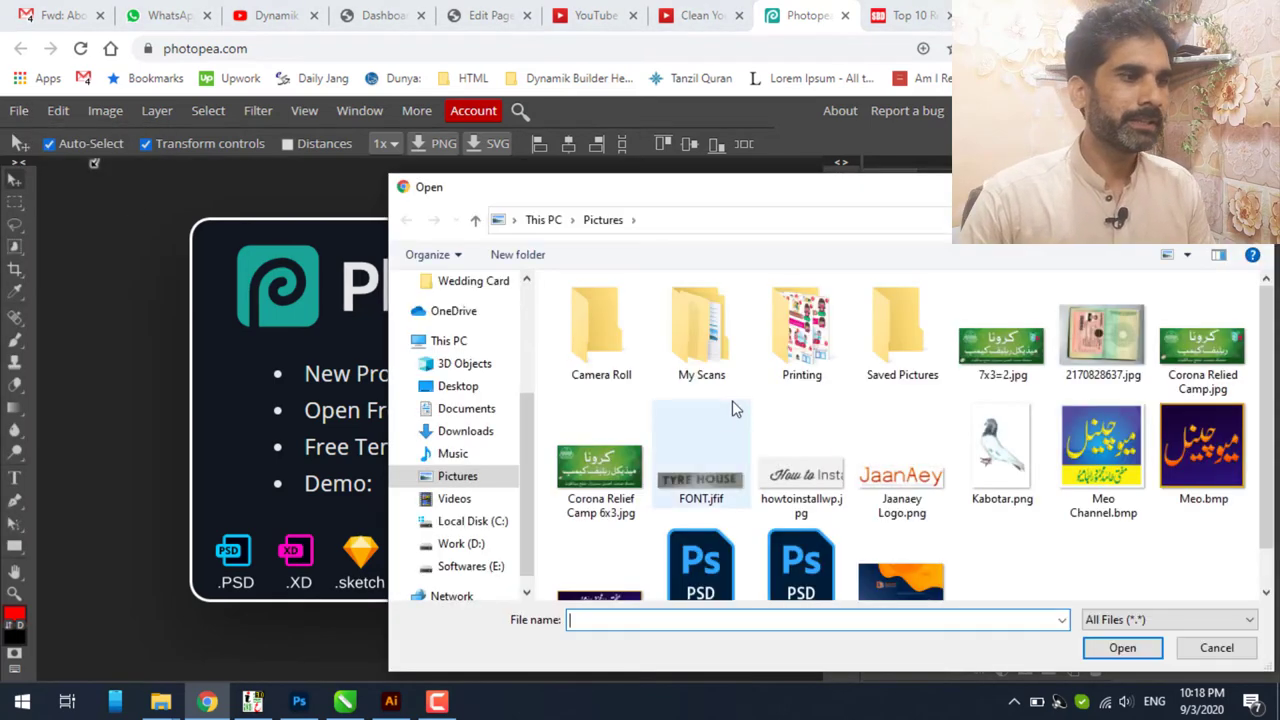
type("E:\\Social Media Pack\\Youtube Channel Art_PSD")
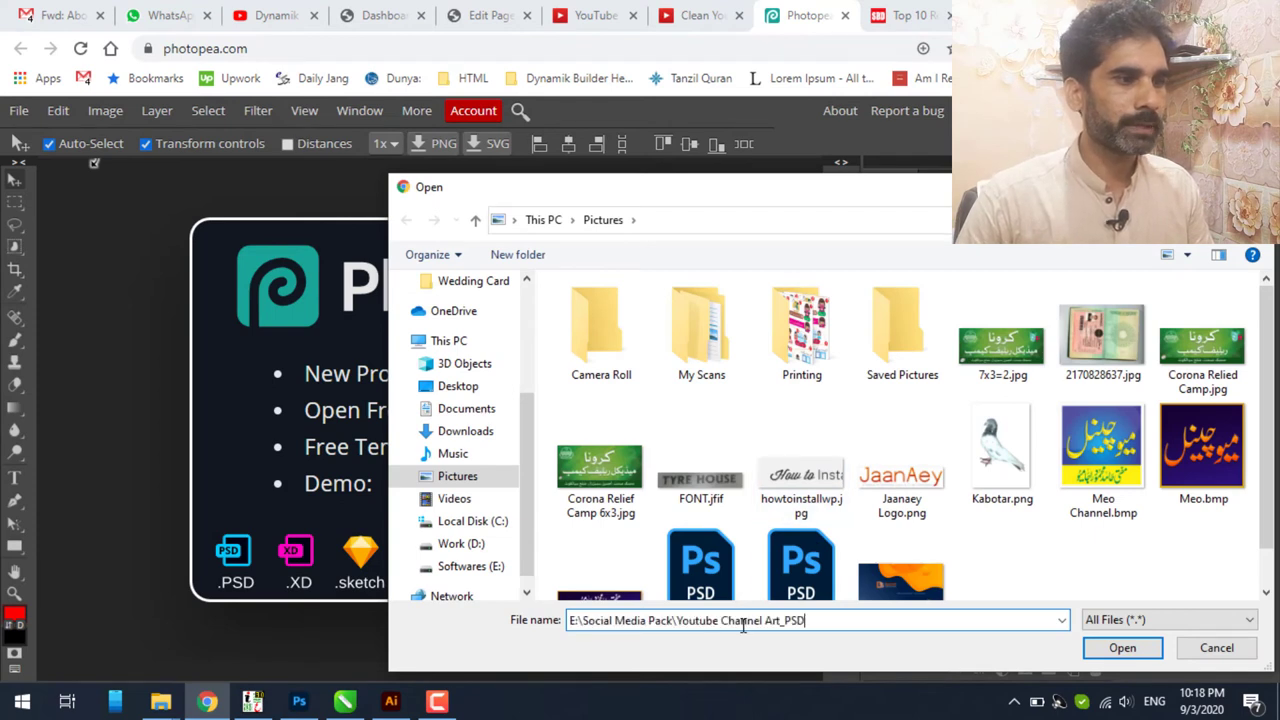
key("Return")
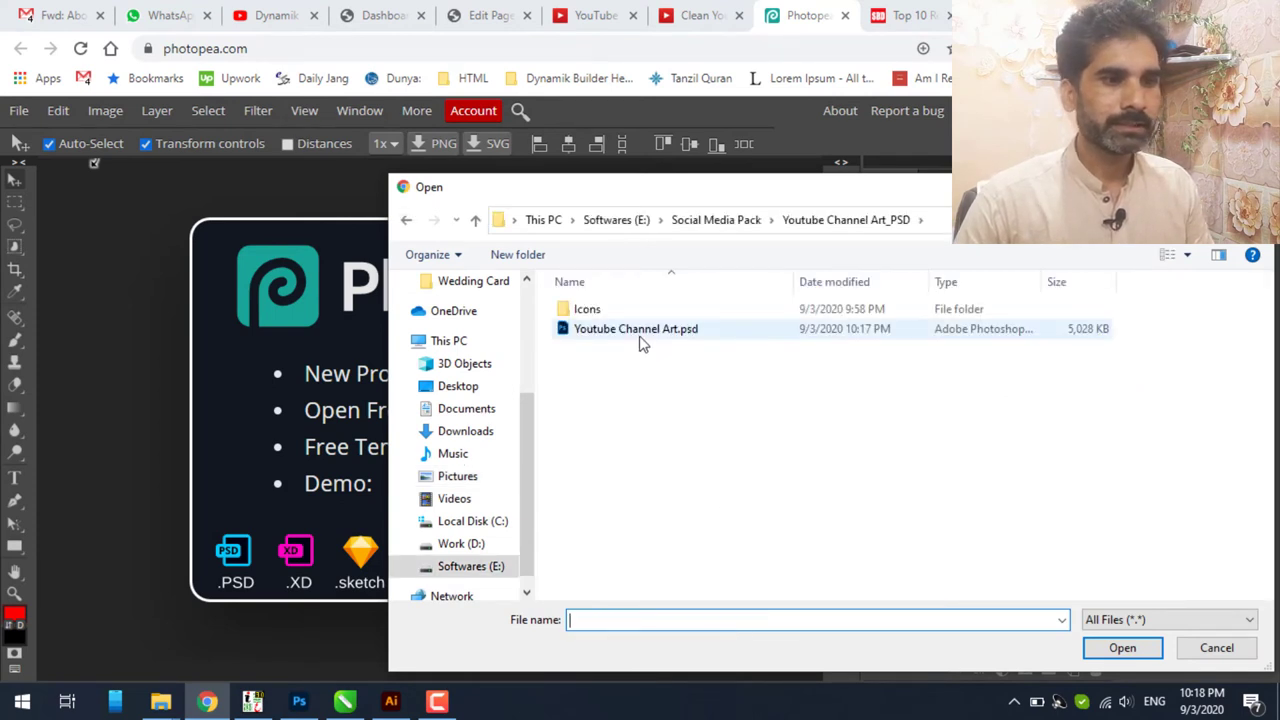
left_click(647, 330)
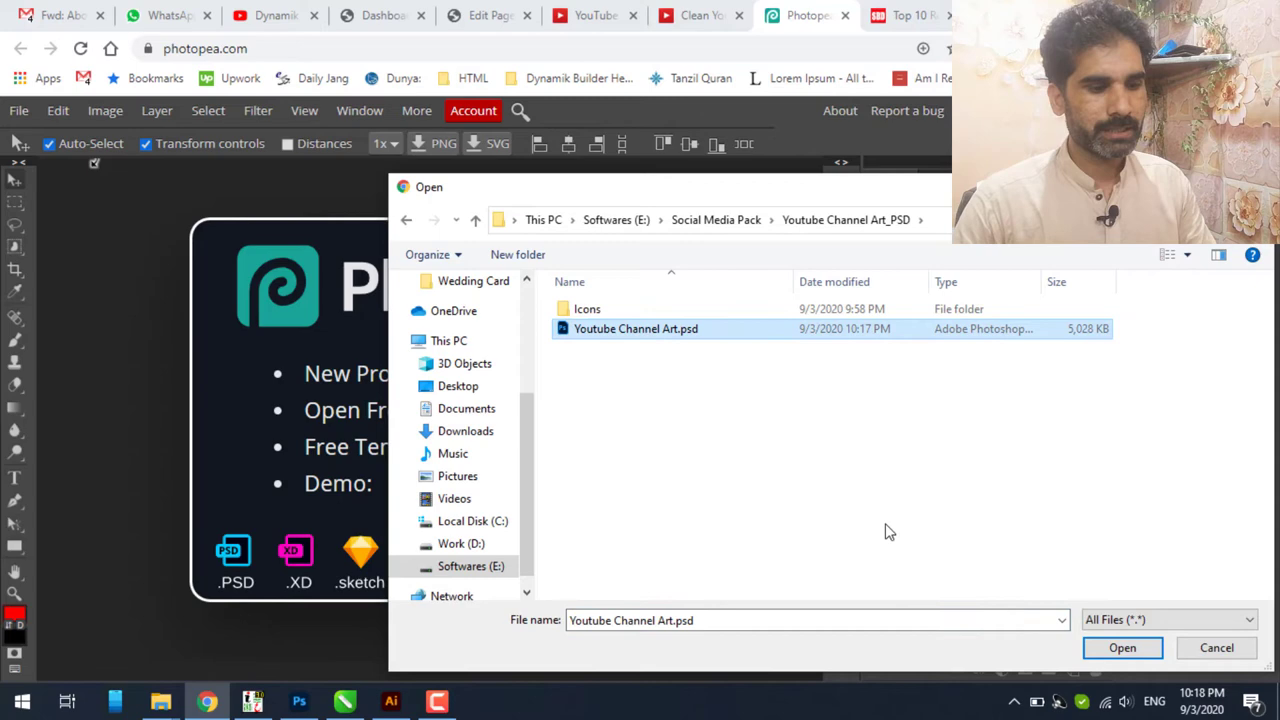
left_click(1110, 648)
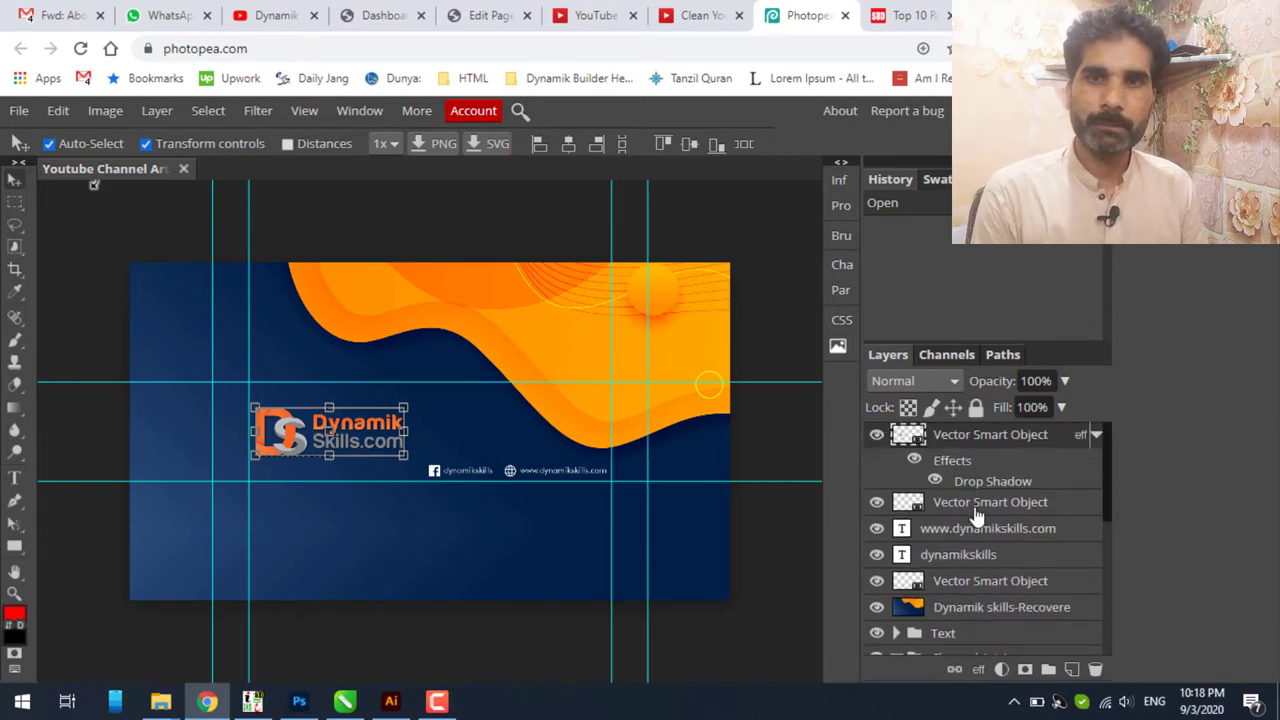
left_click(298, 701)
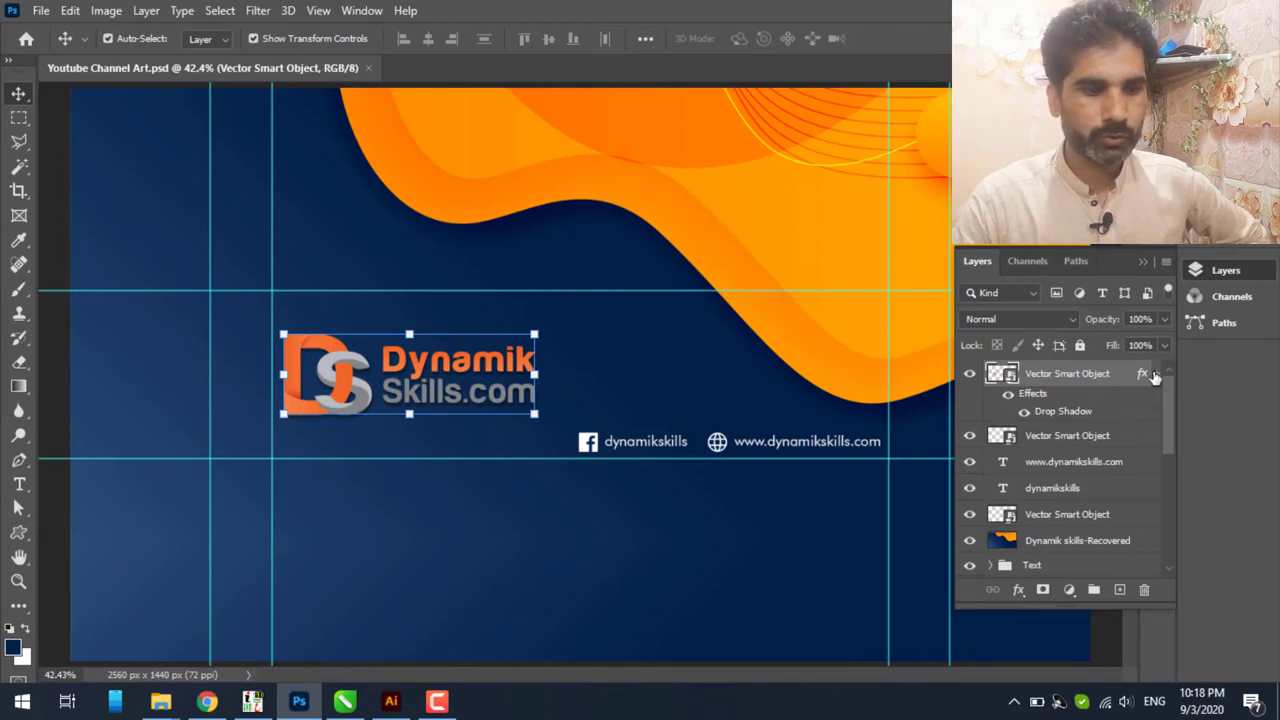
left_click(1153, 375)
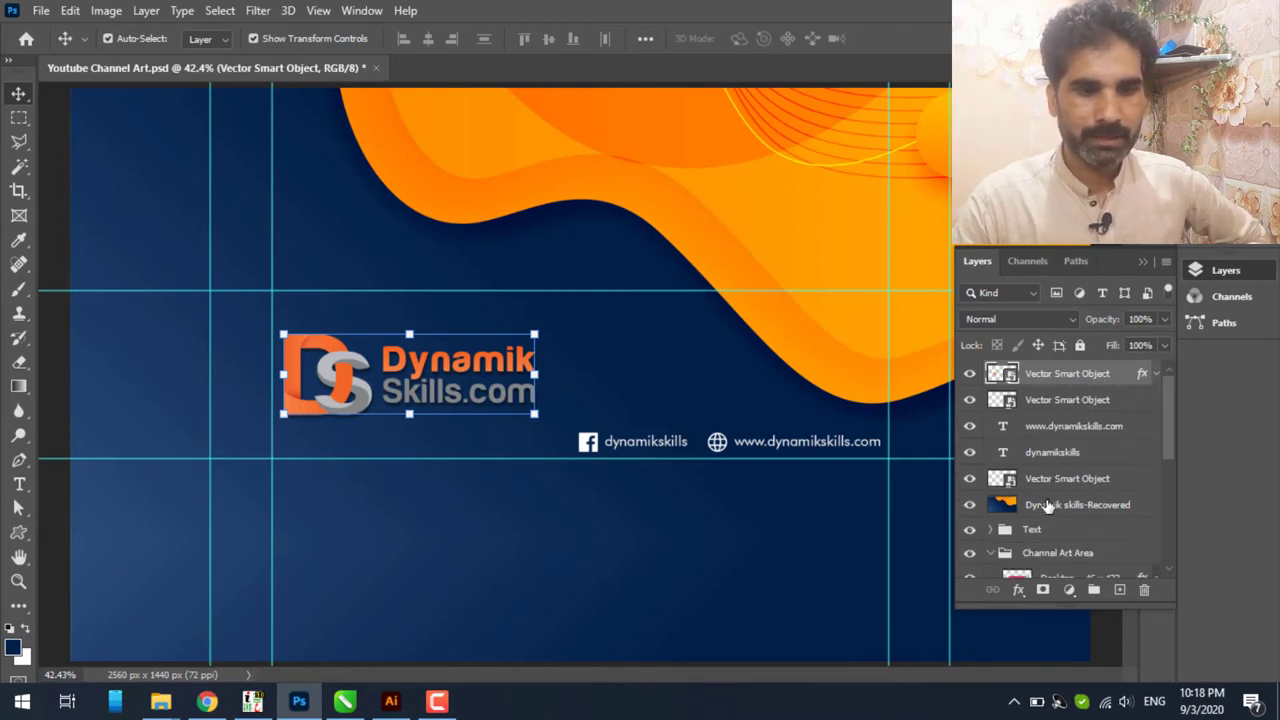
scroll(1128, 487, "down", 1)
scroll(1022, 540, "up", 1)
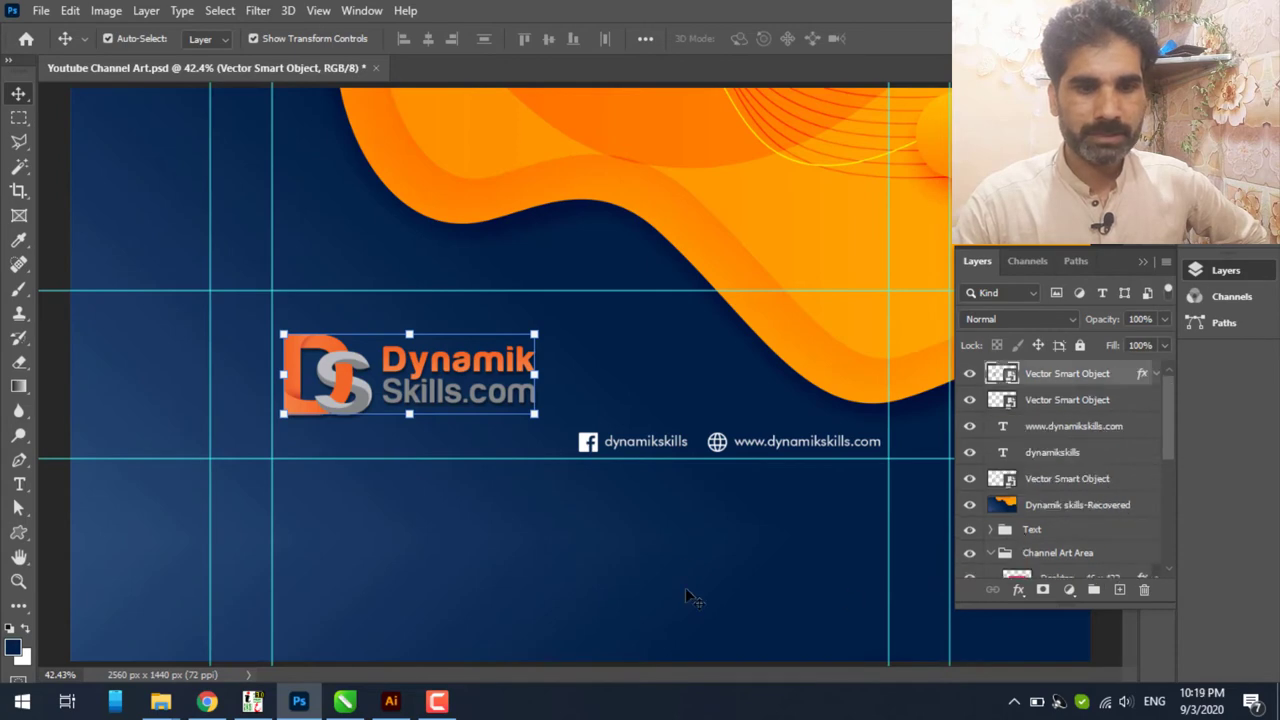
left_click(208, 702)
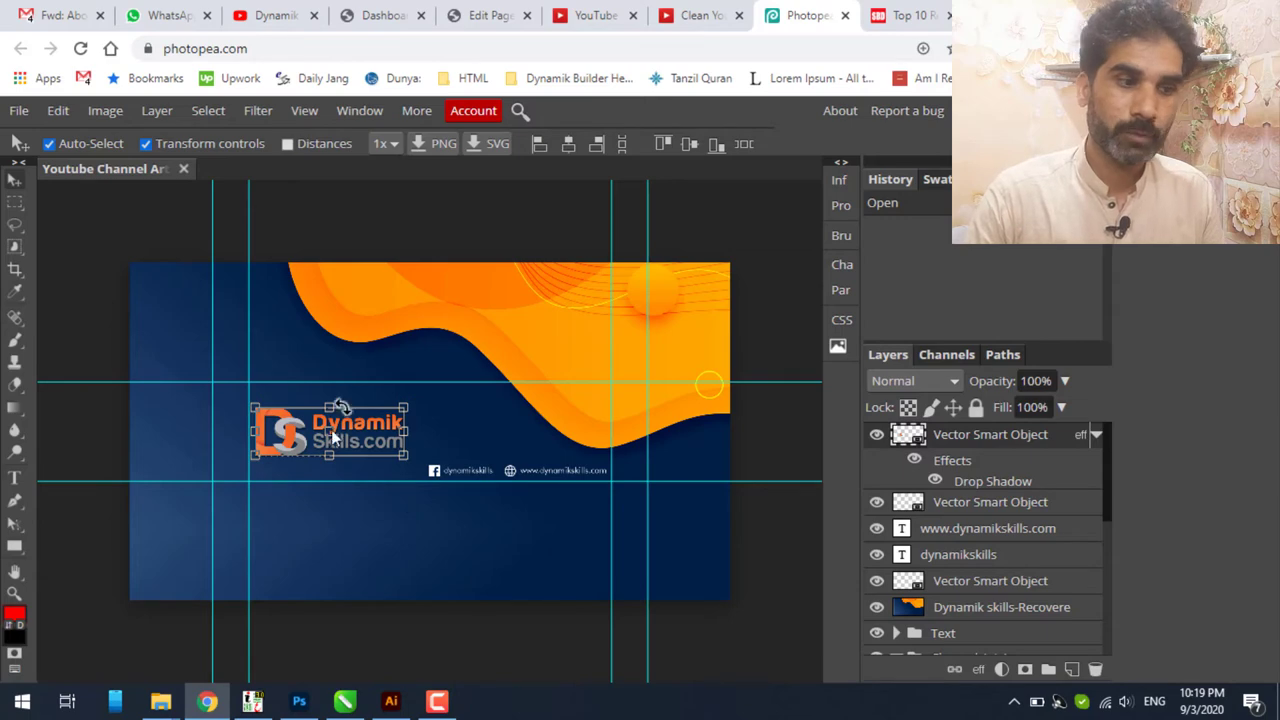
- In Illustrator, start exporting the Dynamik Skills logo document as PNG using artboards
left_click(391, 701)
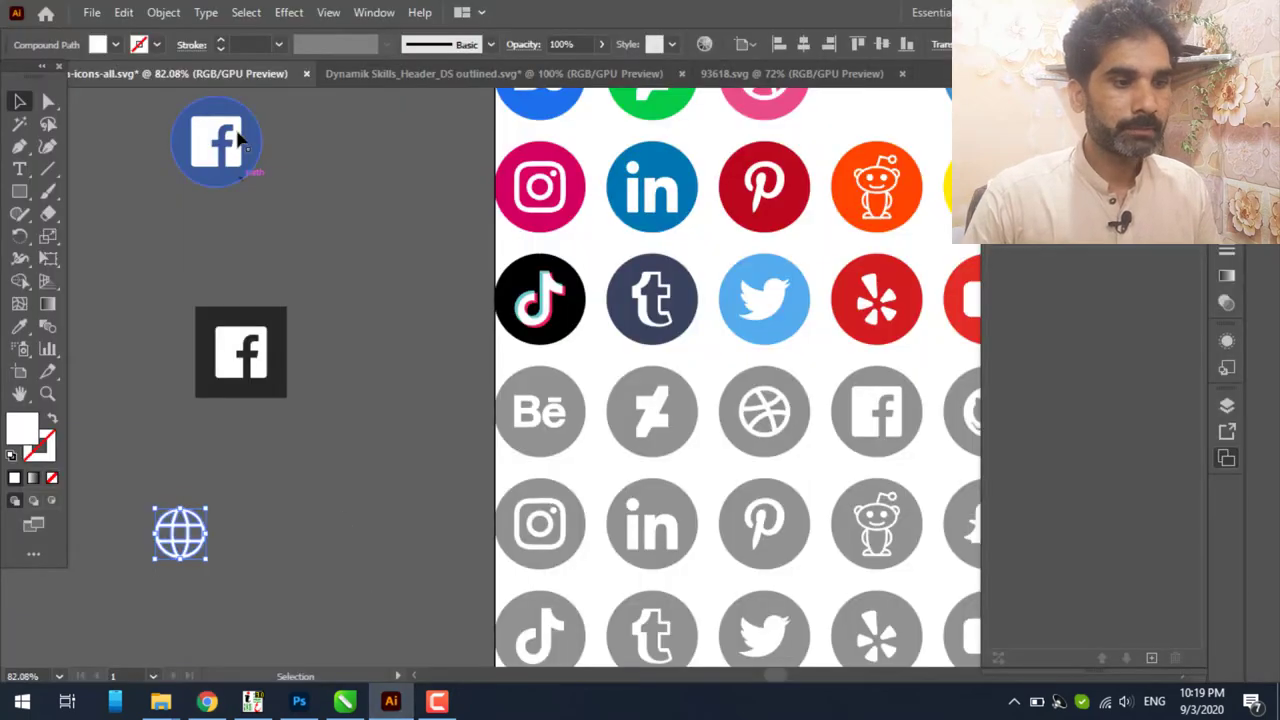
left_click(790, 73)
left_click(490, 73)
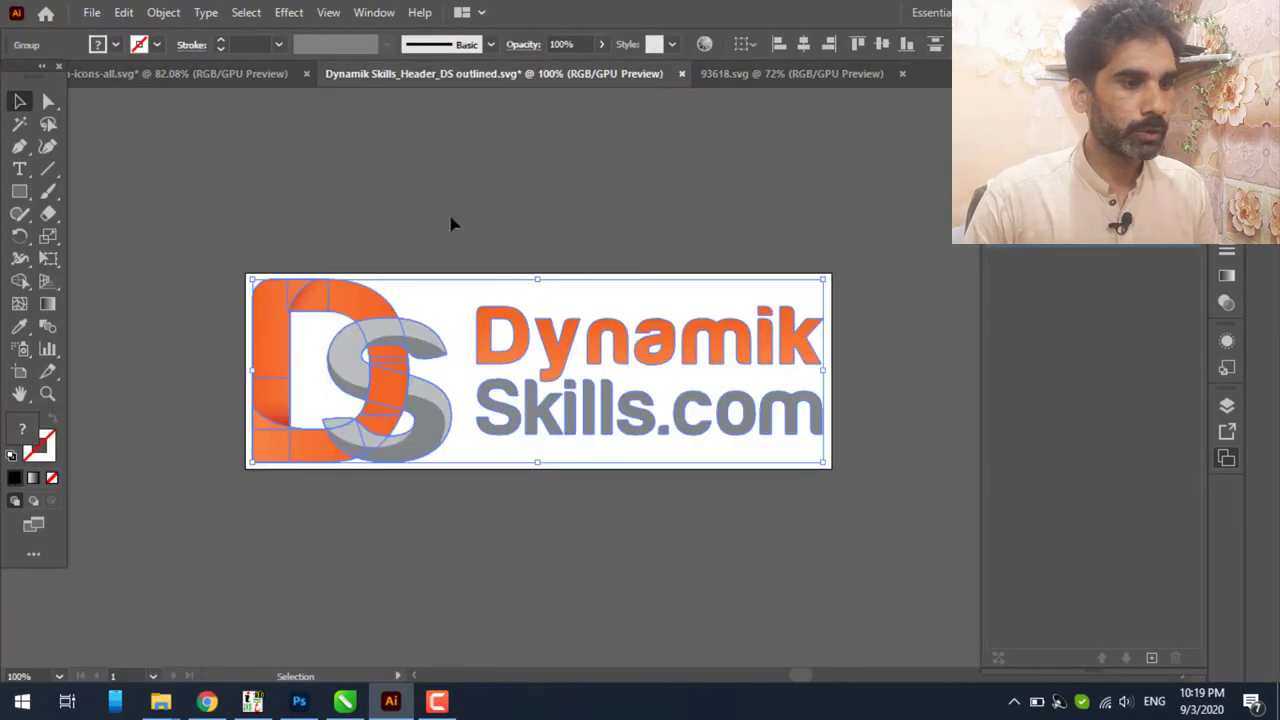
left_click(91, 14)
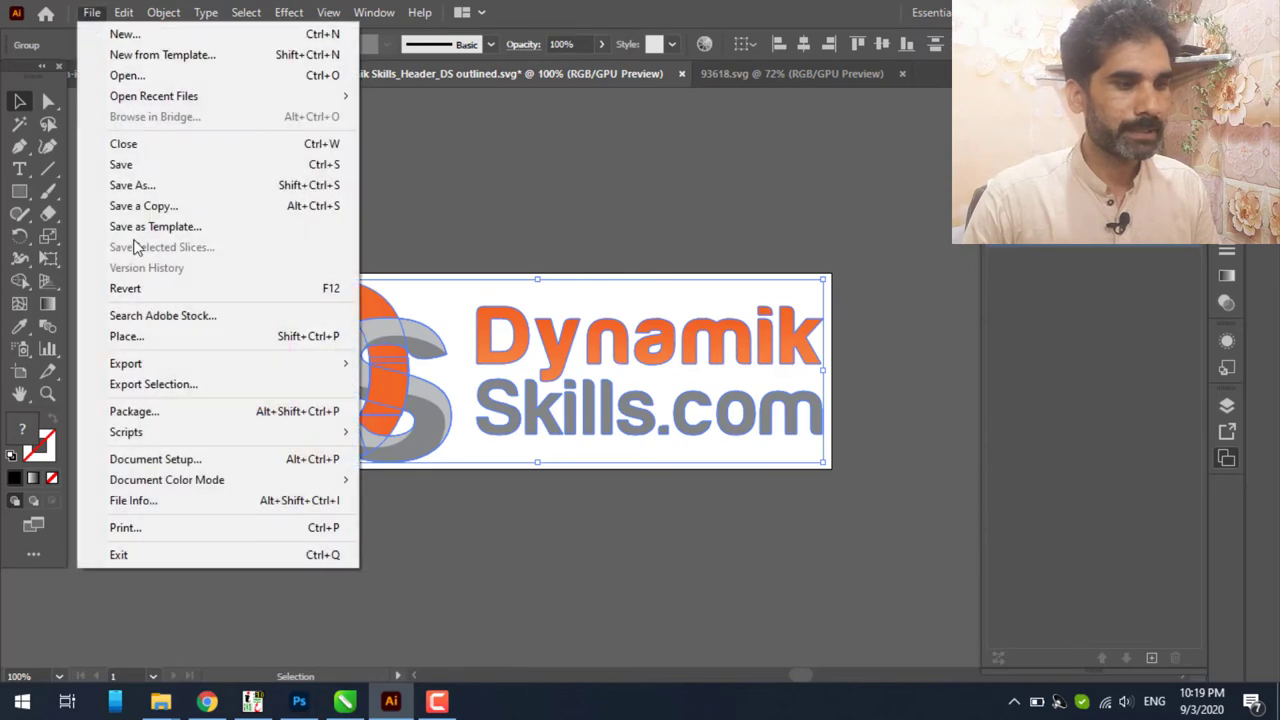
mouse_move(126, 363)
left_click(393, 388)
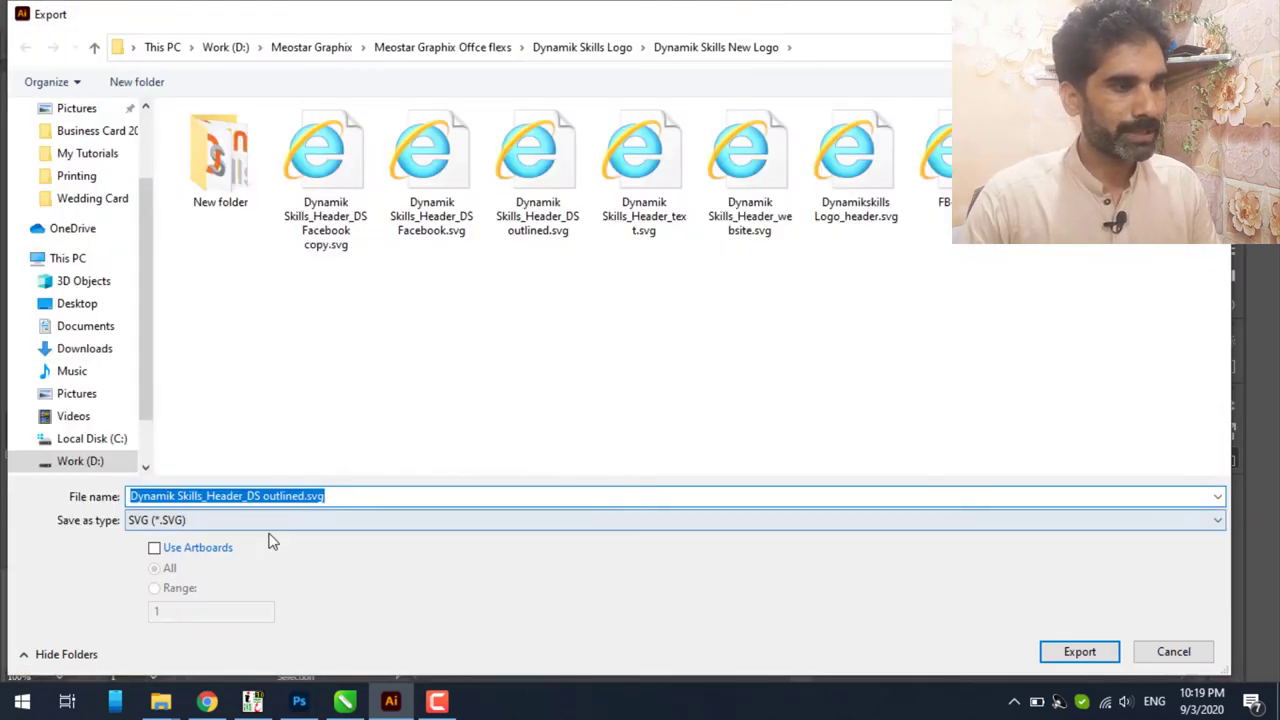
left_click(198, 548)
left_click(228, 522)
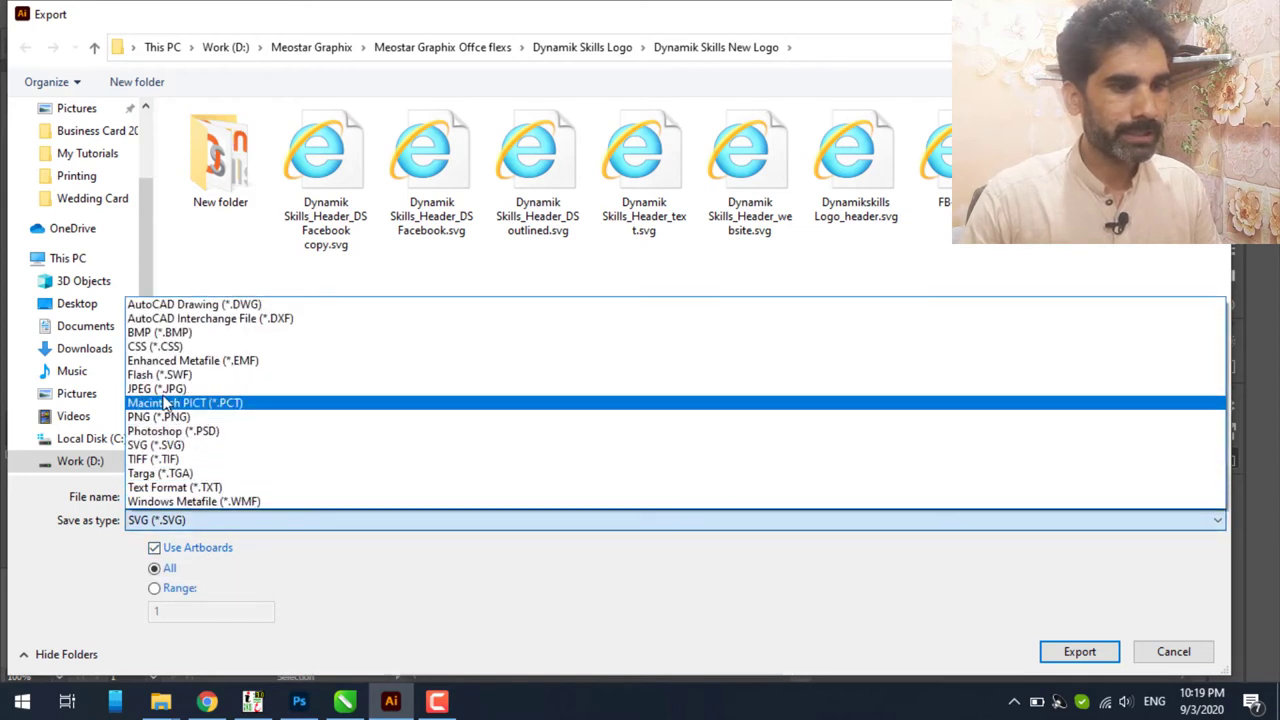
left_click(160, 416)
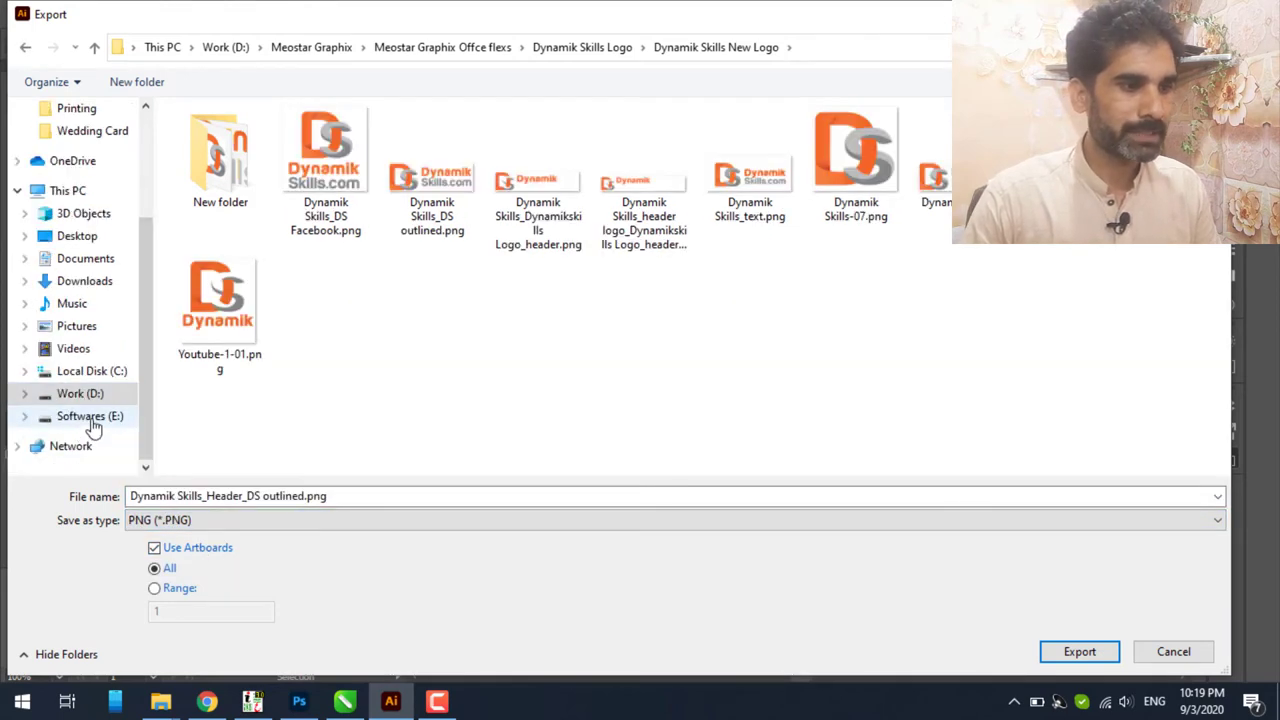
- Export it as Dynamikskills logo into Youtube Channel Art_PSD at High 300 ppi
left_click(337, 497)
key("ctrl+a")
type("E:\\Social Media Pack\\Youtube Channel Art.PSD")
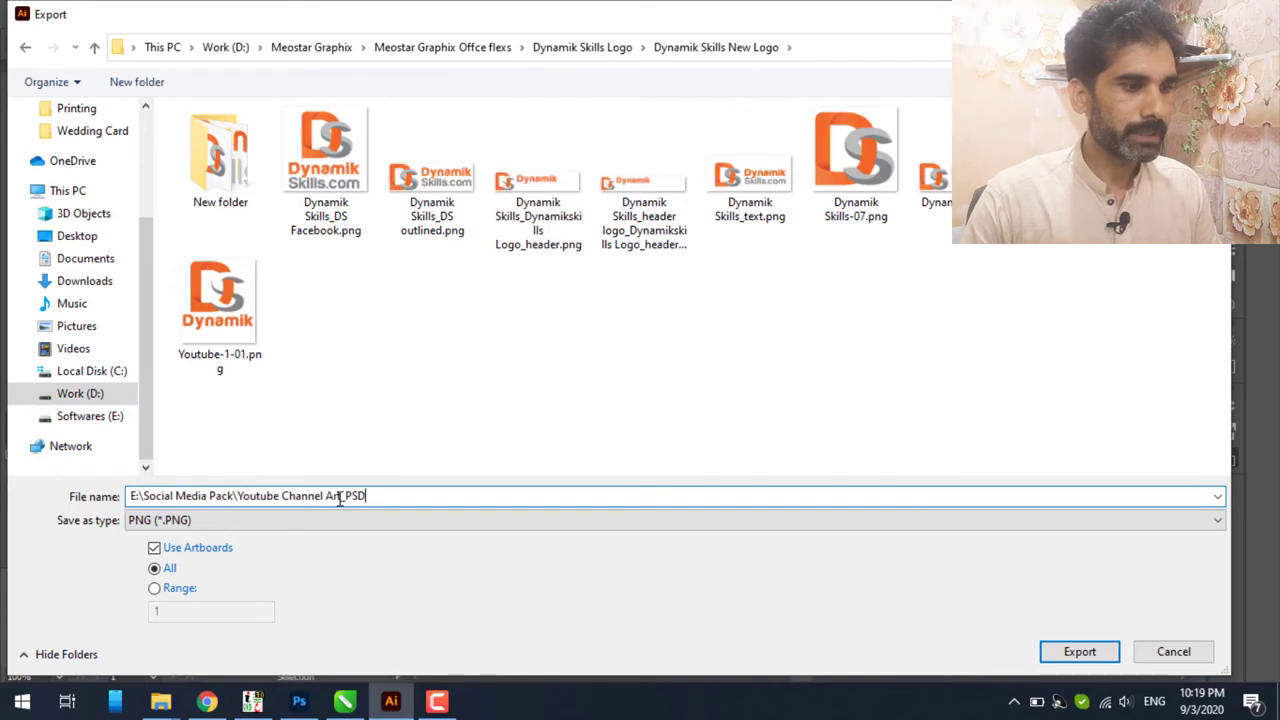
key("Return")
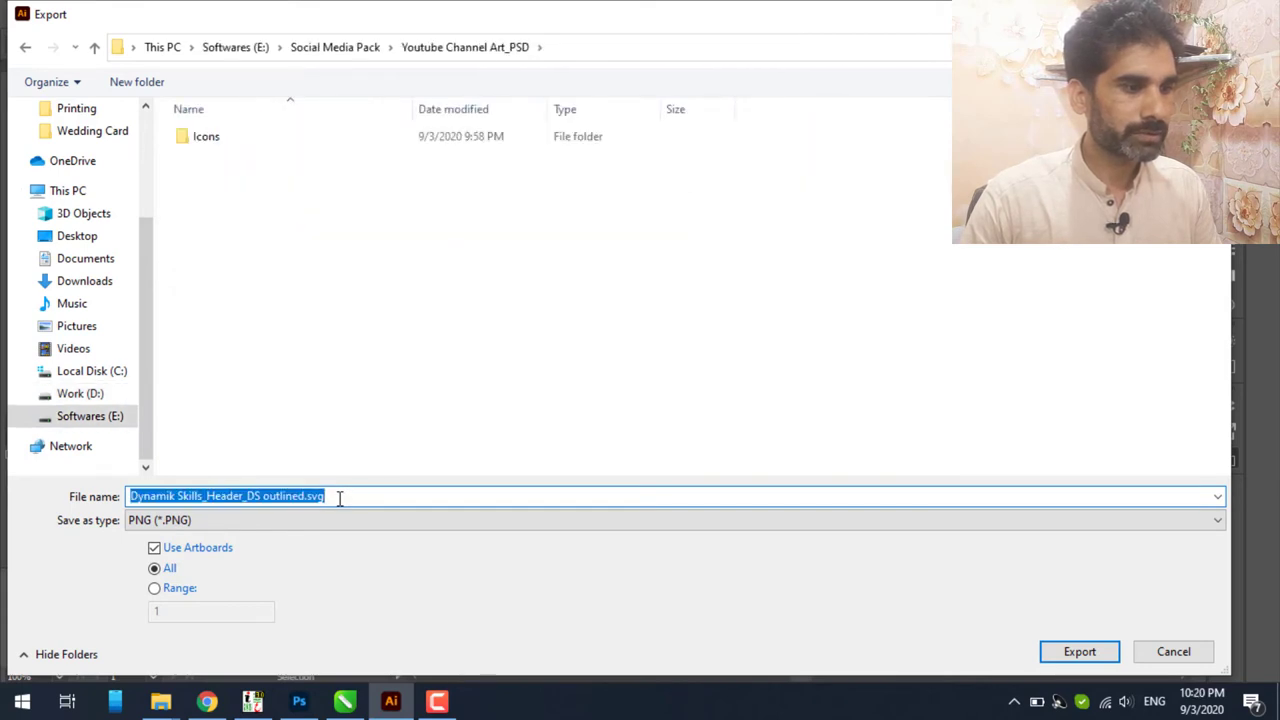
type("Lnami")
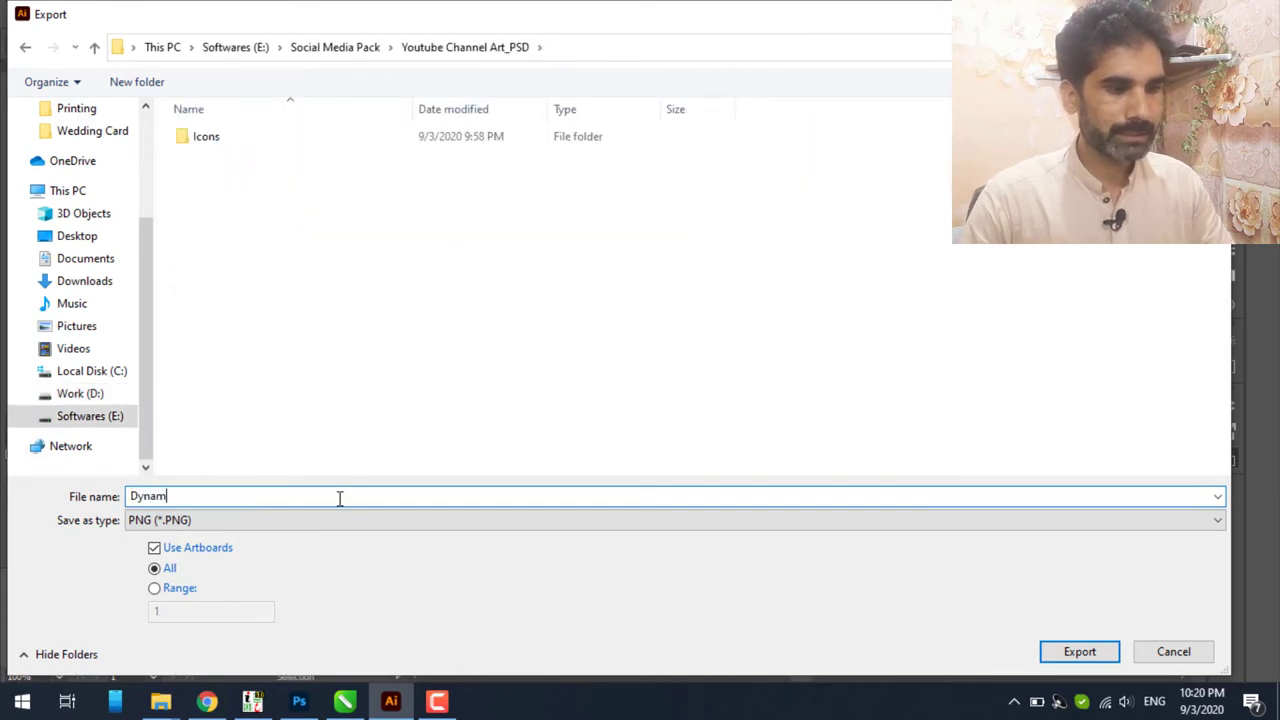
type("ks")
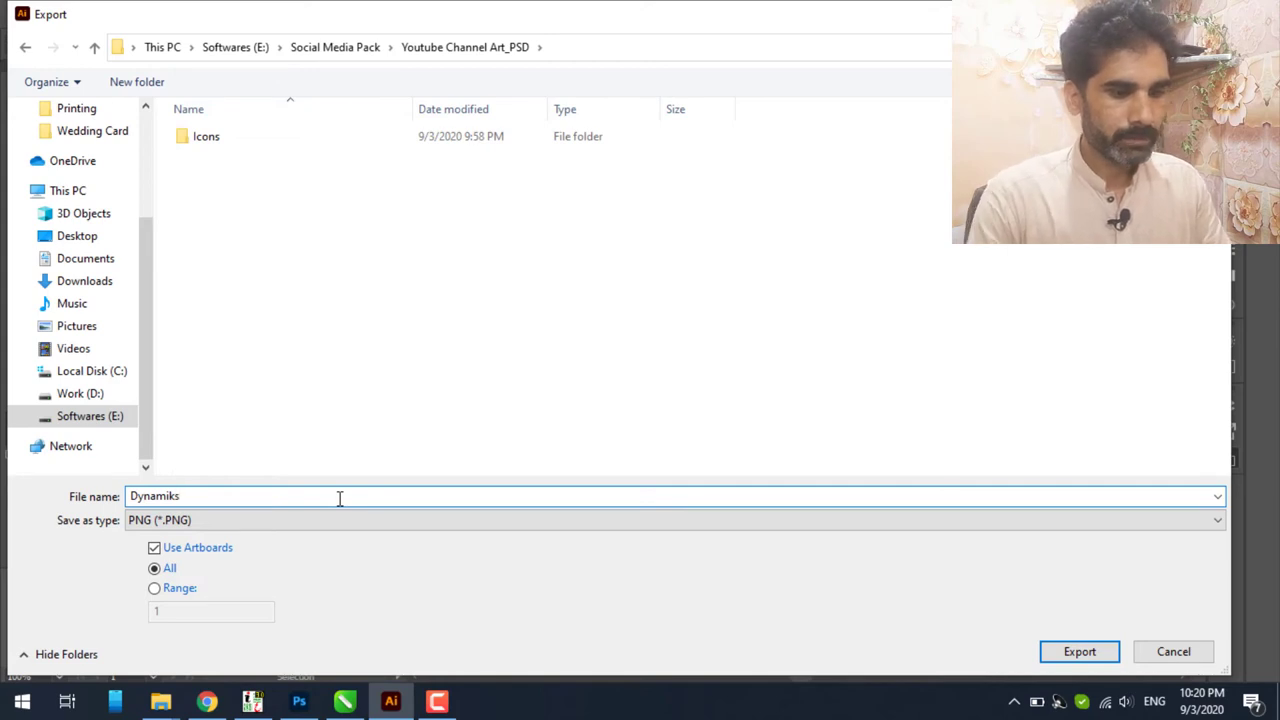
type("kills logo")
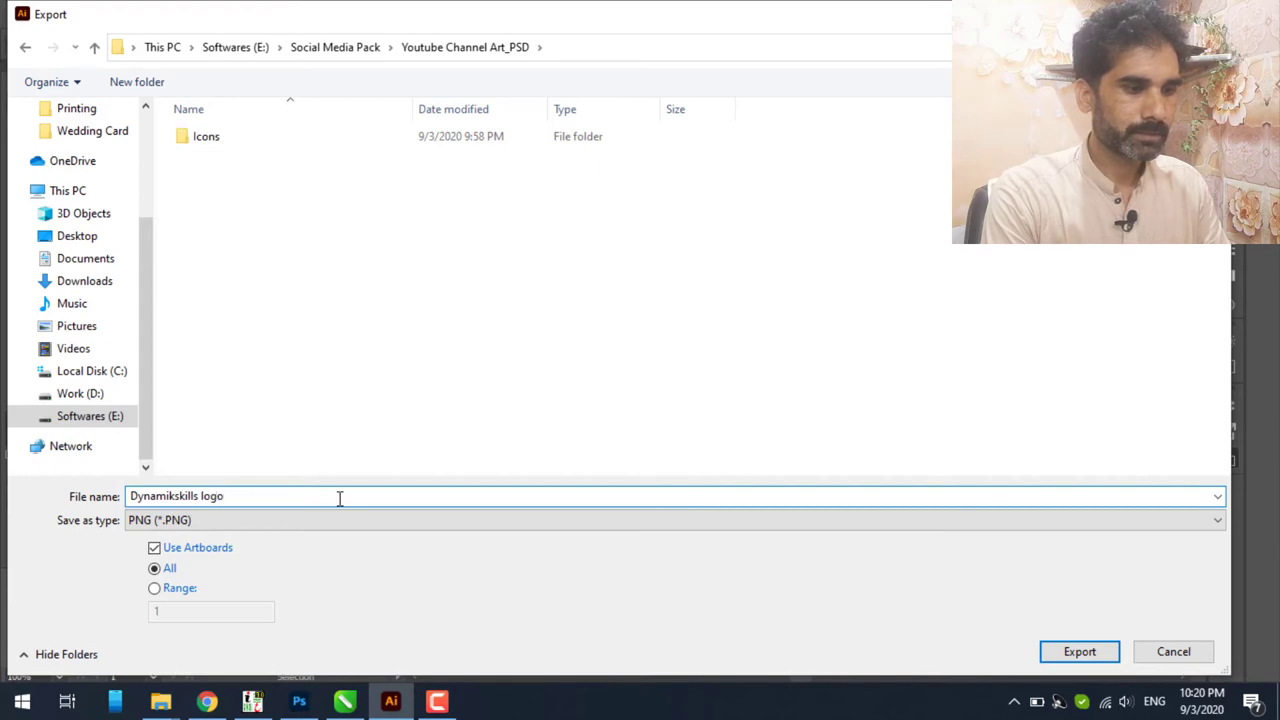
key("Return")
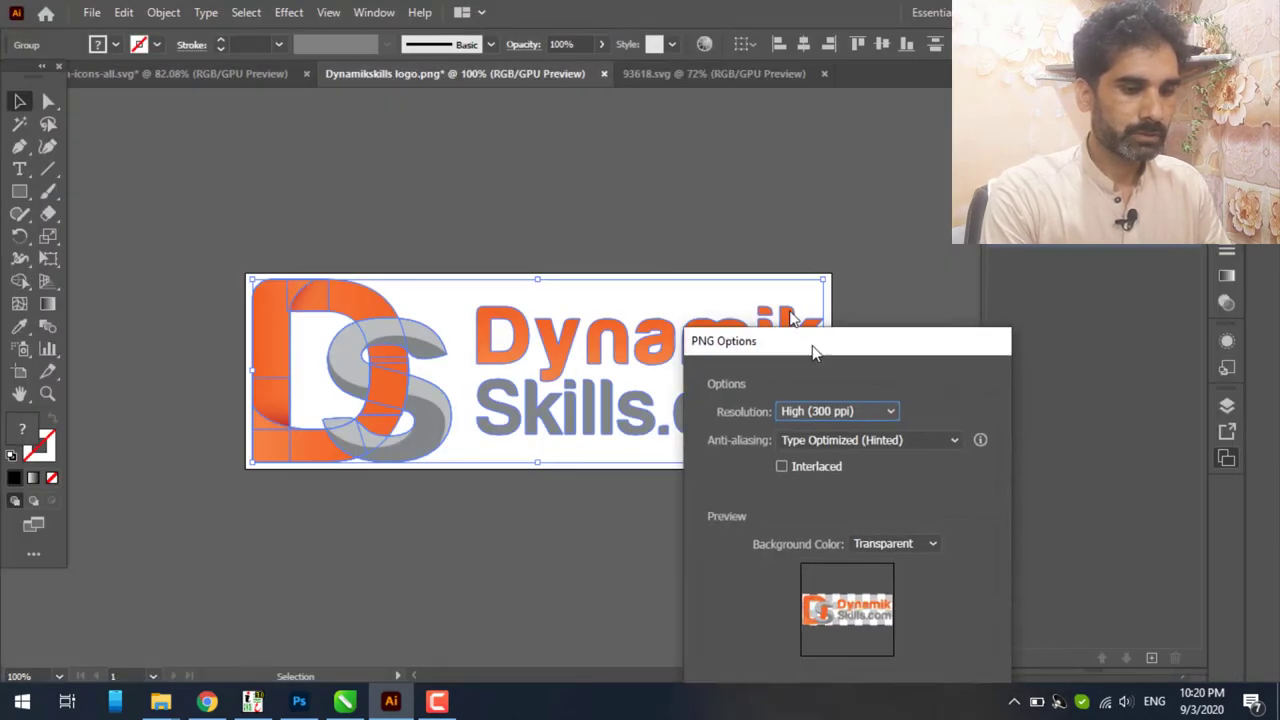
left_click(752, 483)
mouse_move(299, 701)
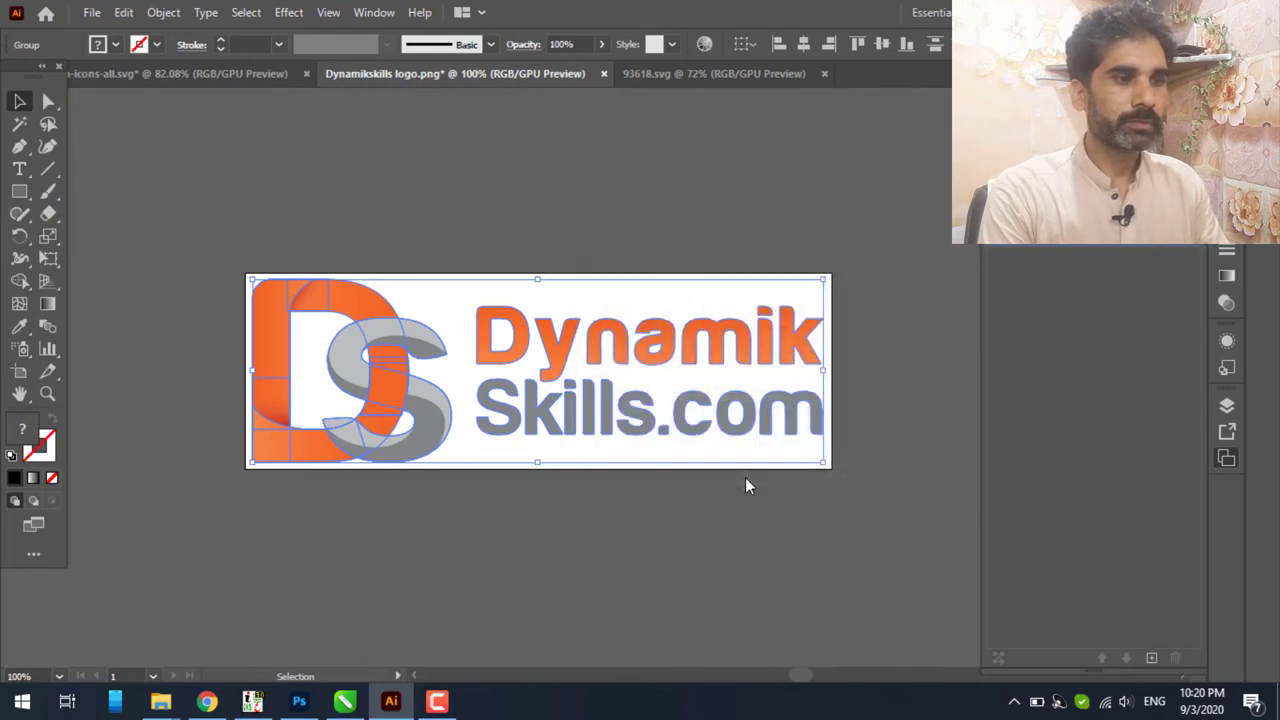
- Back in Photopea, delete the old Dynamik Skills logo Vector Smart Object layer
left_click(207, 701)
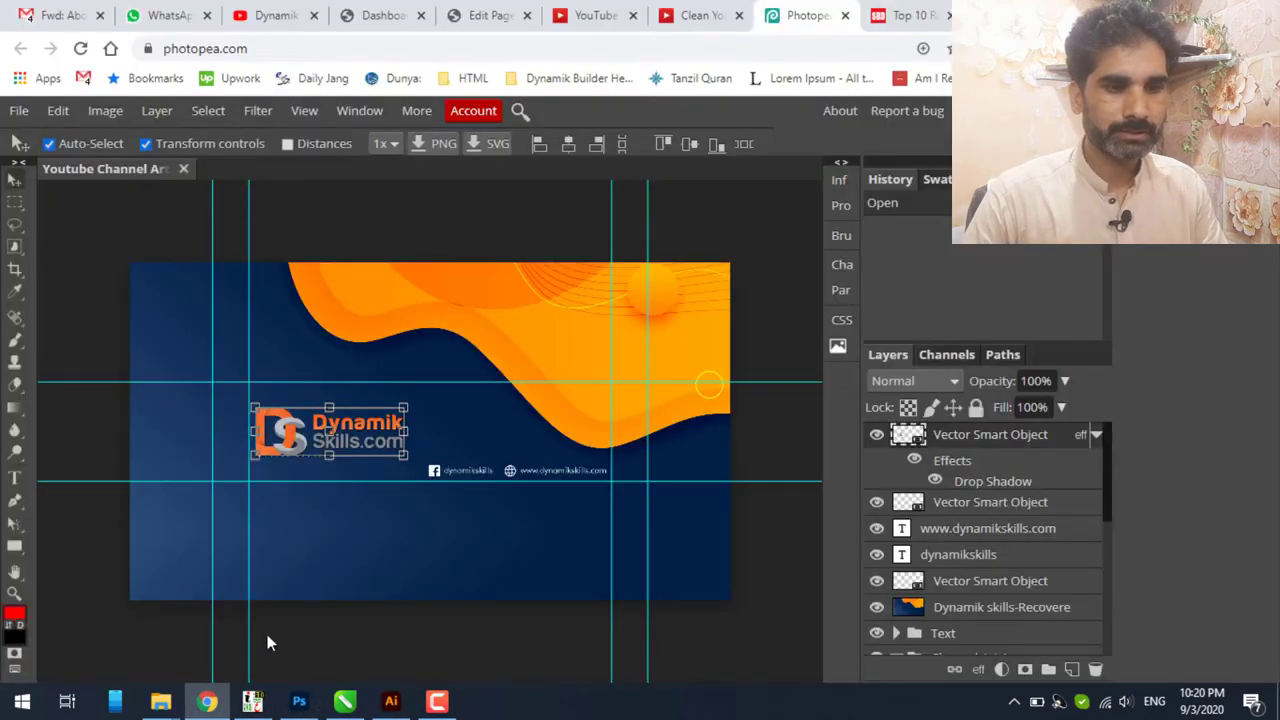
key("Delete")
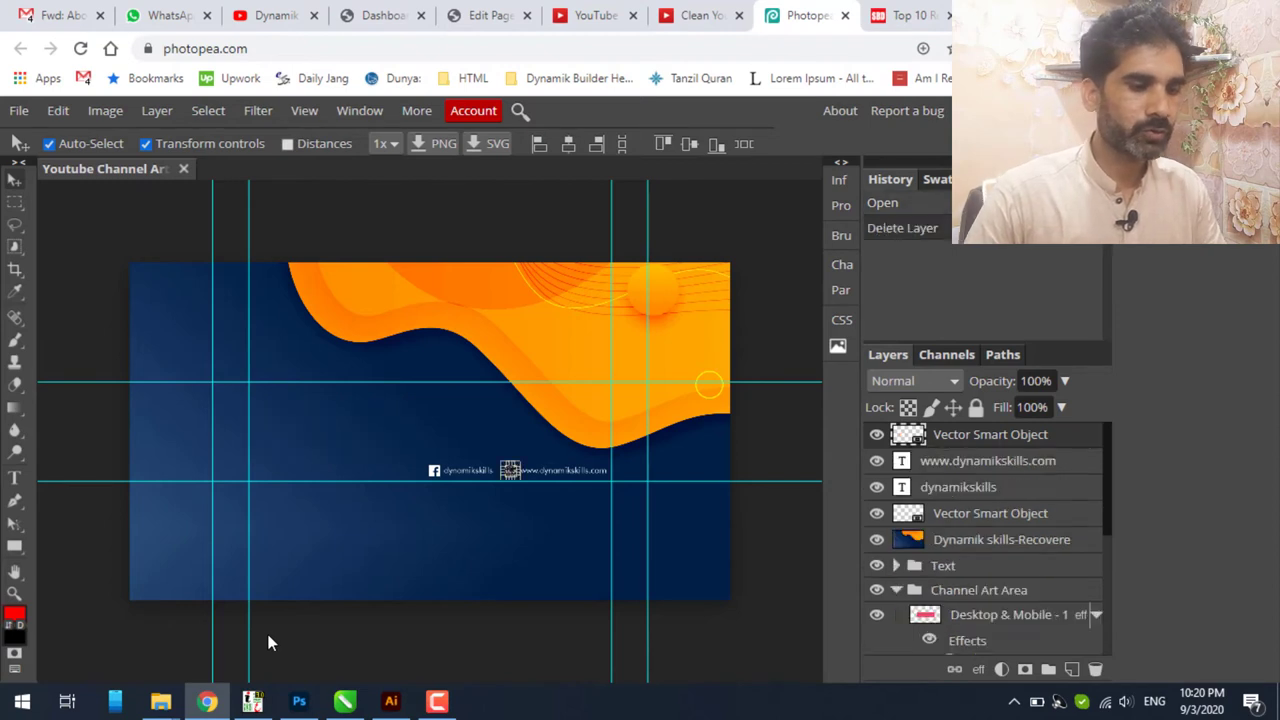
left_click(19, 111)
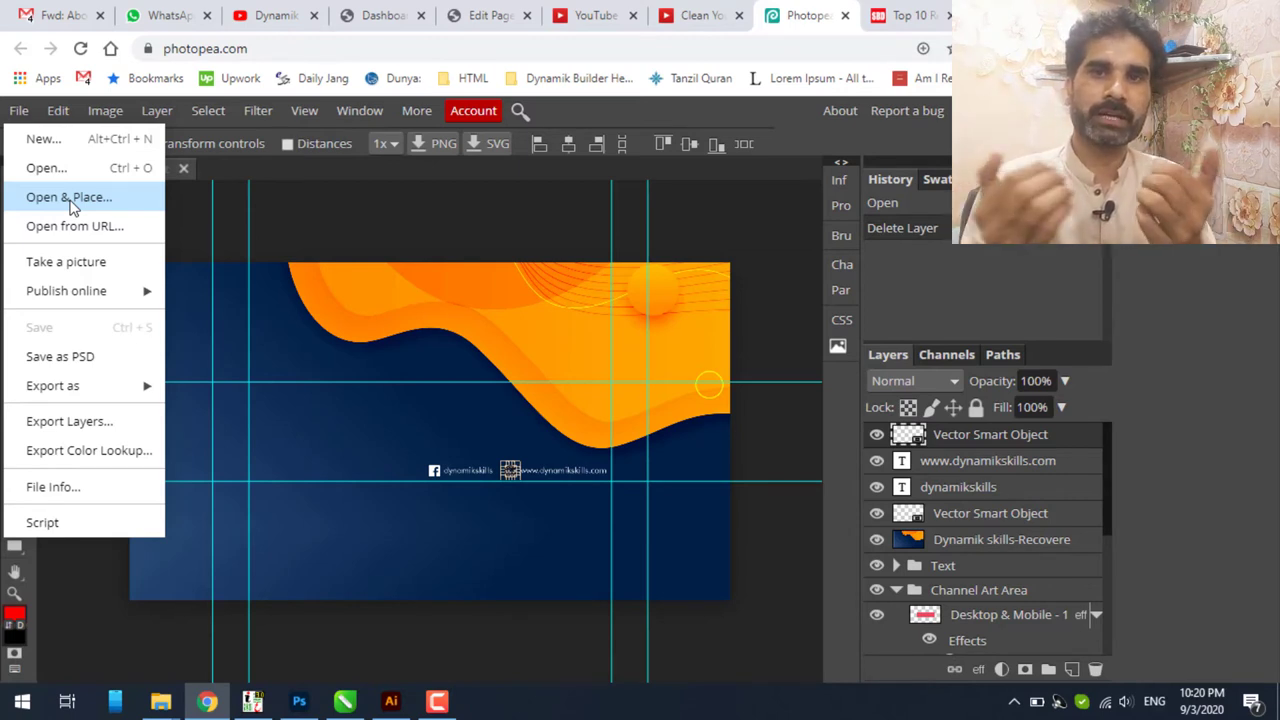
- Place Dynamikskills logo-01.png into the banner design
left_click(70, 205)
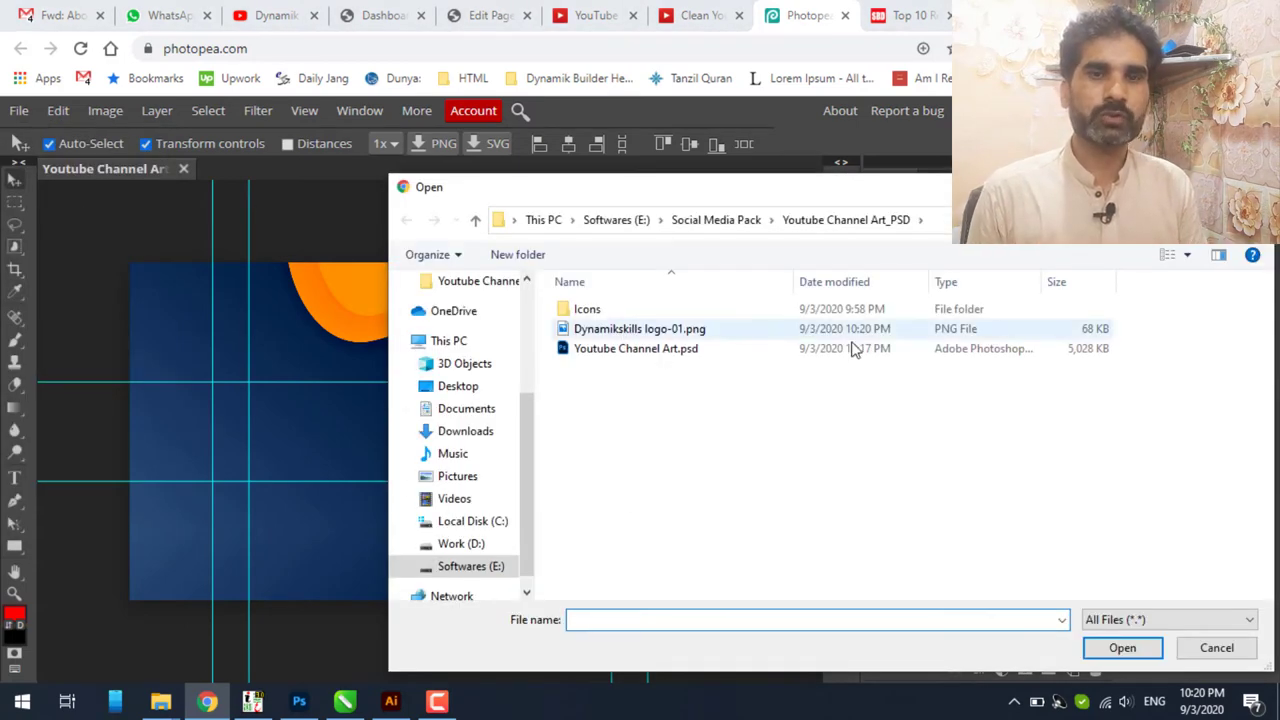
left_click(1187, 254)
left_click(1190, 145)
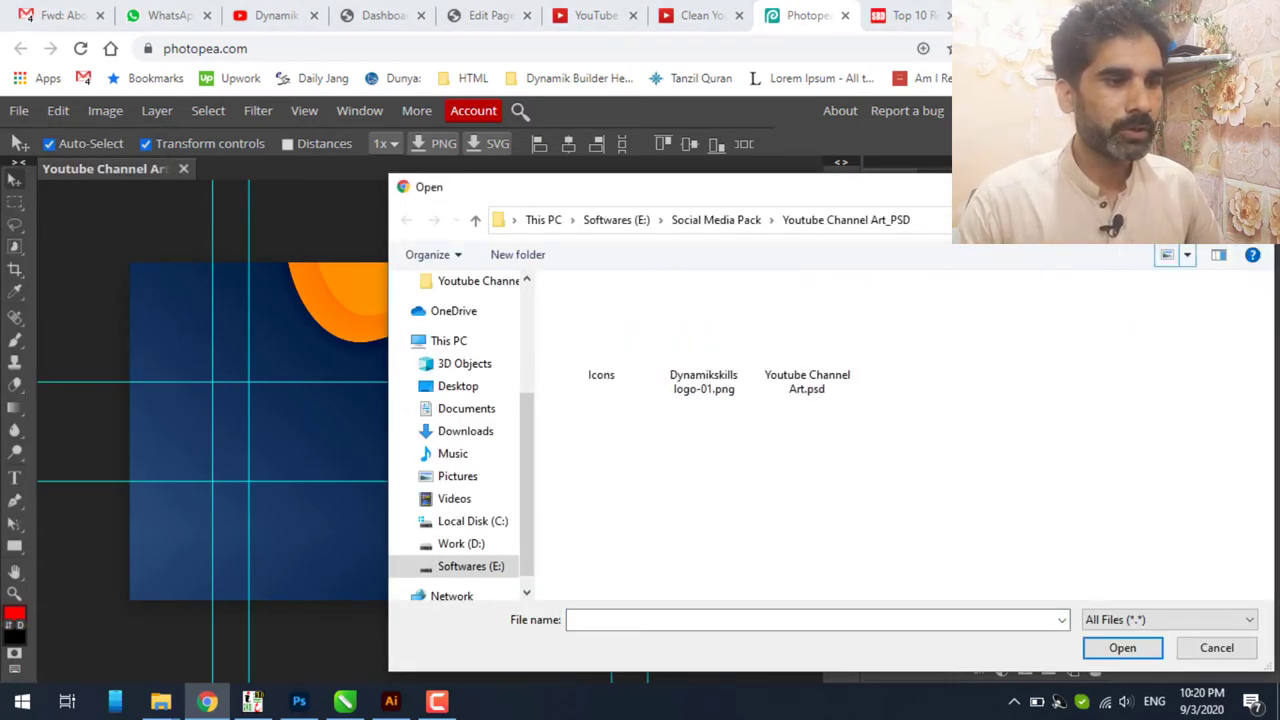
left_click(703, 350)
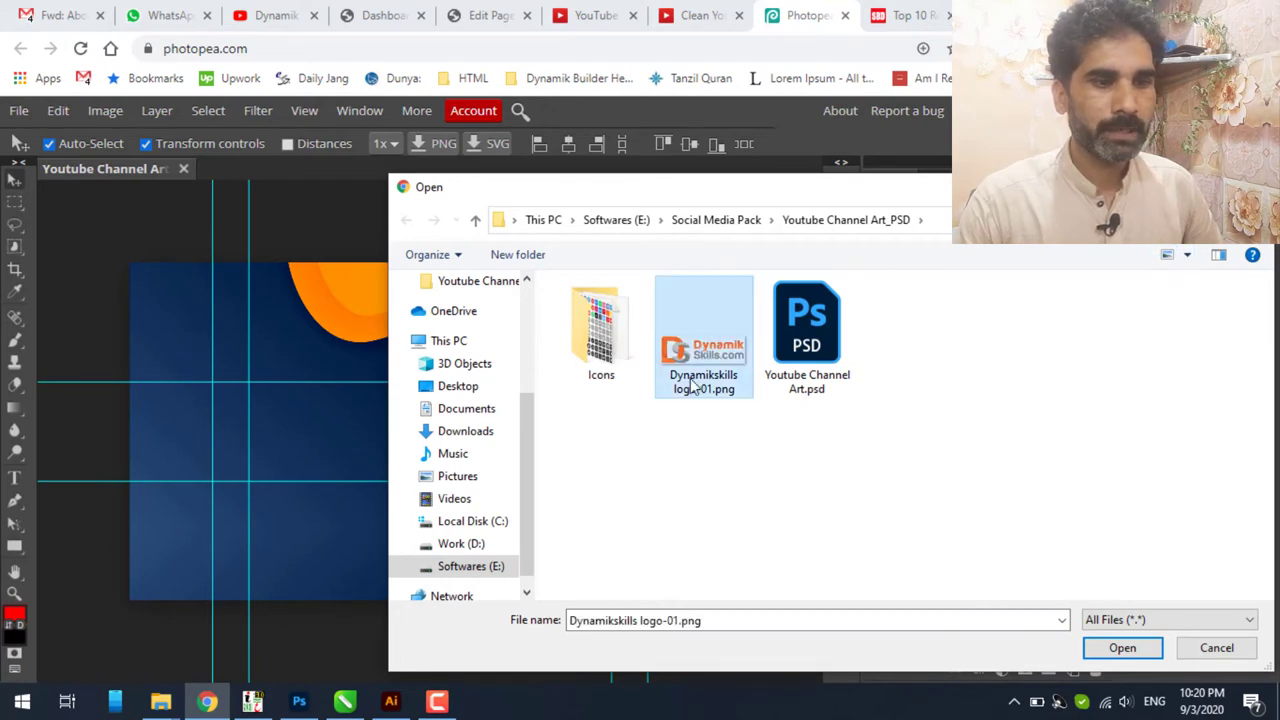
left_click(1112, 648)
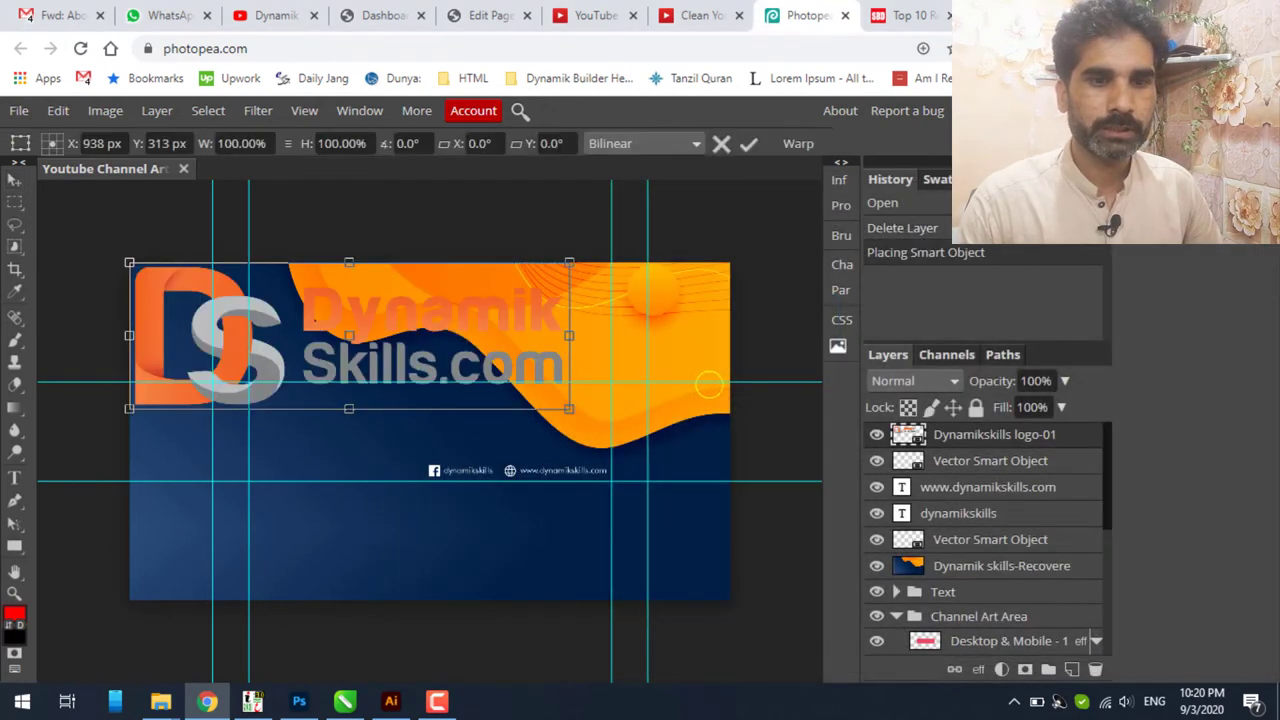
- Shrink the logo to about 871 by 290 px, move it above the social links, then compare in Photoshop
mouse_move(129, 261)
left_mouse_down()
mouse_move(201, 309)
mouse_move(345, 358)
mouse_move(296, 308)
left_mouse_up()
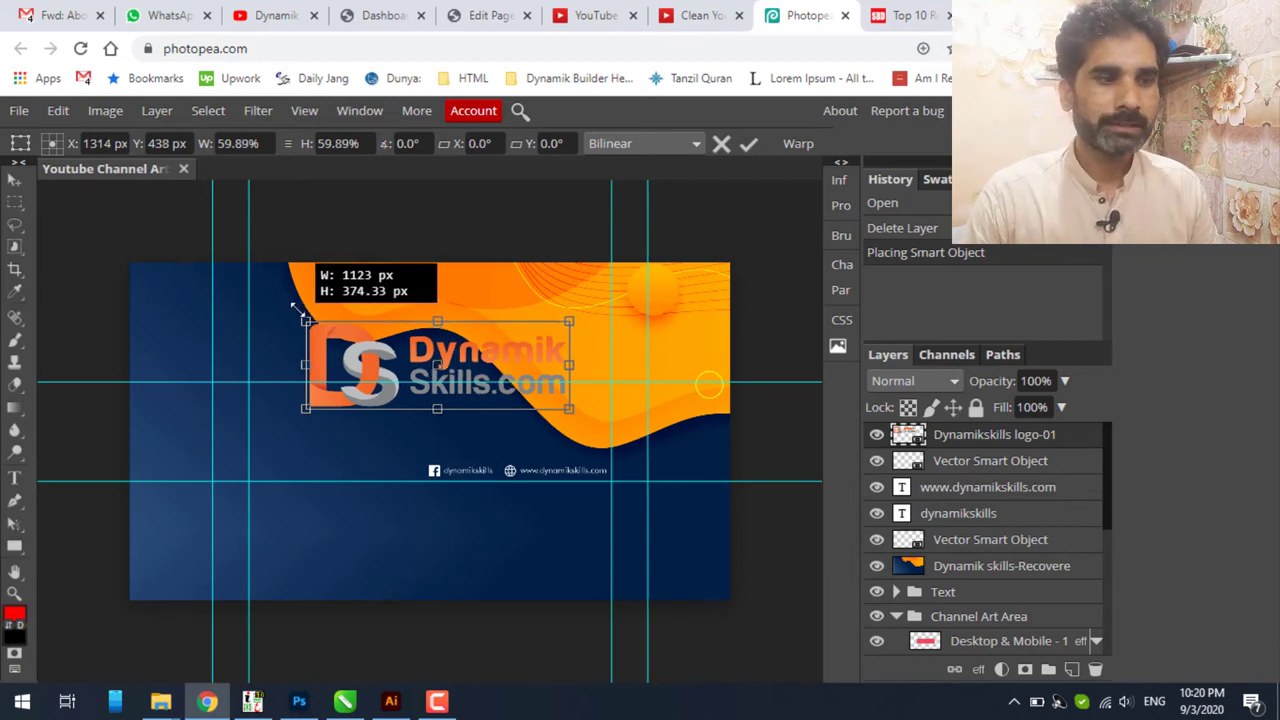
left_click_drag(296, 308, 335, 331)
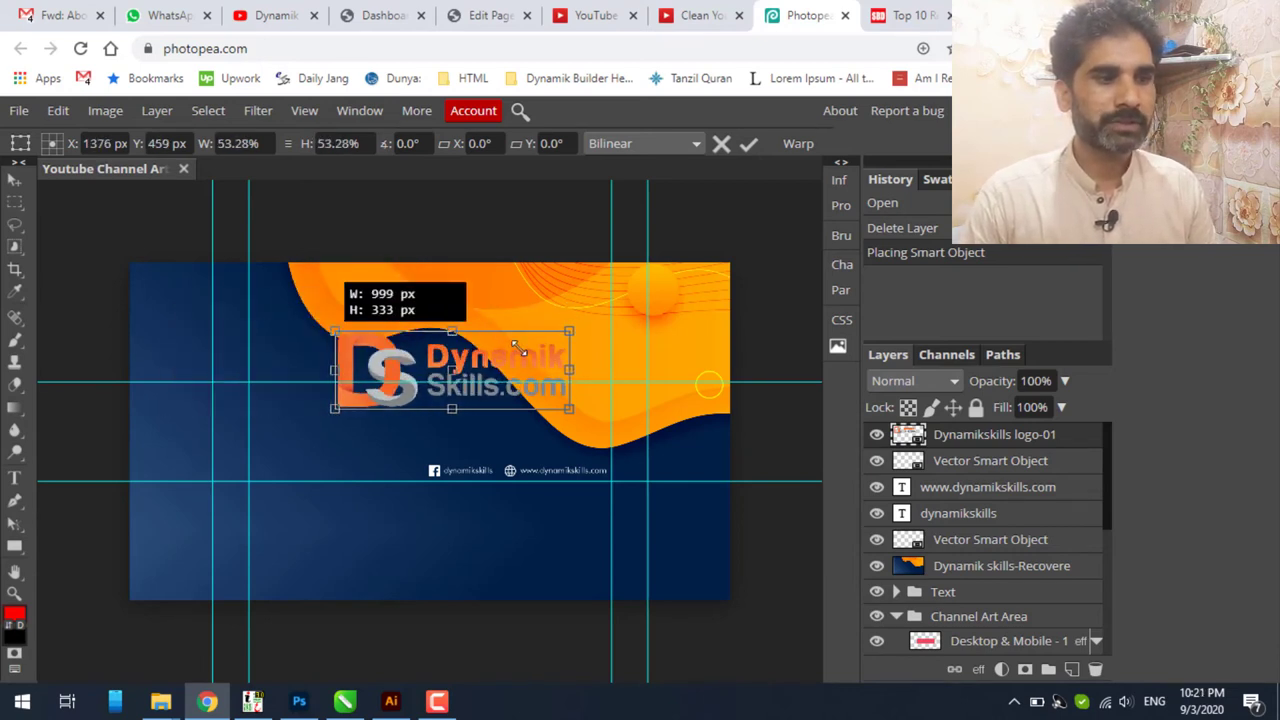
mouse_move(518, 349)
left_mouse_down()
mouse_move(378, 343)
mouse_move(330, 324)
left_mouse_up()
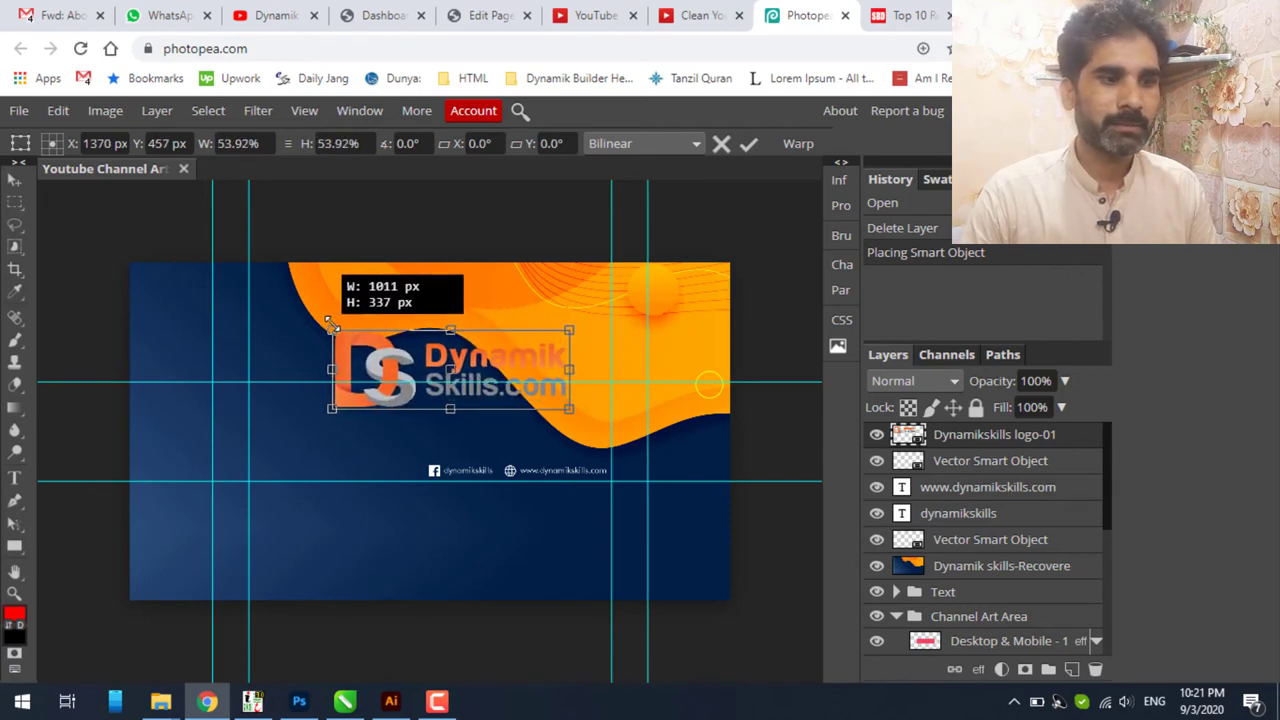
left_click_drag(338, 331, 372, 346)
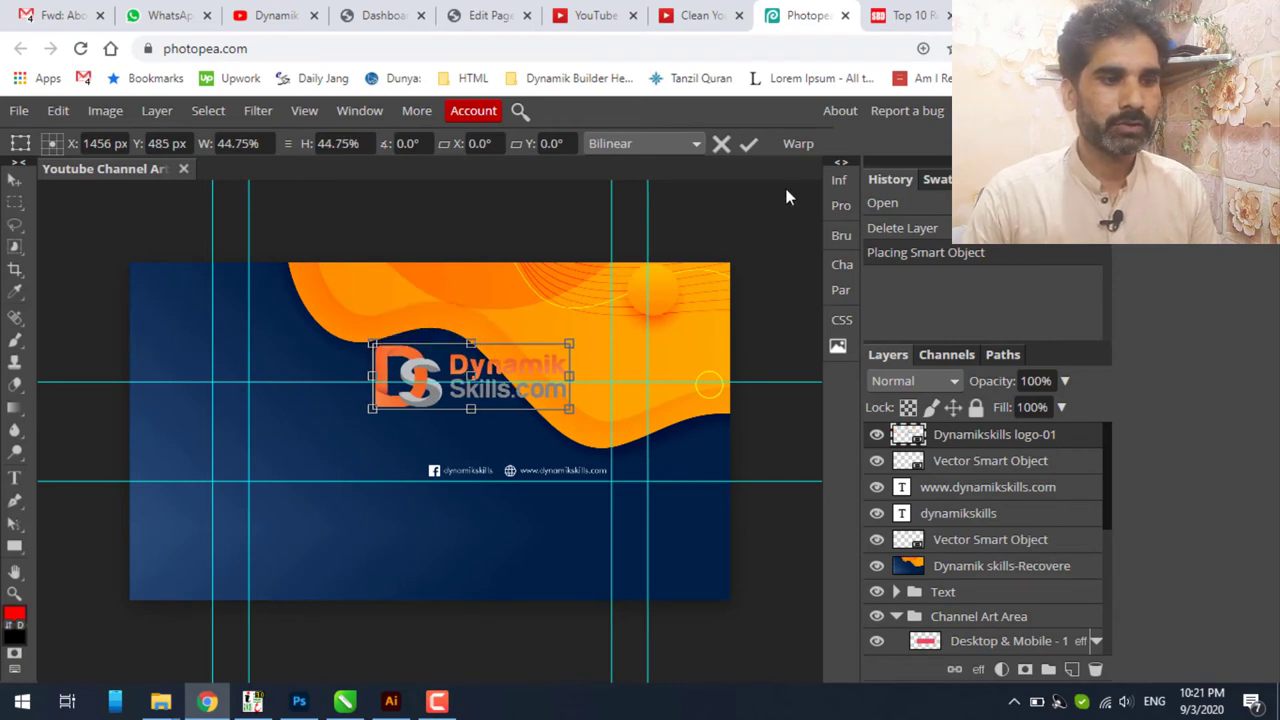
left_click(748, 145)
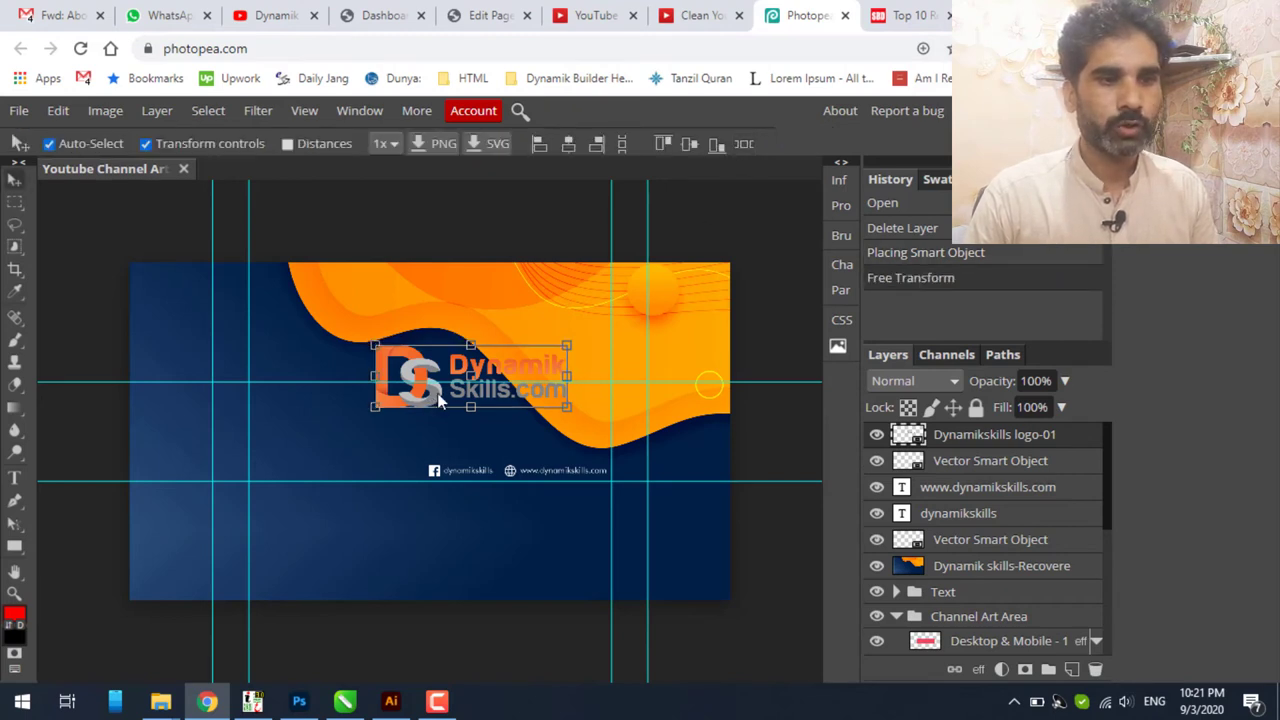
left_click_drag(438, 395, 323, 444)
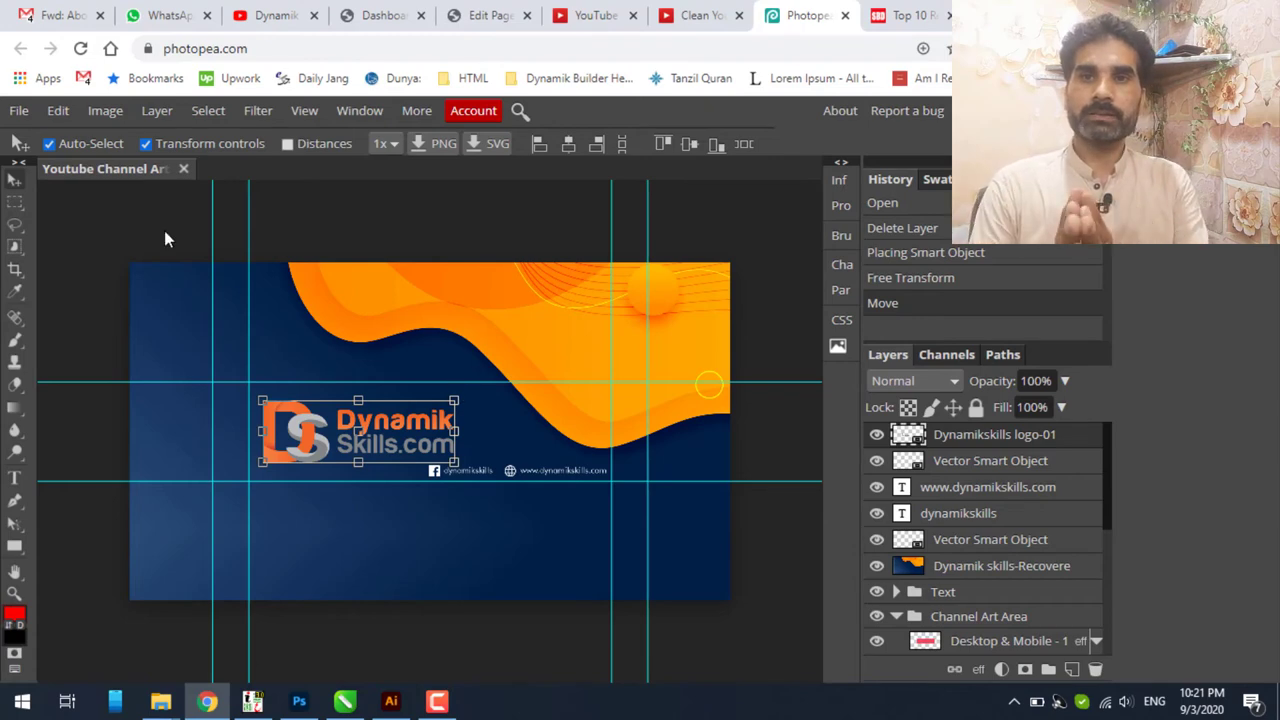
left_click(298, 701)
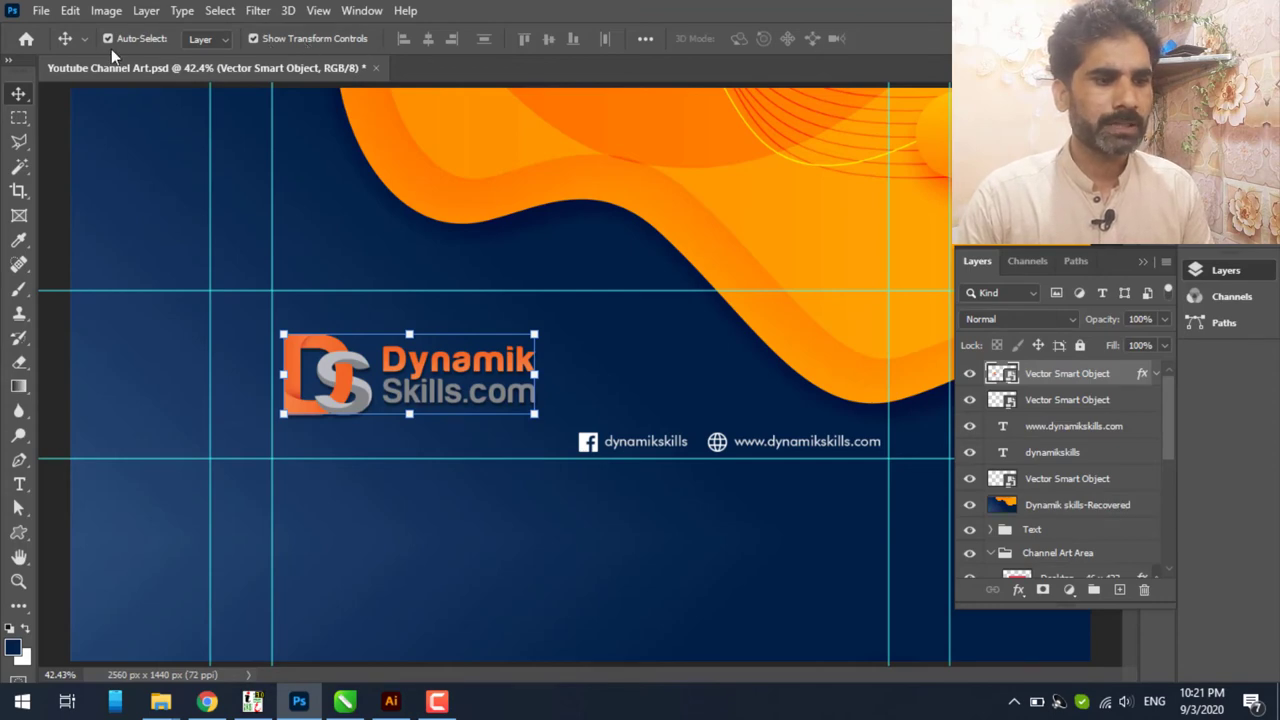
- Switch from Photoshop back to the Photopea banner in Chrome
key("alt+Tab")
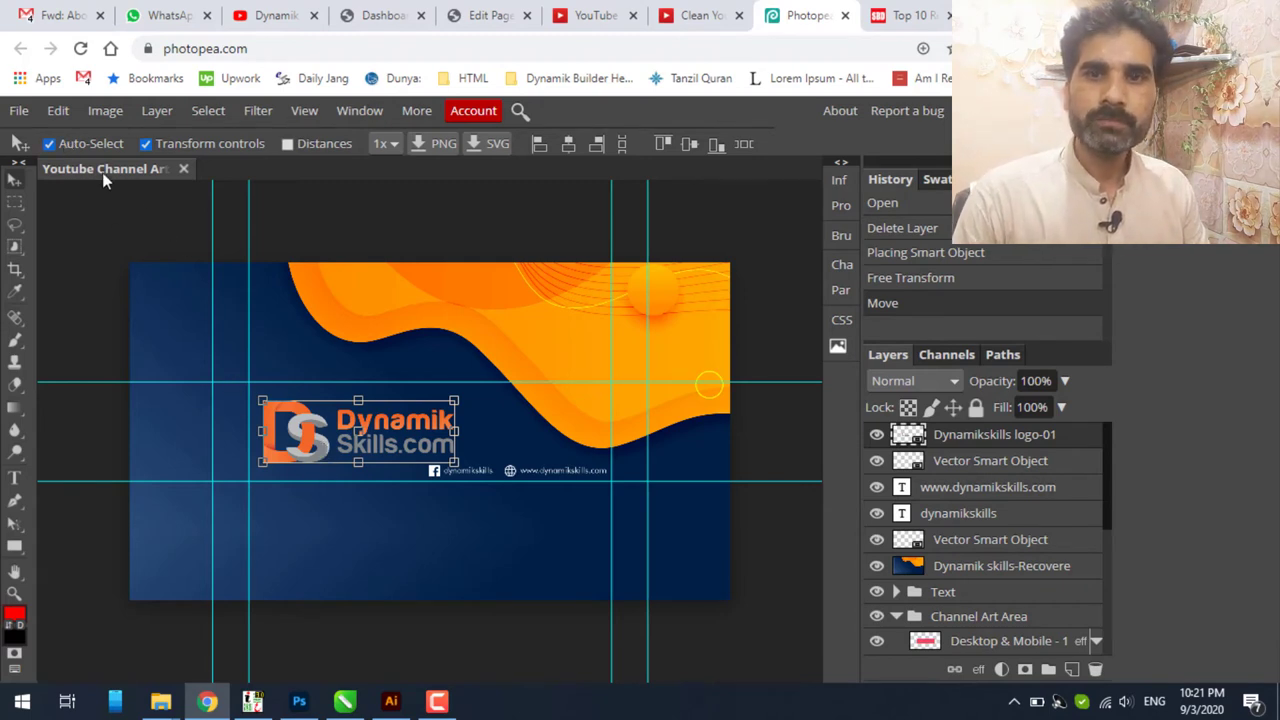
left_click(48, 144)
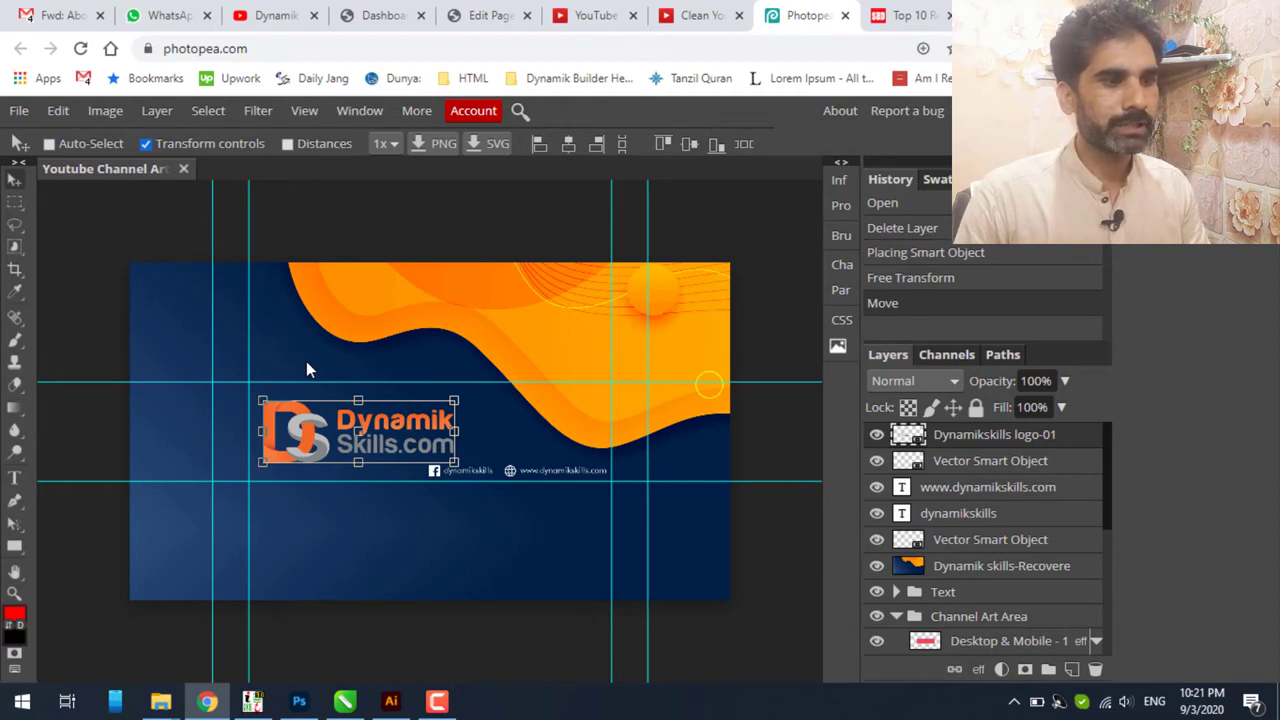
left_click(48, 143)
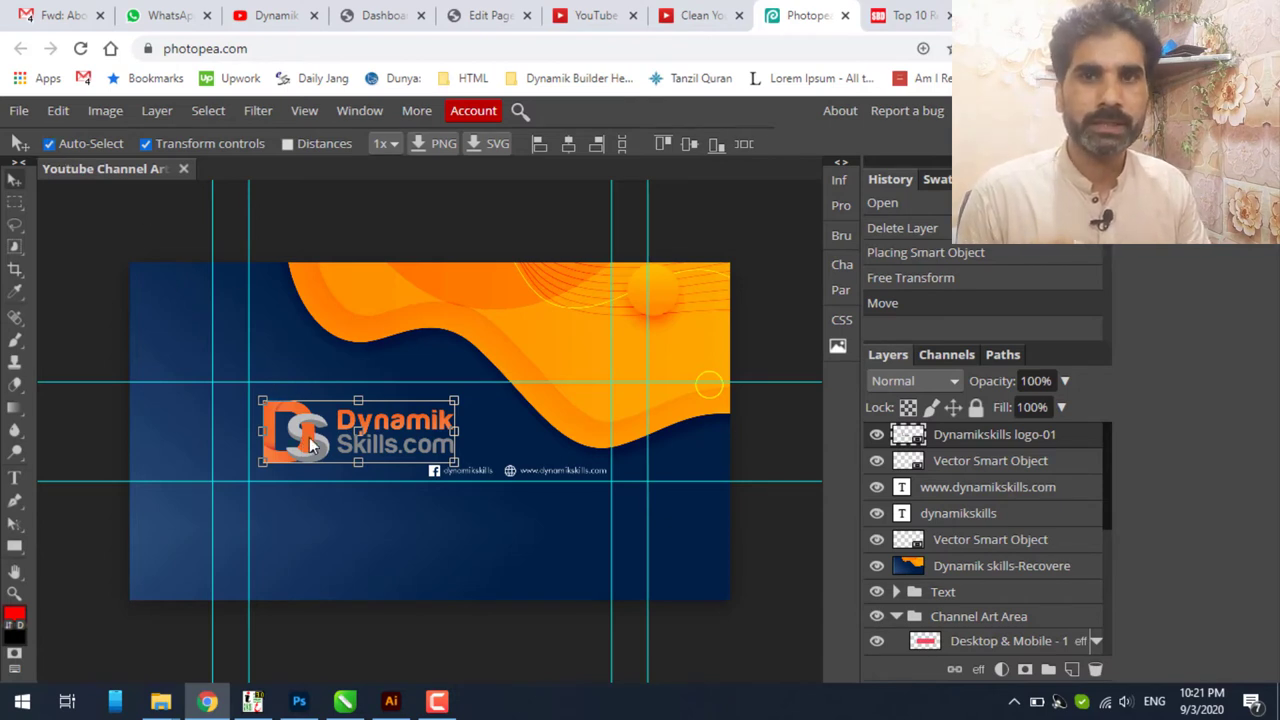
left_click(15, 480)
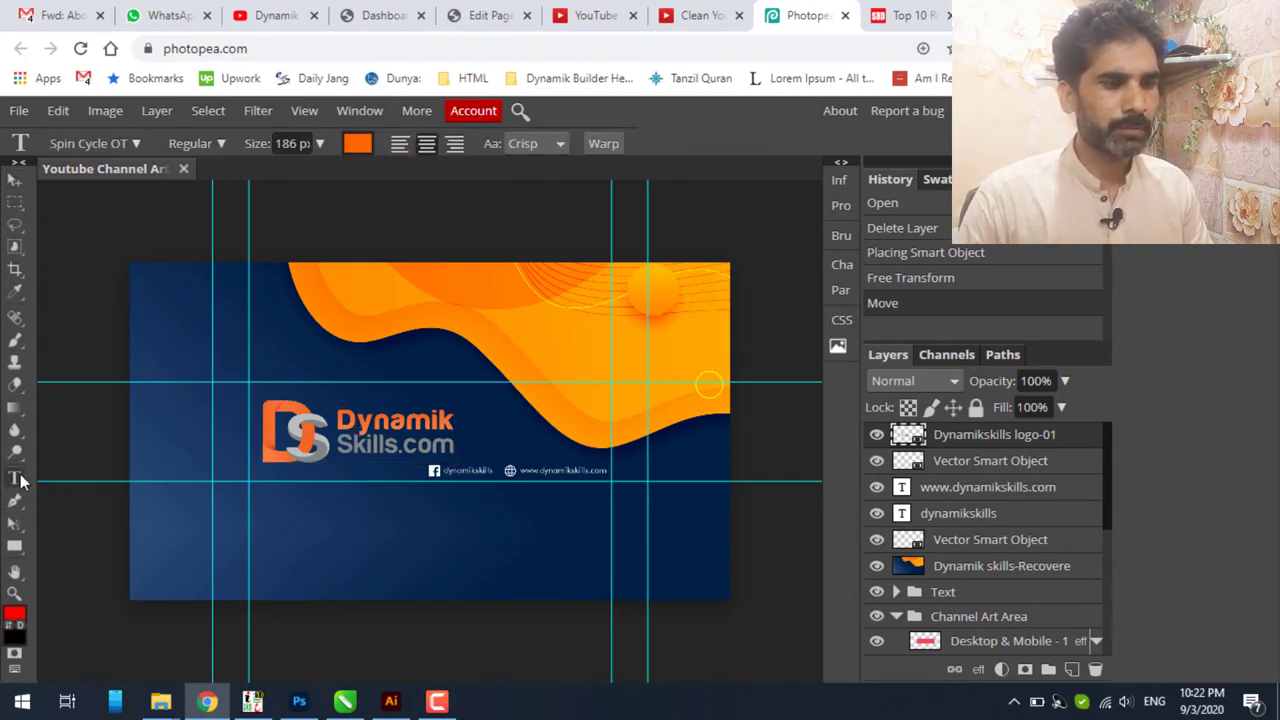
left_click(390, 524)
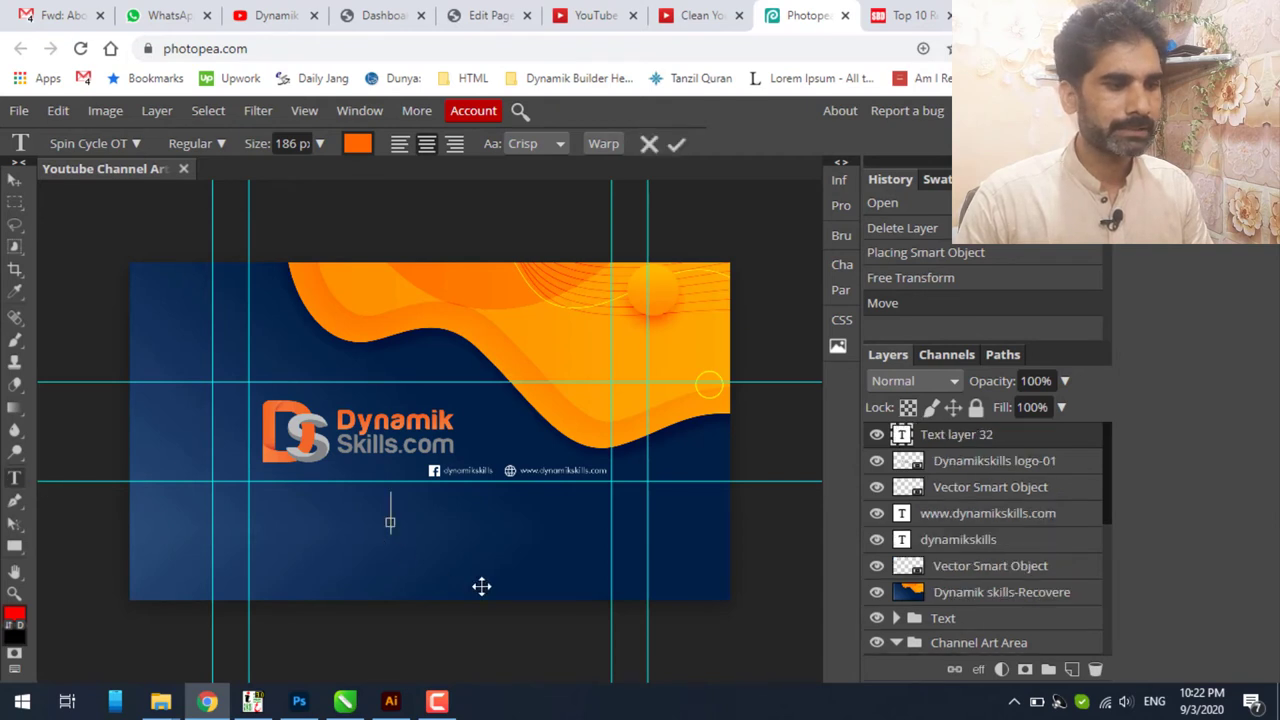
type("DY")
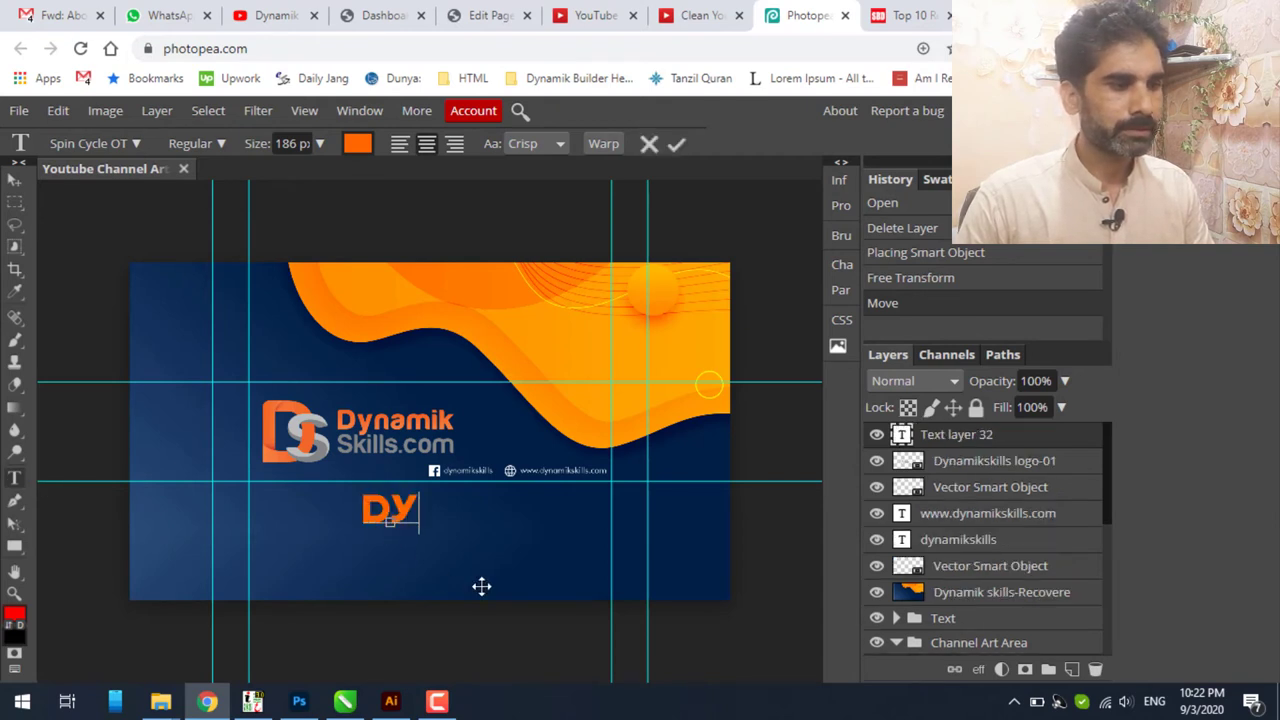
type("NAMIK")
key("BackSpace")
key("BackSpace")
key("BackSpace")
key("BackSpace")
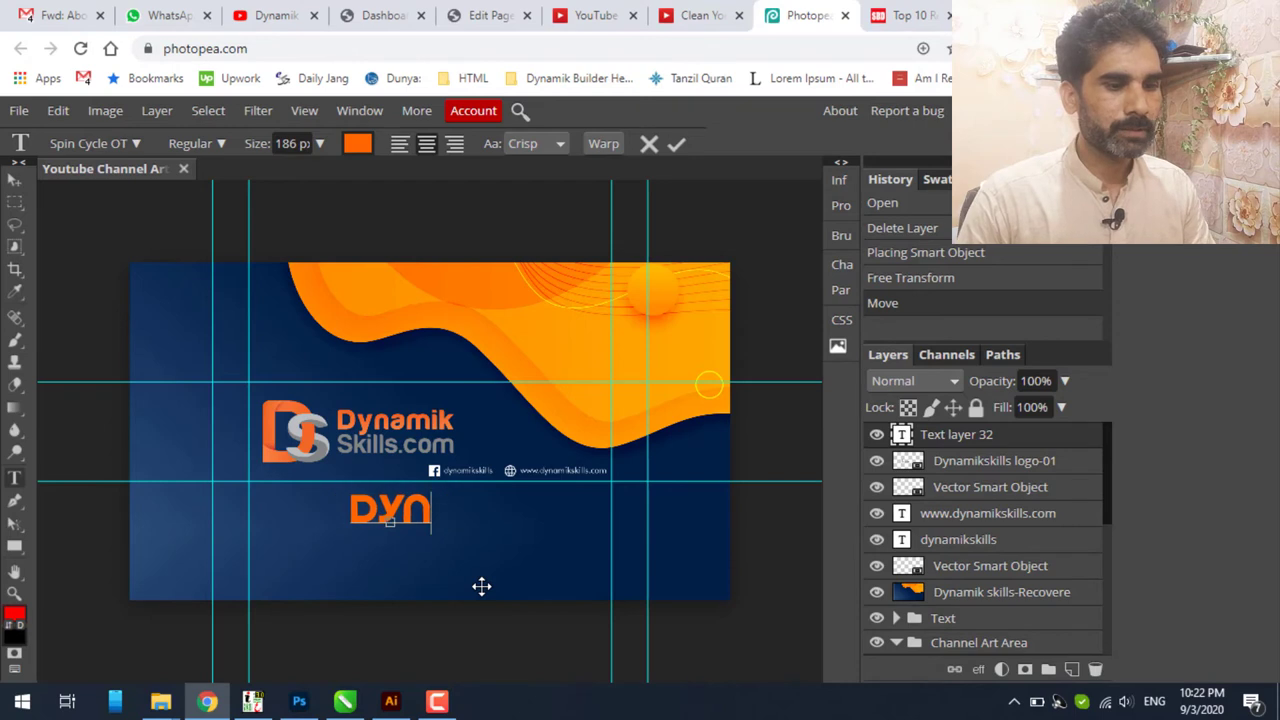
key("BackSpace")
key("BackSpace")
key("BackSpace")
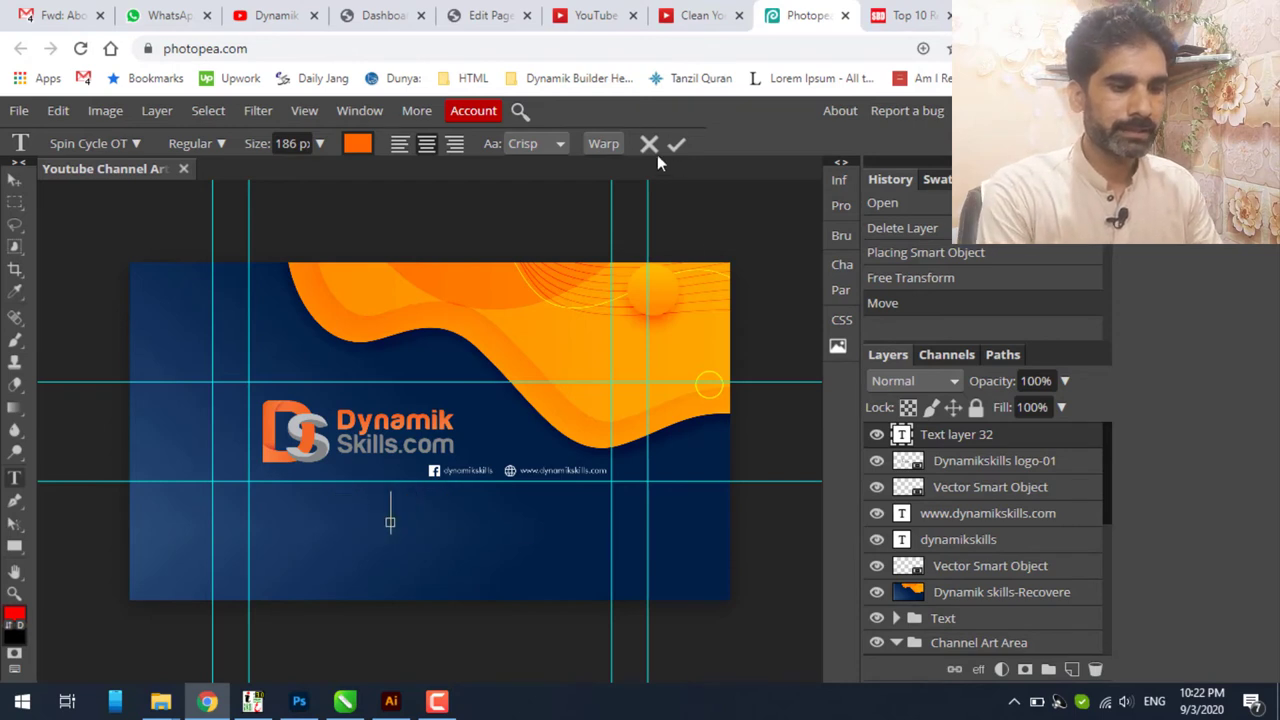
left_click(650, 145)
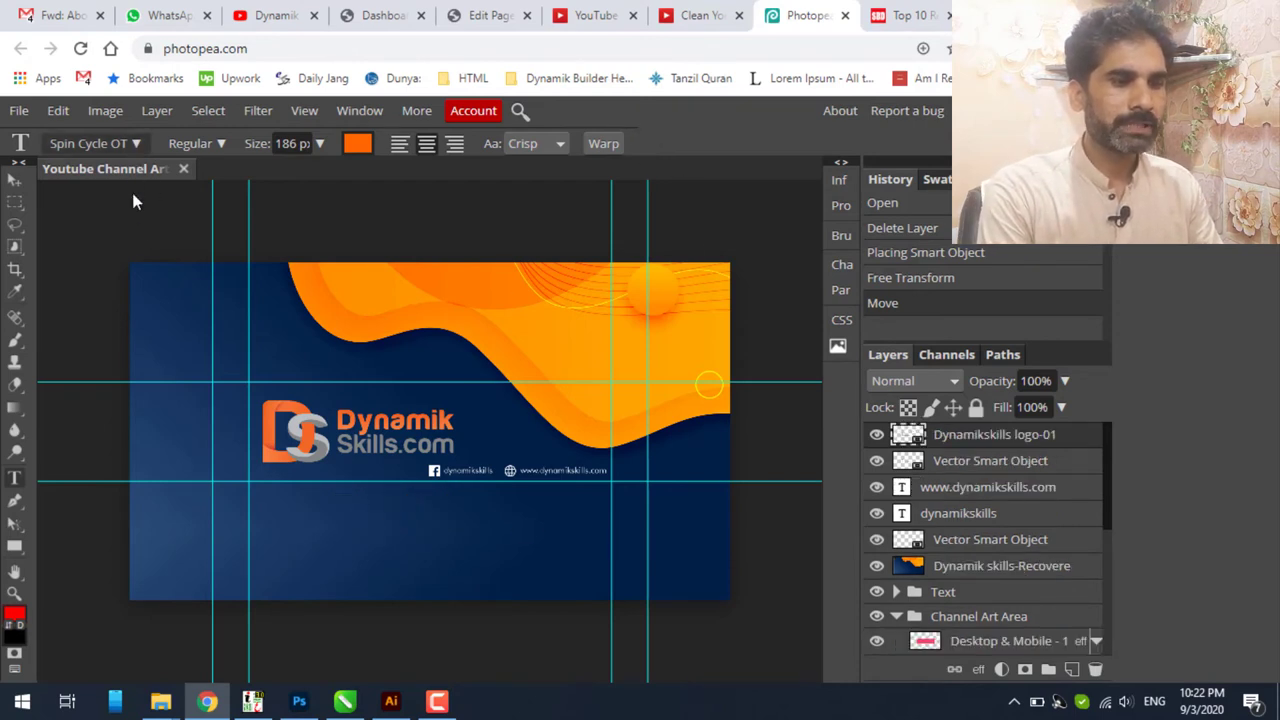
- Start a new text layer near the banner's top edge, set for orange Spin Cycle OT at 186 px
scroll(165, 504, "up", 3)
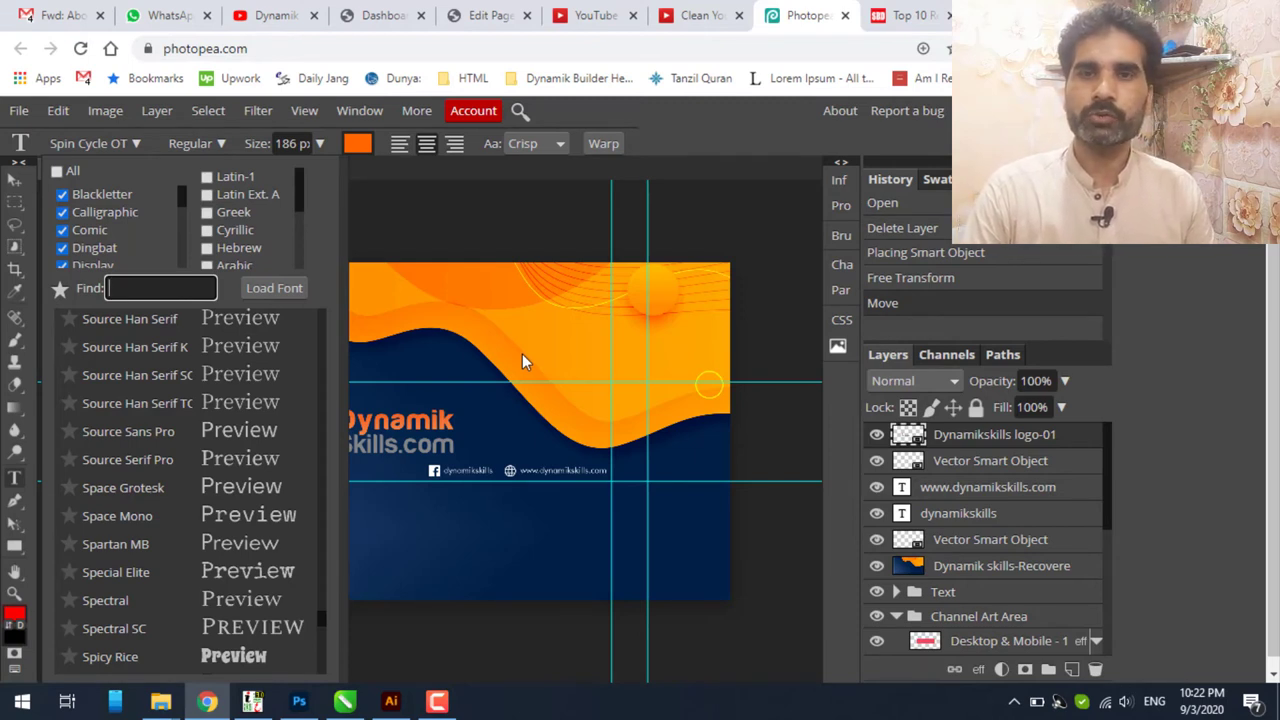
left_click(522, 263)
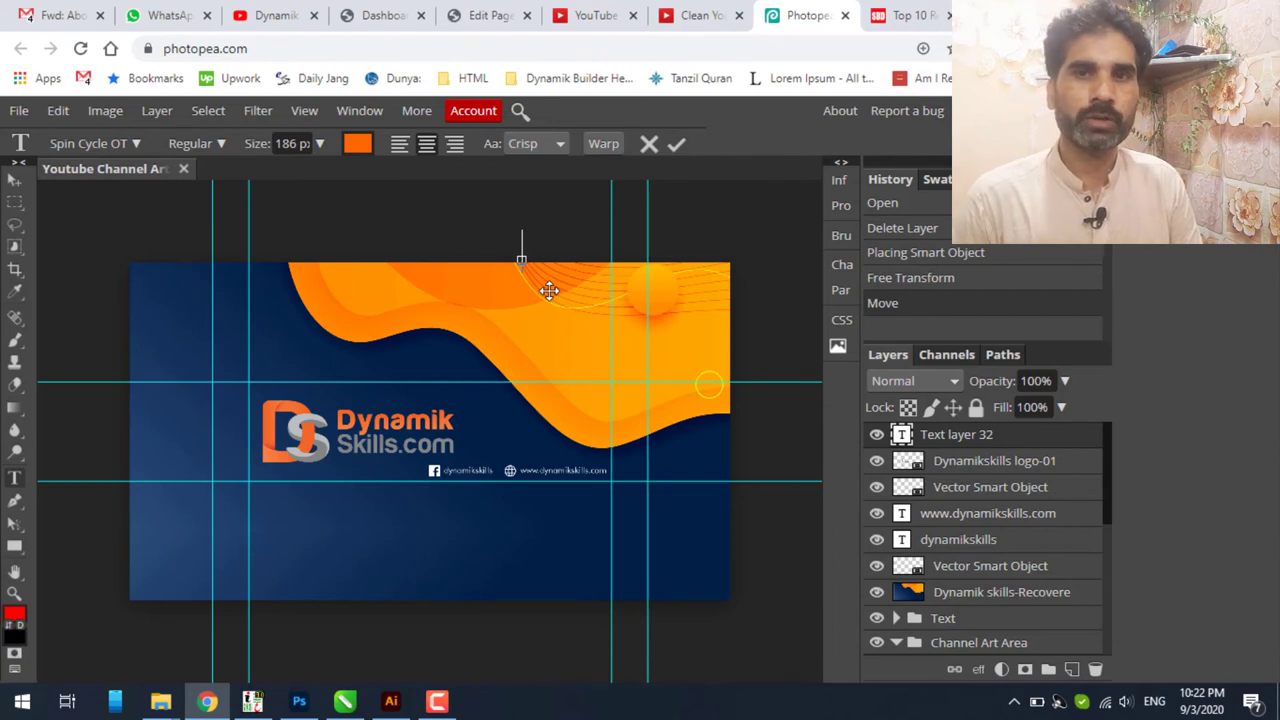
- Commit the empty text entry and bring up the File menu's save and export options
left_click(674, 147)
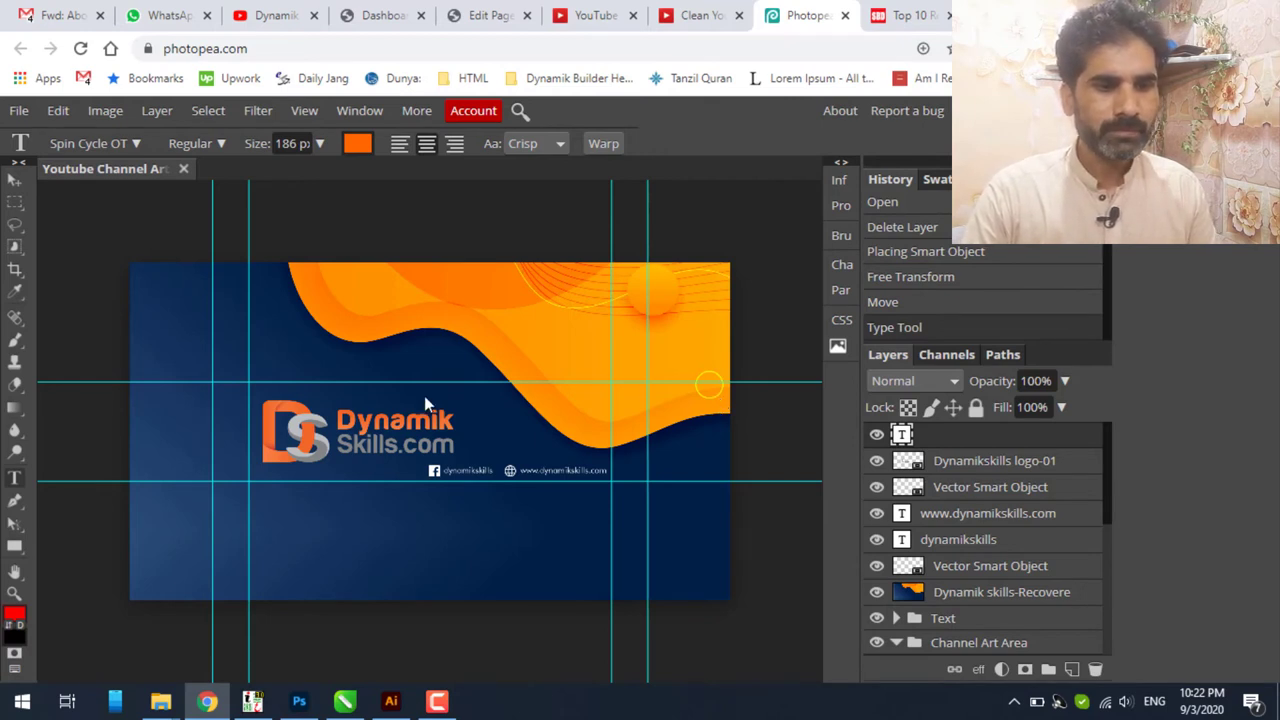
left_click(20, 111)
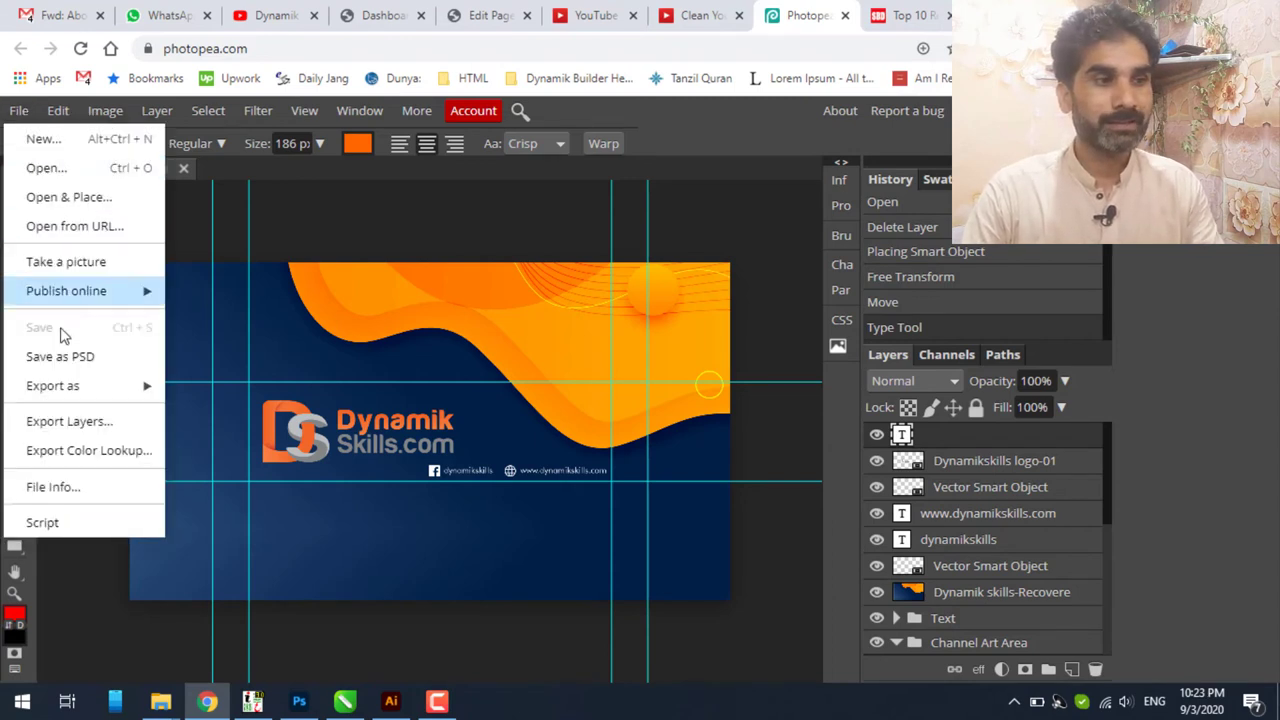
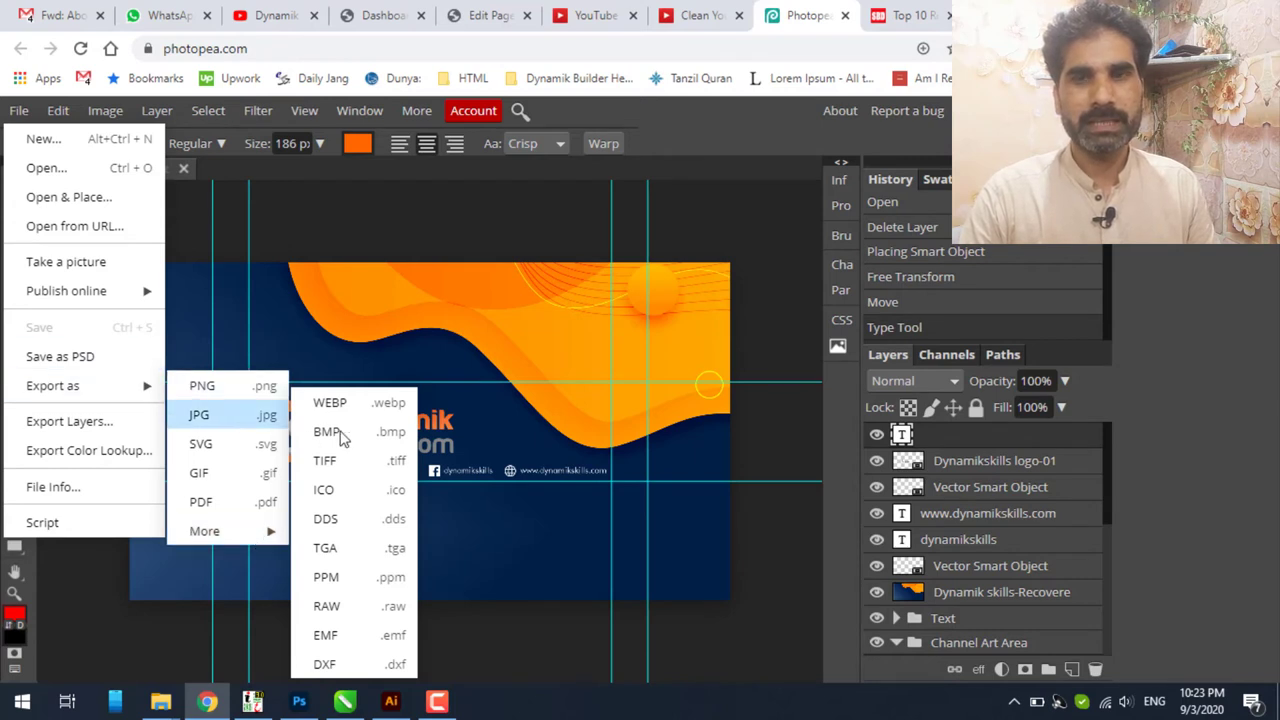
- Export the channel art from Photopea as a 2560×1440 PNG named 'DS YT COVER ART' in Documents
left_click(196, 388)
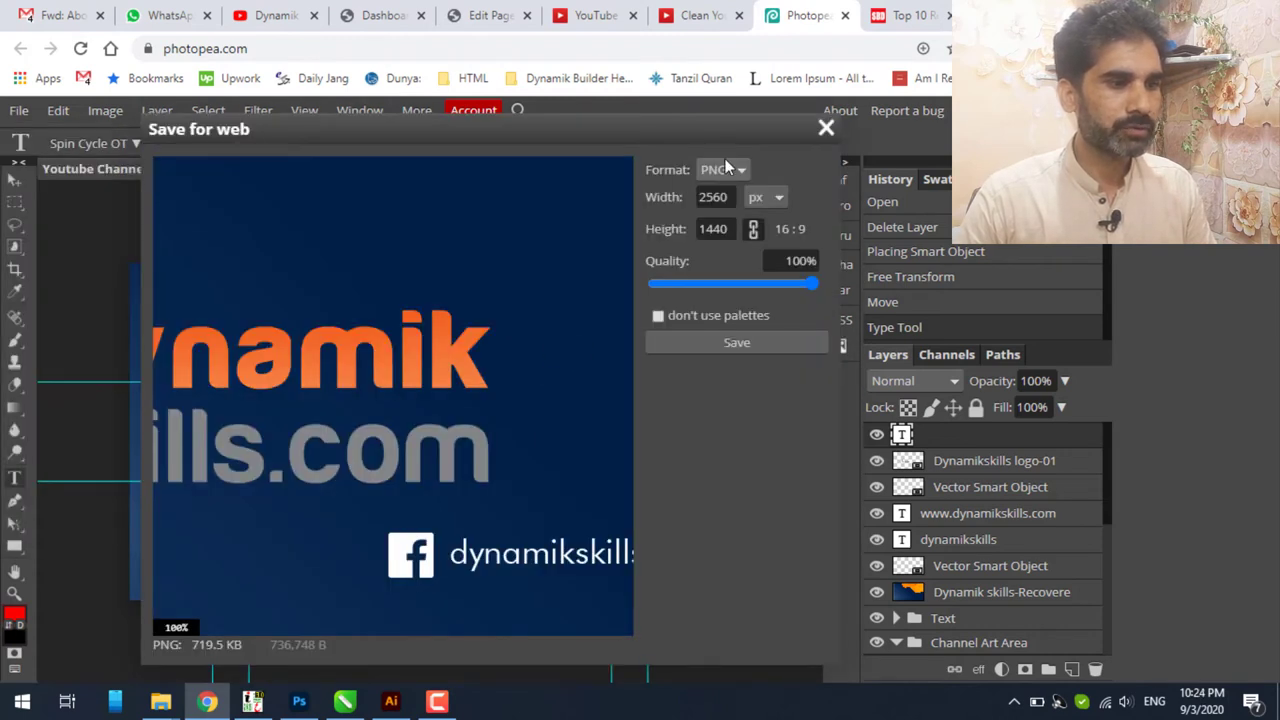
left_click(725, 344)
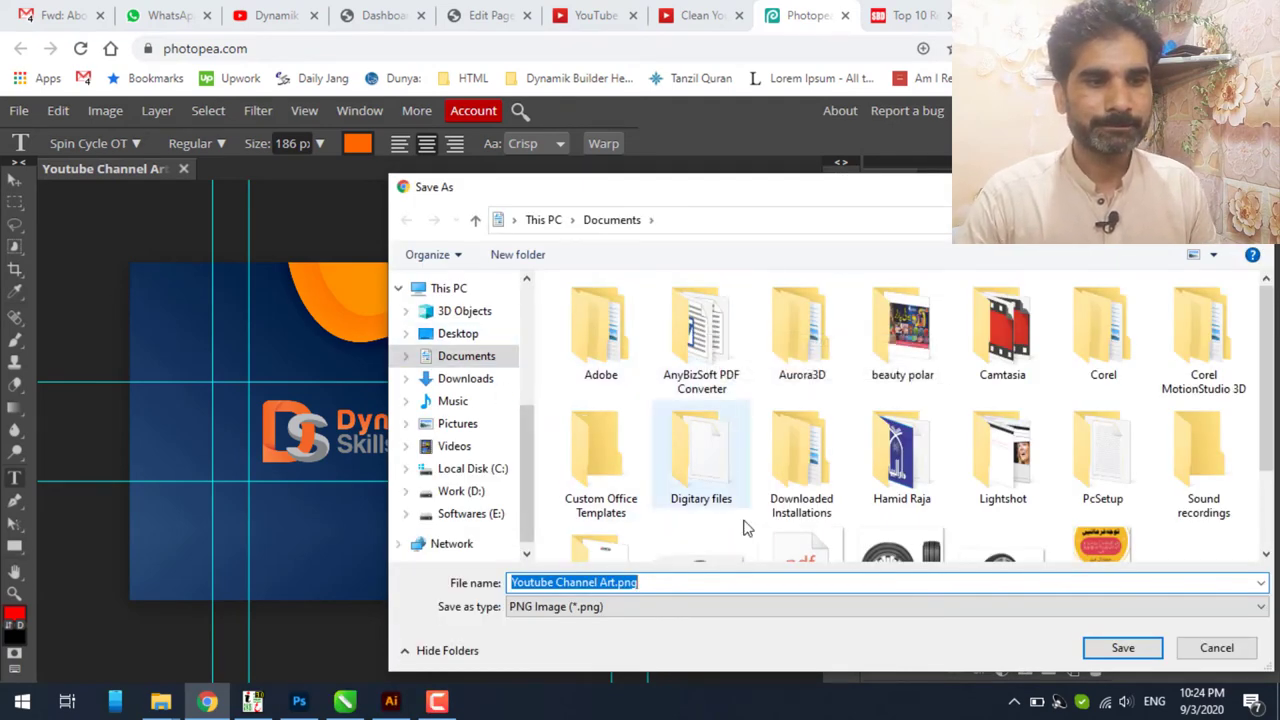
left_click(604, 582)
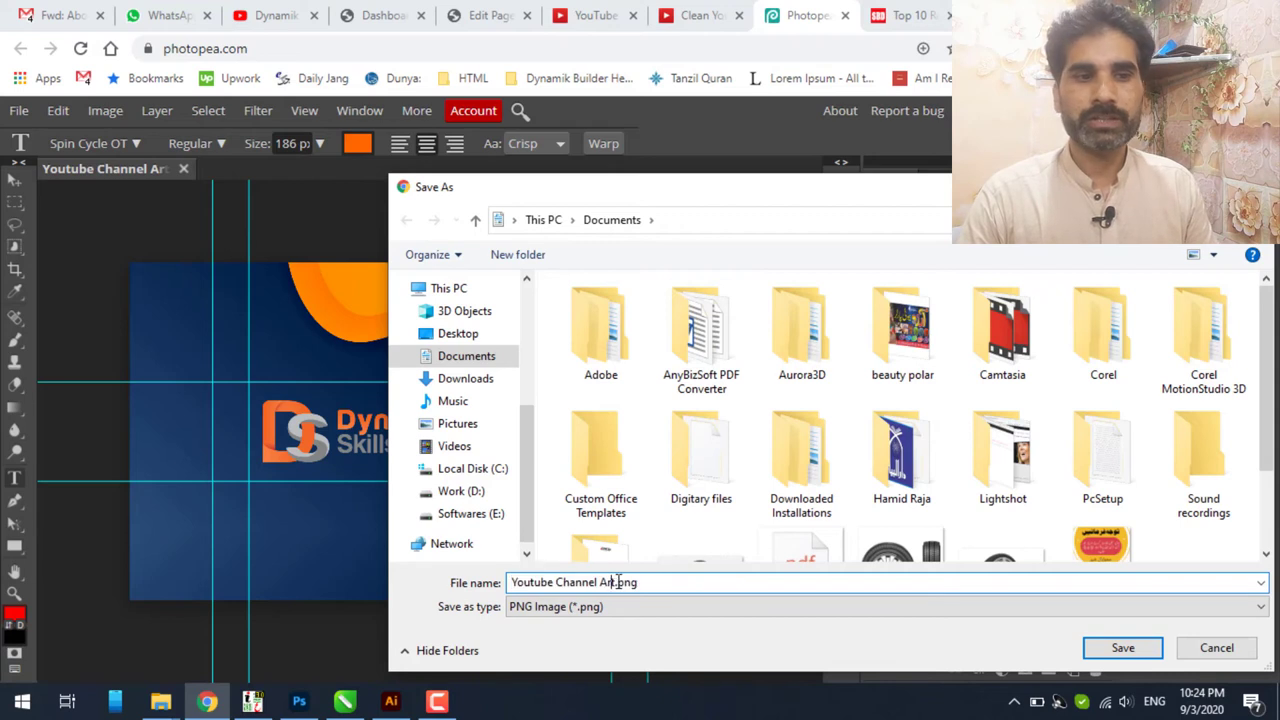
left_click_drag(615, 582, 517, 580)
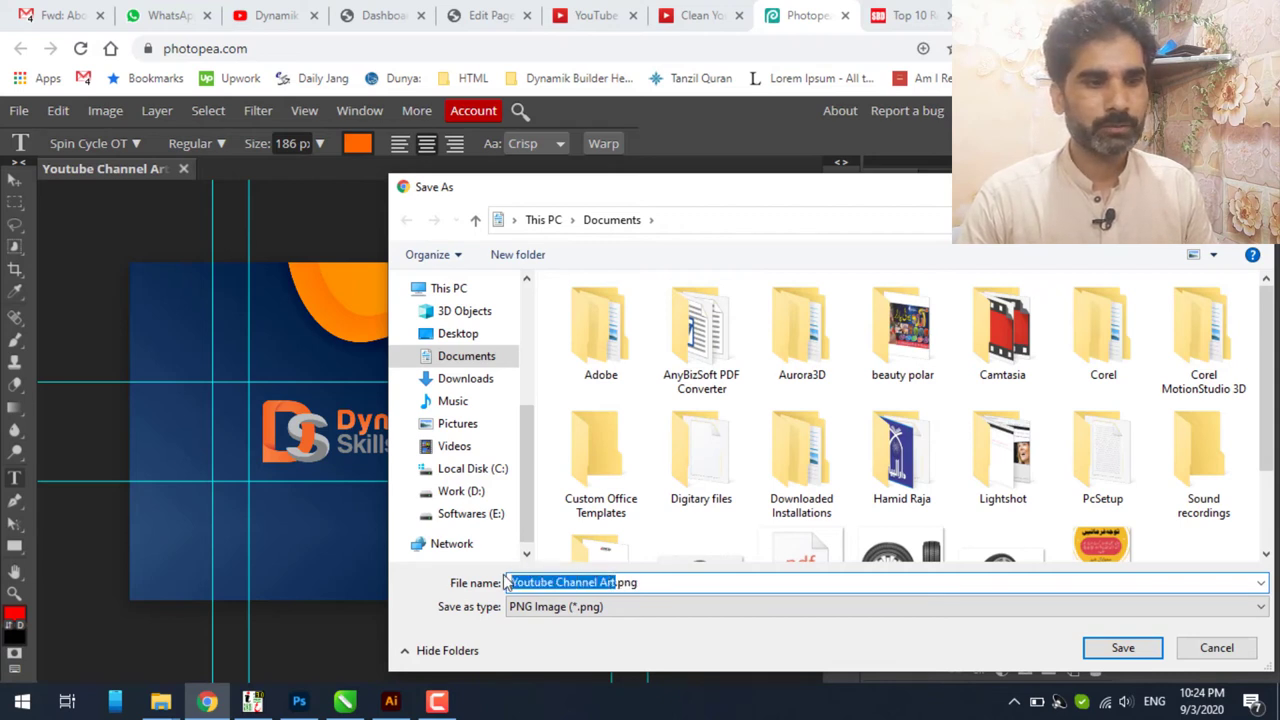
type("Du")
key("BackSpace")
key("BackSpace")
key("BackSpace")
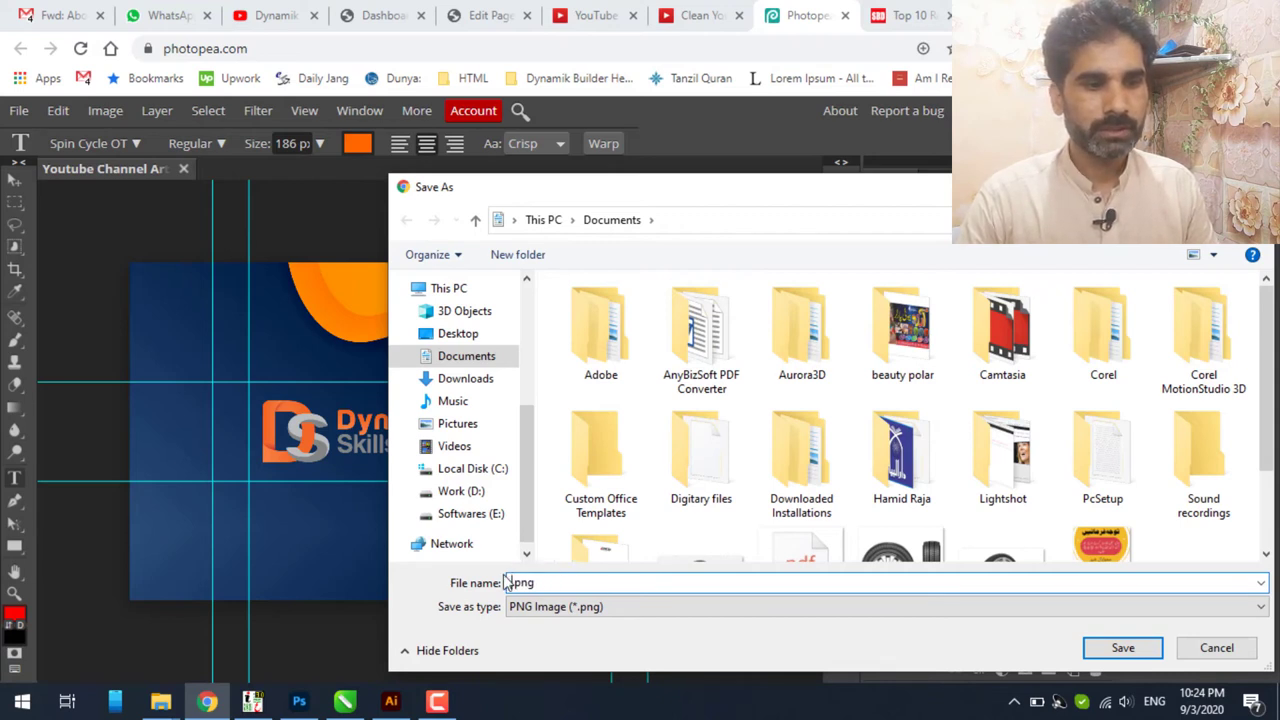
type("D")
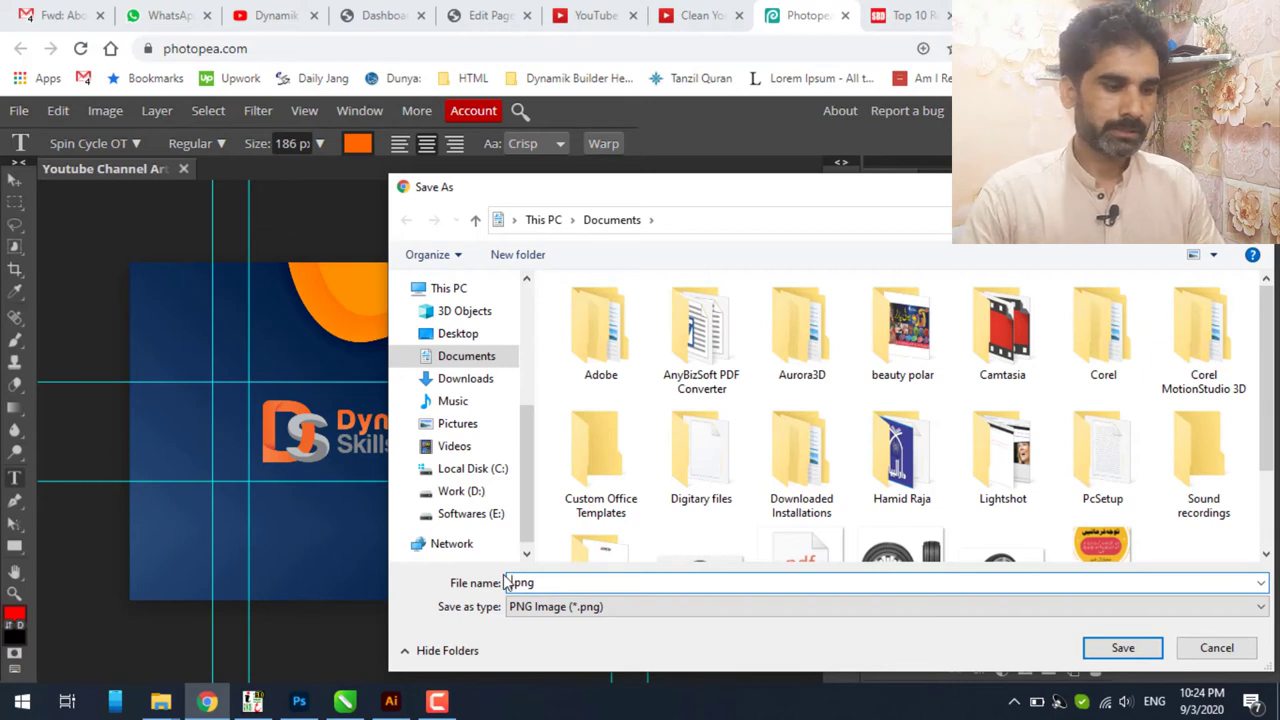
type("S")
type(" Y")
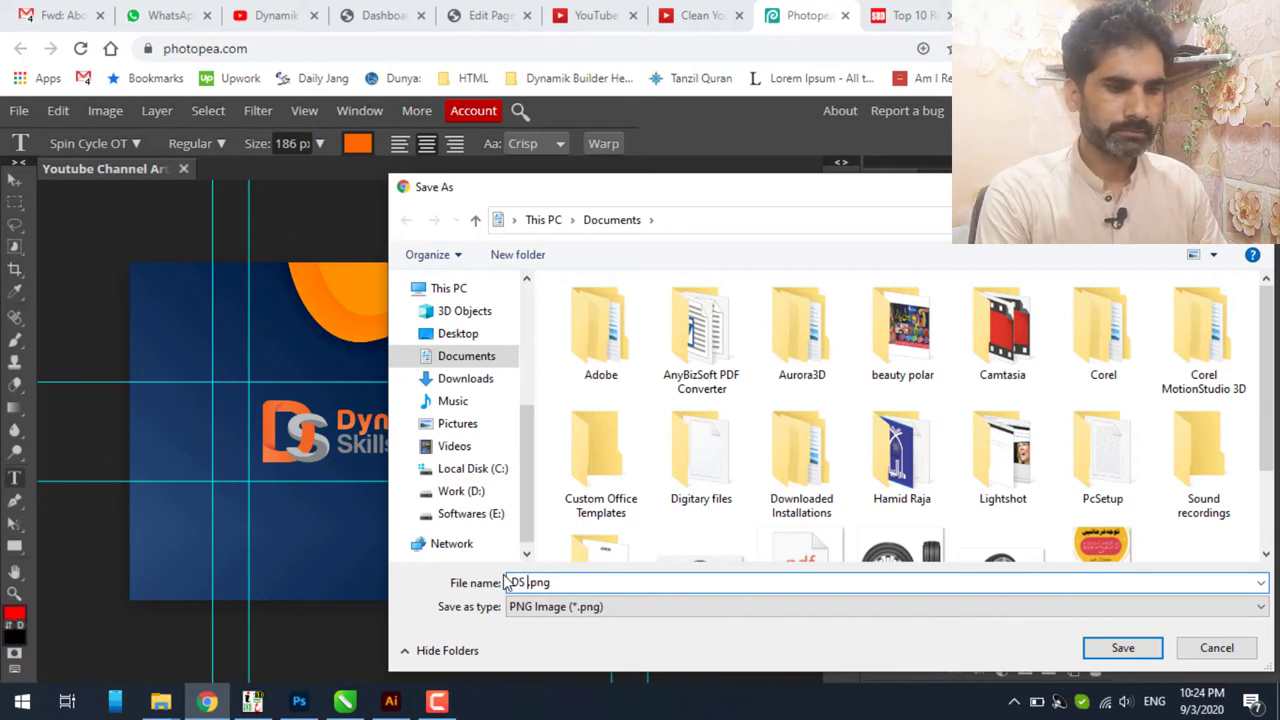
type("T COVE")
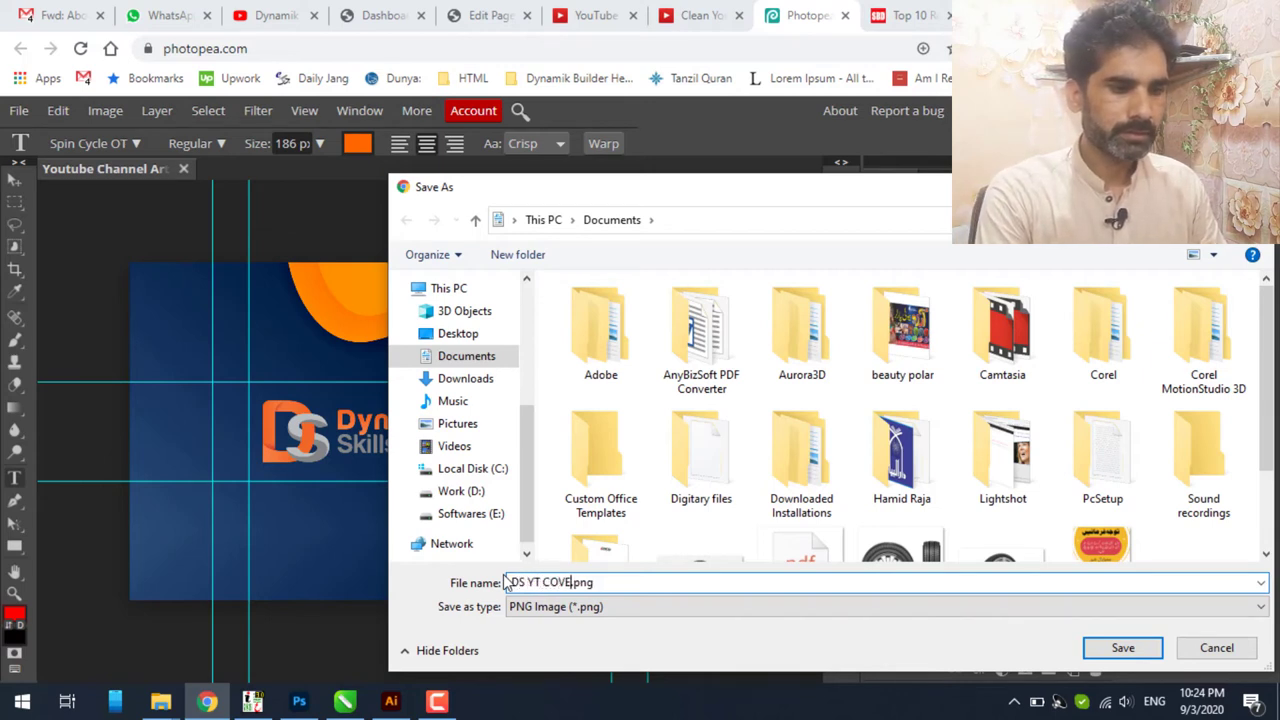
type("R ART")
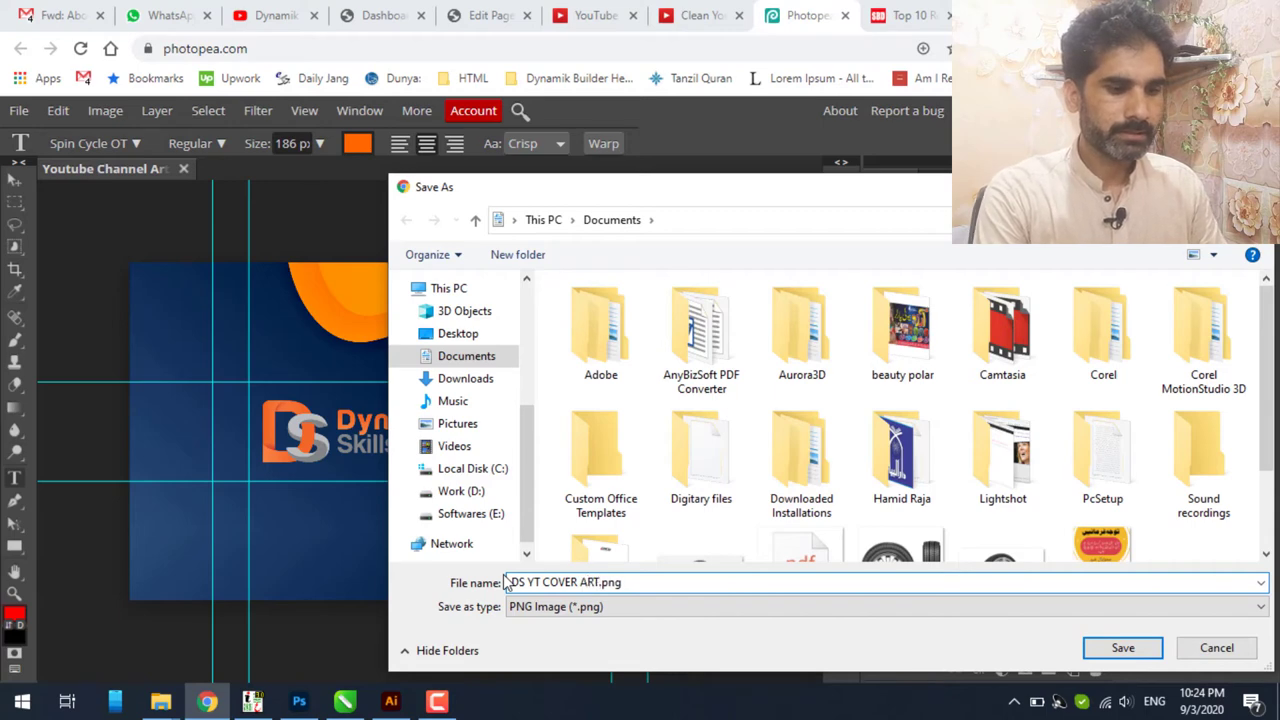
key("Return")
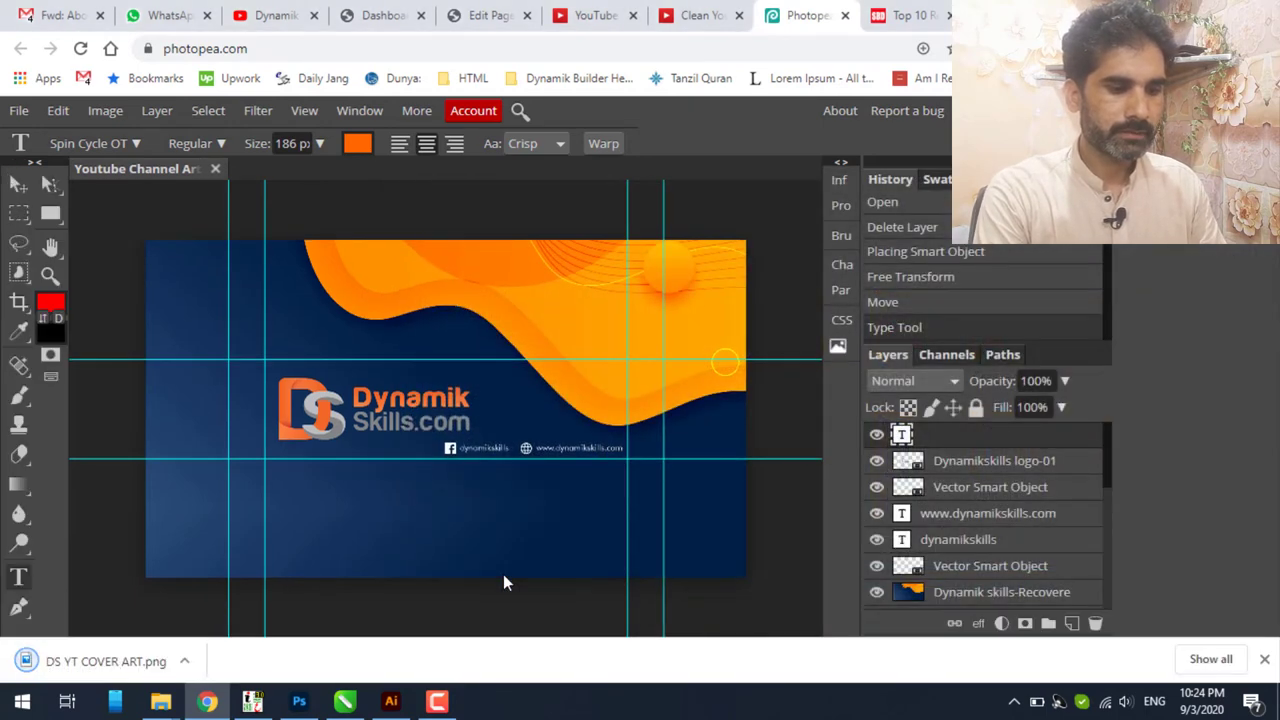
- Preview the downloaded DS YT COVER ART.png in its Documents folder, then return to Photoshop
left_click(200, 660)
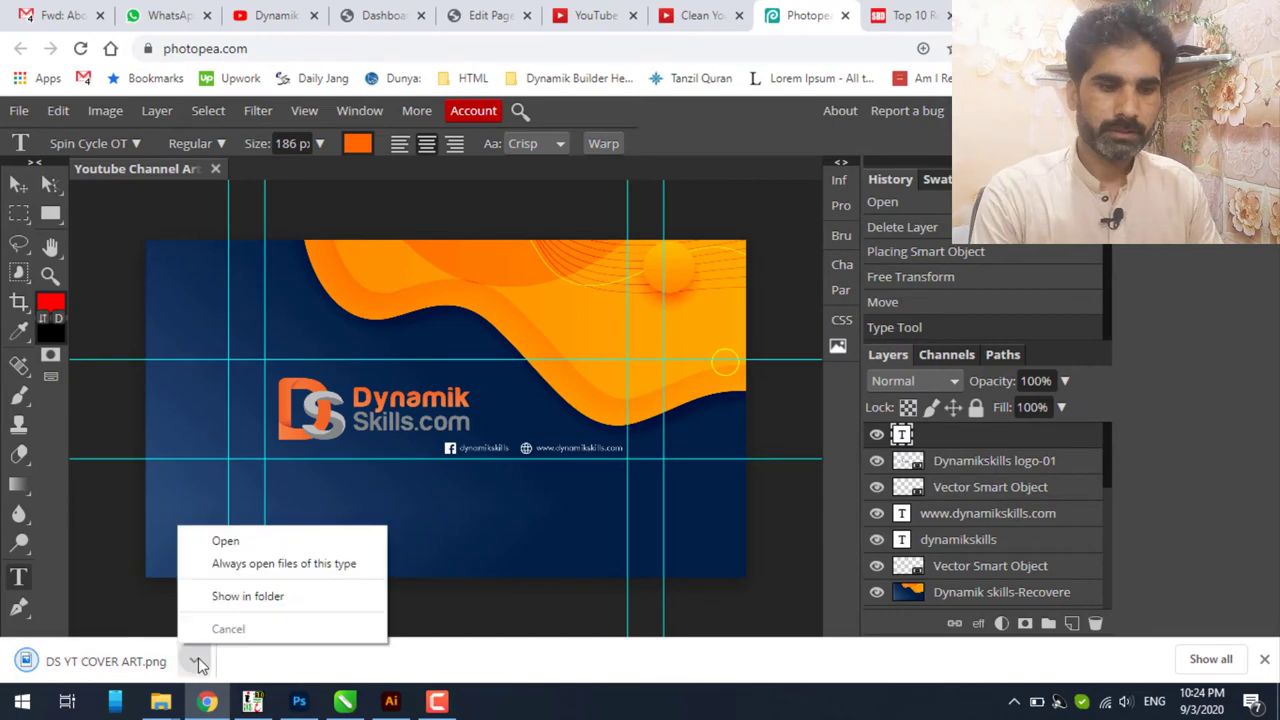
left_click(235, 595)
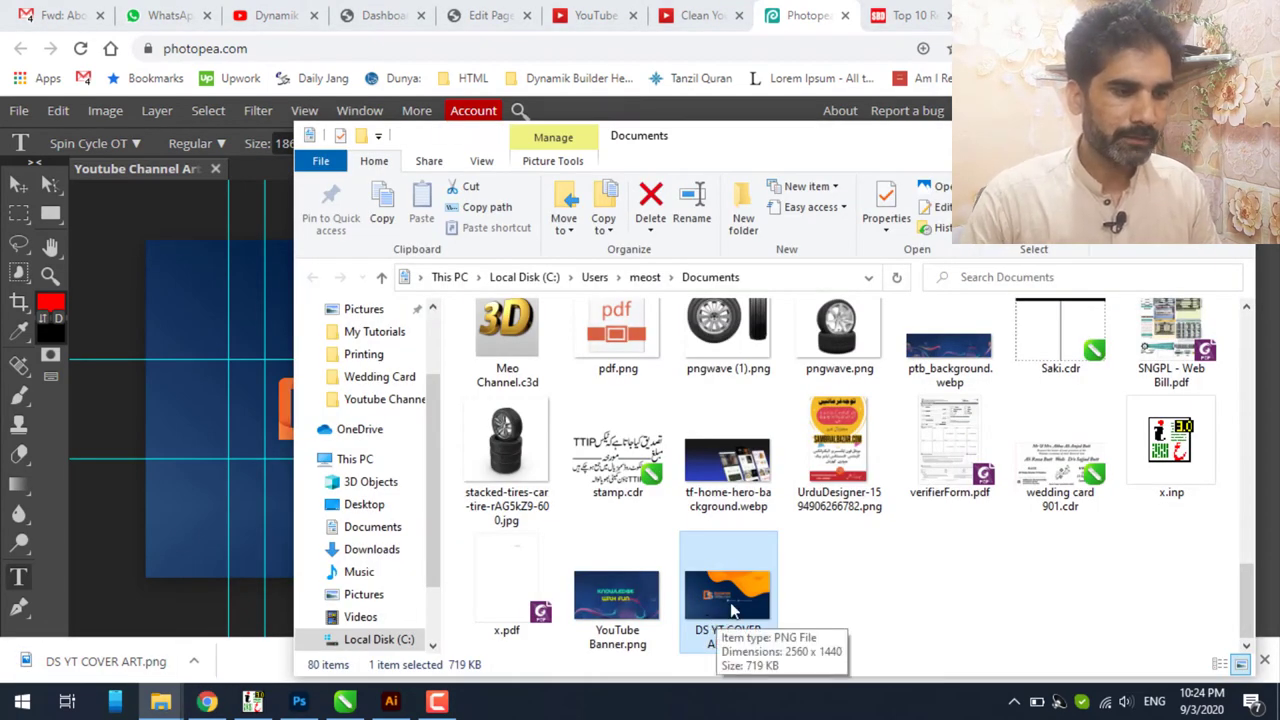
double_click(733, 617)
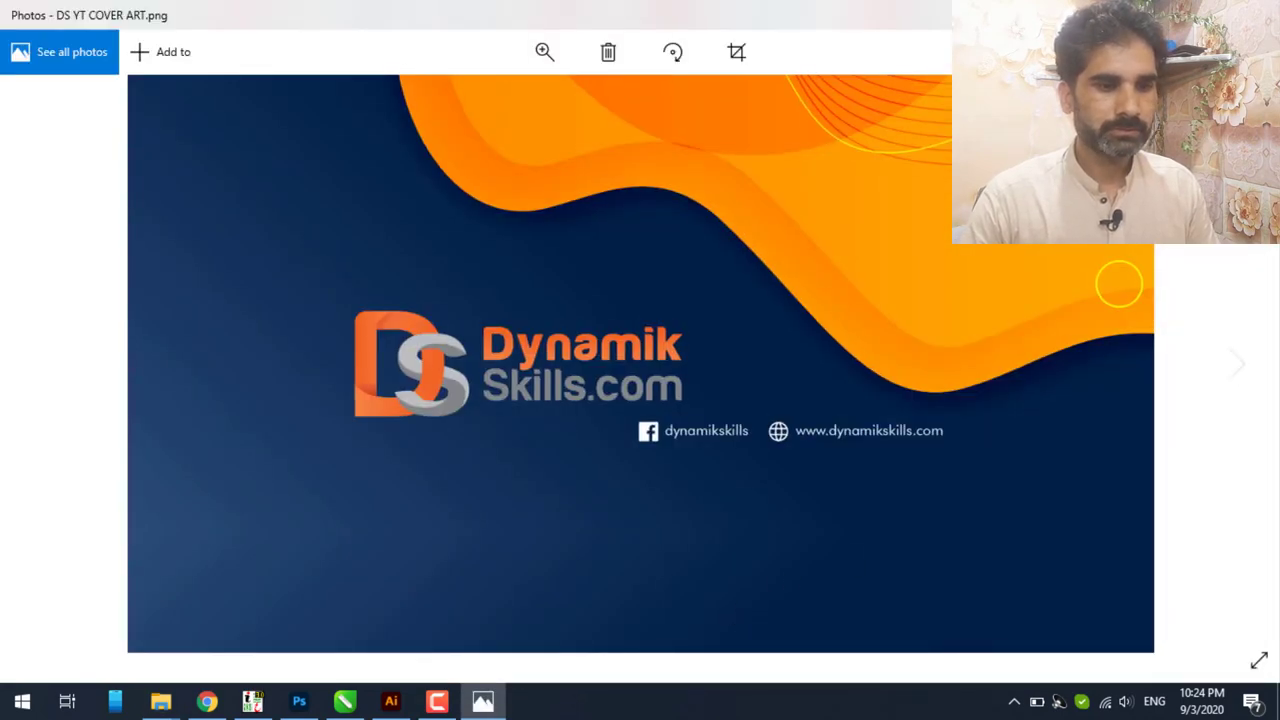
key("alt+F4")
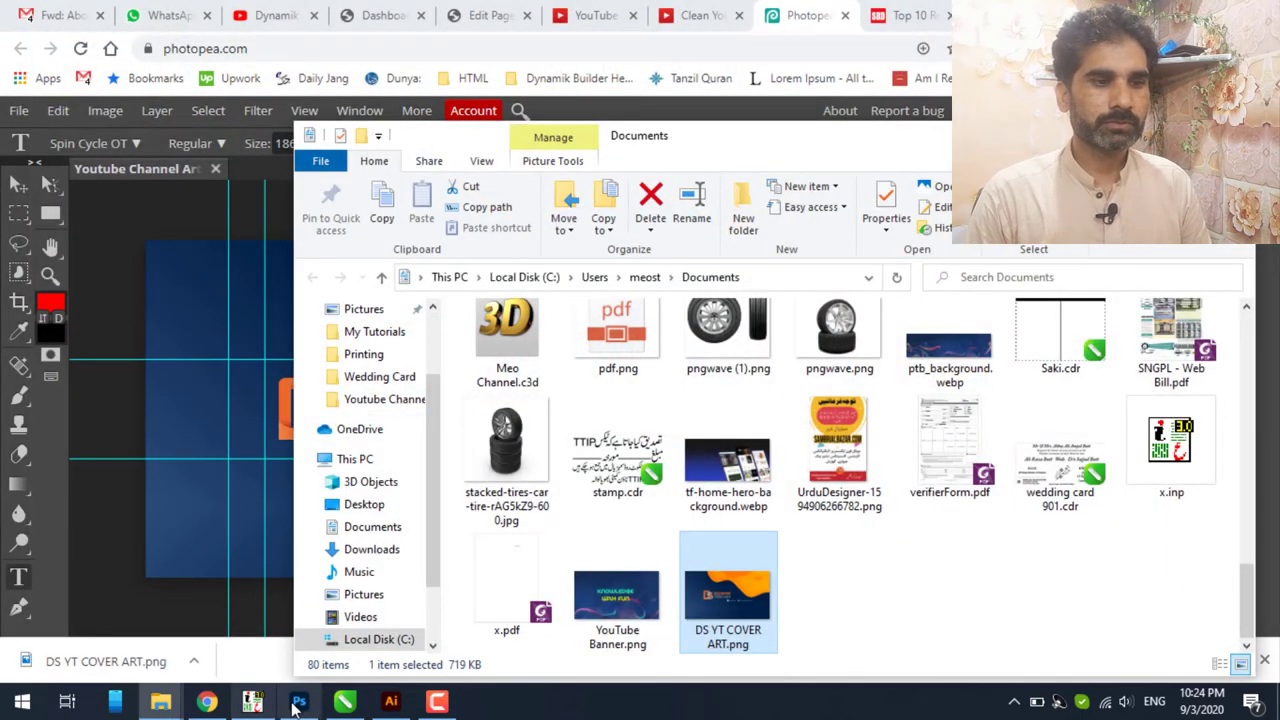
left_click(298, 701)
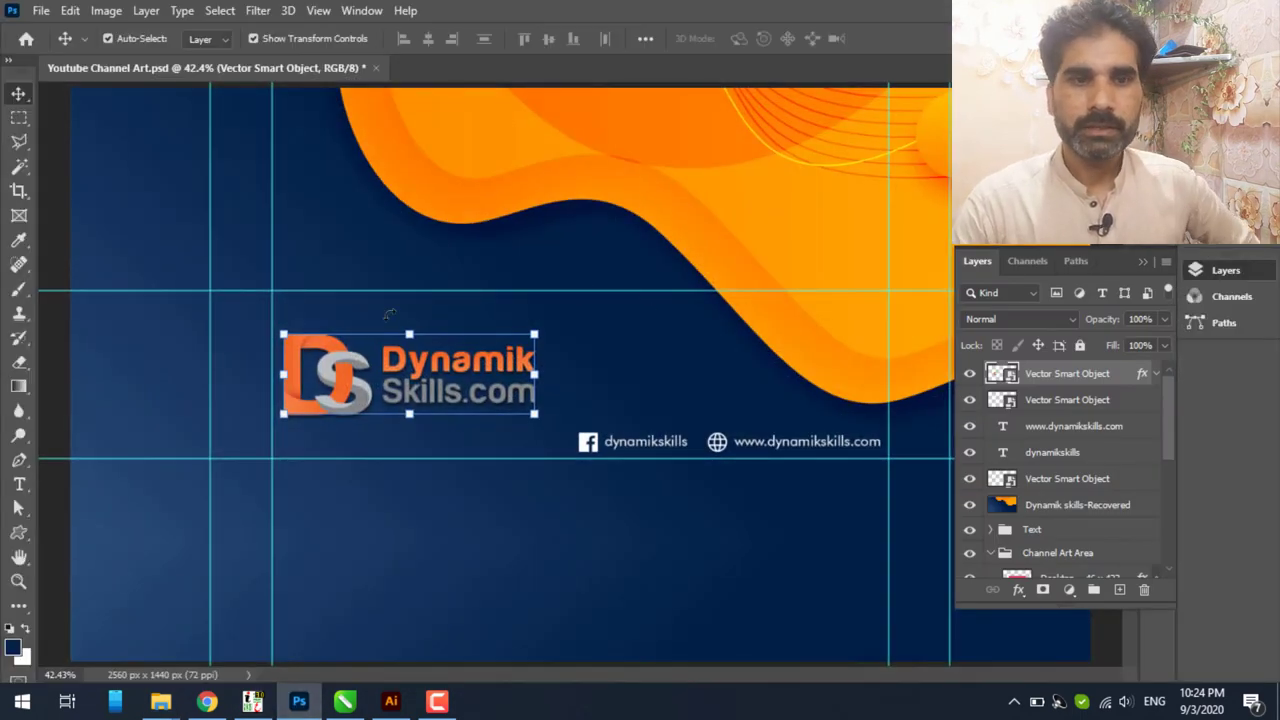
- Save the design to Documents under the name 'DS YT COVER ART_v1'
left_click(41, 10)
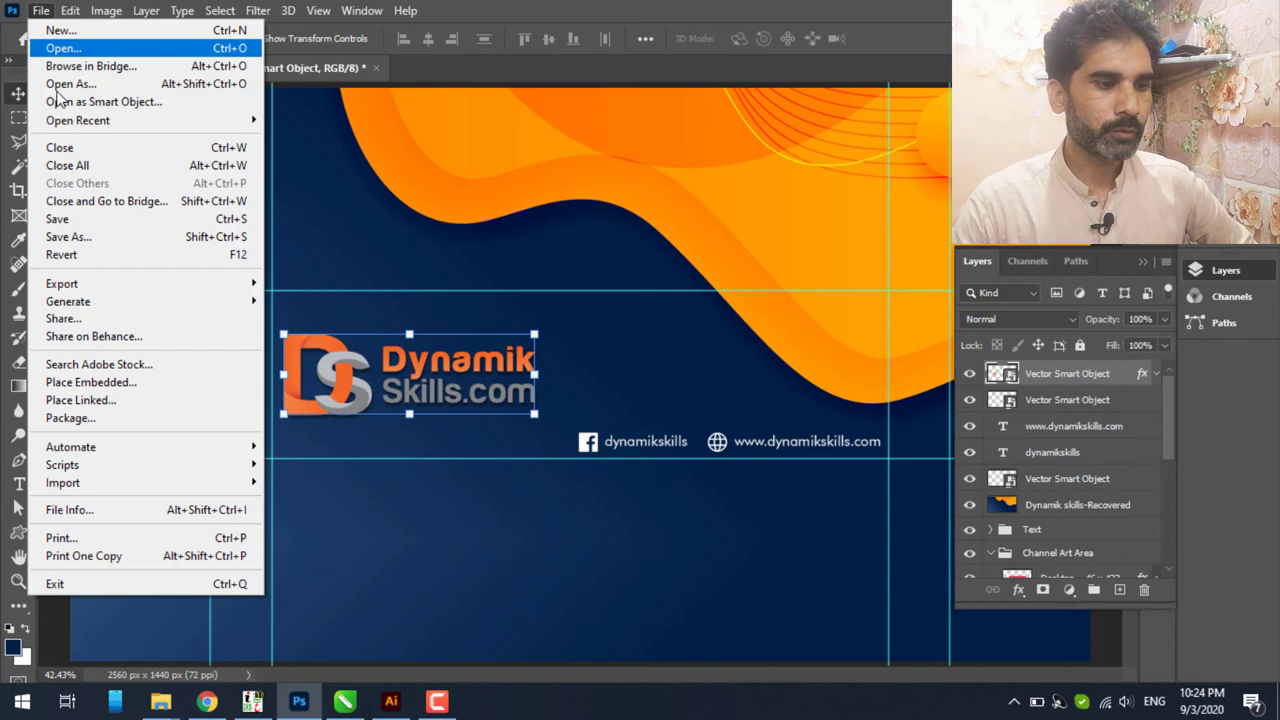
left_click(80, 241)
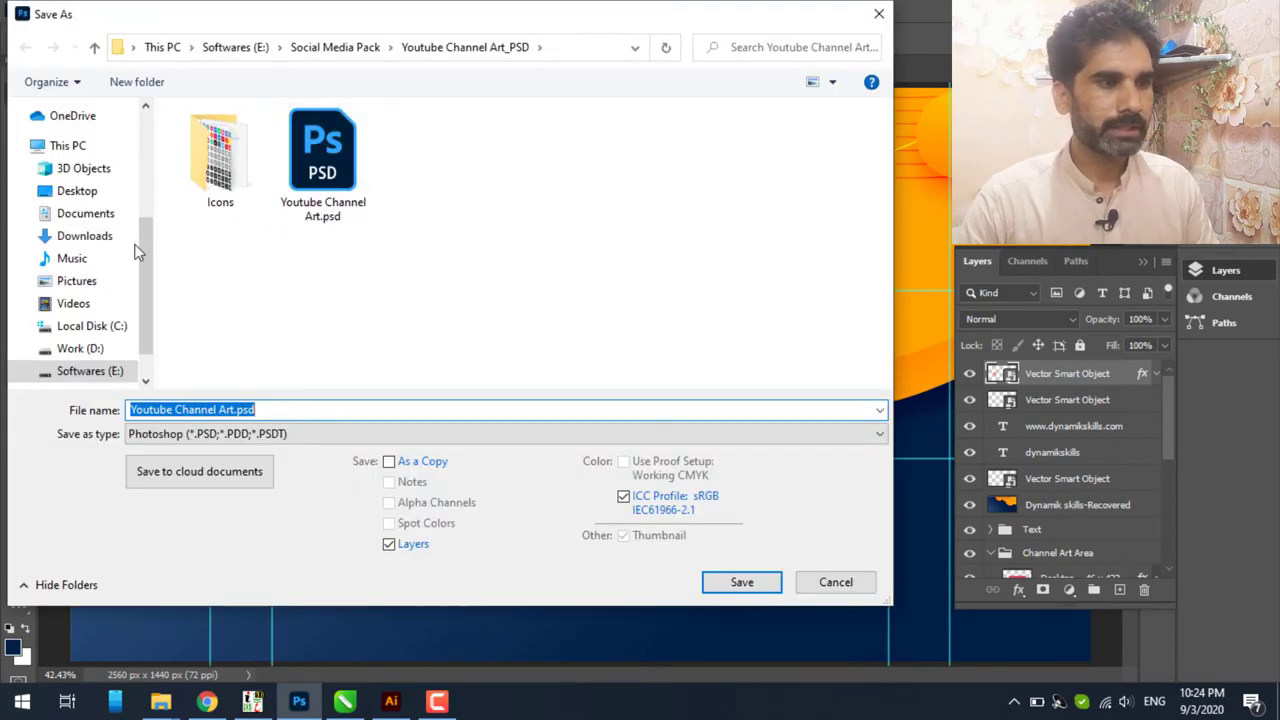
mouse_move(90, 250)
left_click(86, 213)
left_click(216, 410)
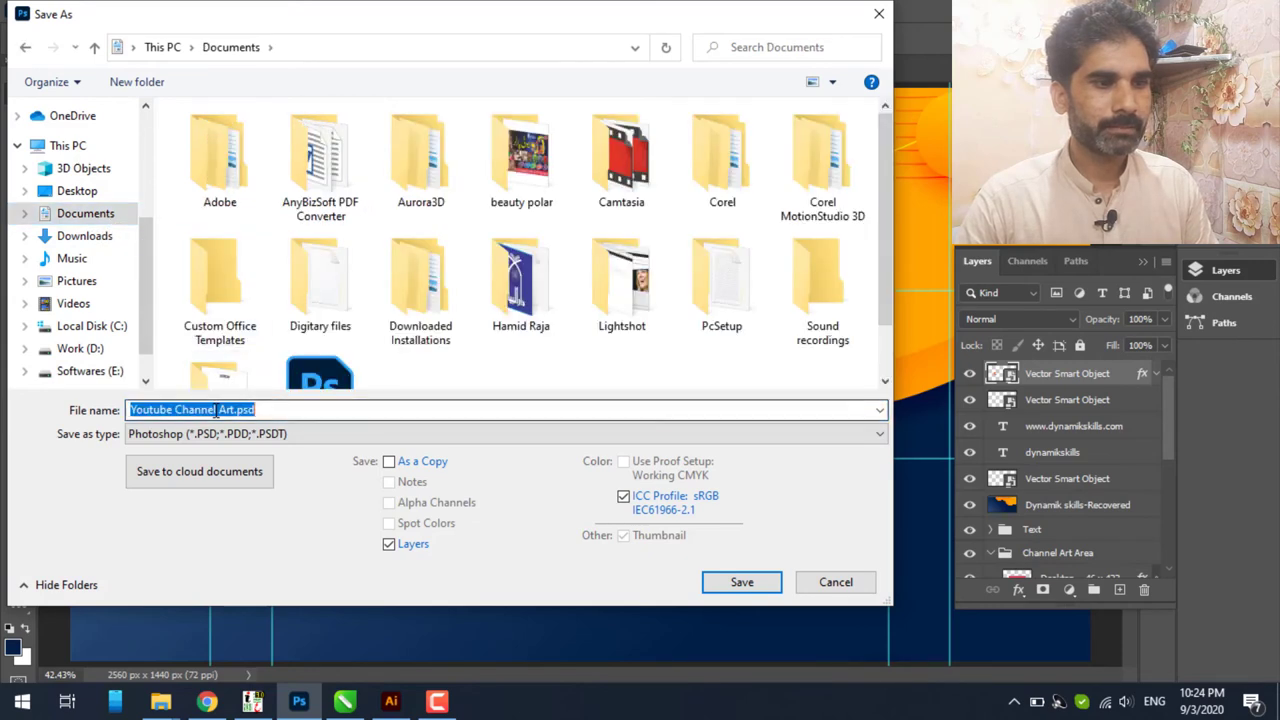
type("DS")
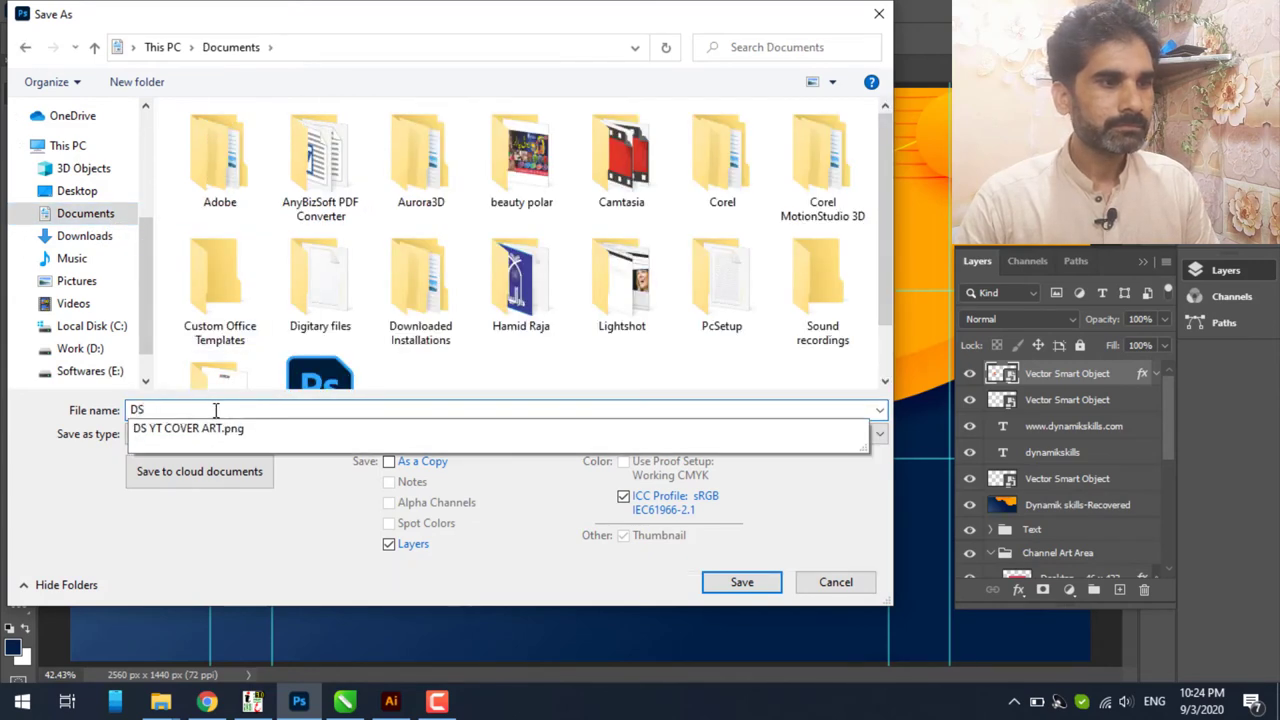
key("Down")
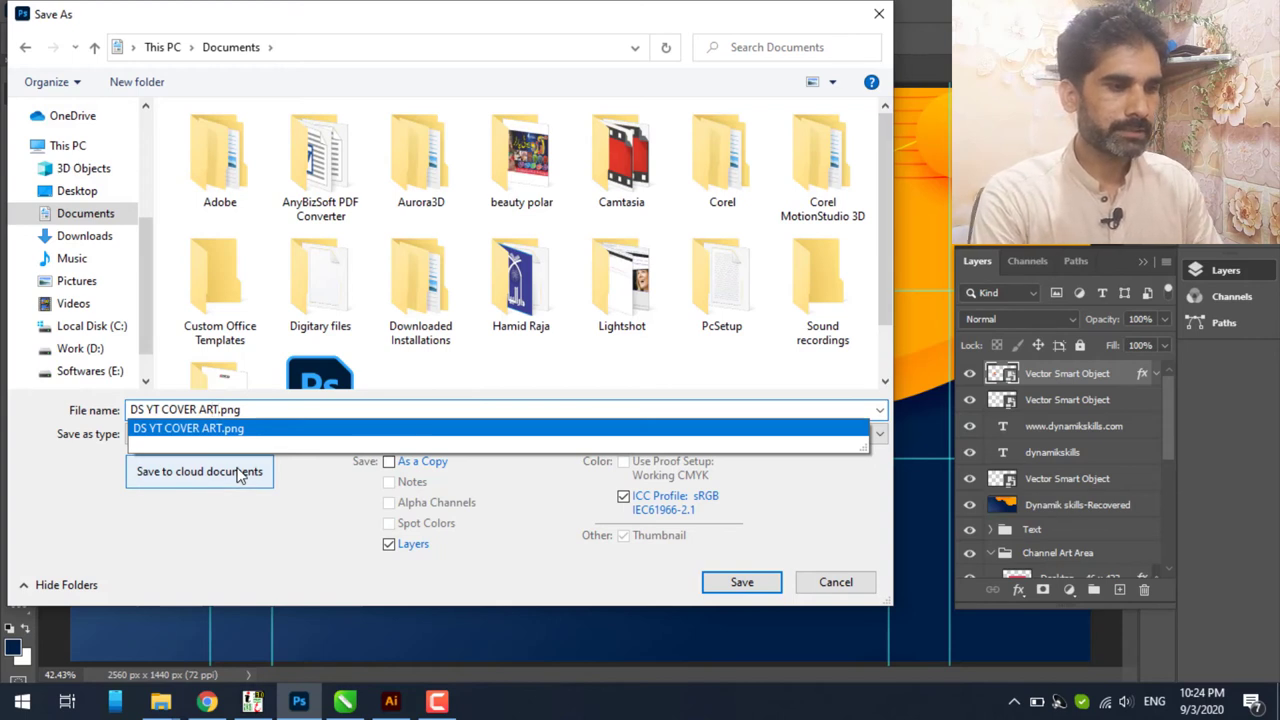
key("Left")
key("Left")
key("Left")
type("v1")
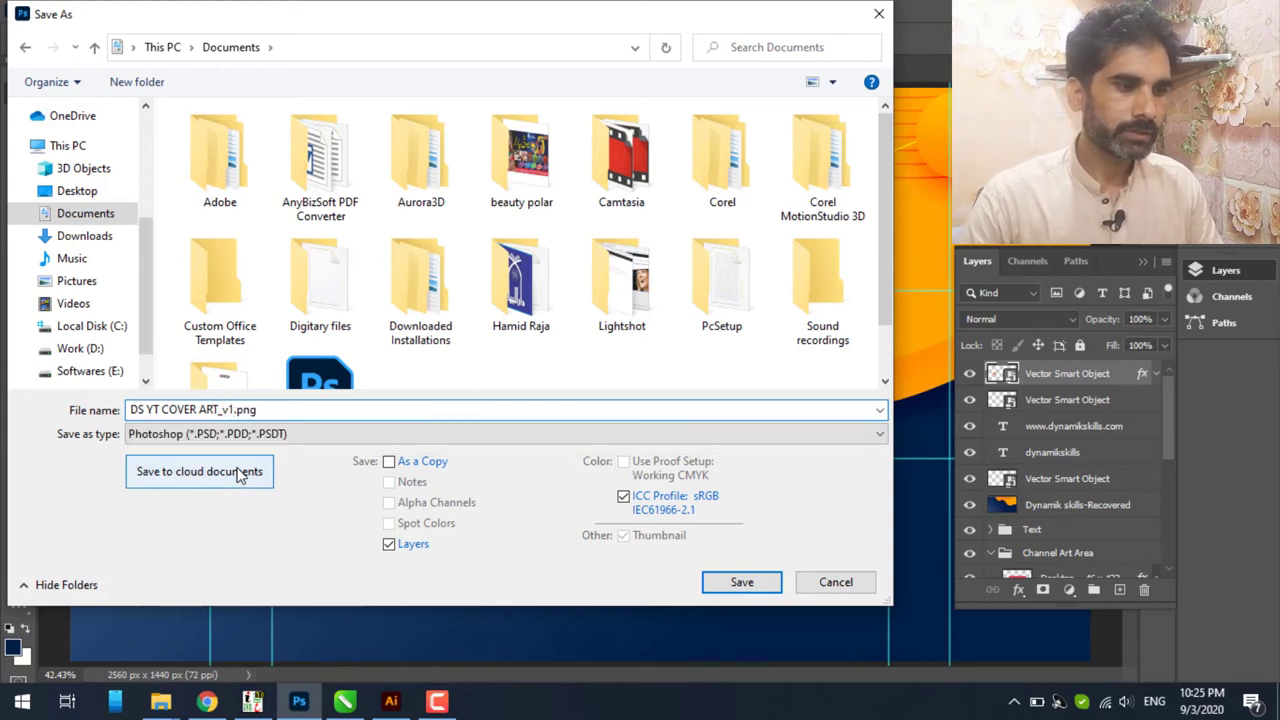
key("Tab")
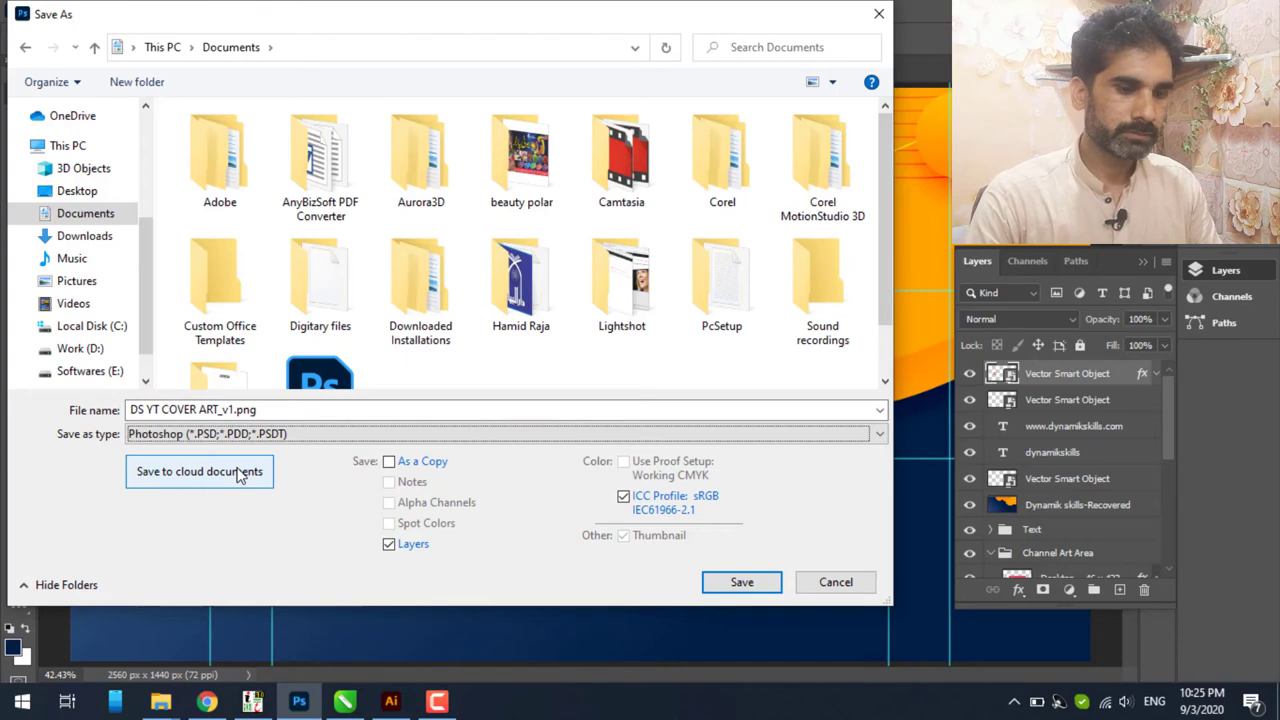
key("Return")
key("Return")
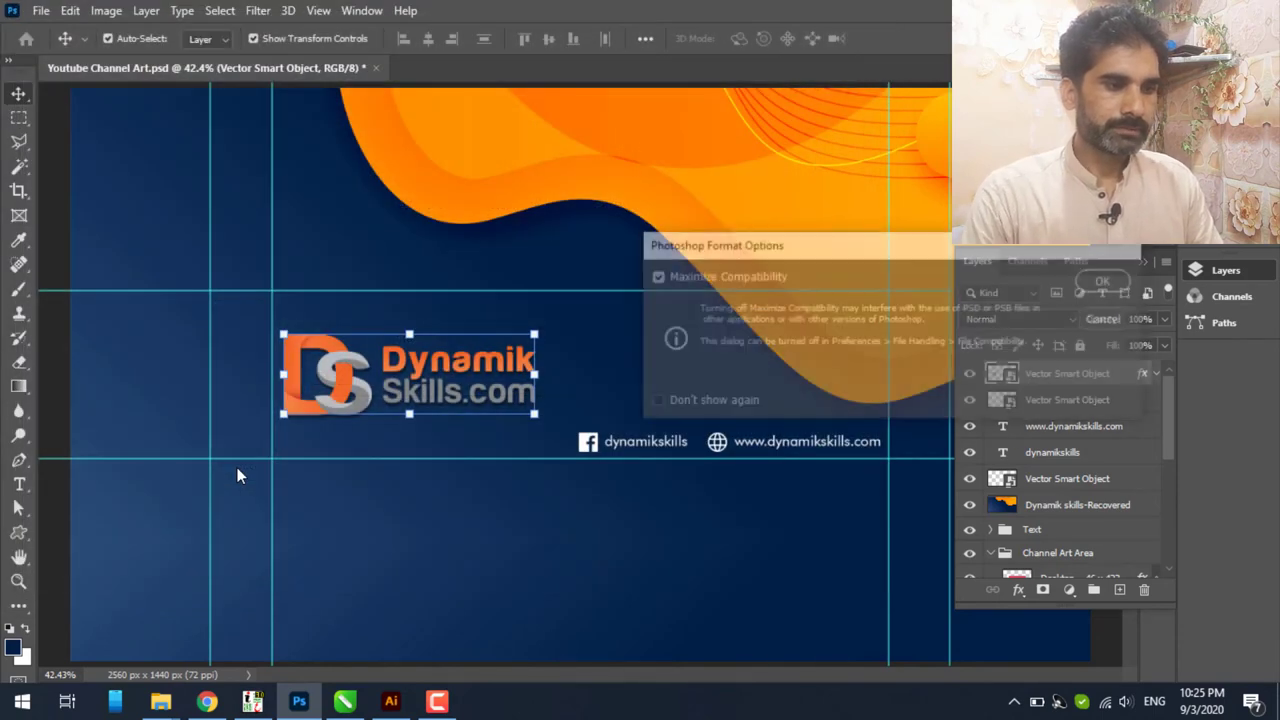
- Re-save it as PNG, replacing the existing file, and keep the logo layer visible
key("ctrl+shift+s")
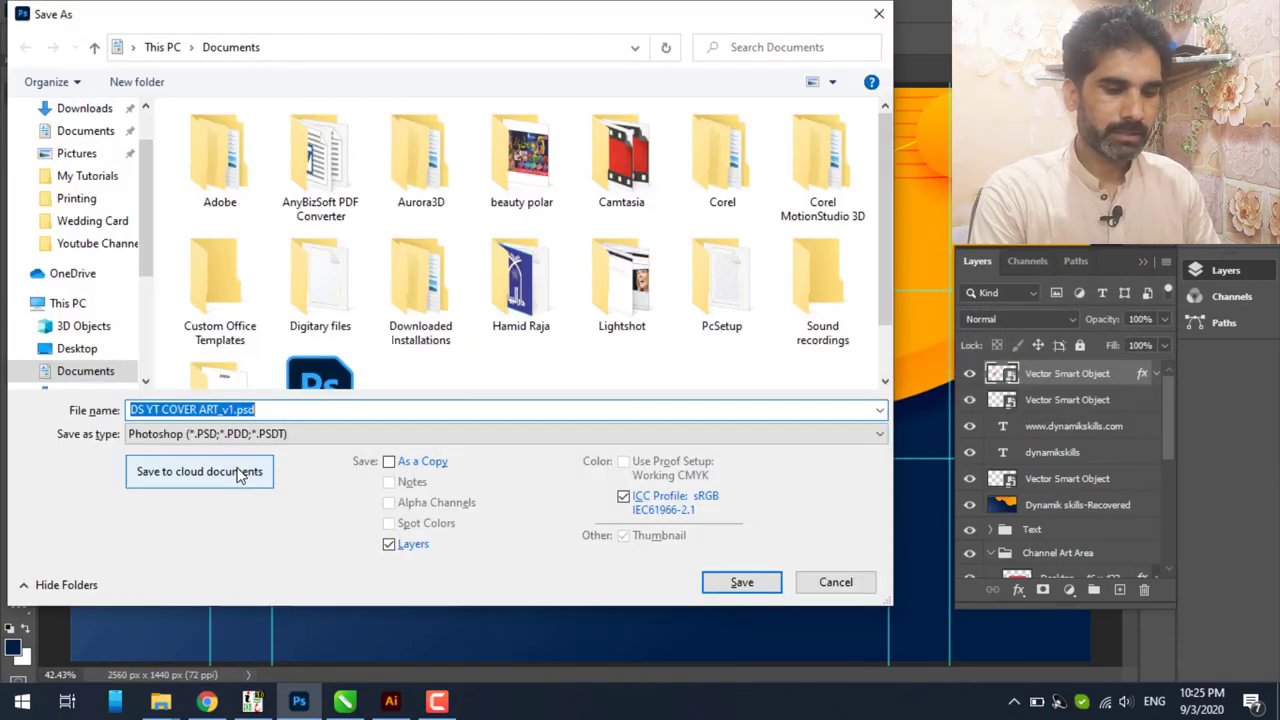
key("Tab")
key("j")
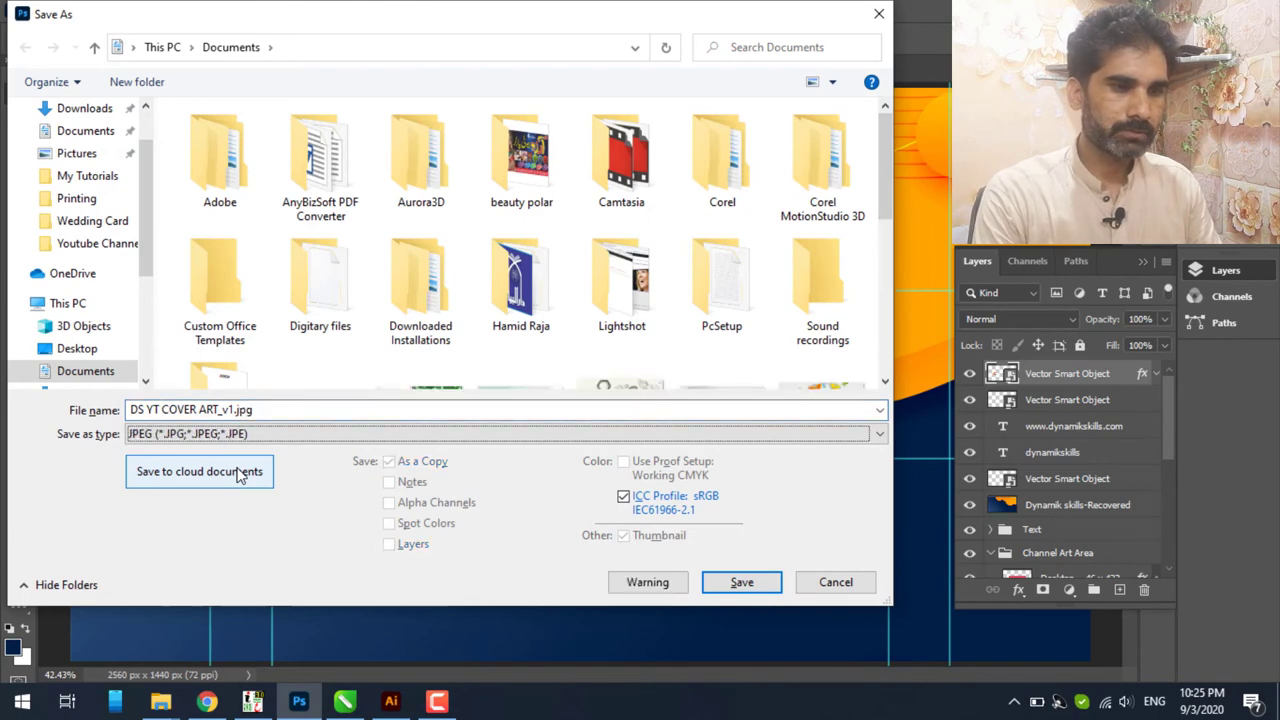
left_click(276, 438)
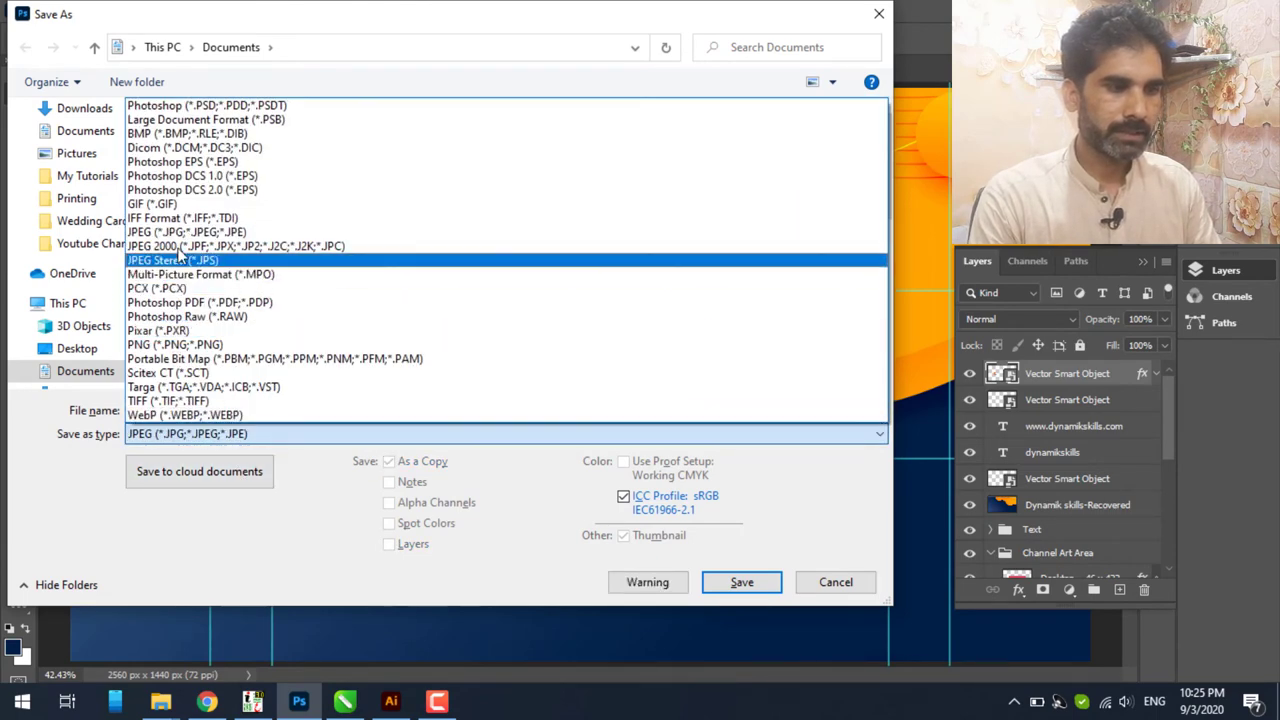
left_click(168, 344)
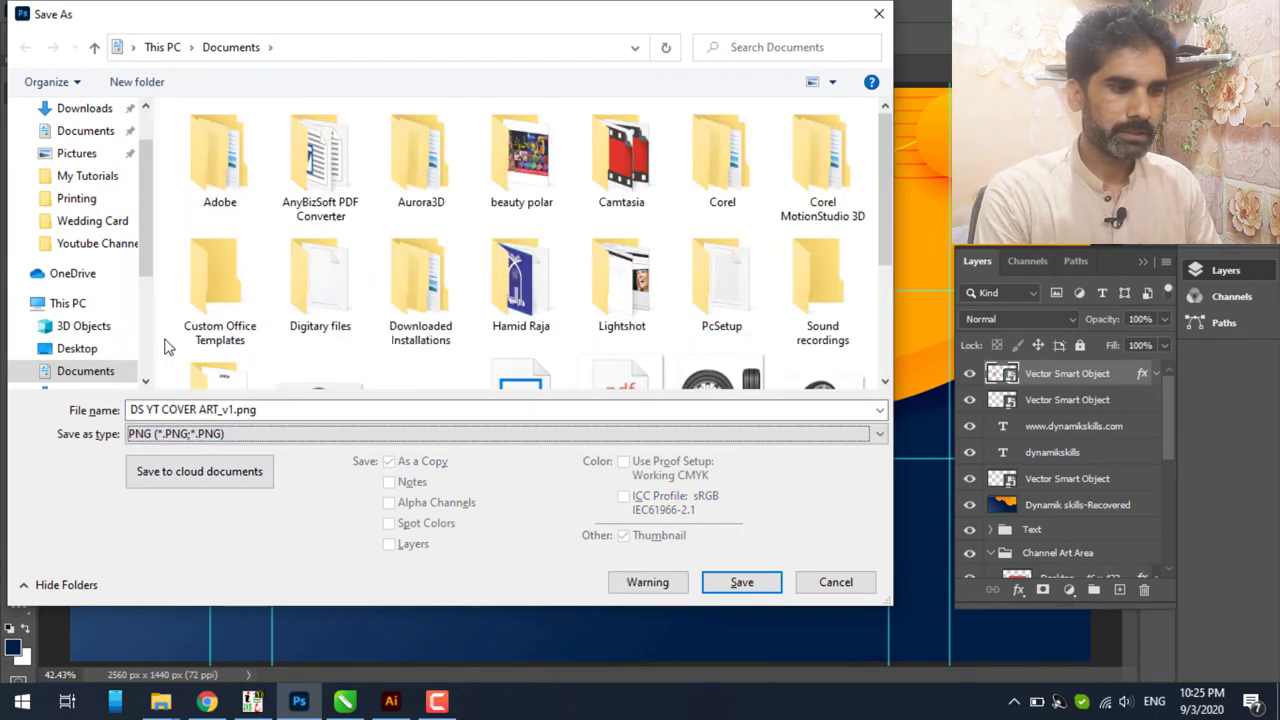
left_click(740, 582)
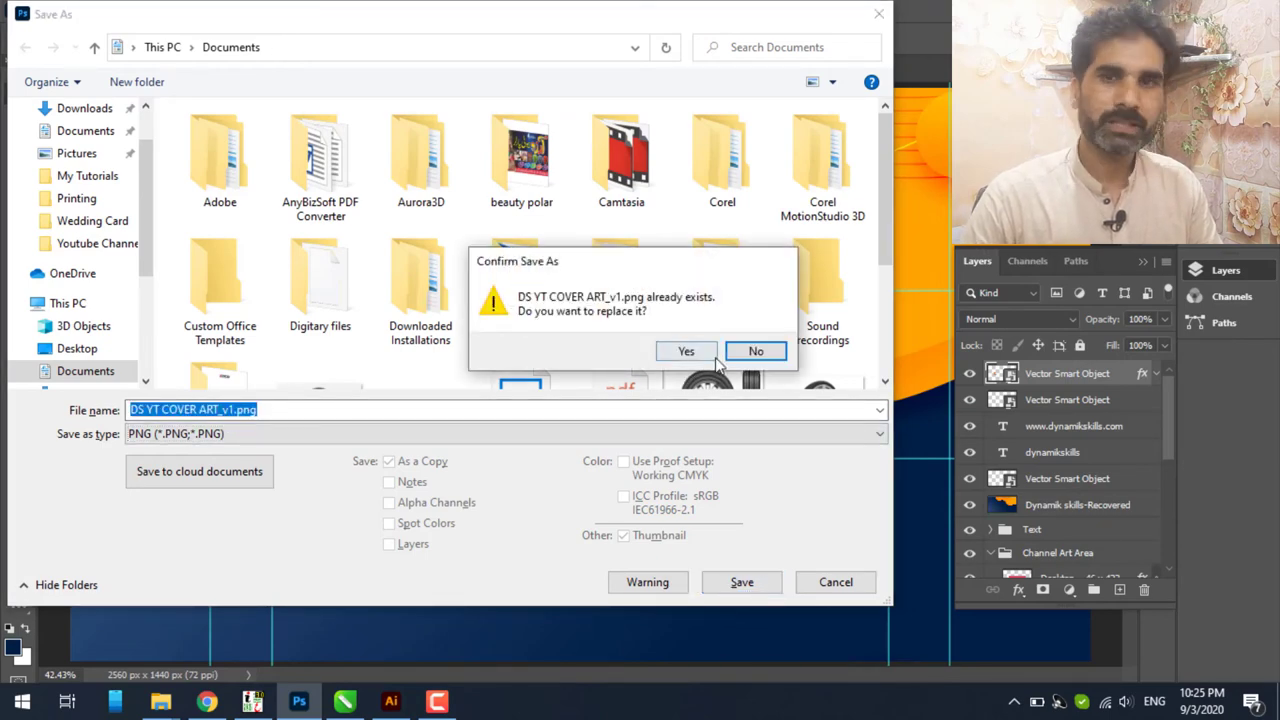
left_click(686, 351)
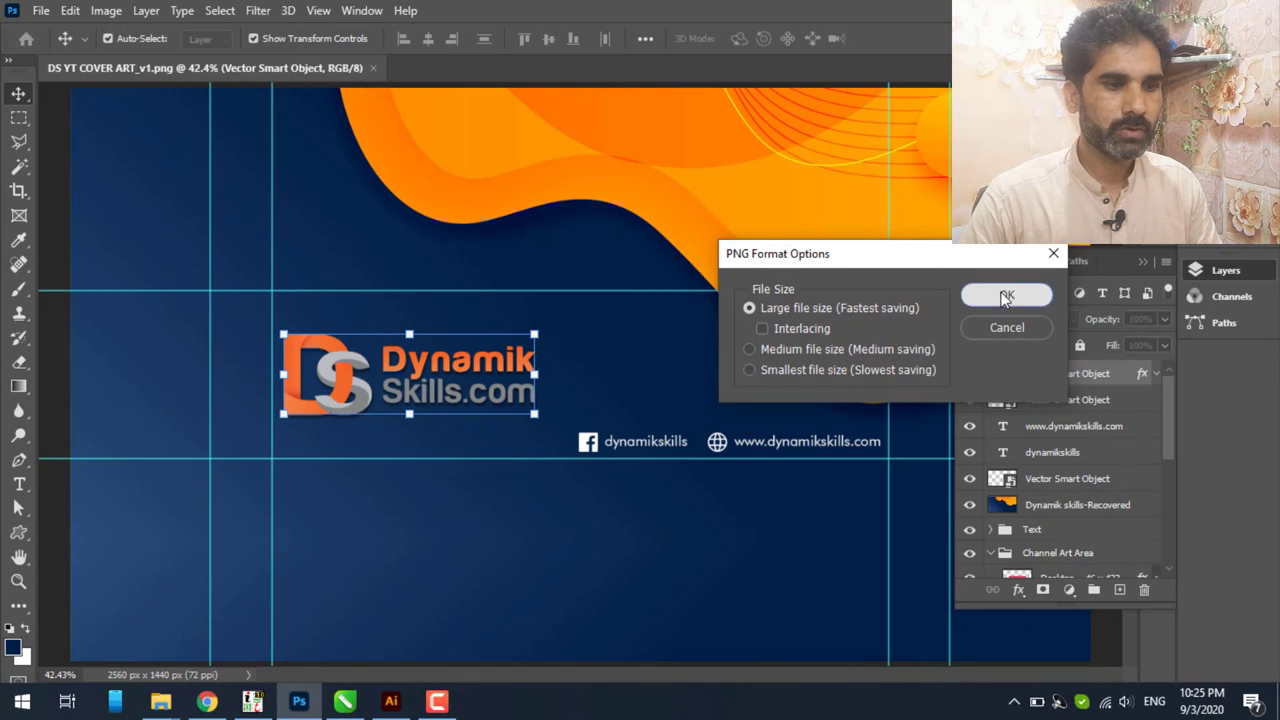
left_click(1004, 293)
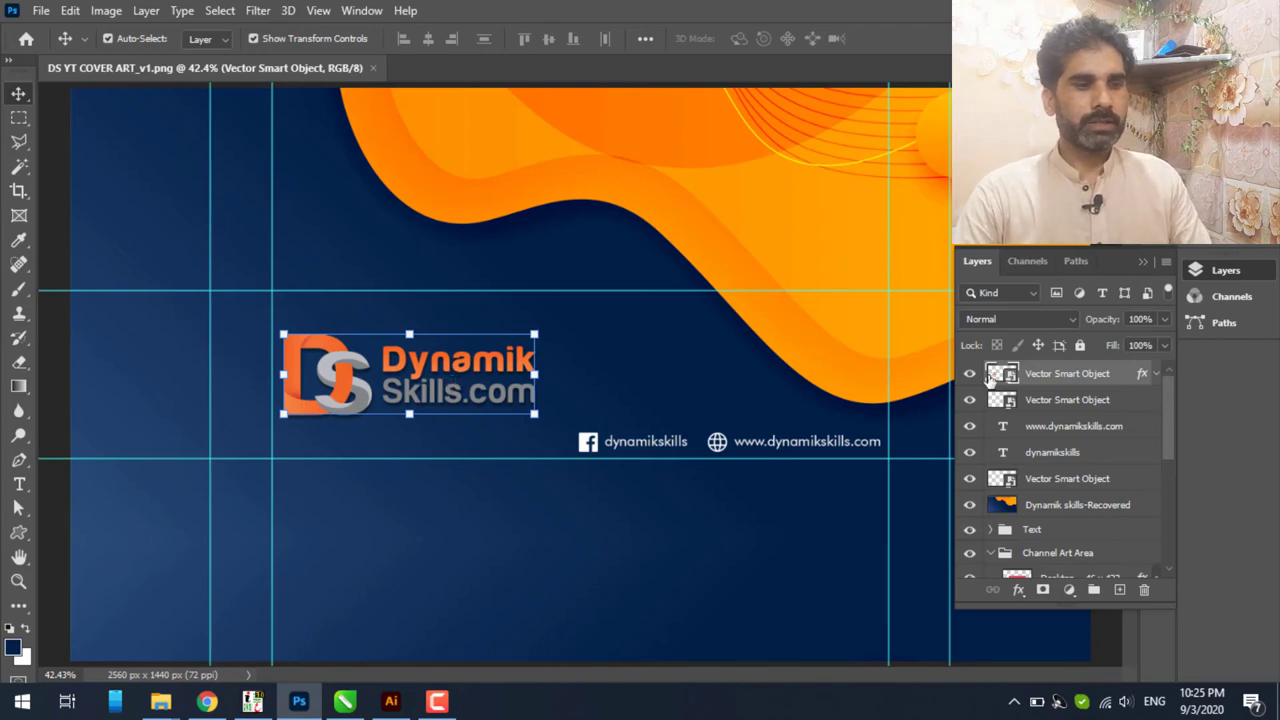
left_click_drag(969, 373, 969, 424)
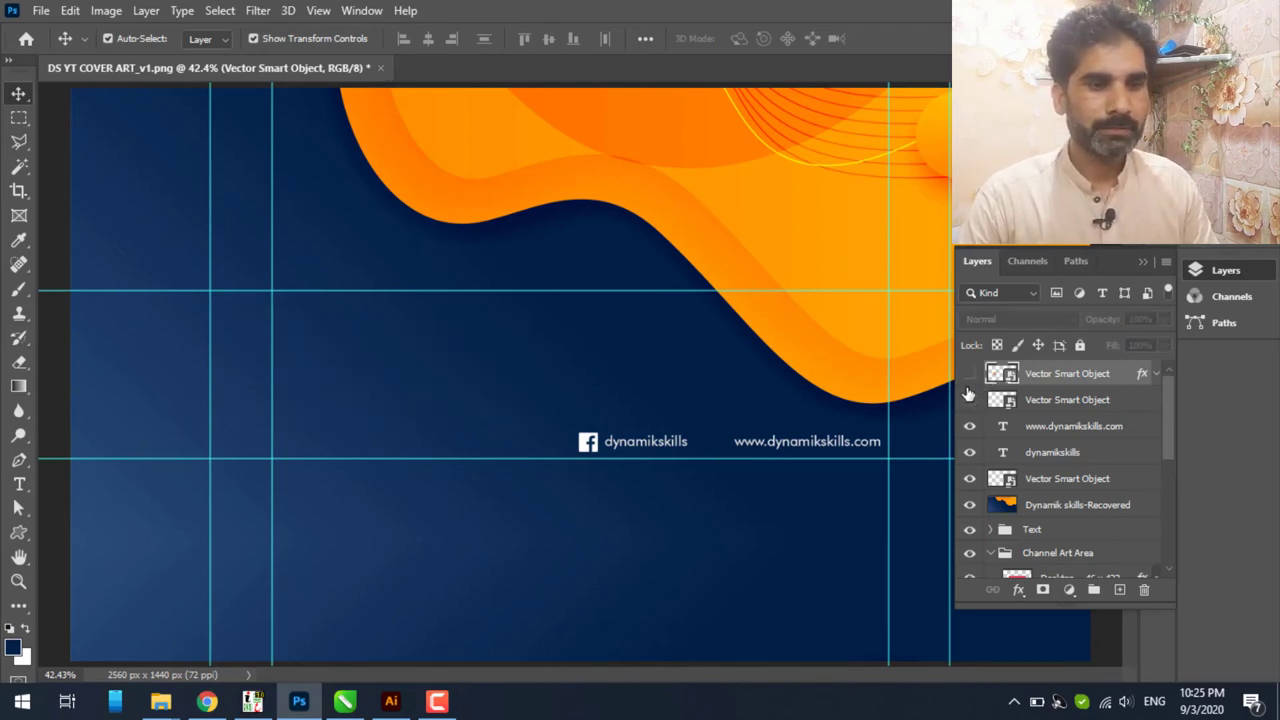
left_click(971, 374)
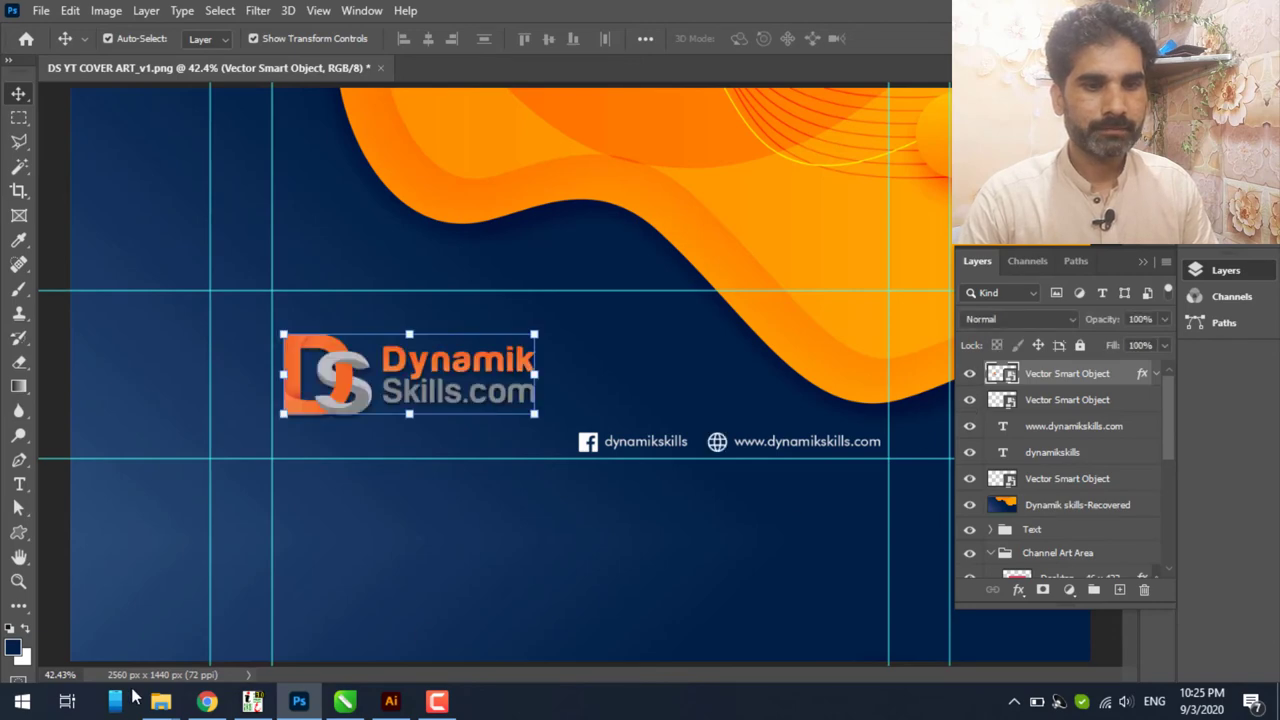
- Drag Youtube Channel Art.psd from the Youtube Channel Art_PSD folder into CorelDRAW 2020
left_click(206, 701)
left_click(271, 649)
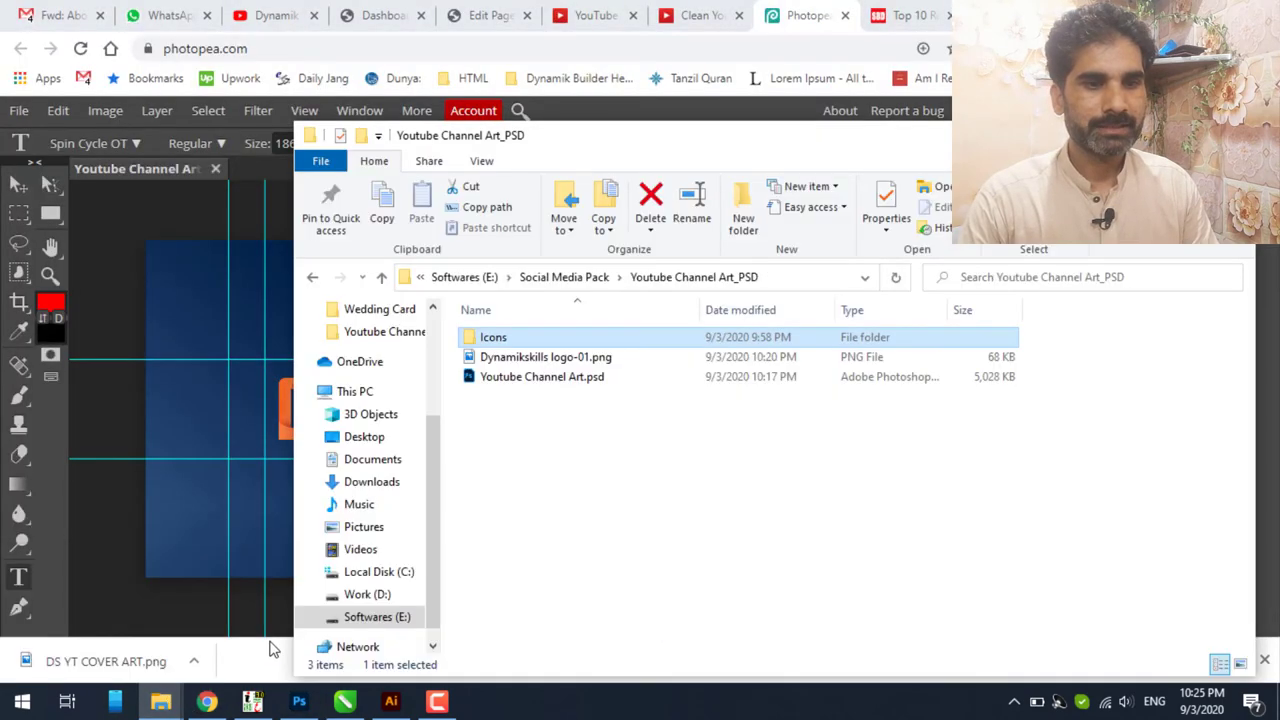
left_click(548, 381)
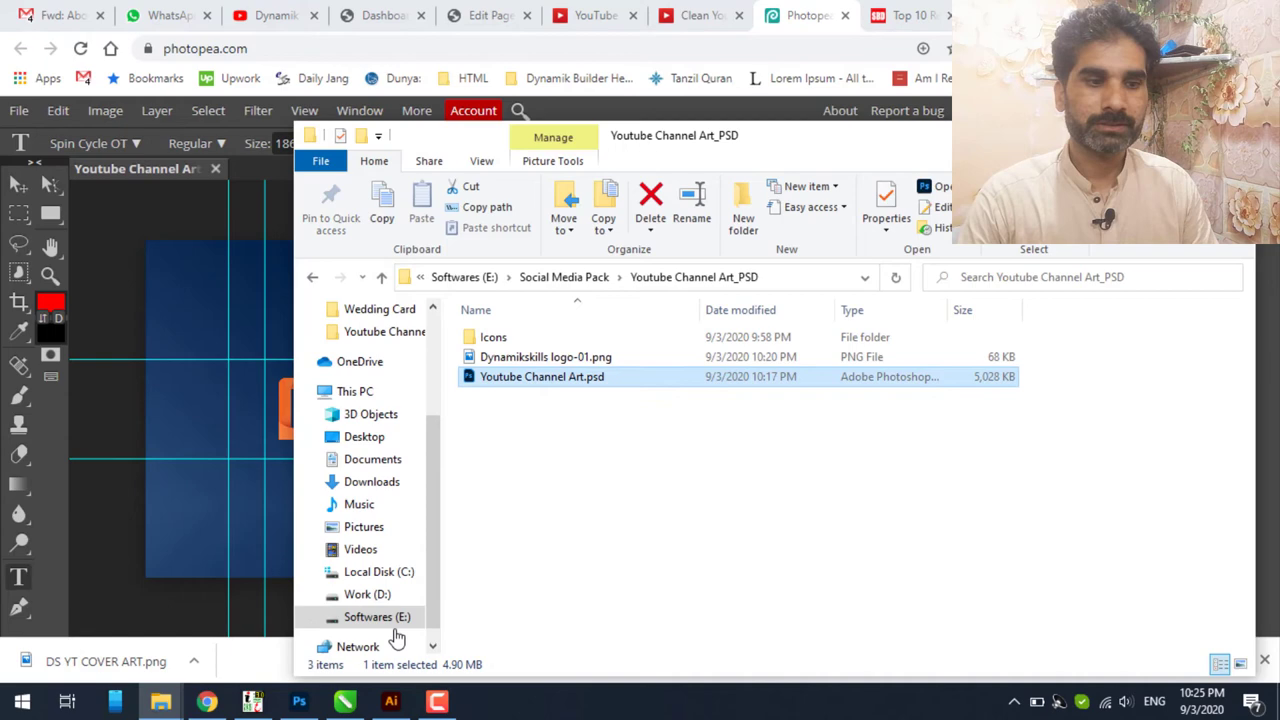
left_click(350, 704)
left_click(357, 705)
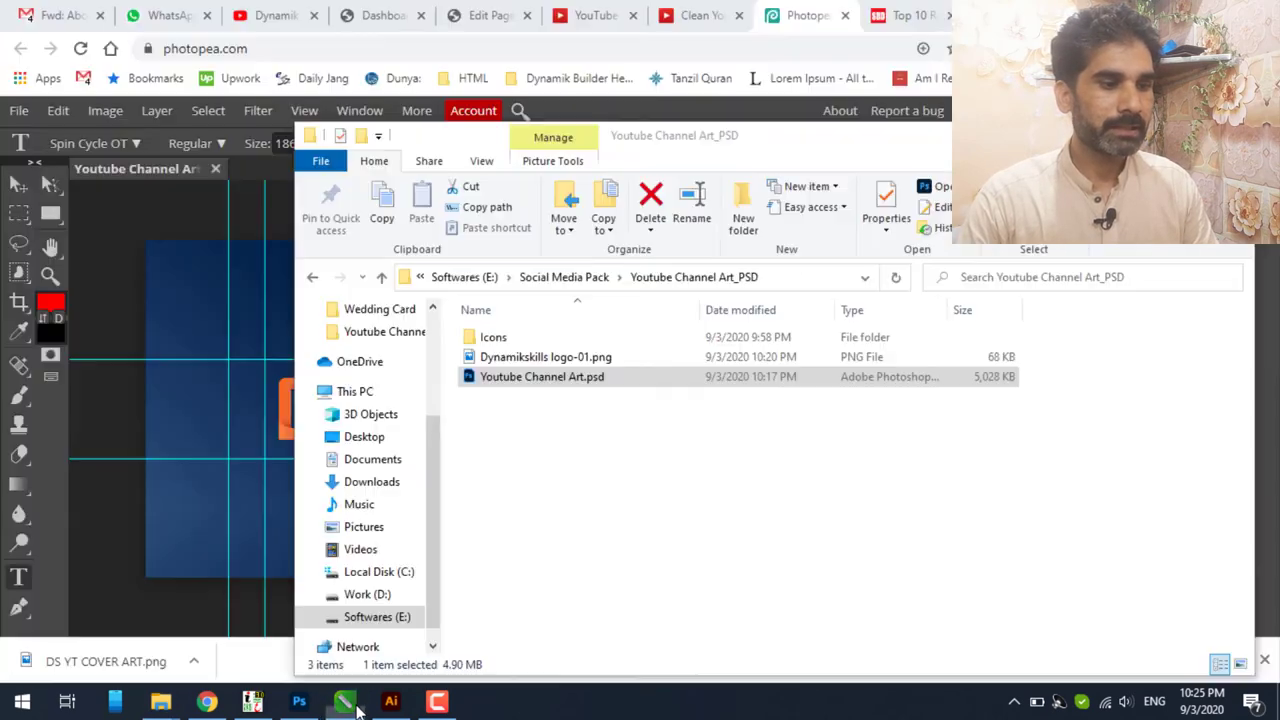
mouse_move(517, 378)
left_mouse_down()
mouse_move(505, 533)
mouse_move(552, 122)
left_mouse_up()
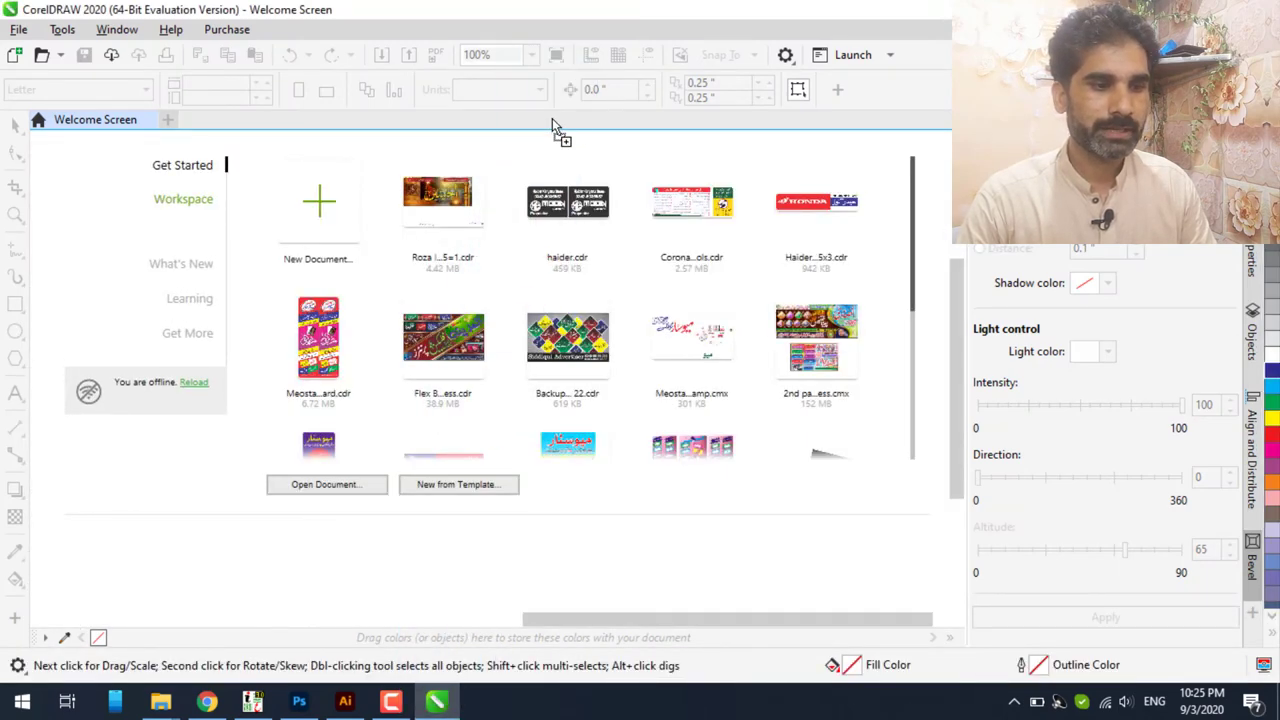
- Switch the document's measurement units to pixels
scroll(568, 386, "up", 2)
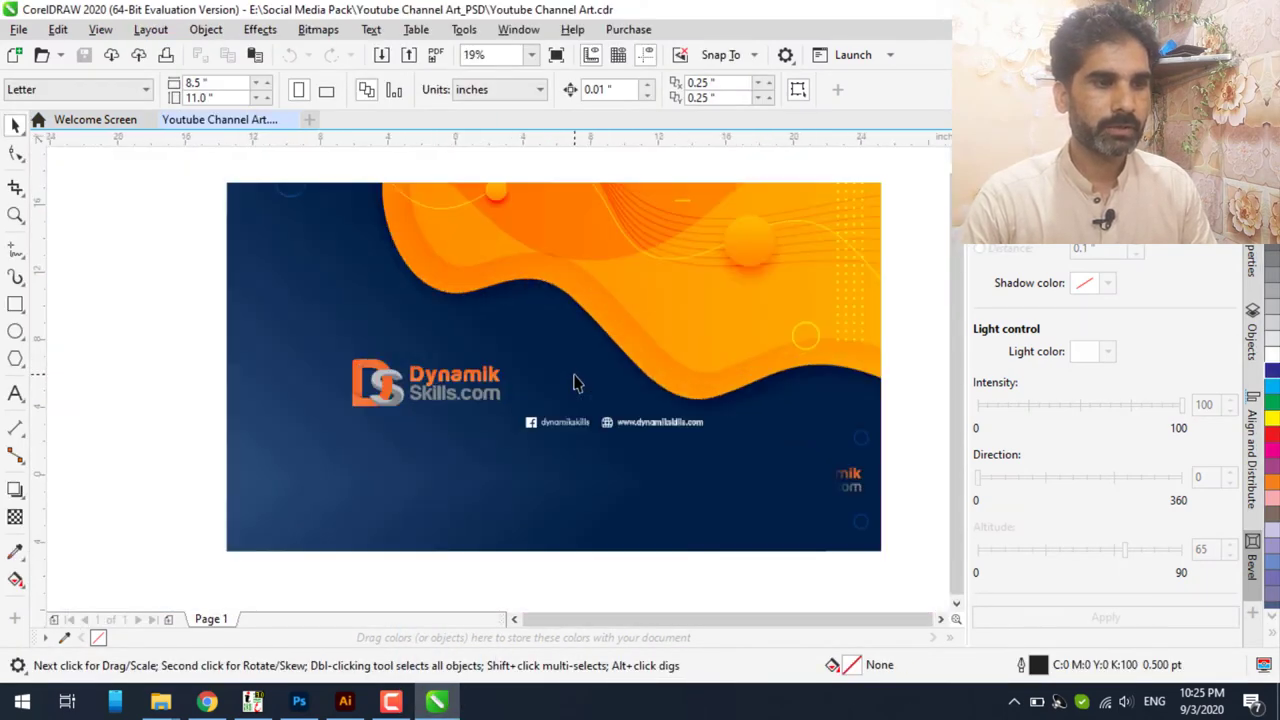
scroll(564, 376, "down", 2)
left_click_drag(357, 244, 769, 507)
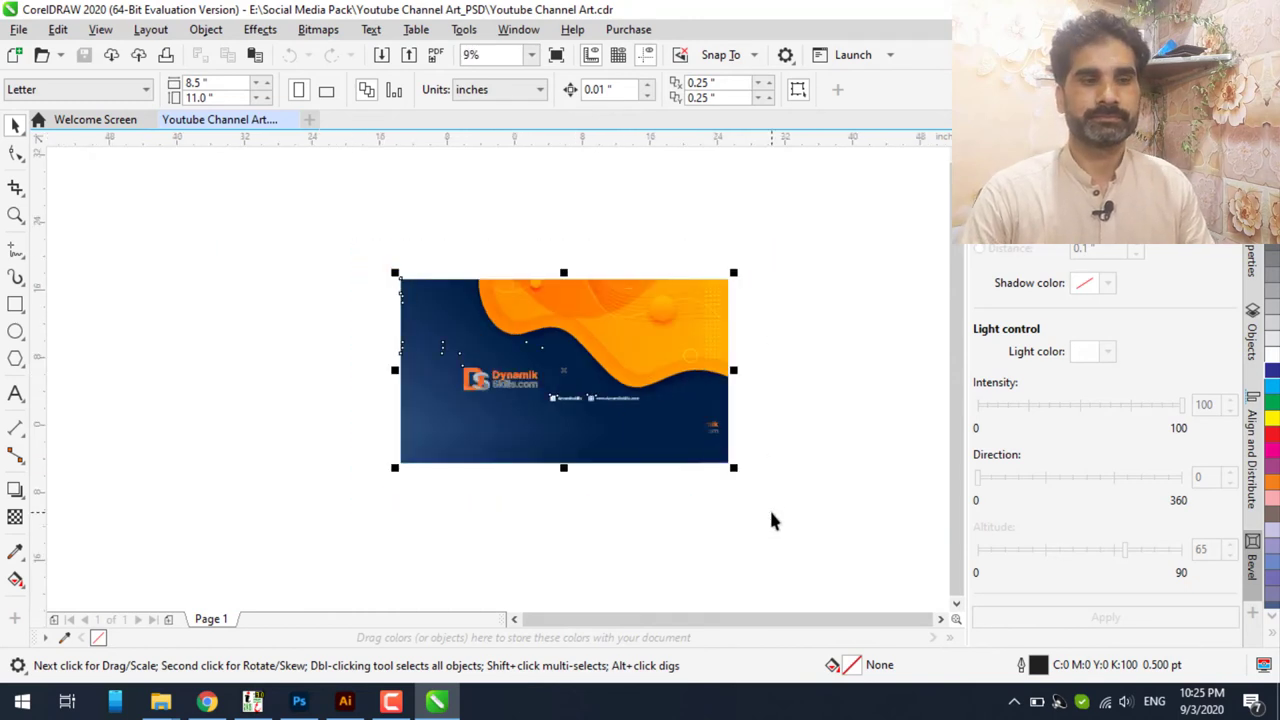
left_click(238, 231)
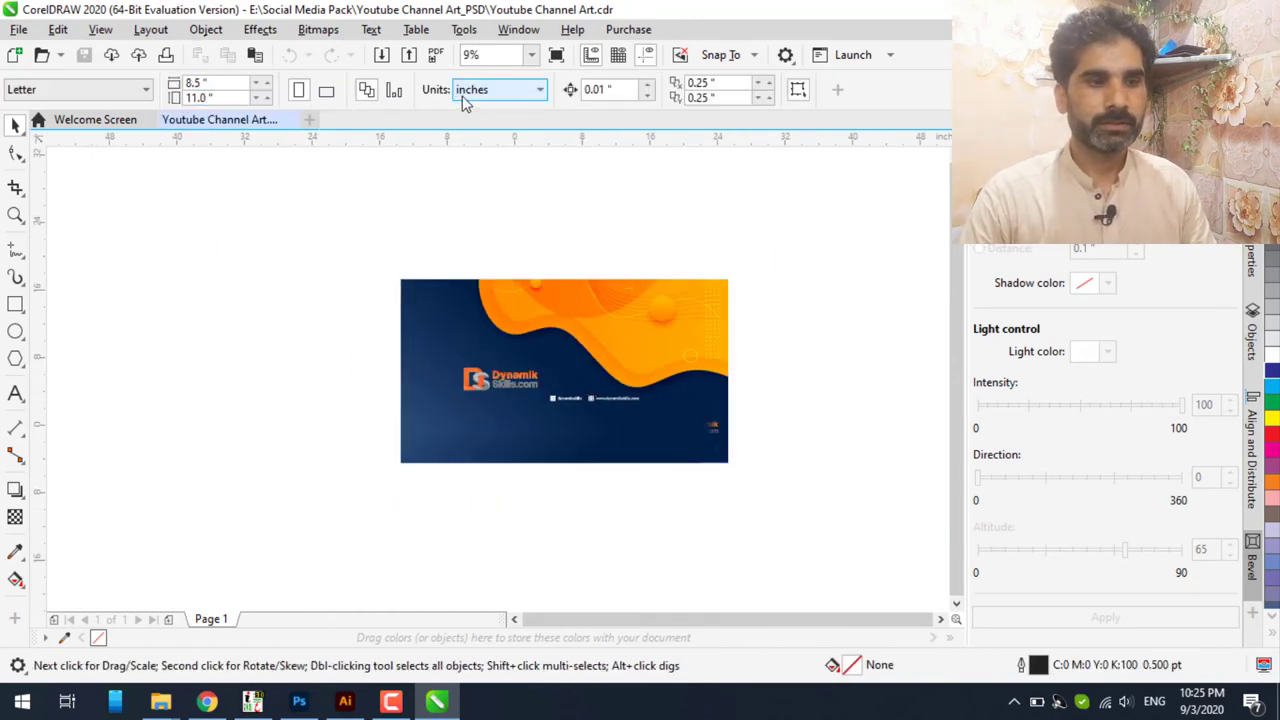
left_click(471, 90)
left_click(472, 187)
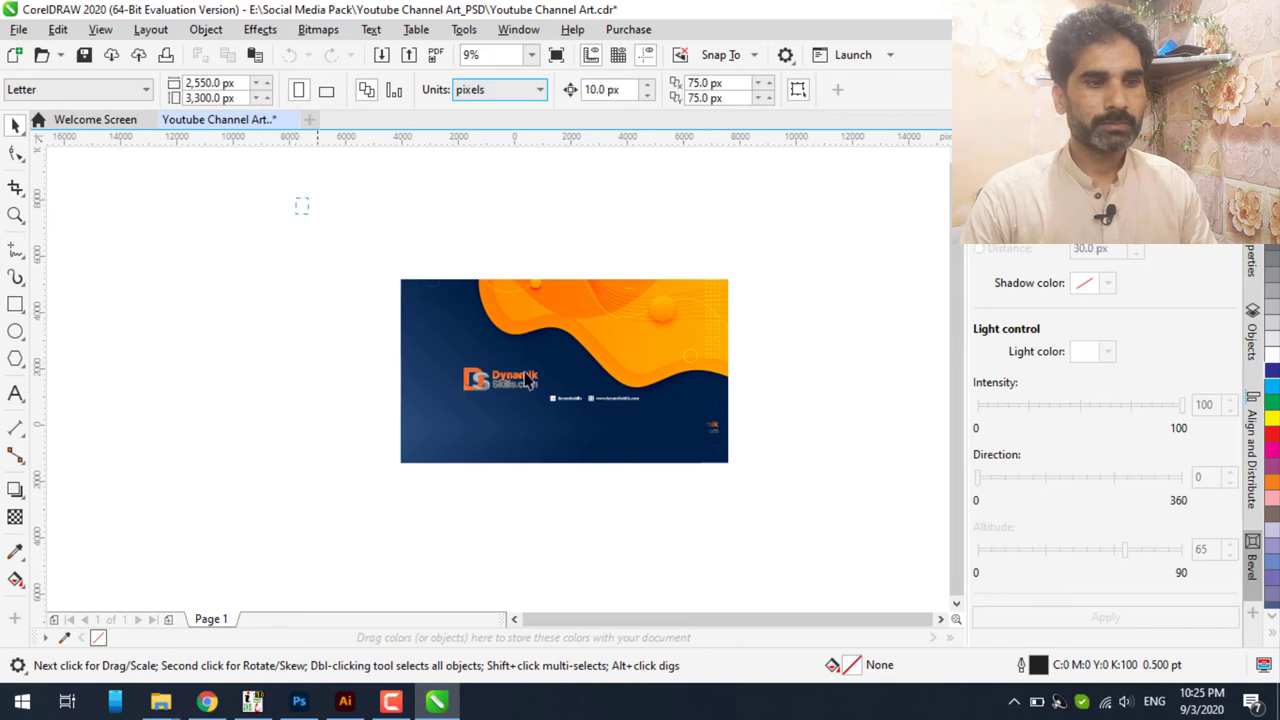
- Move the orange-and-blue banner bitmap left, off the channel-art size template
left_click_drag(806, 501, 806, 501)
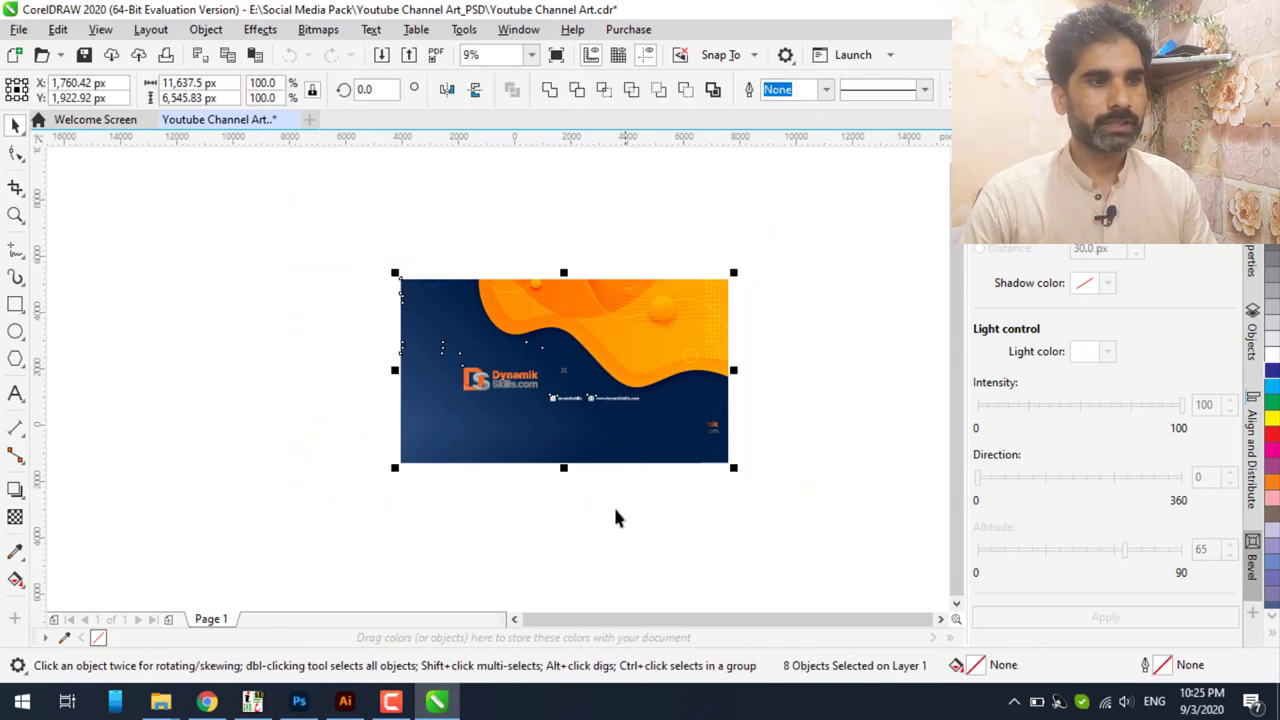
left_click(524, 541)
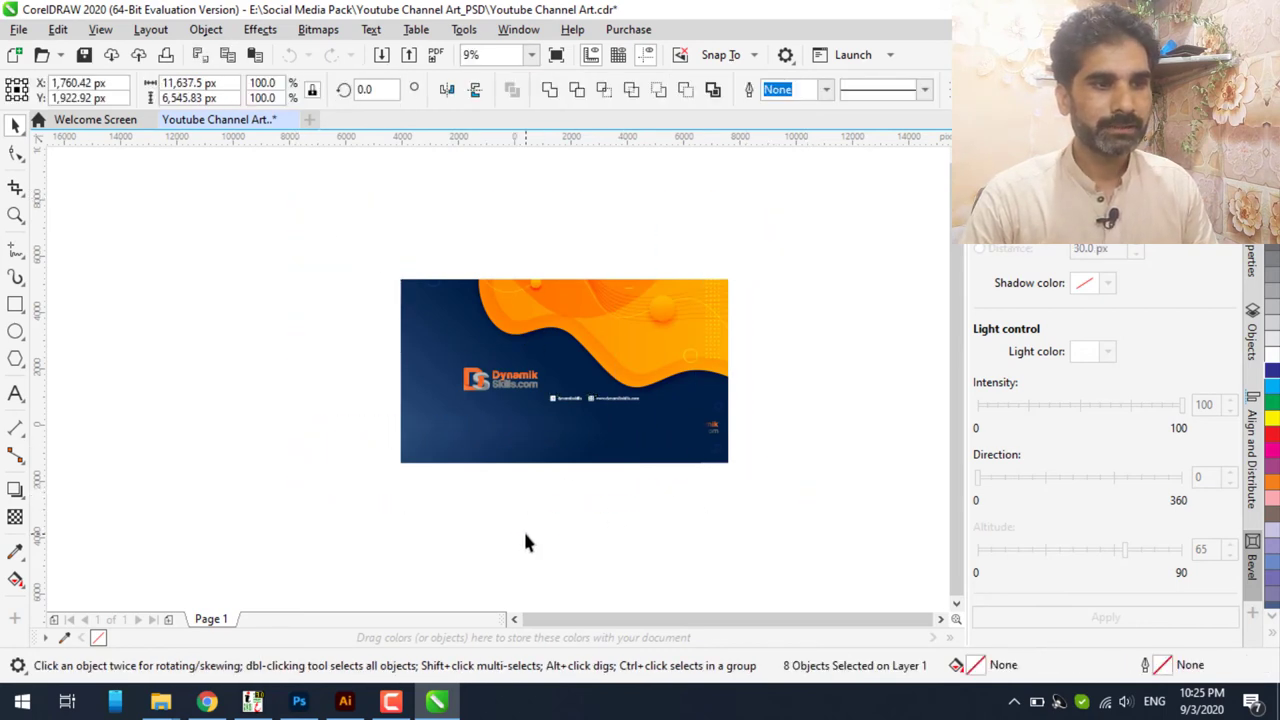
left_click(471, 436)
left_click_drag(474, 439, 641, 482)
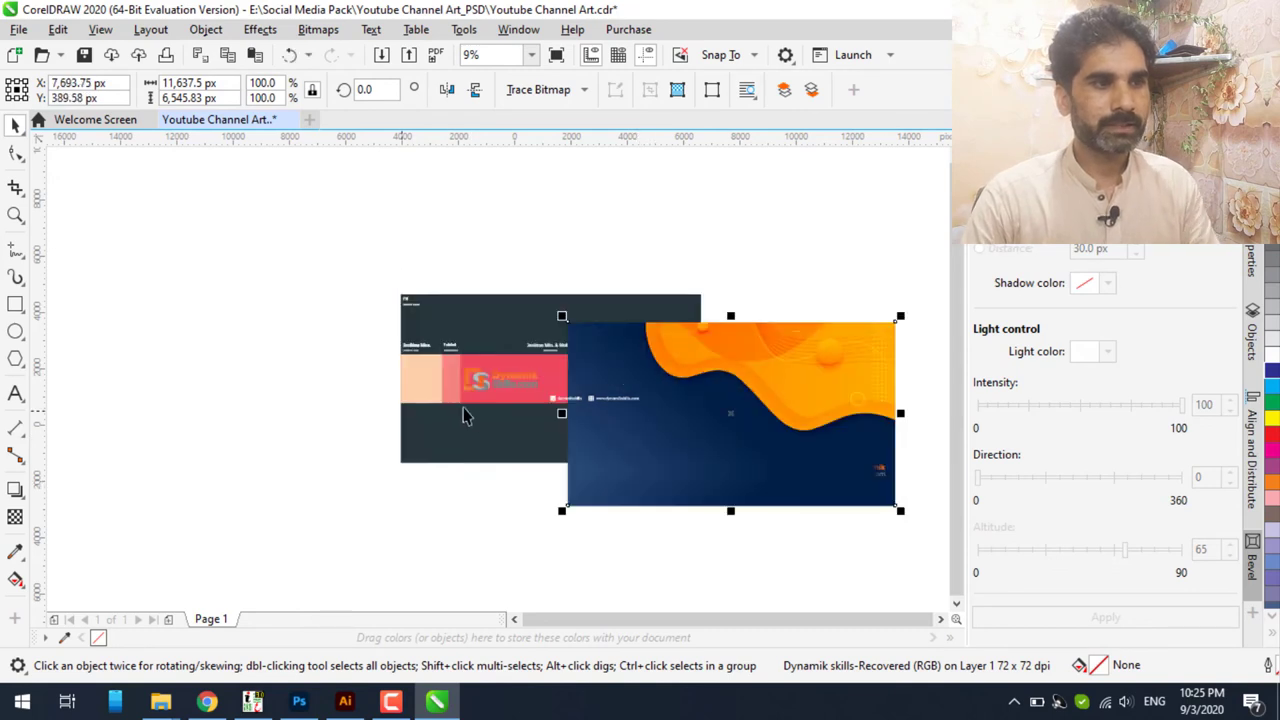
scroll(556, 415, "up", 2)
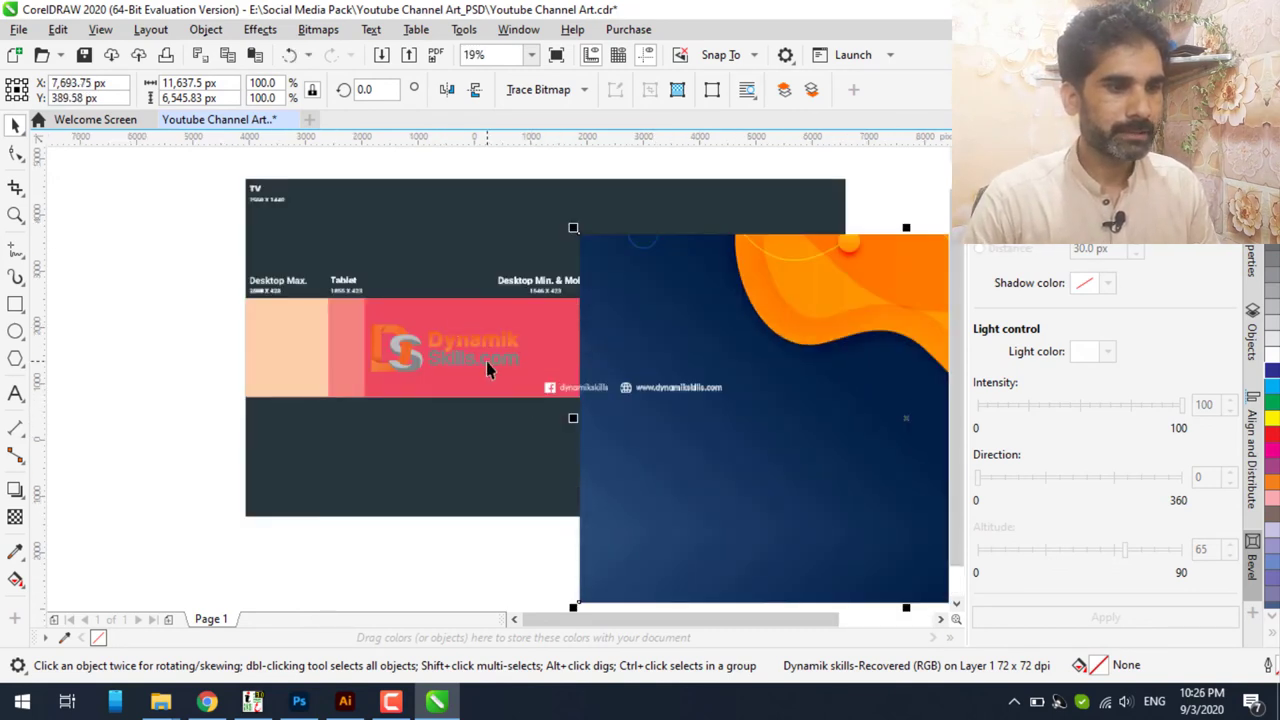
key("ctrl+z")
scroll(563, 358, "down", 2)
left_click_drag(549, 333, 191, 325)
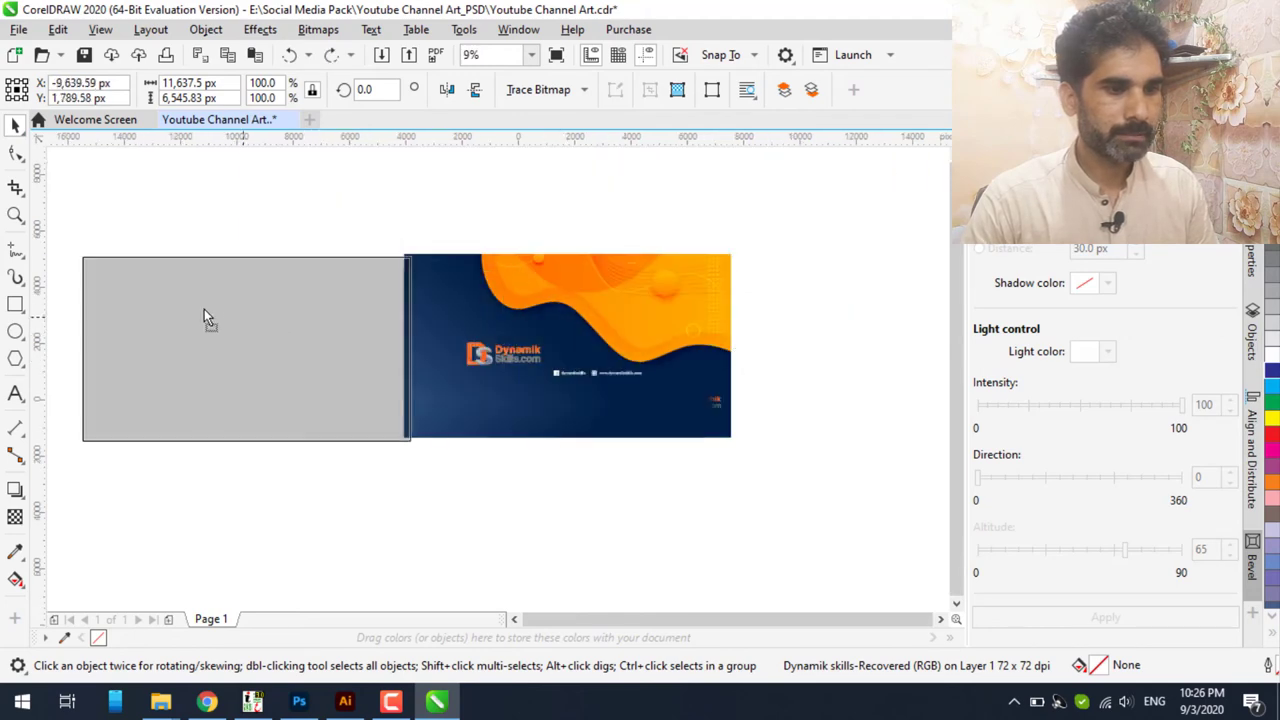
scroll(447, 341, "up", 2)
scroll(447, 341, "up", 2)
- Move the banner back onto the channel-art template
scroll(447, 341, "down", 1)
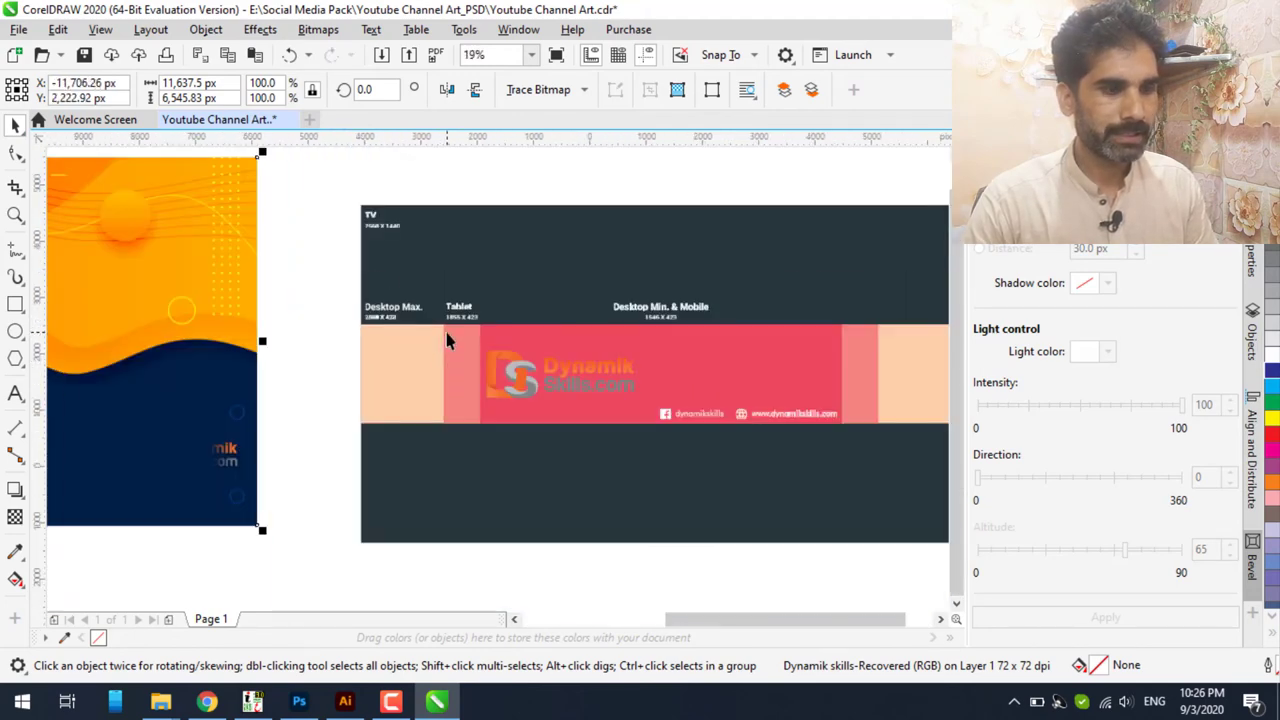
scroll(447, 341, "down", 1)
left_click_drag(276, 333, 697, 354)
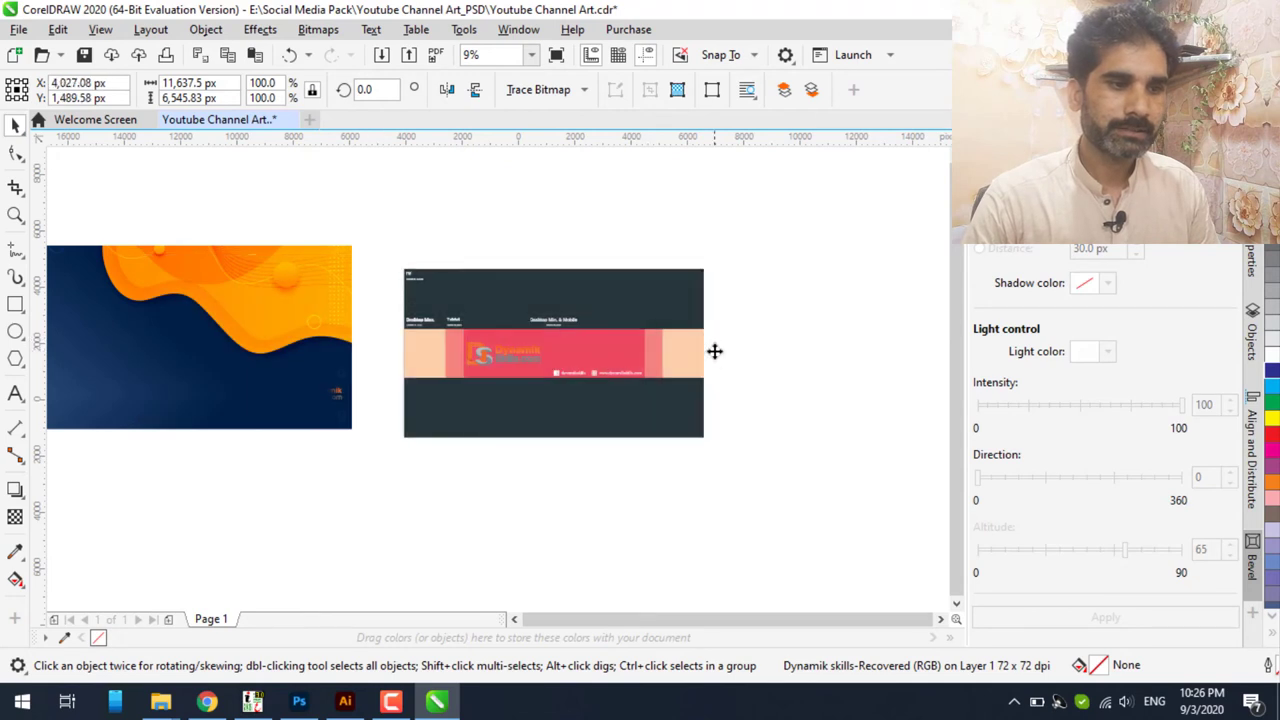
left_click_drag(532, 392, 592, 438)
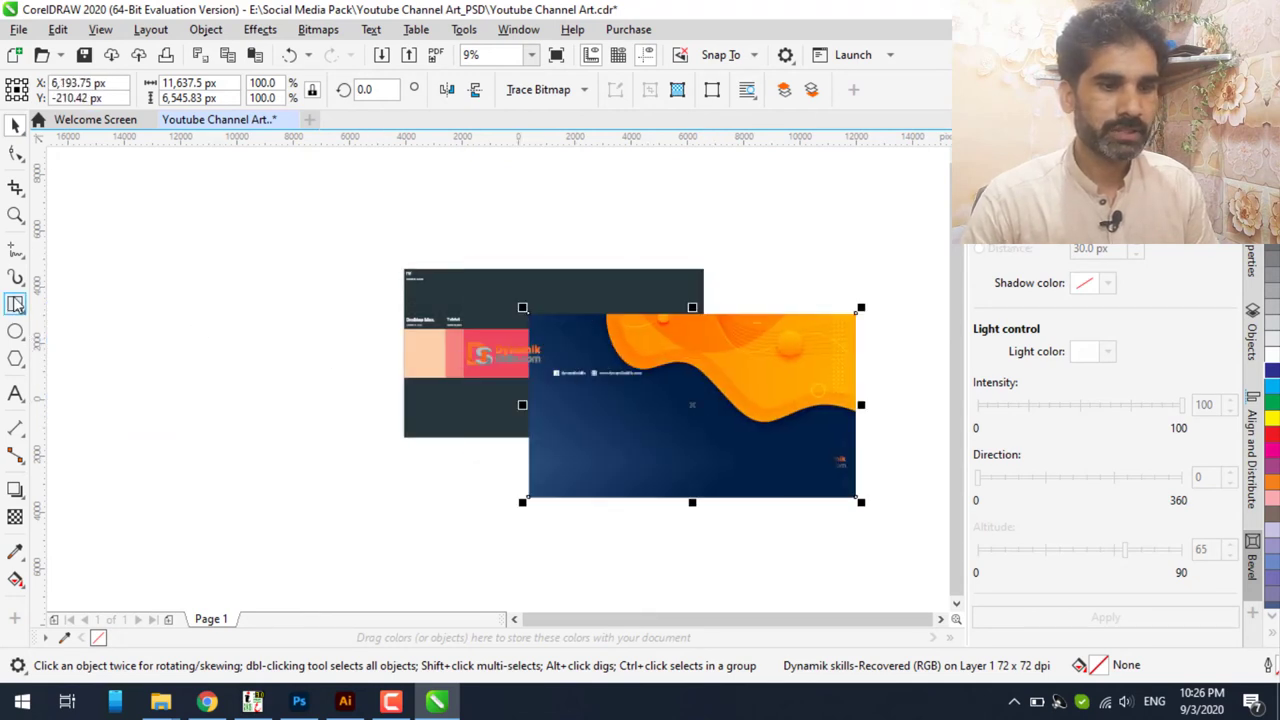
- Draw a large rectangle, resize it to 1440 px high, and move it left of the template
left_click(16, 305)
left_click_drag(181, 224, 670, 482)
left_click(190, 86)
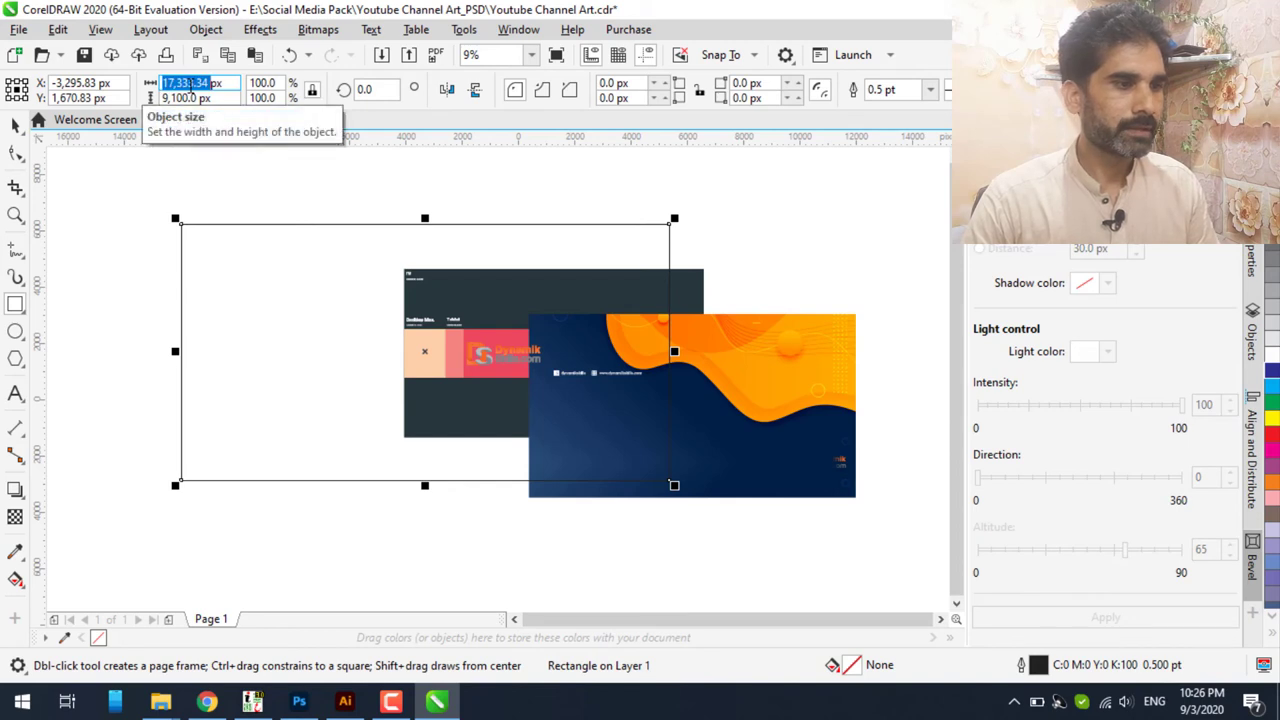
type("2560")
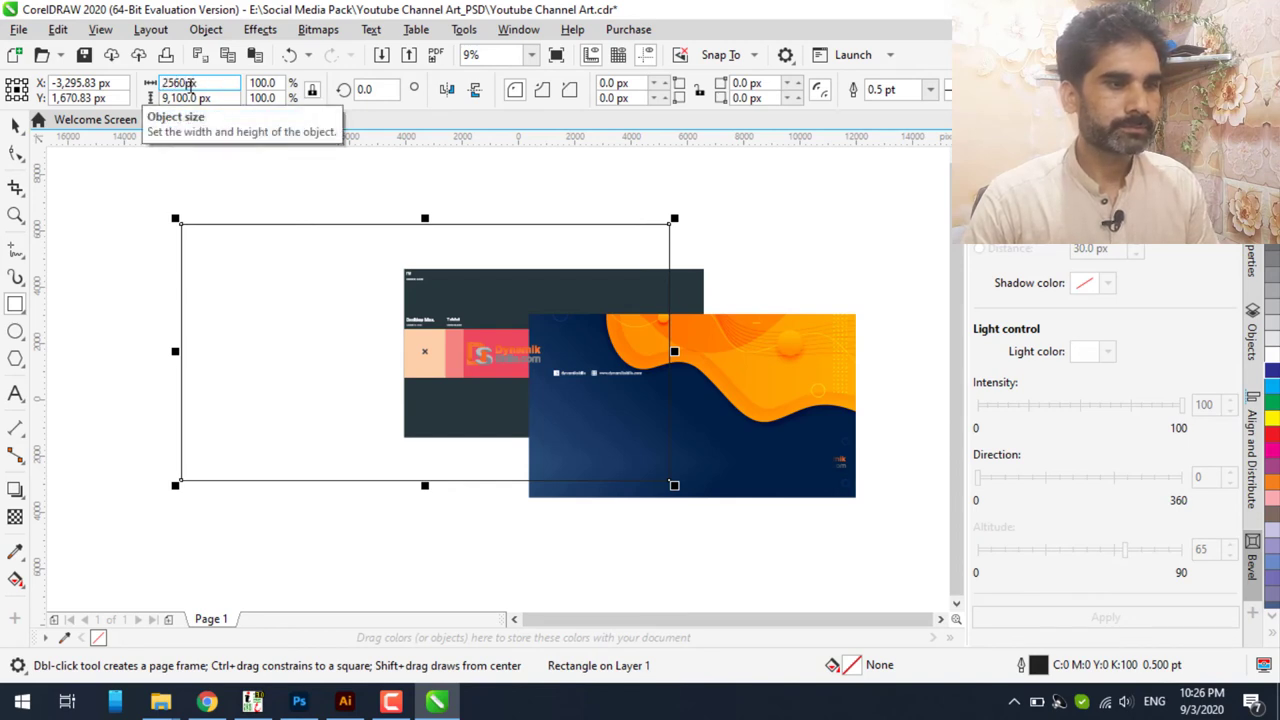
type("1440")
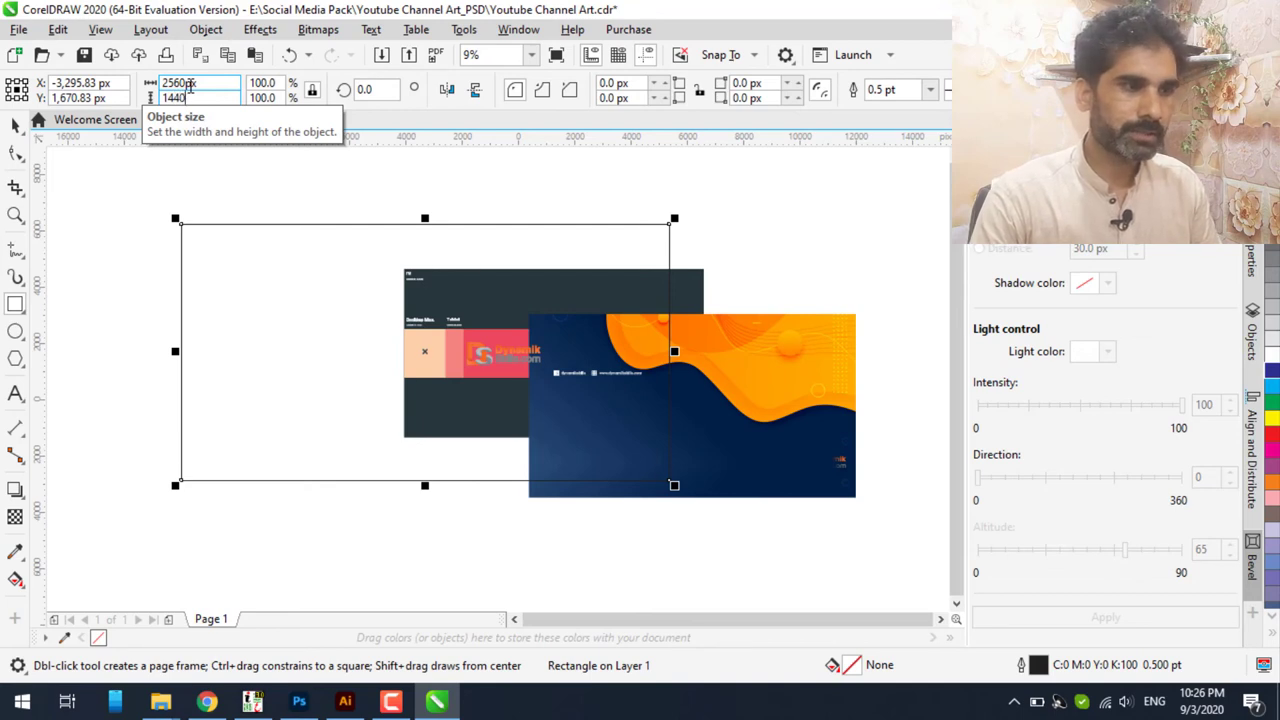
key("Return")
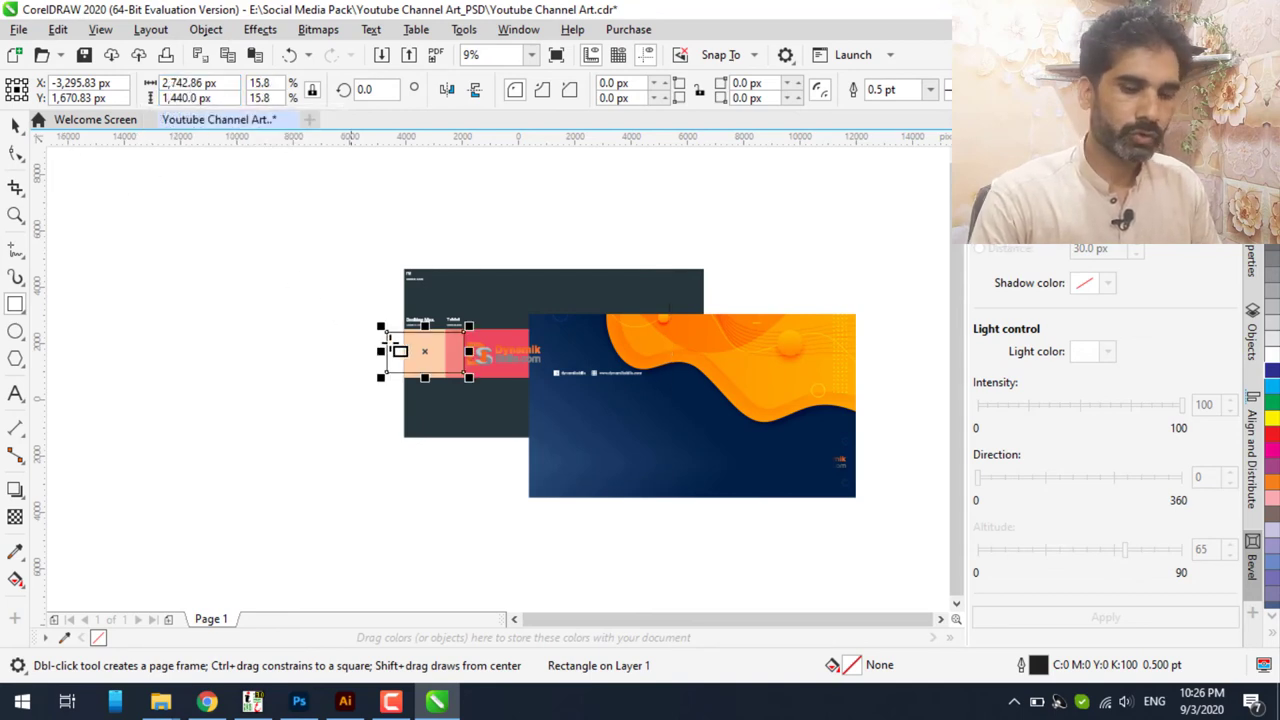
left_click(15, 121)
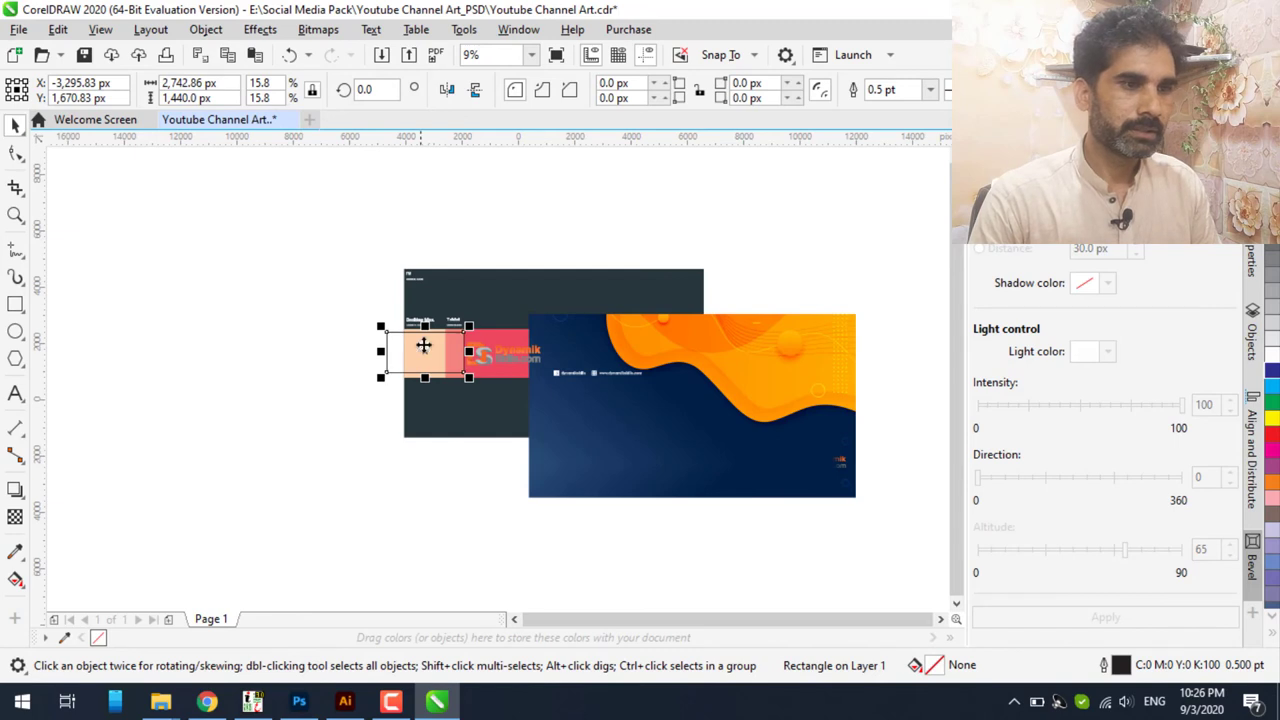
left_click_drag(424, 345, 291, 281)
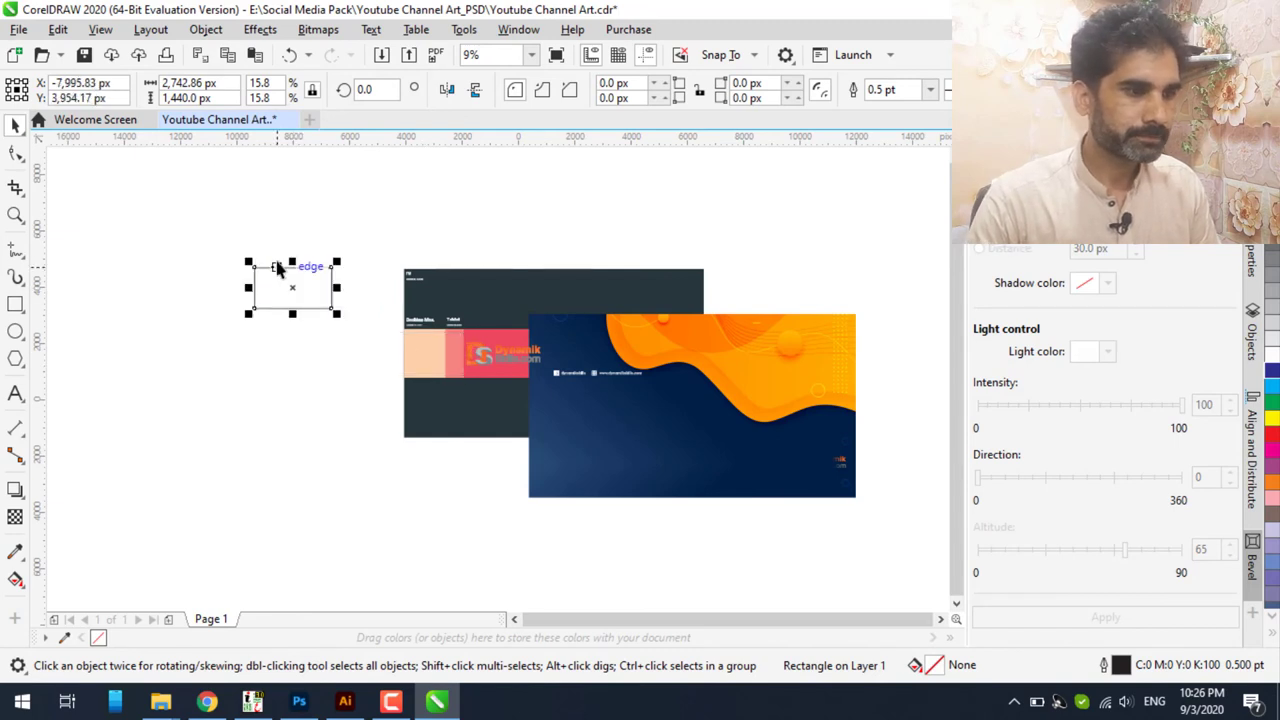
scroll(278, 268, "up", 2)
scroll(321, 279, "down", 2)
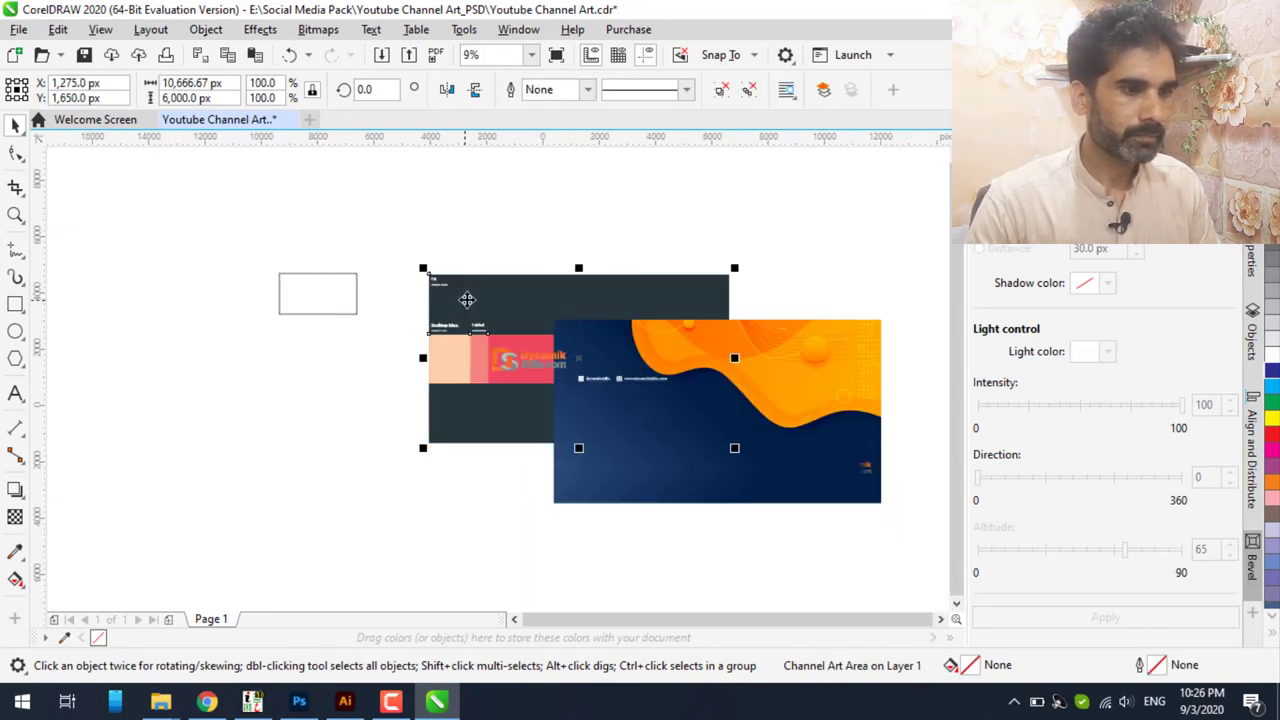
- Resize the striped graphic to 2,560 × 1,440 px and centre it on the white rectangle
left_click_drag(435, 300, 293, 429)
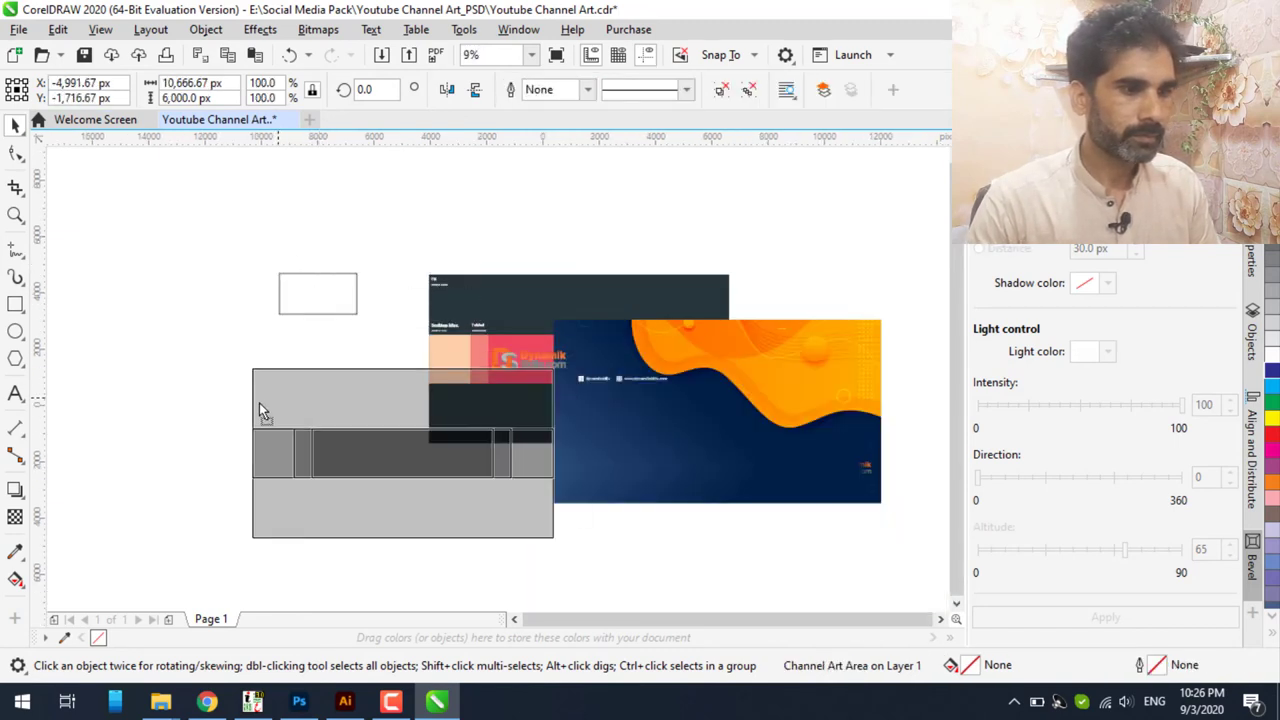
double_click(191, 84)
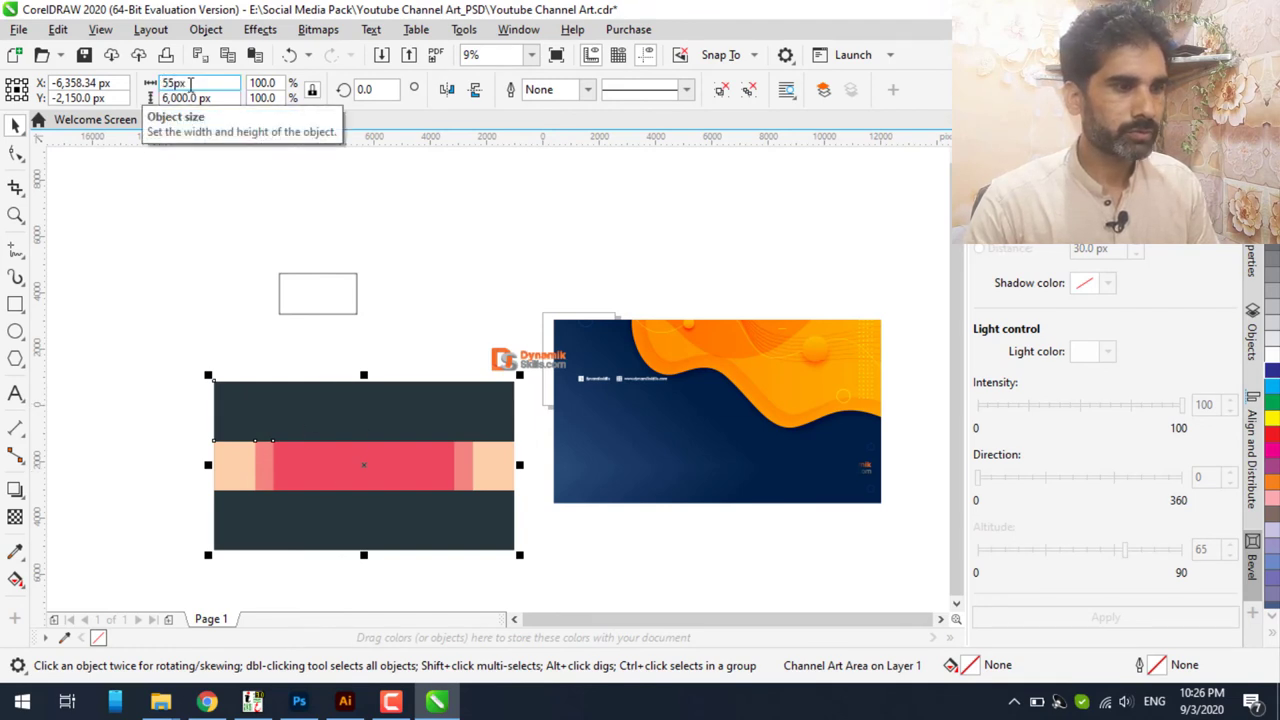
type("5,560")
key("Return")
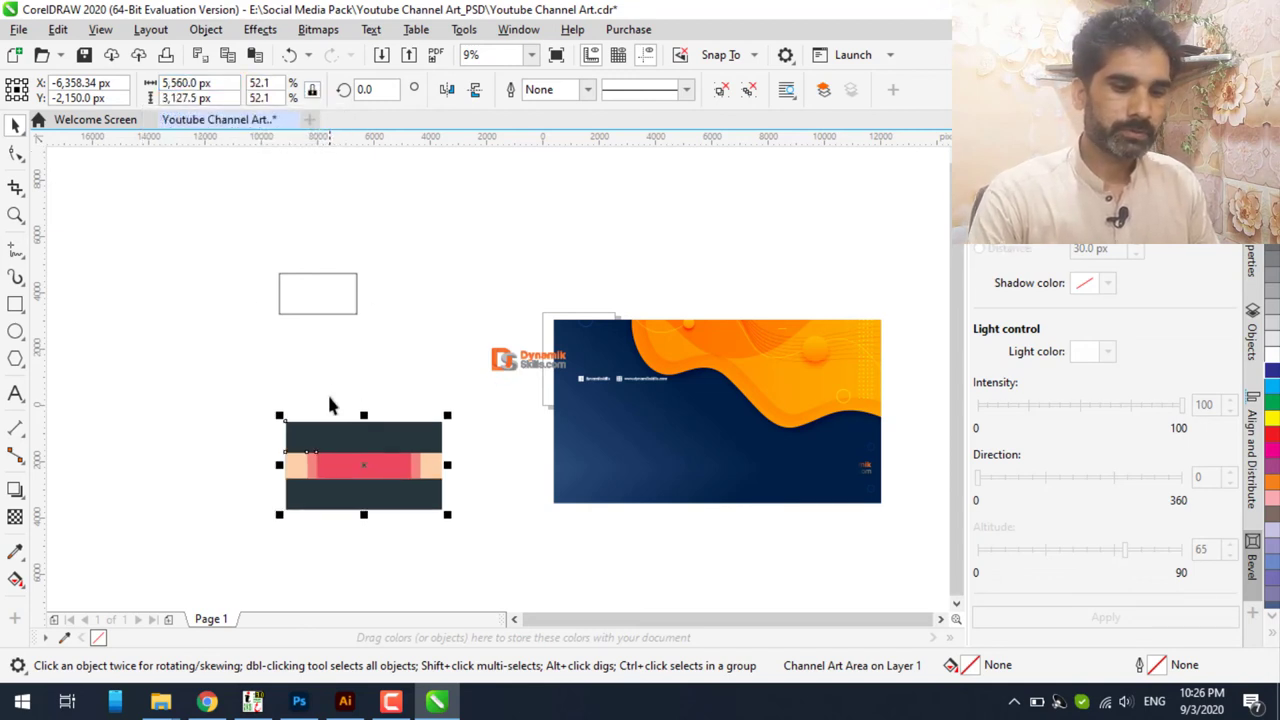
left_click_drag(332, 429, 319, 314)
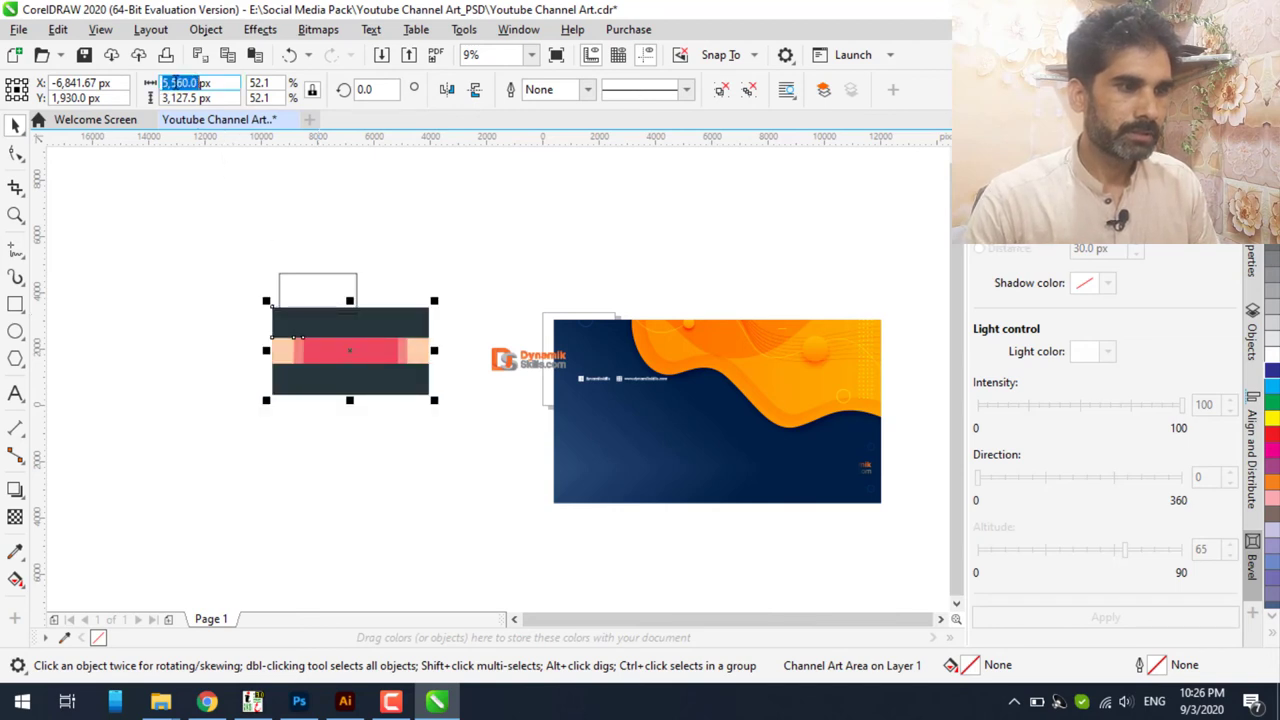
type("2,5")
type("60")
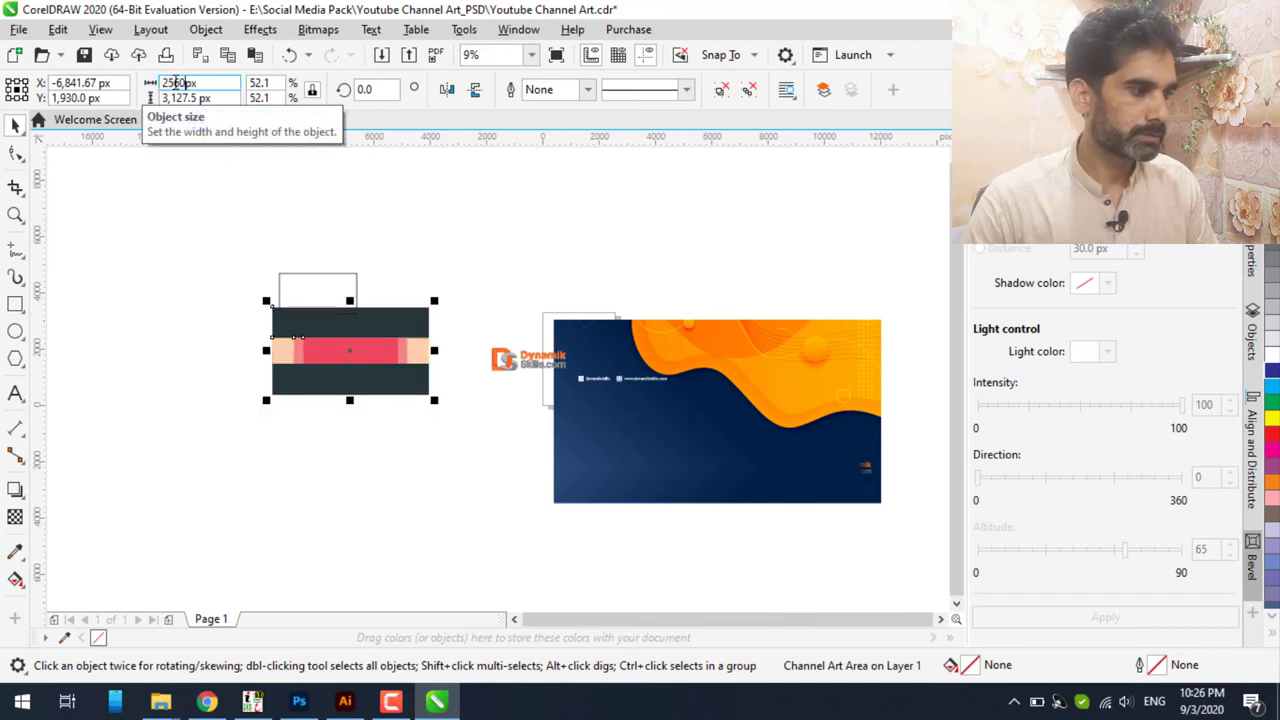
key("Return")
left_click(332, 293, "shift")
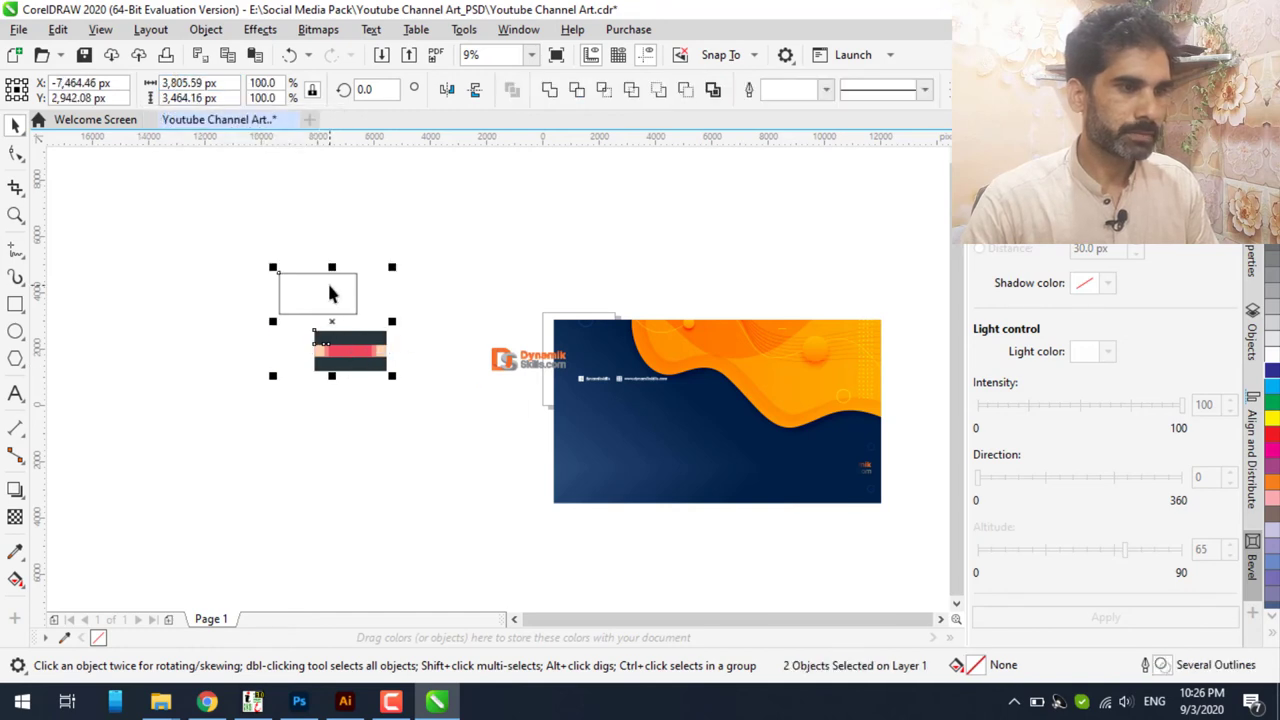
key("c")
key("e")
left_click(299, 325)
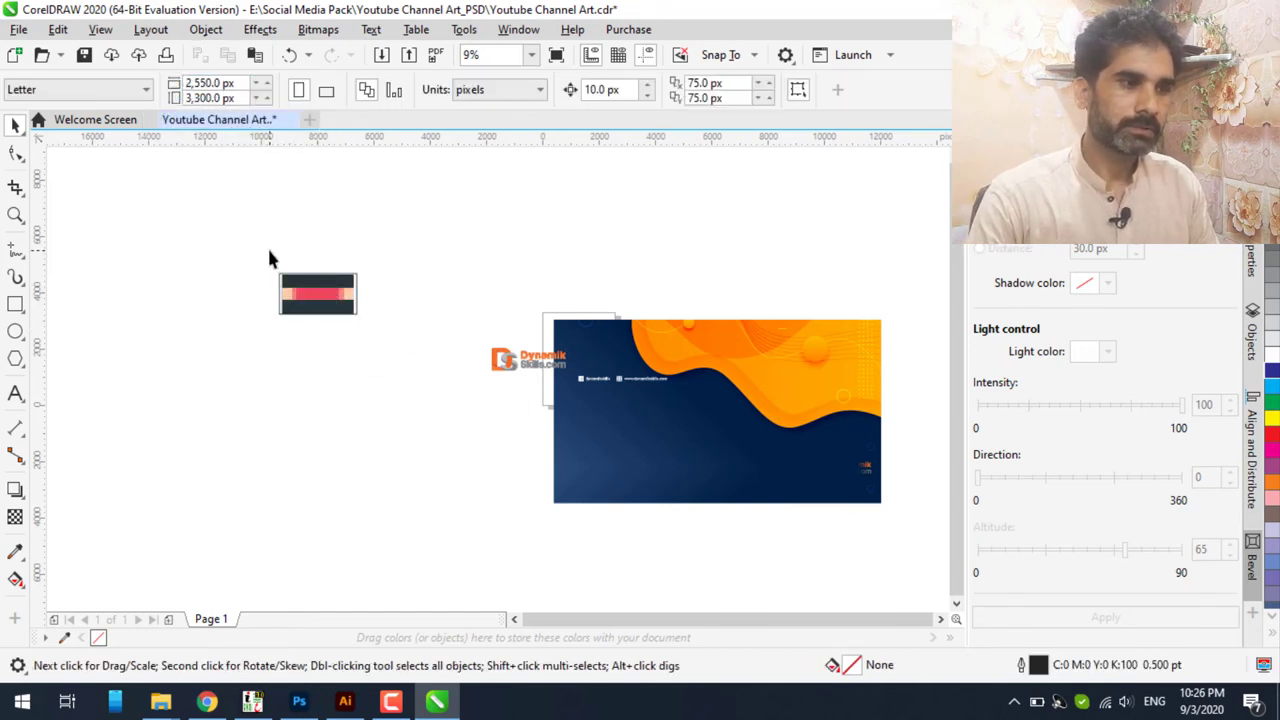
scroll(267, 246, "up", 4)
scroll(340, 385, "up", 2)
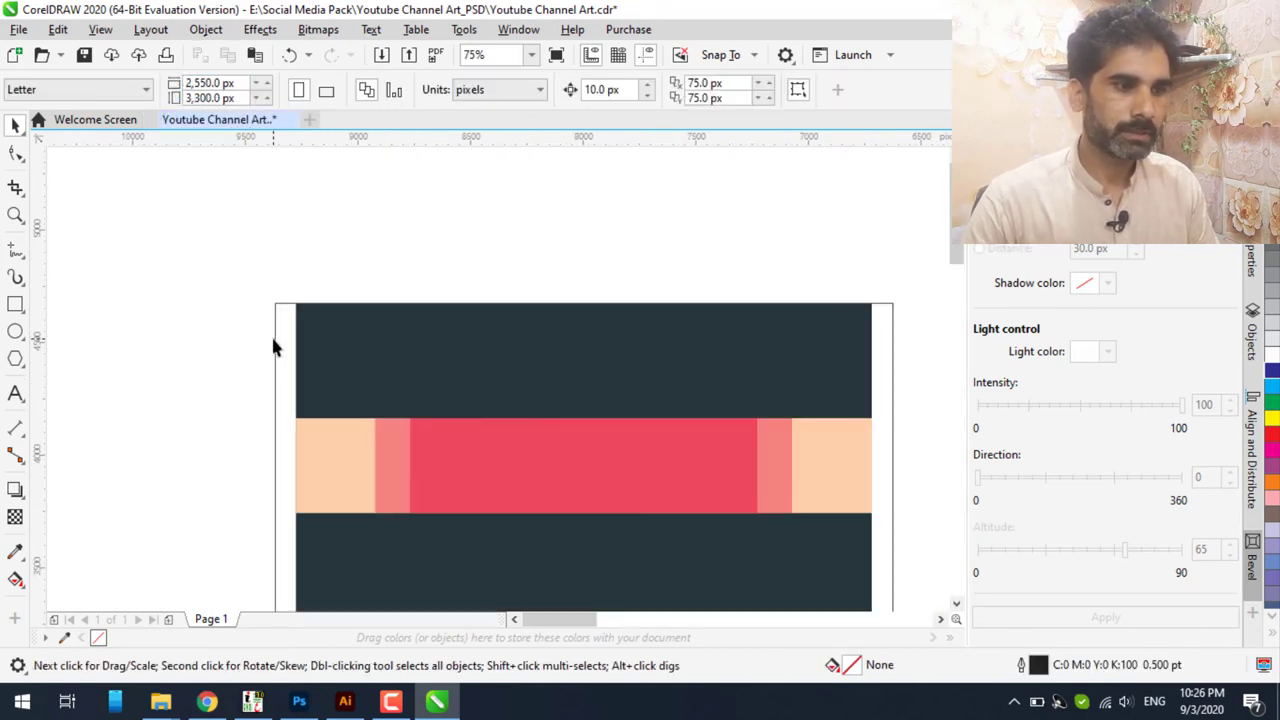
- Set the white frame rectangle's width to 2,560 px, then select it with the graphic
left_click(271, 332)
left_click(195, 97)
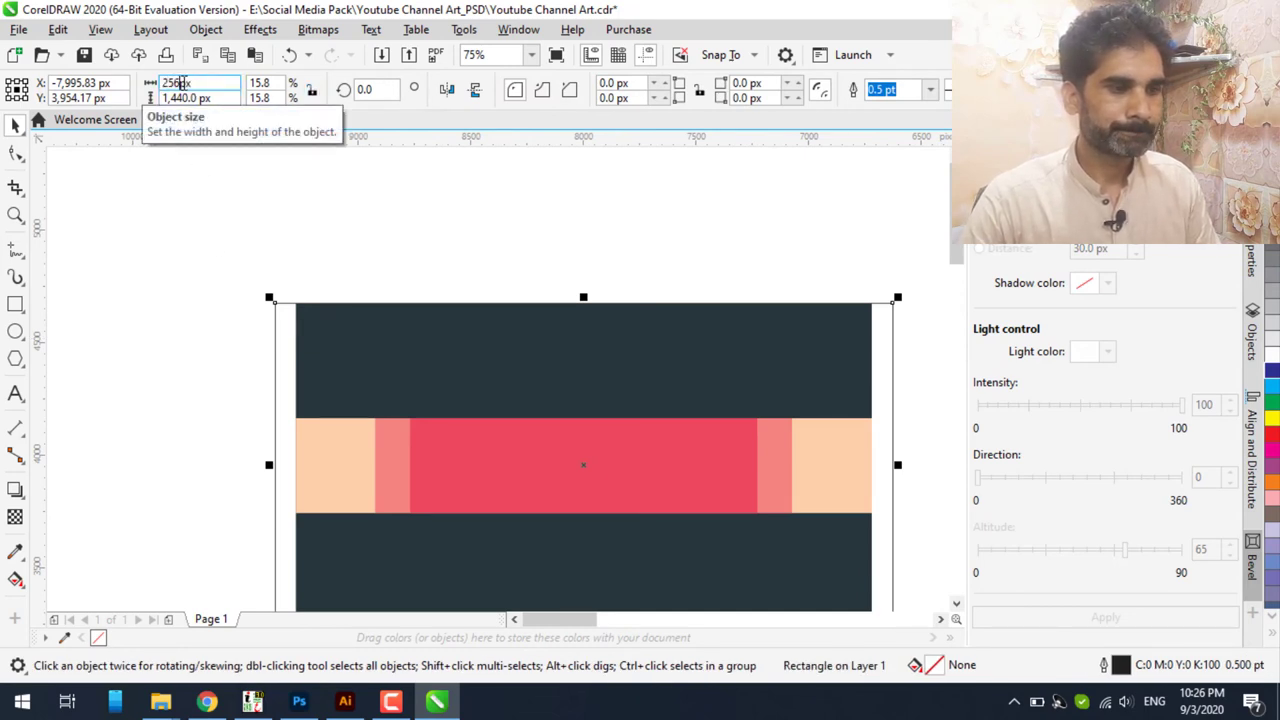
type("0")
key("Return")
left_click(247, 245)
scroll(247, 245, "down", 2)
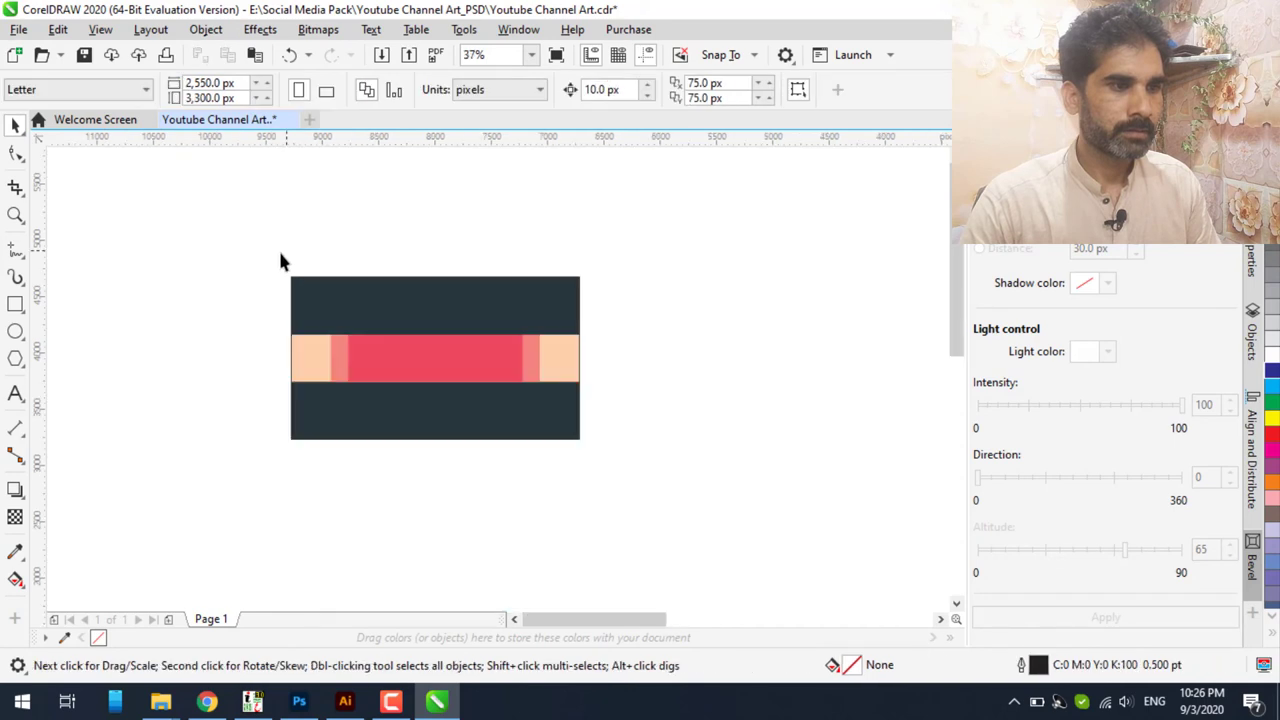
left_click_drag(270, 250, 650, 520)
scroll(497, 427, "down", 2)
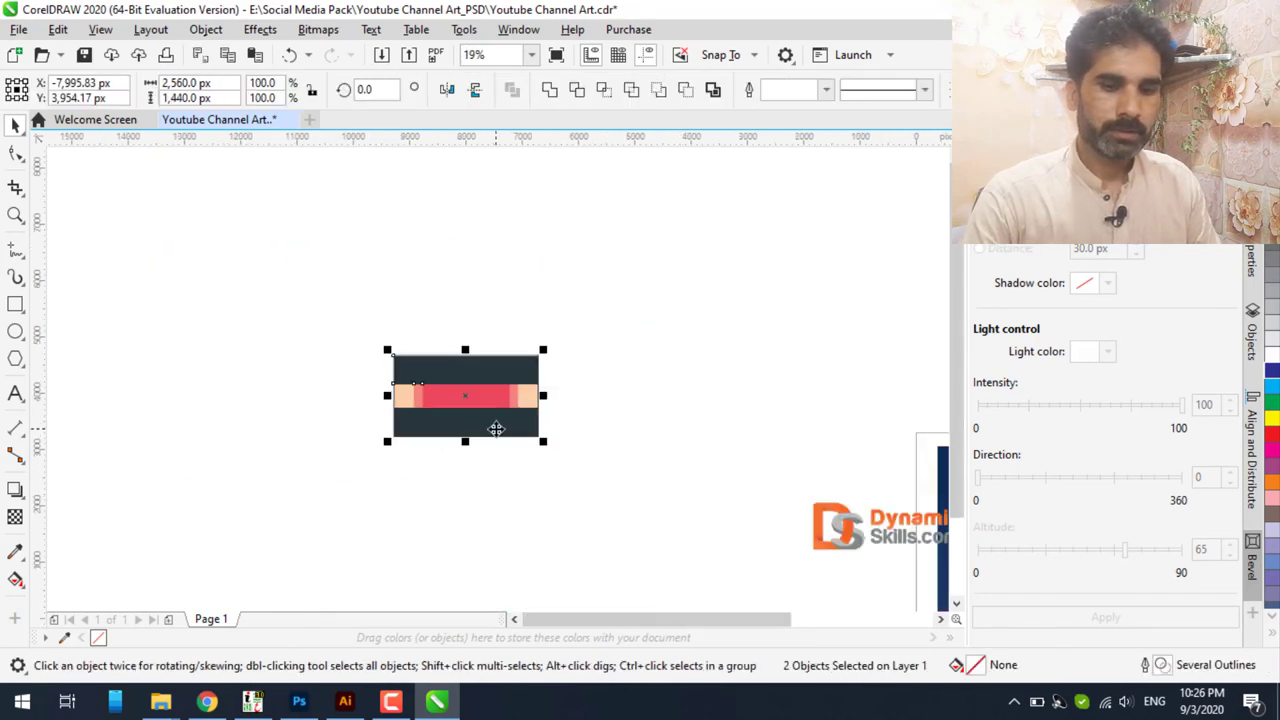
scroll(497, 427, "down", 1)
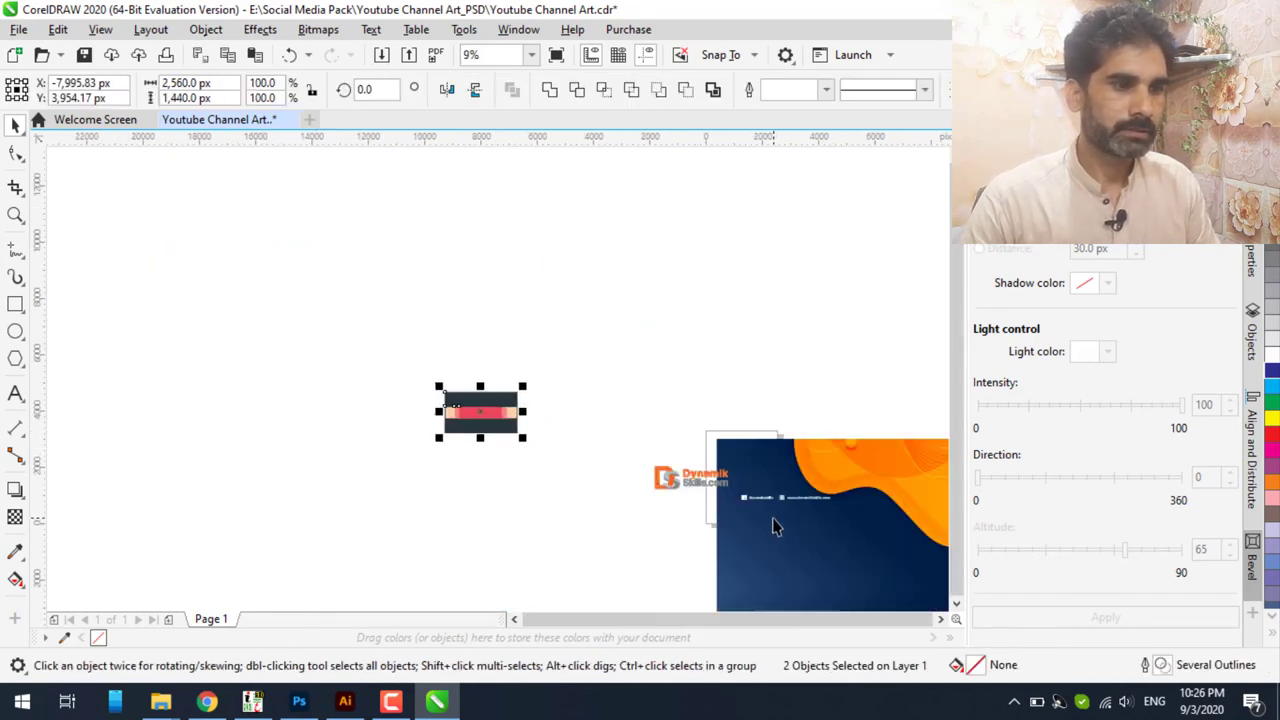
scroll(773, 527, "up", 1)
- Resize the banner to 2,560 px wide and centre it over the striped graphic
left_click_drag(773, 527, 484, 350)
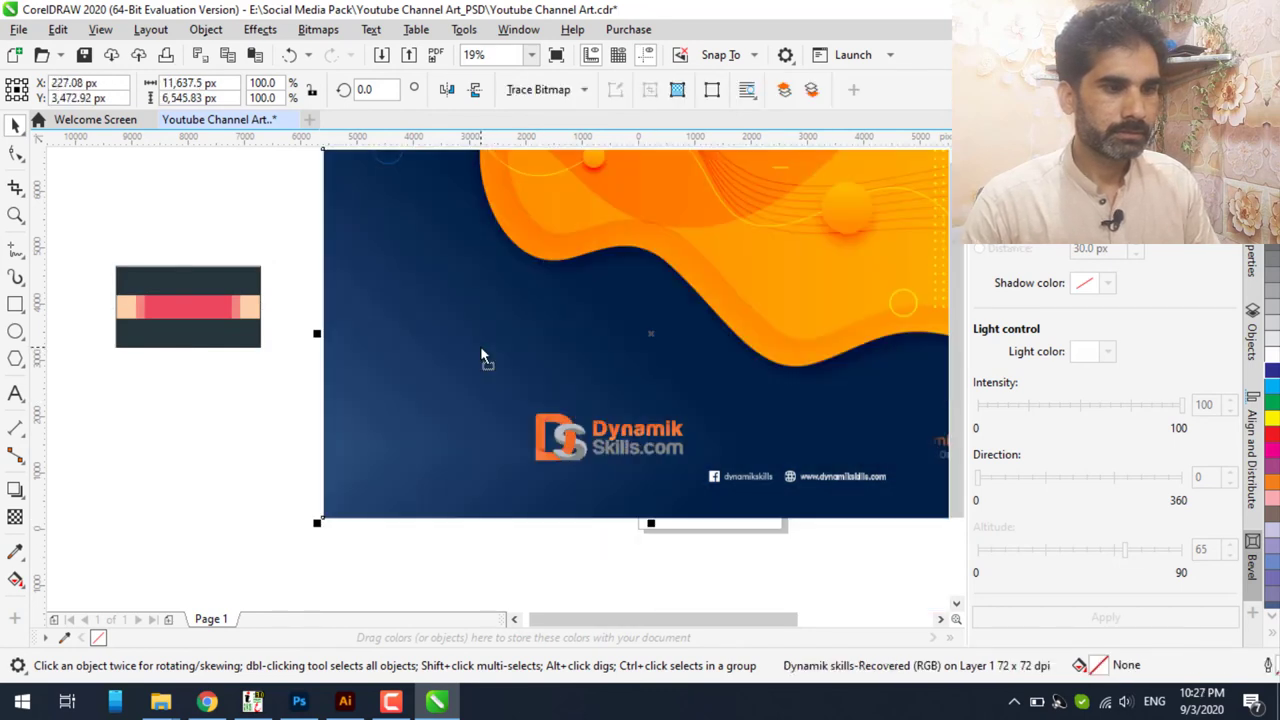
scroll(570, 352, "down", 1)
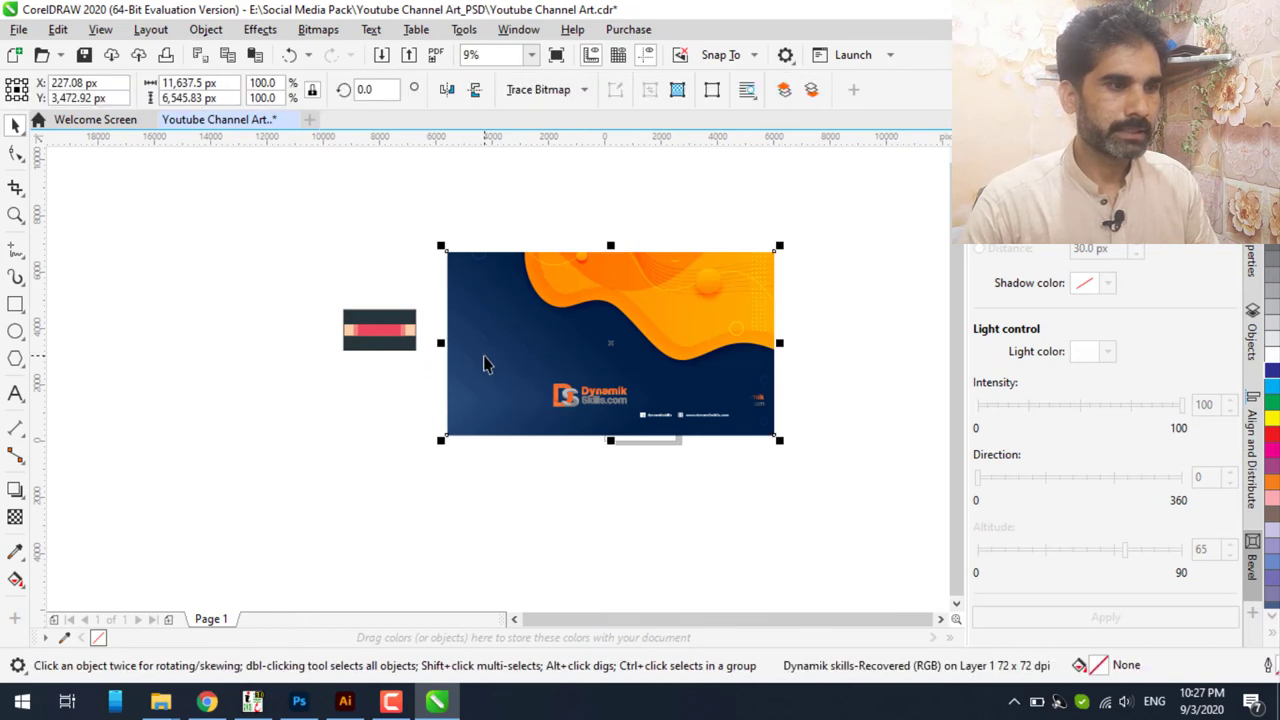
double_click(191, 83)
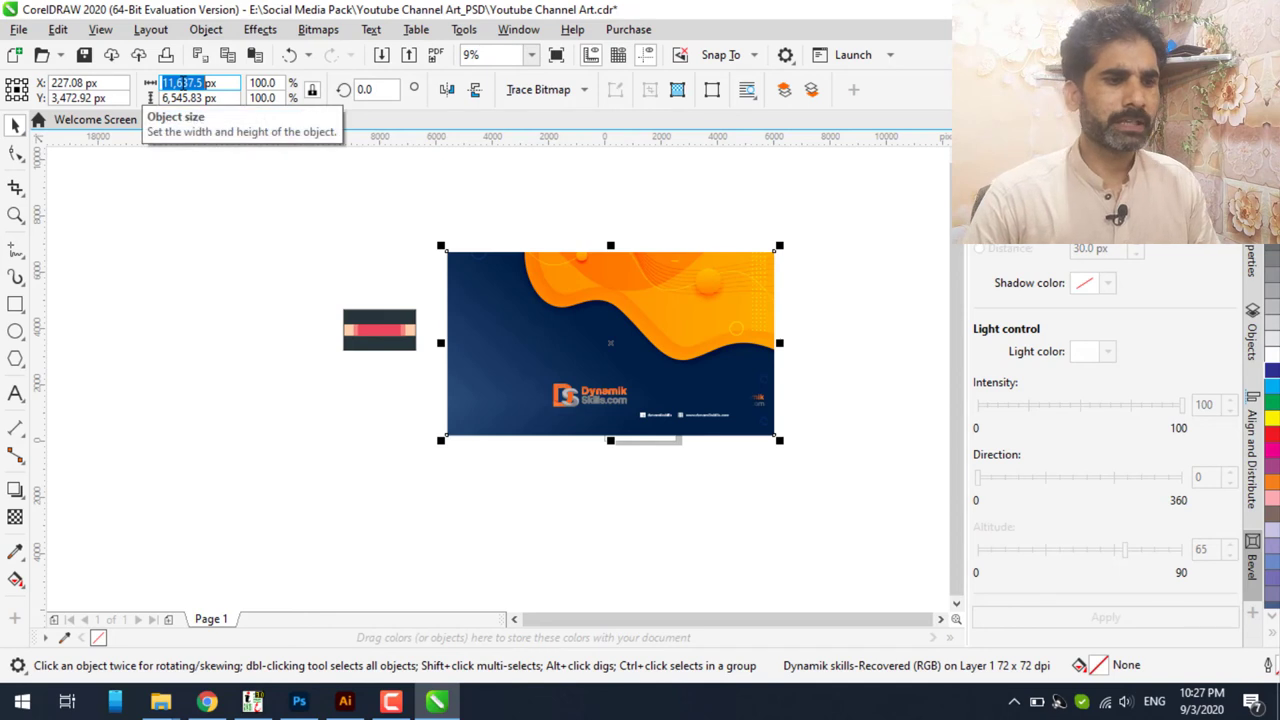
type("2560")
key("Return")
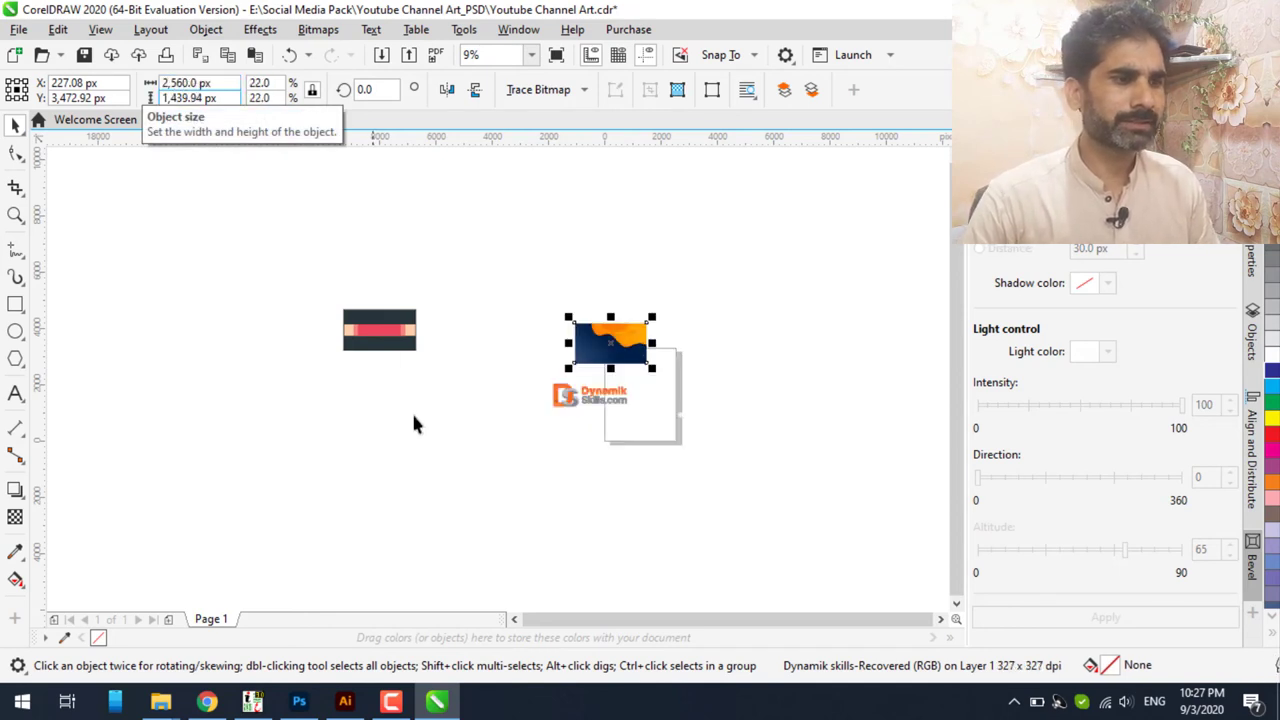
left_click(400, 345, "shift")
key("e")
key("c")
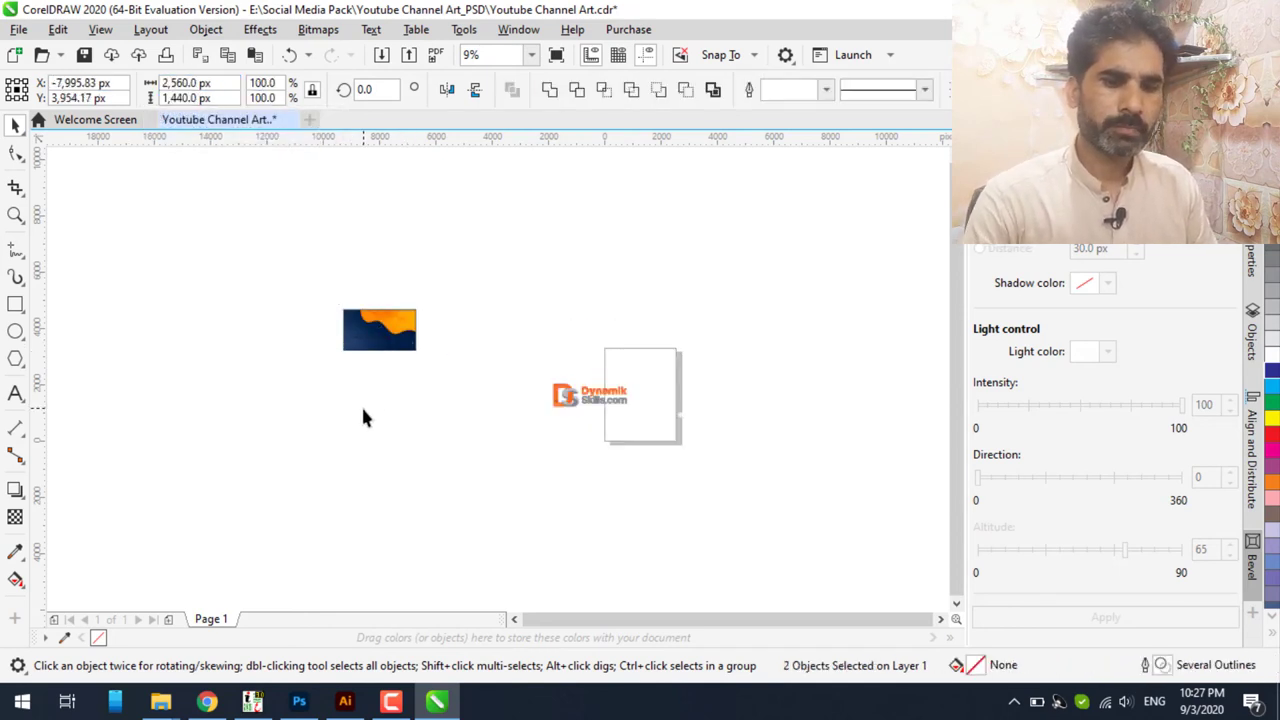
left_click(361, 404)
scroll(325, 282, "up", 2)
scroll(684, 439, "down", 2)
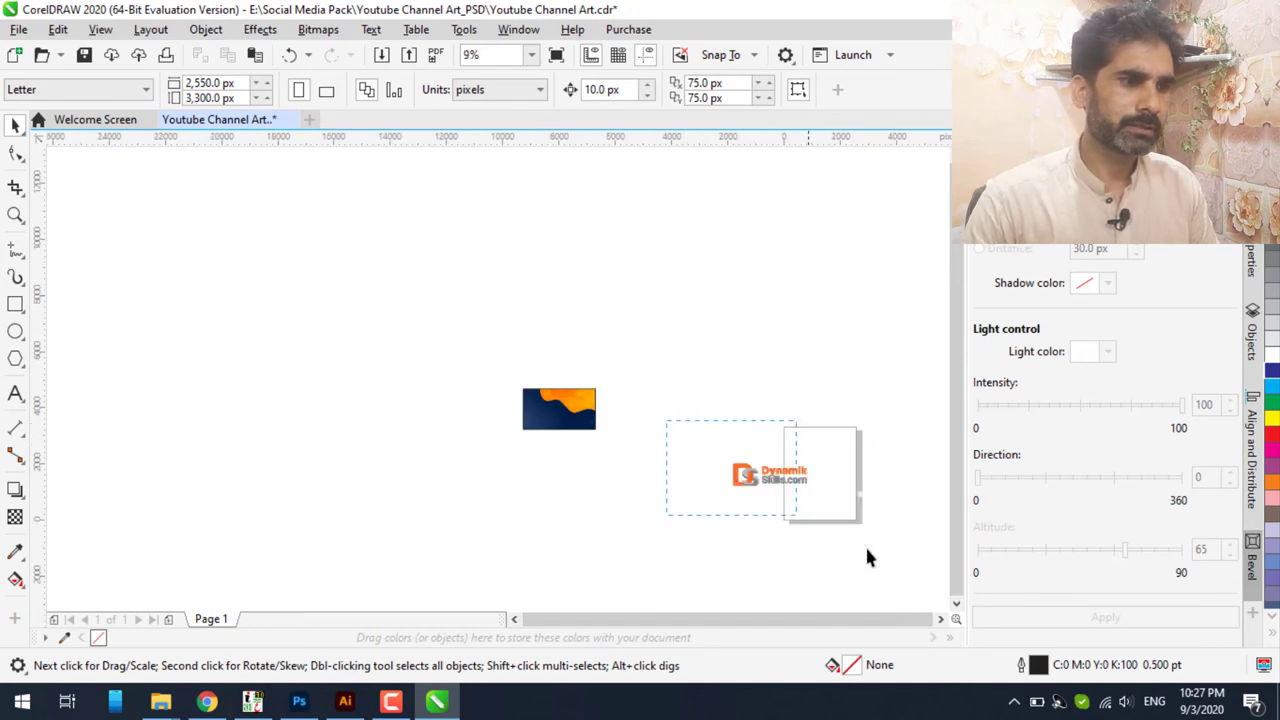
- Move the logo and social links onto the banner's left-centre and scale them down
left_click_drag(918, 562, 918, 560)
left_click_drag(785, 480, 577, 425)
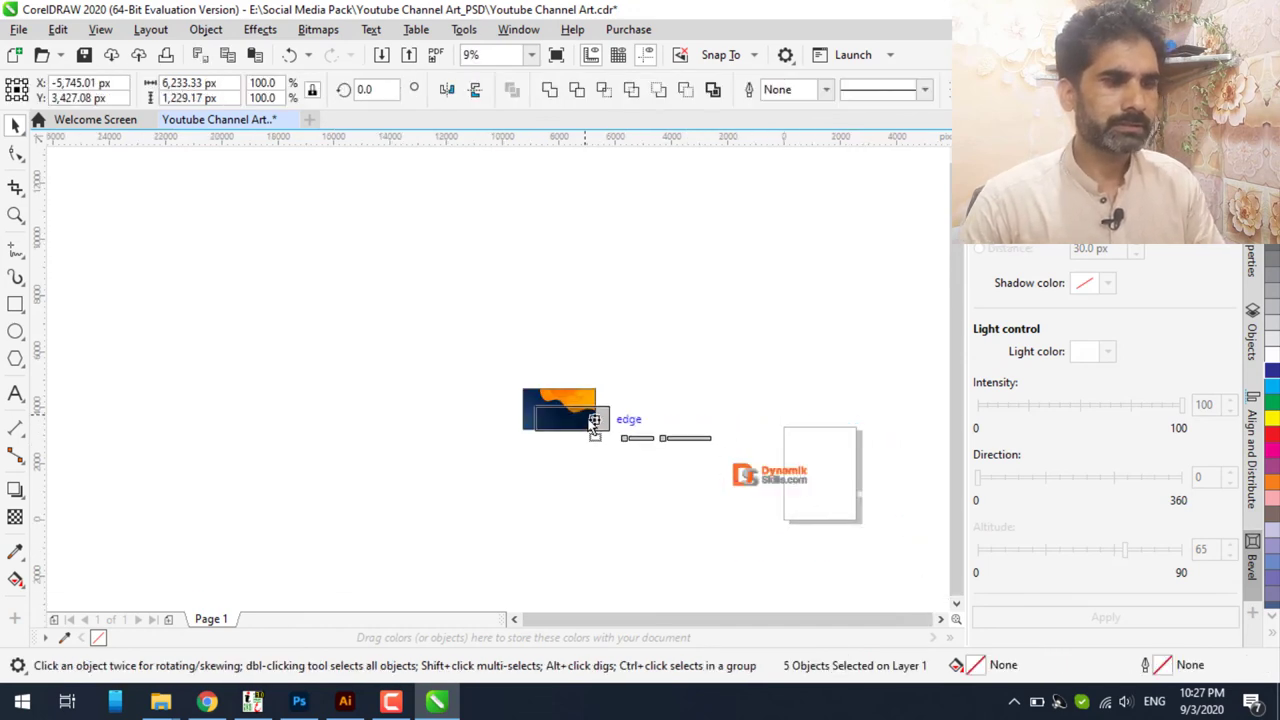
scroll(577, 425, "up", 2)
scroll(577, 425, "up", 2)
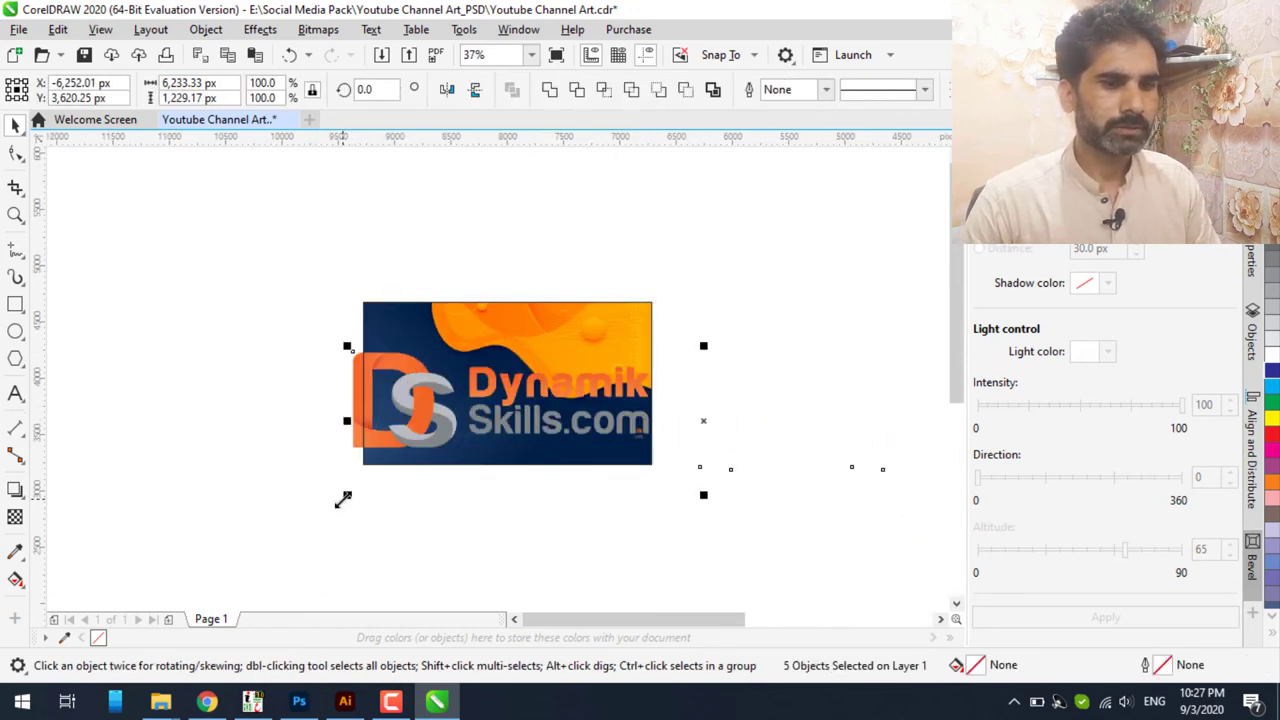
mouse_move(343, 498)
left_mouse_down()
mouse_move(538, 427)
mouse_move(680, 426)
left_mouse_up()
left_click_drag(820, 380, 482, 395)
scroll(504, 391, "up", 2)
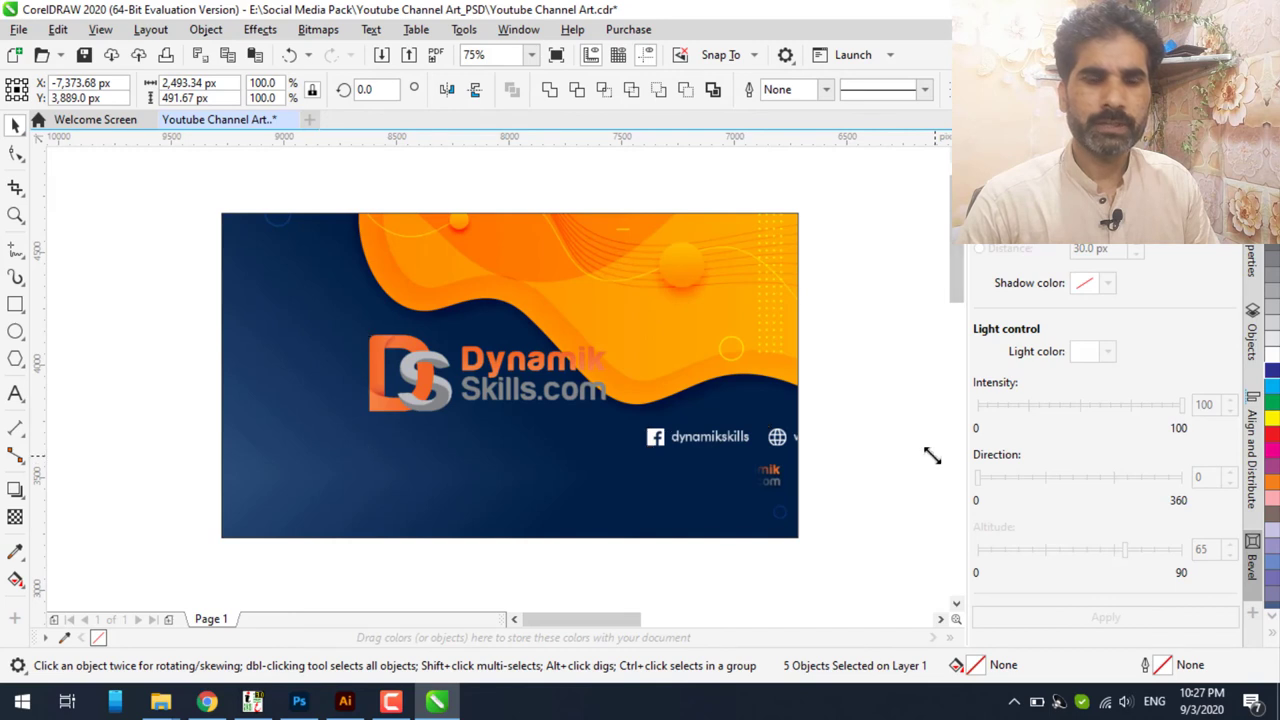
left_click_drag(936, 451, 757, 415)
mouse_move(487, 372)
left_mouse_down()
mouse_move(489, 455)
mouse_move(494, 370)
left_mouse_up()
- Cycle the selection between the frame rectangle and the banner image to get resize handles
left_click(520, 262)
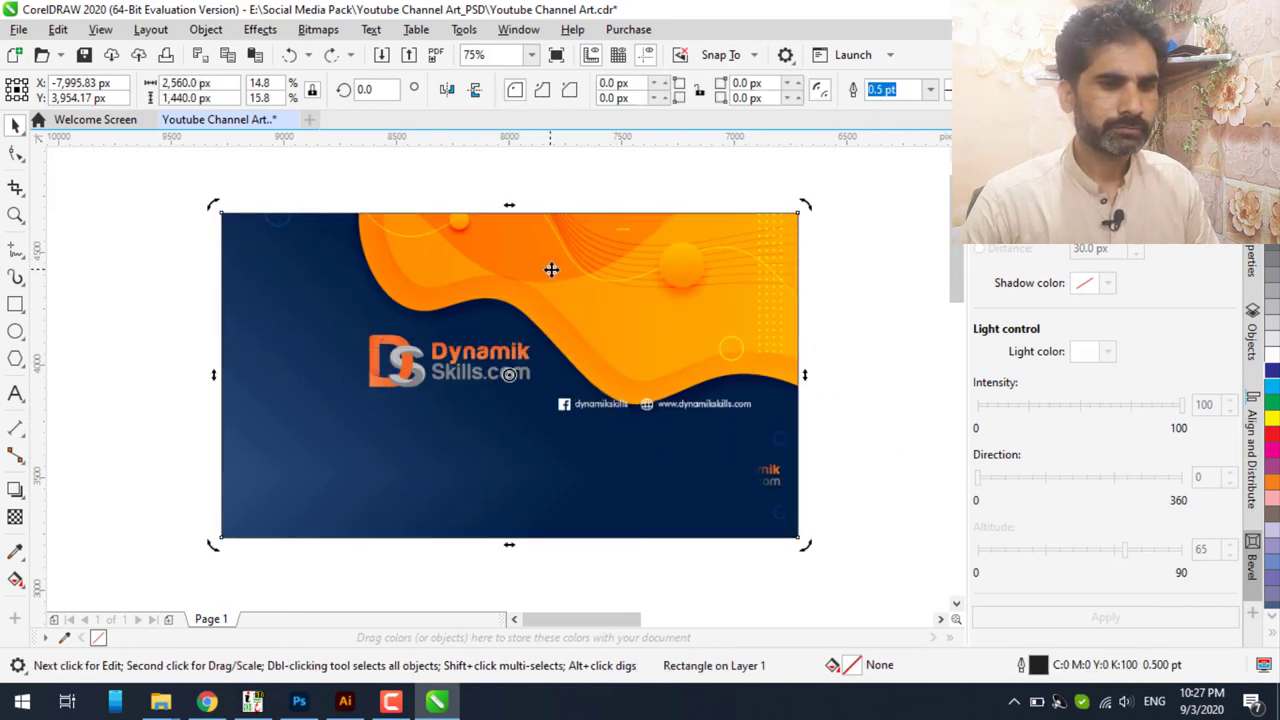
left_click(845, 342)
left_click(741, 277)
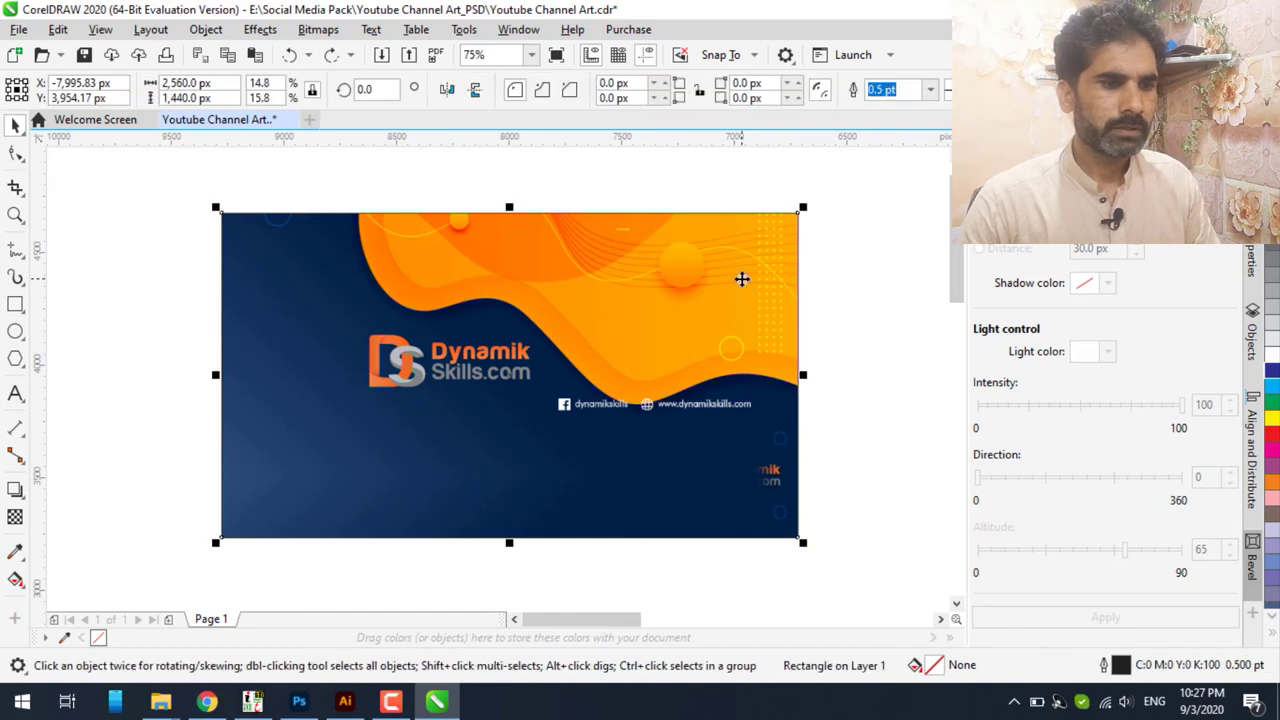
left_click(682, 332)
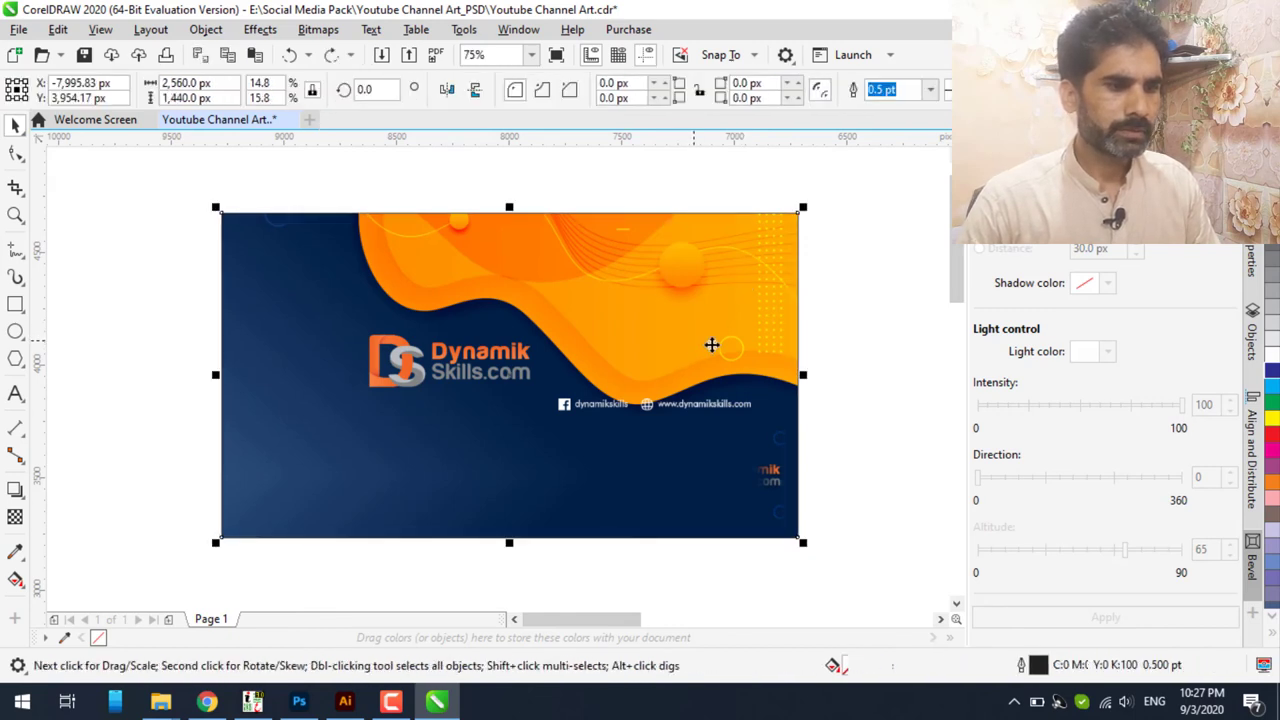
left_click(833, 478)
left_click(714, 318)
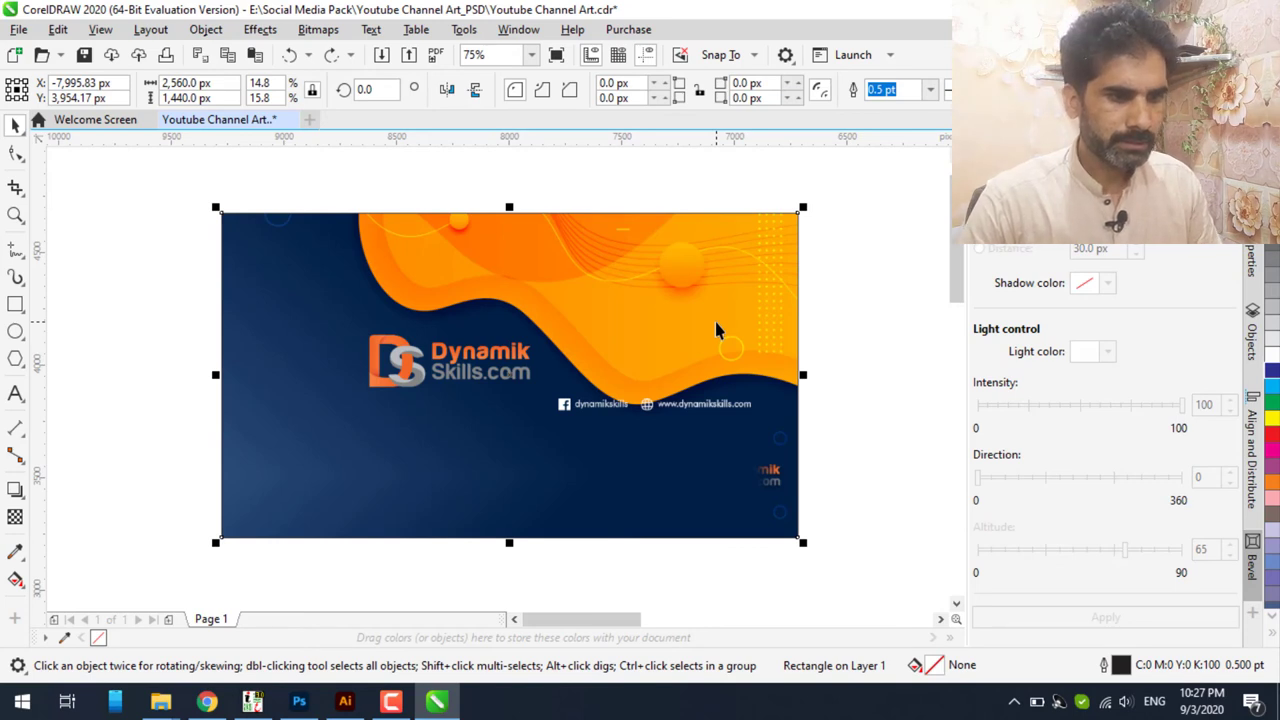
key("Escape")
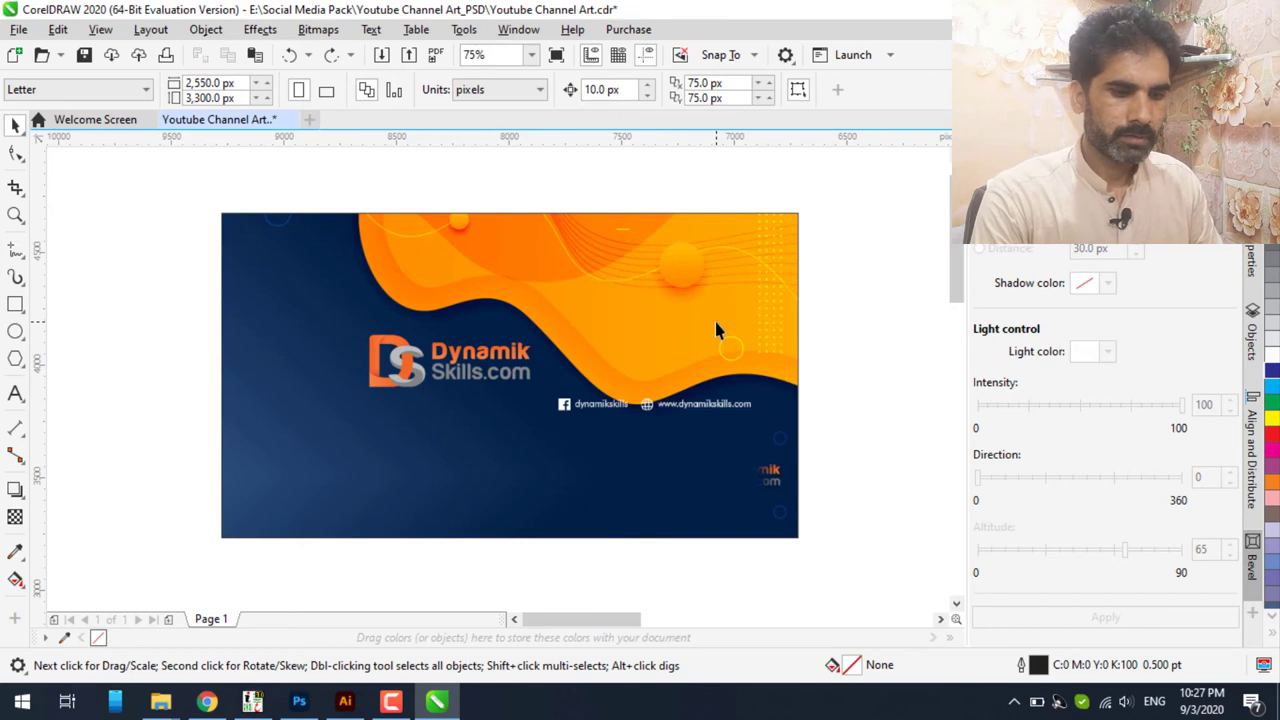
left_click(716, 323)
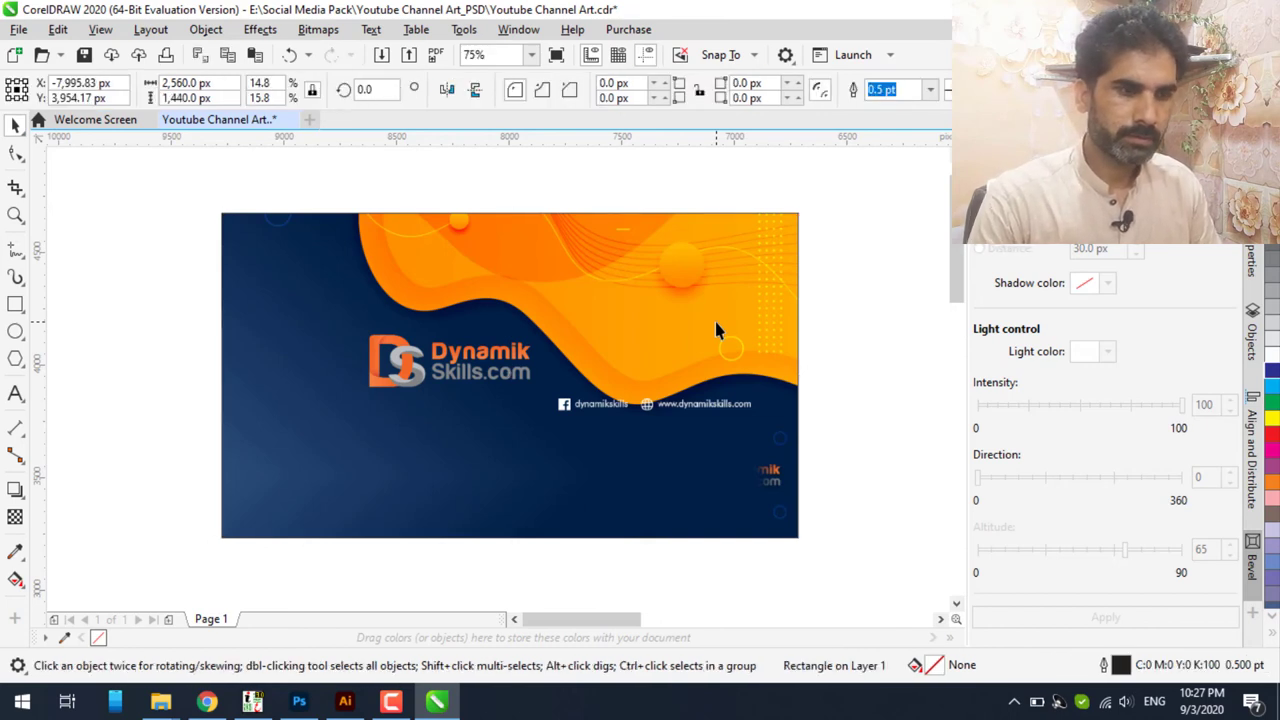
left_click(716, 322, "alt")
- Enlarge the background image to 2,780 × 1,563.69 px and move it below the template
left_click(829, 294)
left_click(797, 266)
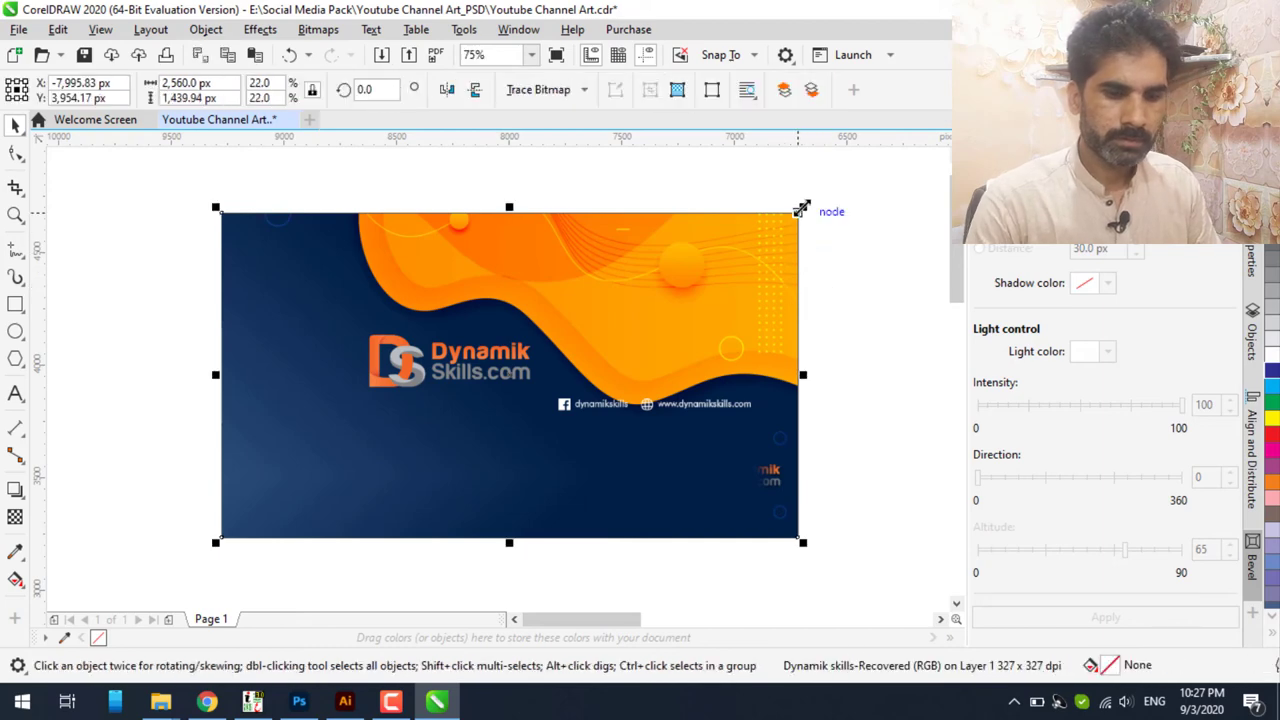
left_click_drag(803, 207, 854, 164)
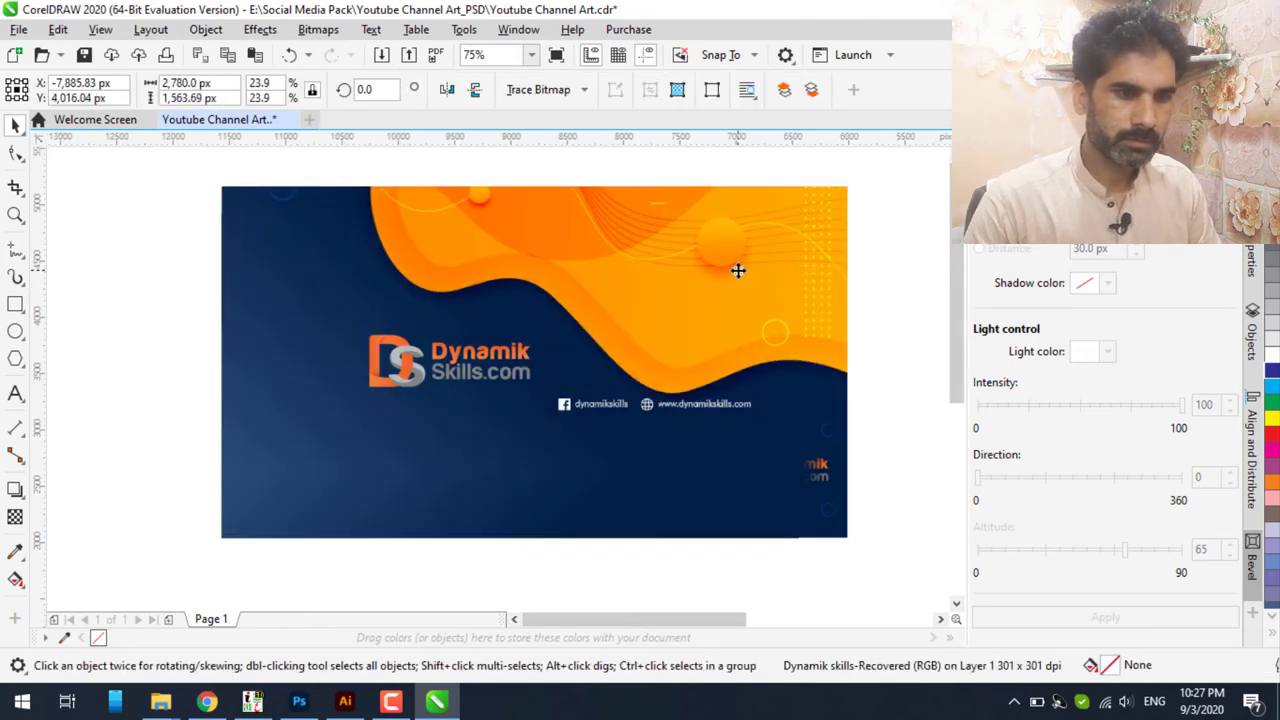
scroll(737, 269, "down", 2)
left_click_drag(737, 269, 683, 474)
- Select the channel-art template, undoing an accidental move of it
right_click(683, 462)
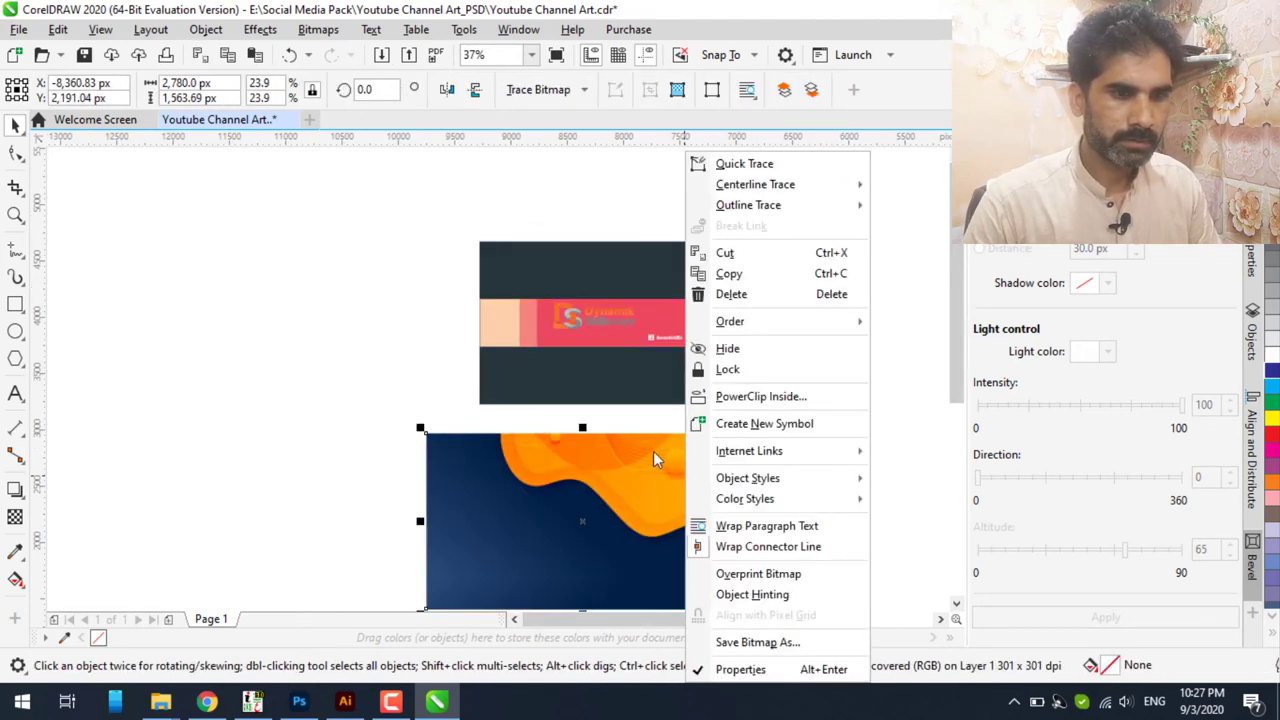
left_click(464, 414)
left_click(524, 362)
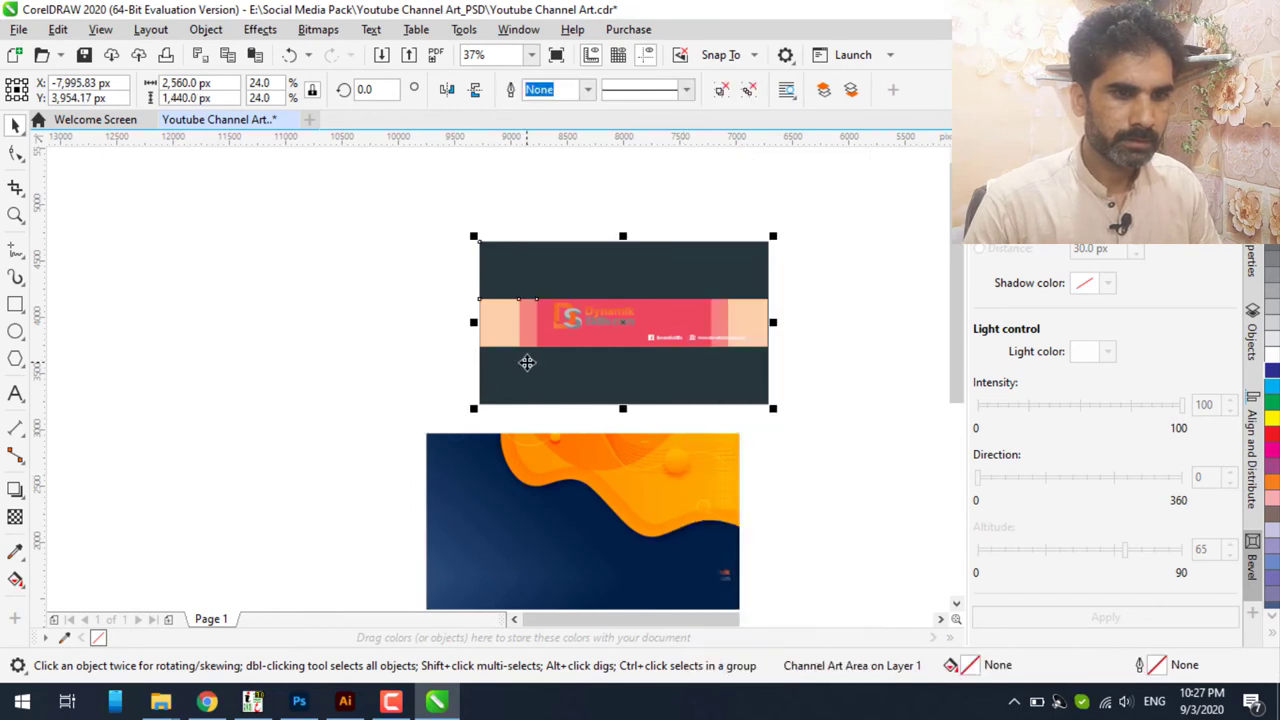
left_click_drag(527, 362, 613, 428)
key("ctrl+z")
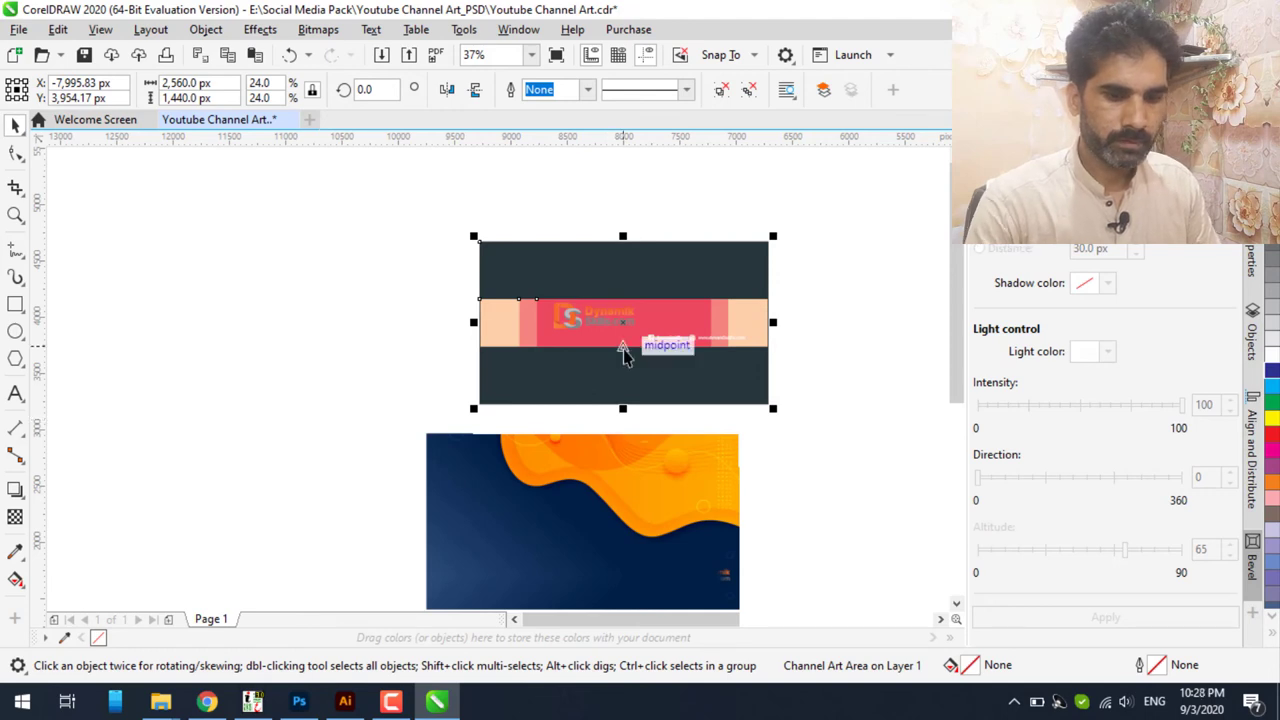
- Give the 2560 × 1440 frame rectangle a red outline and nudge the background image up
left_click(485, 272)
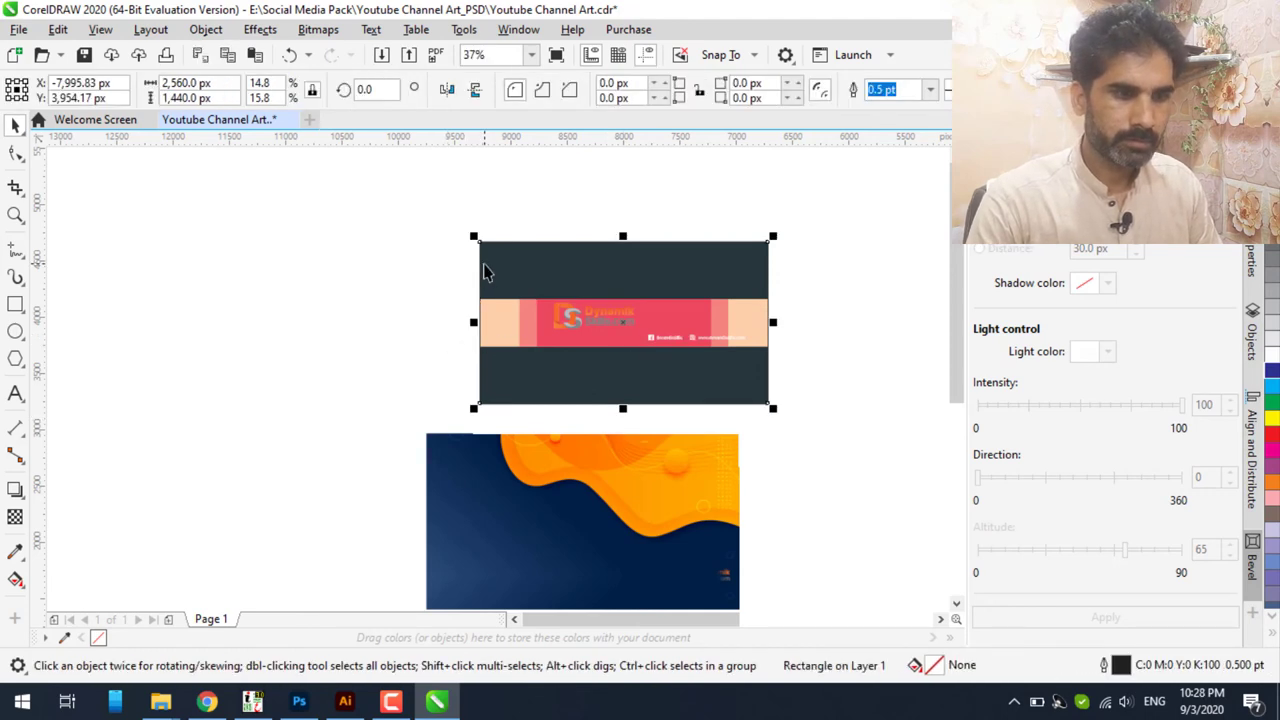
right_click(1271, 432)
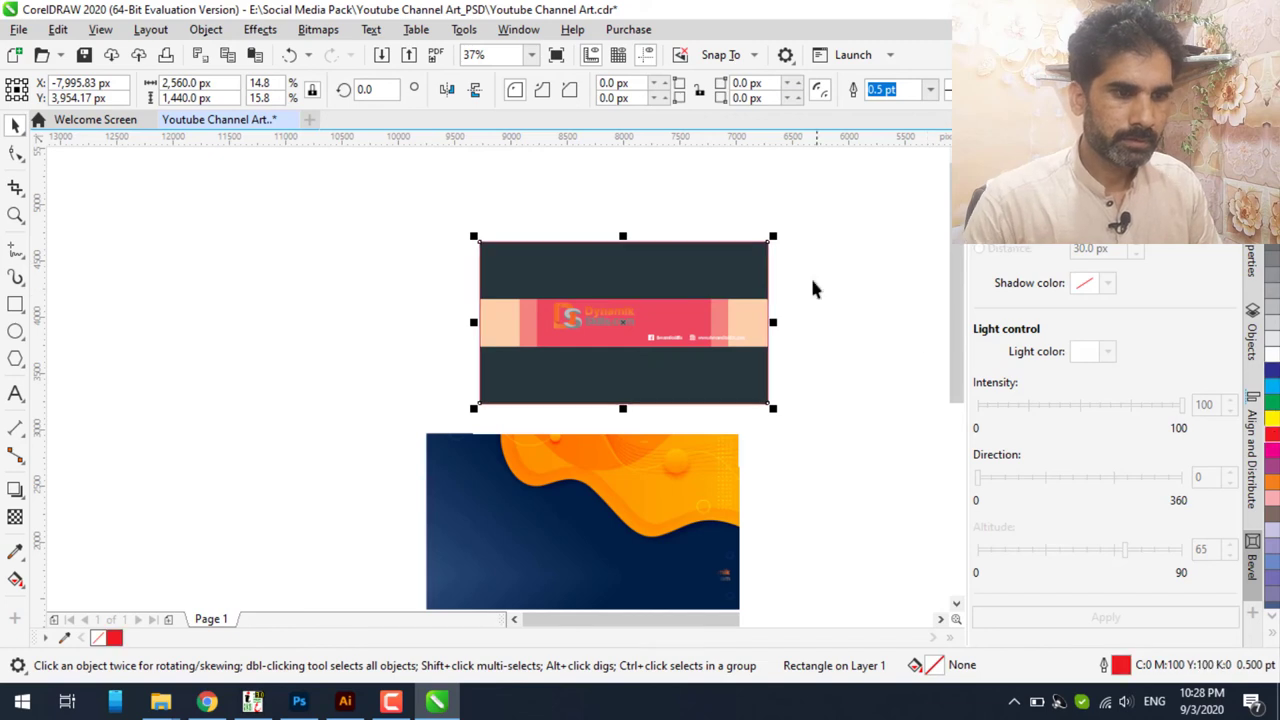
left_click(810, 275)
left_click(660, 500)
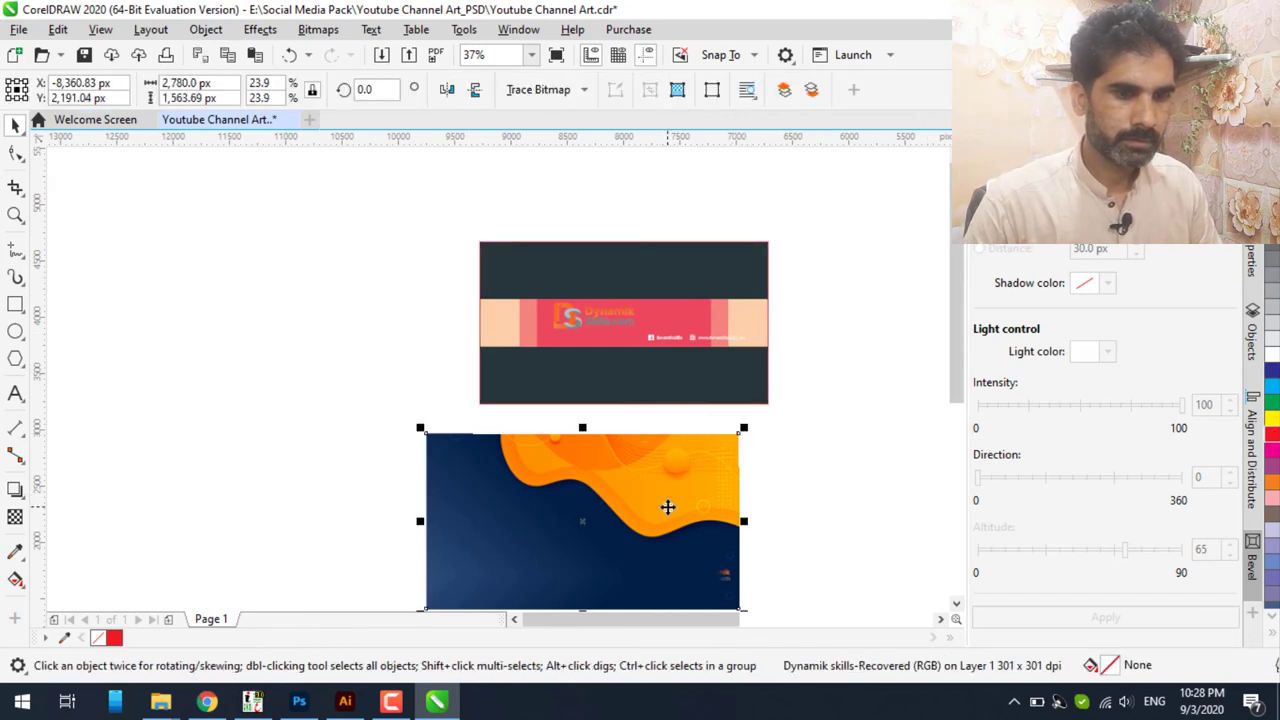
mouse_move(668, 507)
left_mouse_down()
mouse_move(700, 315)
mouse_move(689, 530)
left_mouse_up()
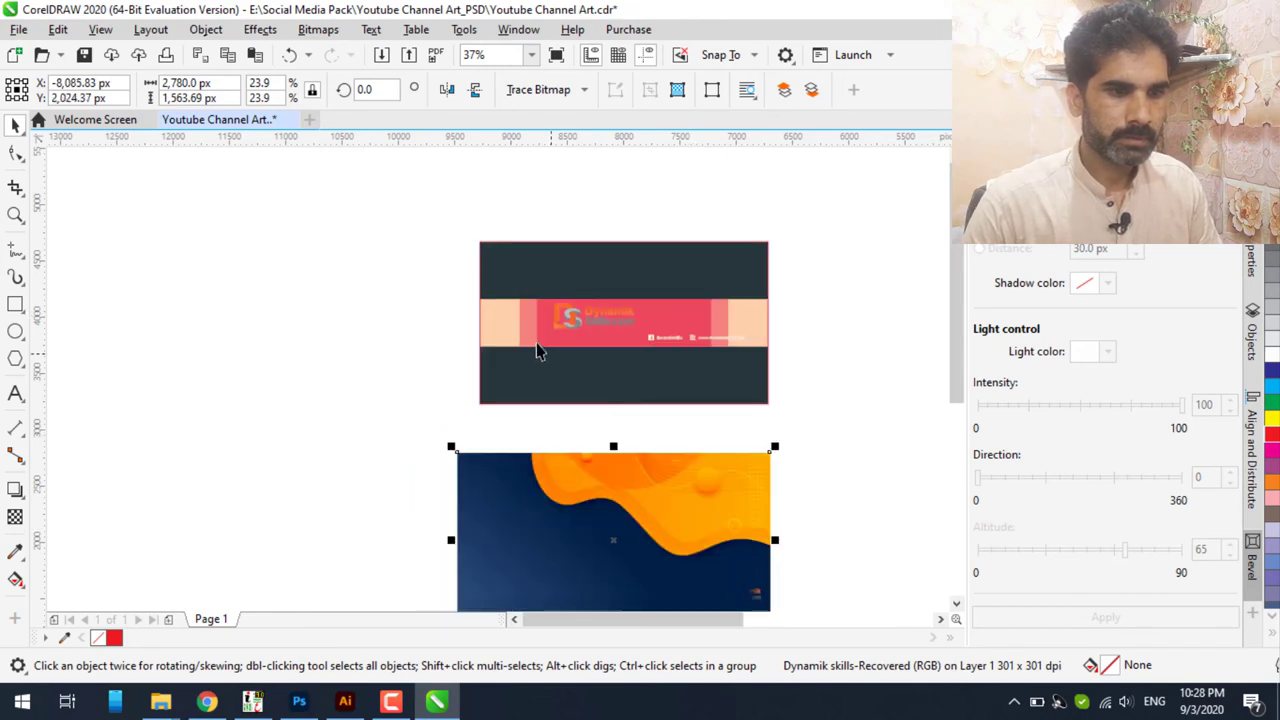
right_click(565, 491)
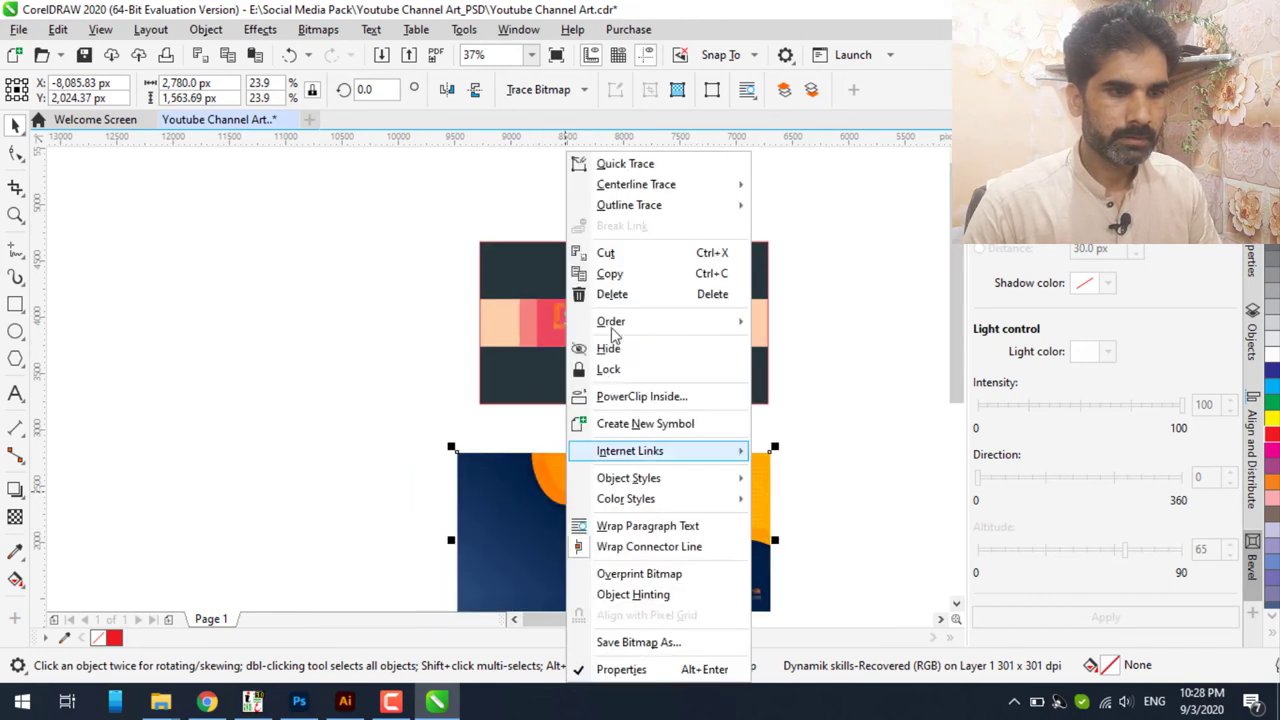
- PowerClip the navy-and-orange image inside the red-outlined frame and nudge it slightly right
left_click(629, 397)
left_click(557, 277)
scroll(651, 300, "up", 2)
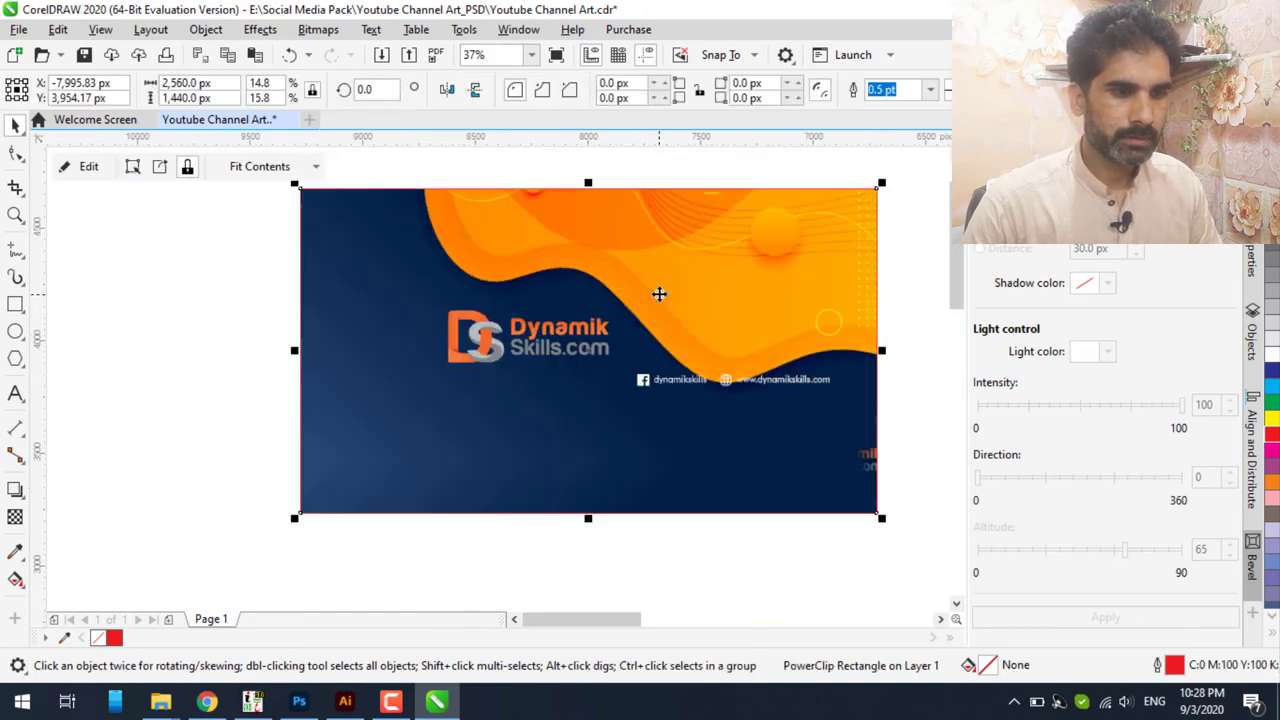
left_click(89, 167)
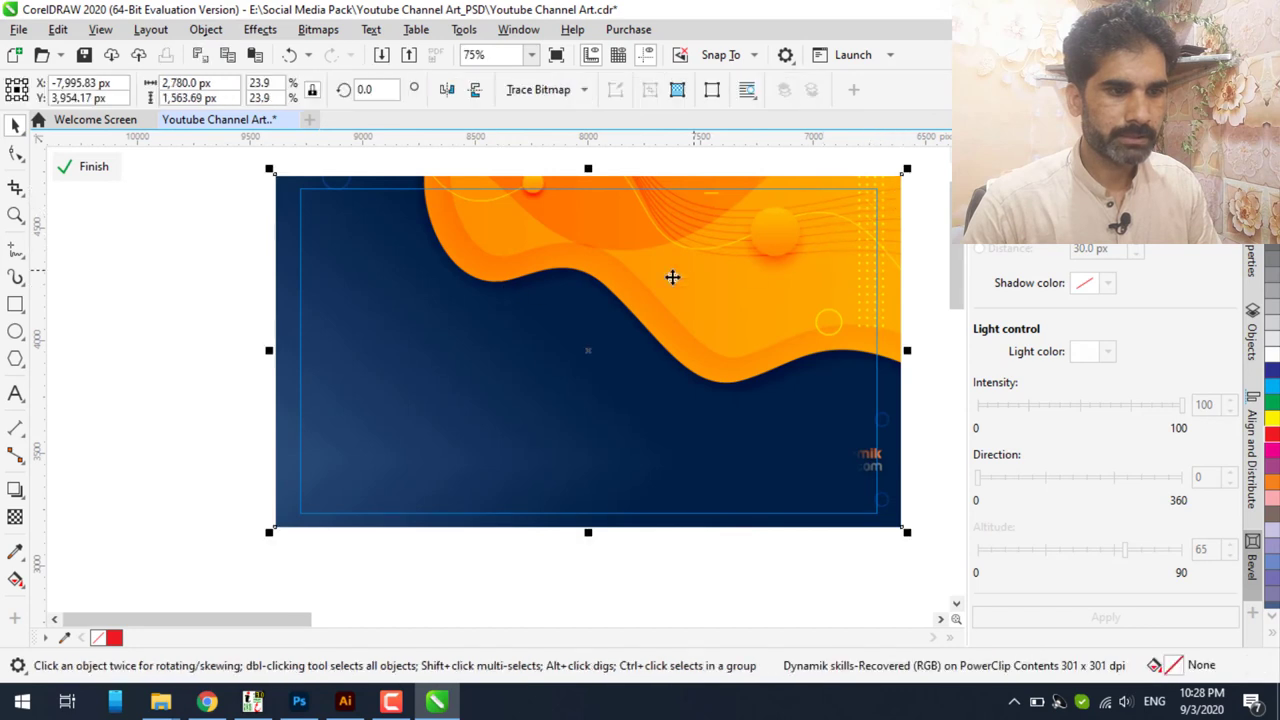
mouse_move(671, 277)
left_mouse_down()
mouse_move(659, 292)
mouse_move(672, 293)
left_mouse_up()
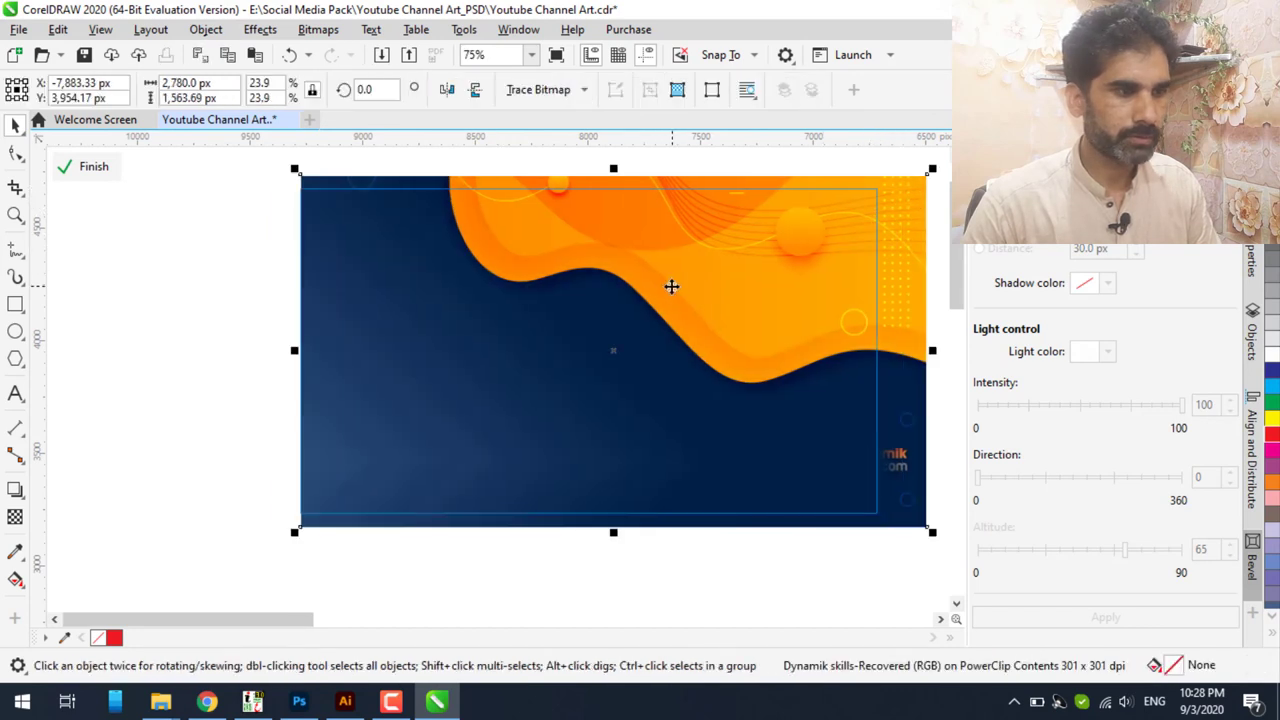
left_click(95, 172)
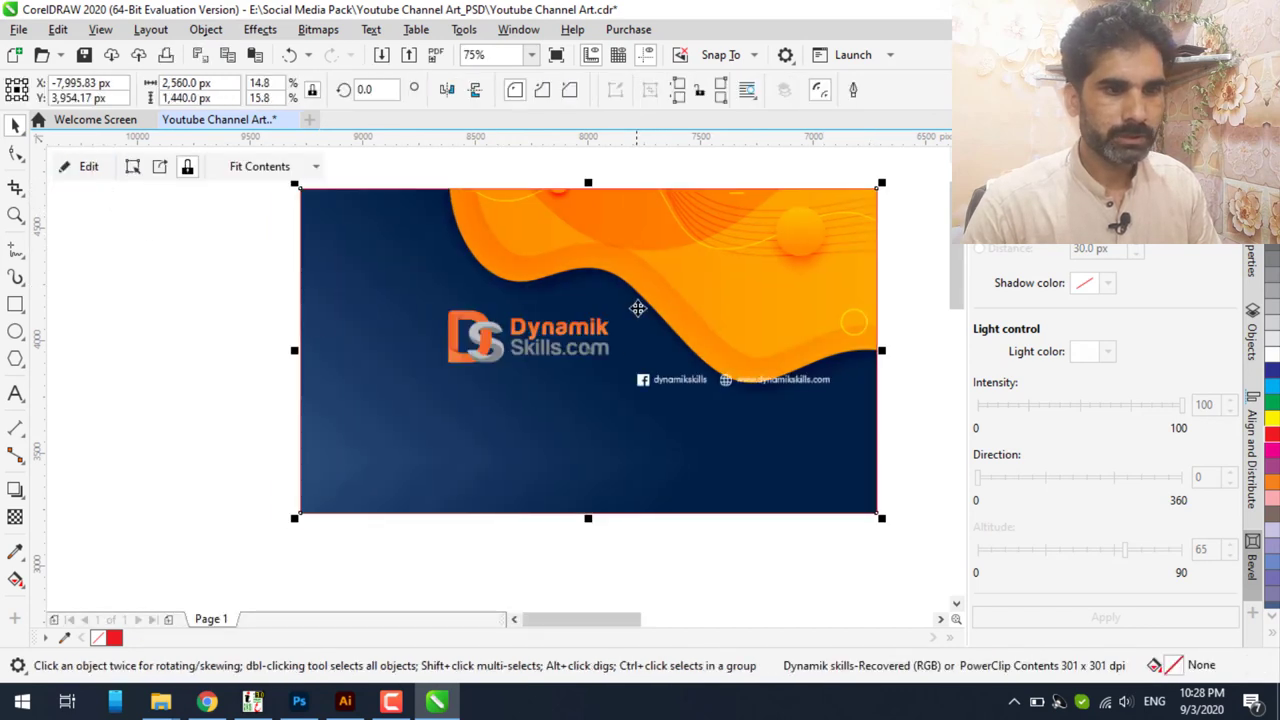
- Enlarge the clipped image to about 115% so it fills the whole frame
left_click(88, 168)
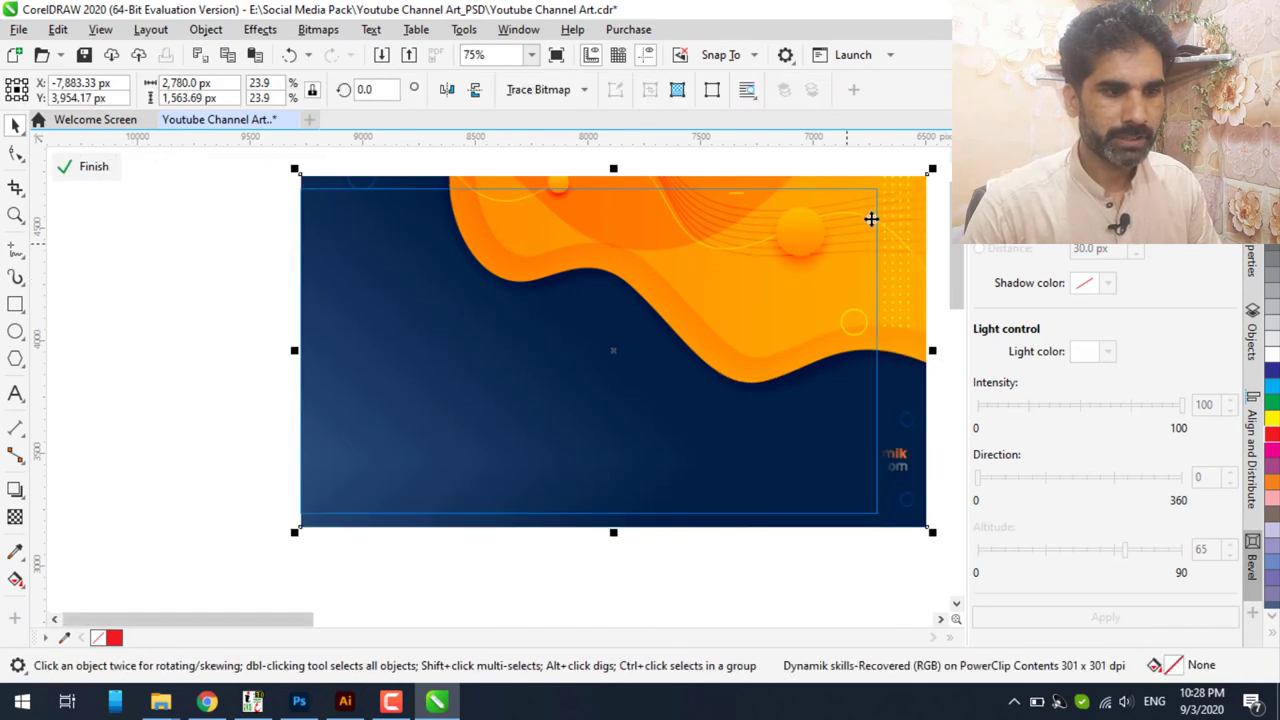
left_click_drag(930, 177, 889, 186)
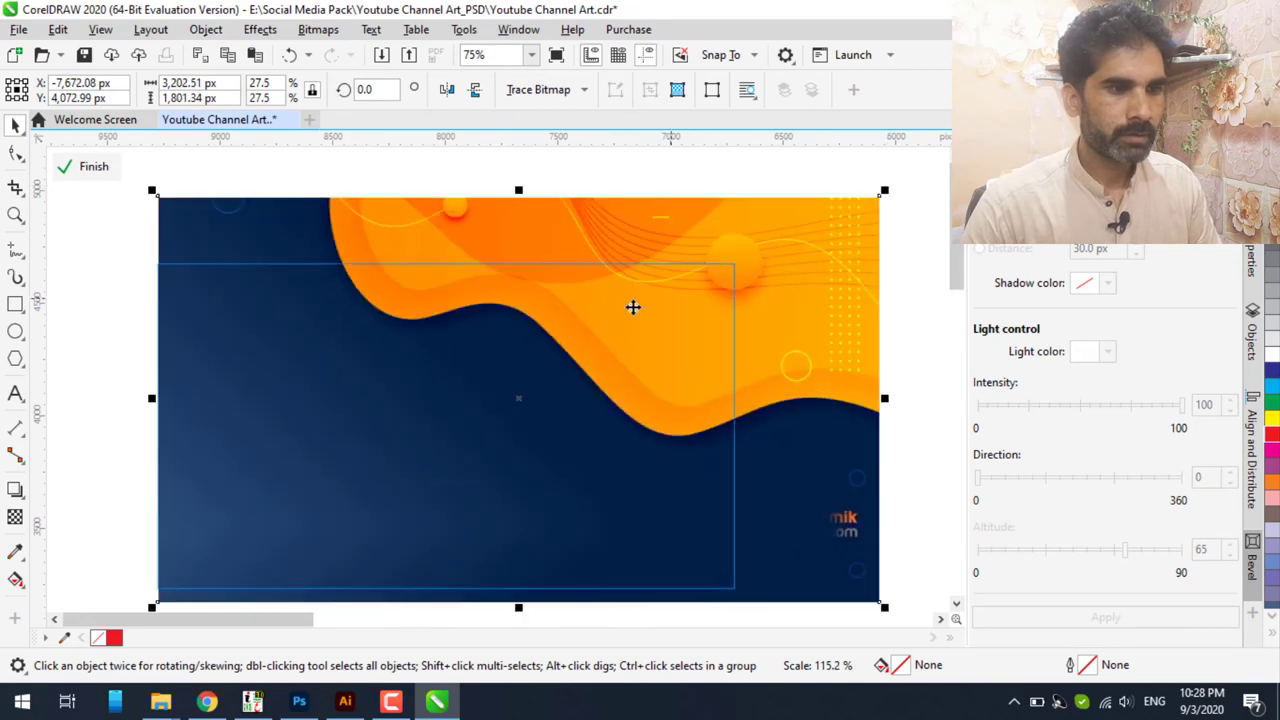
left_click(93, 166)
left_click(466, 491)
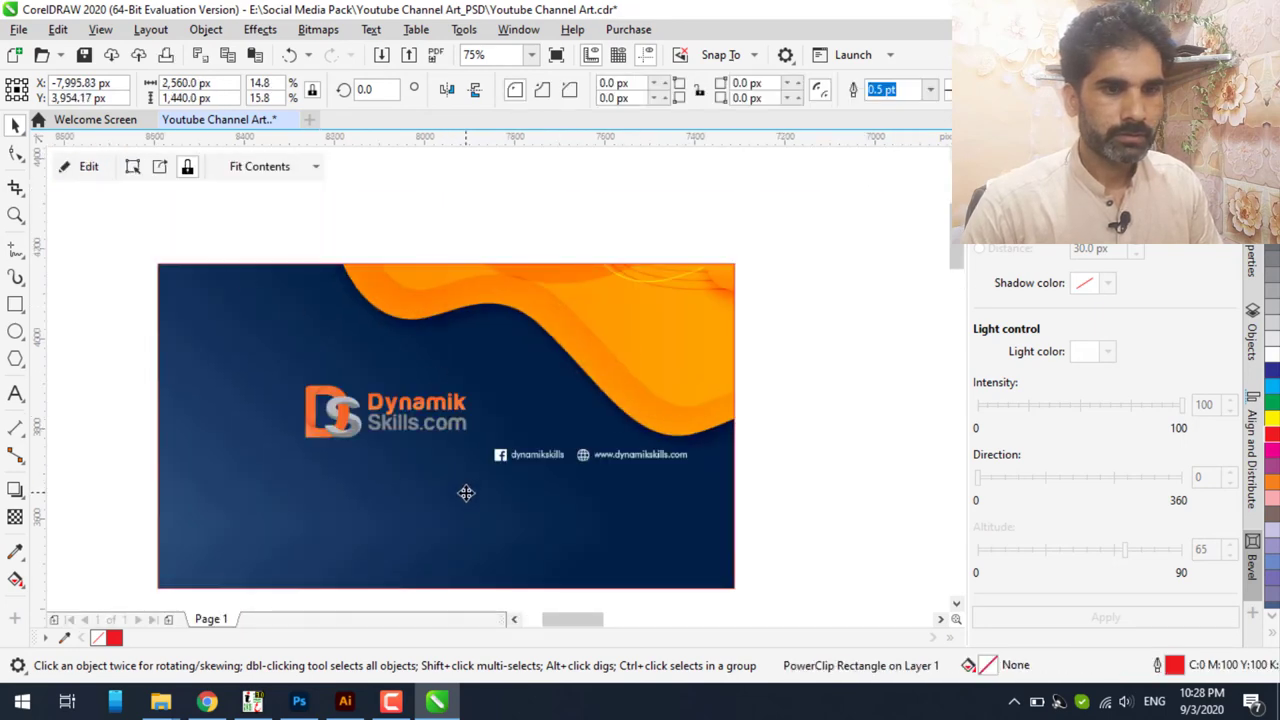
scroll(466, 491, "up", 1)
scroll(679, 432, "down", 1)
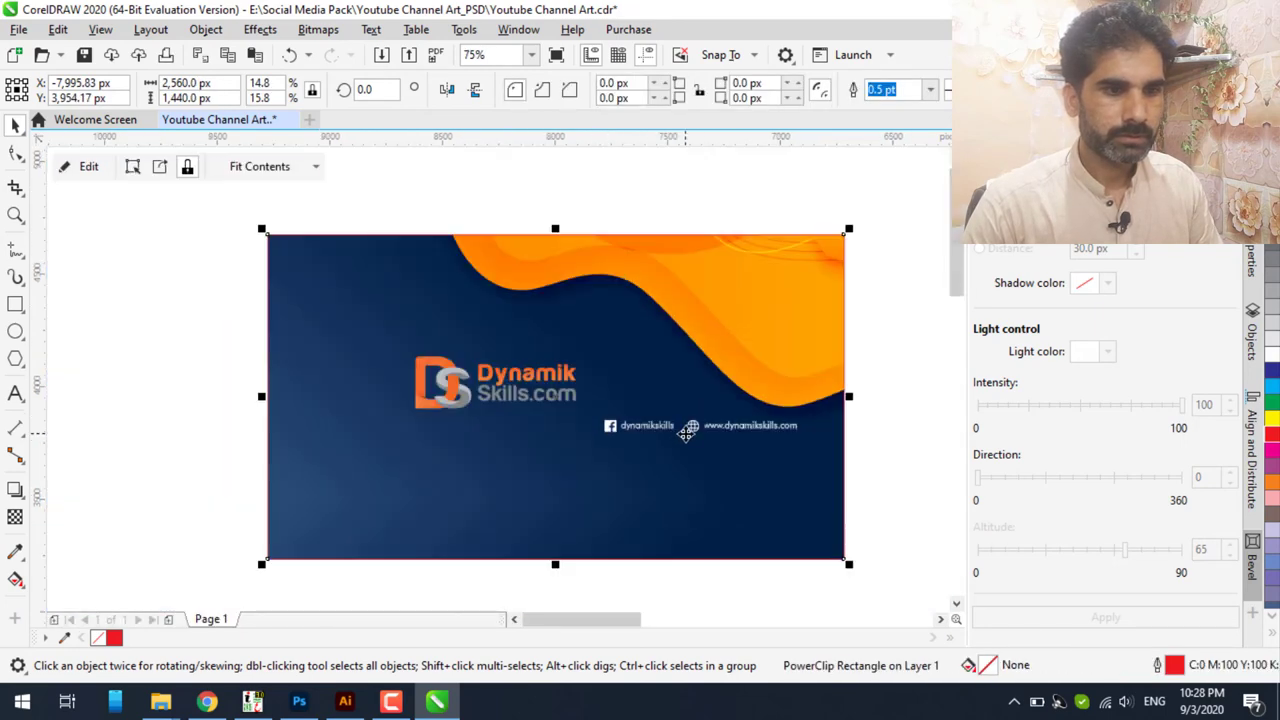
left_click(331, 292)
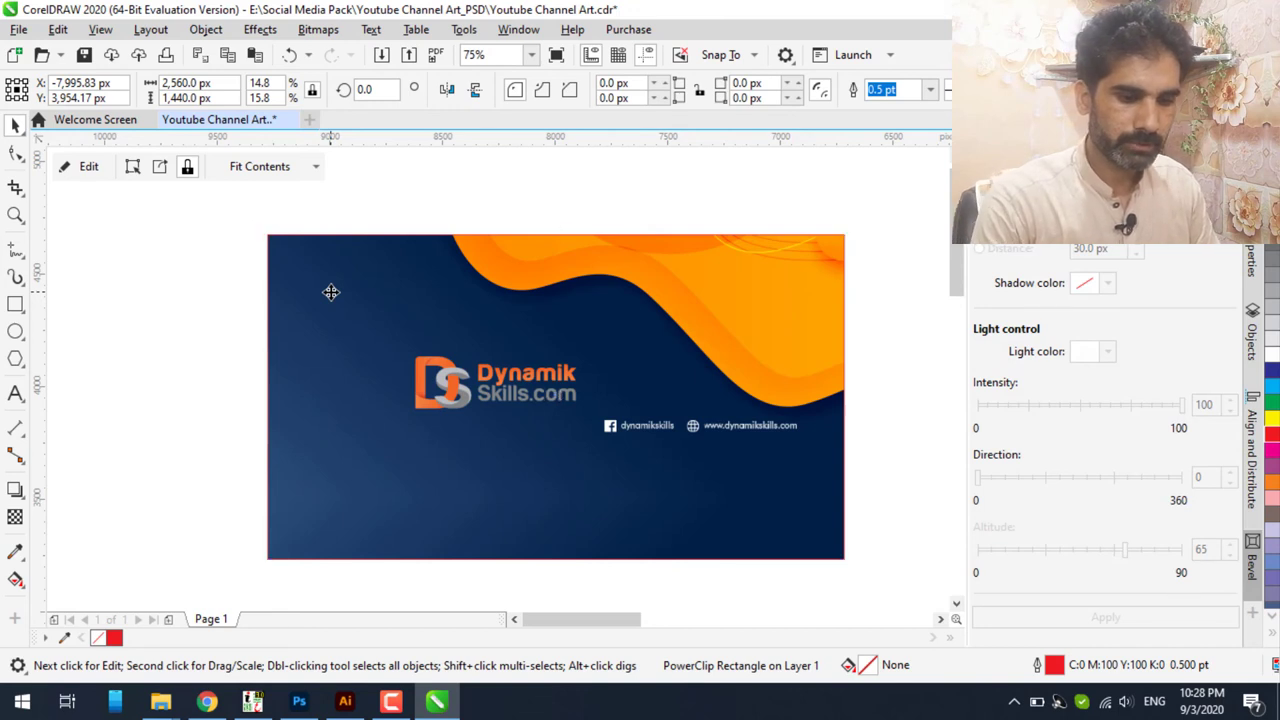
- Send the clipped image behind the template and move the Facebook and website lines left
key("ctrl+z")
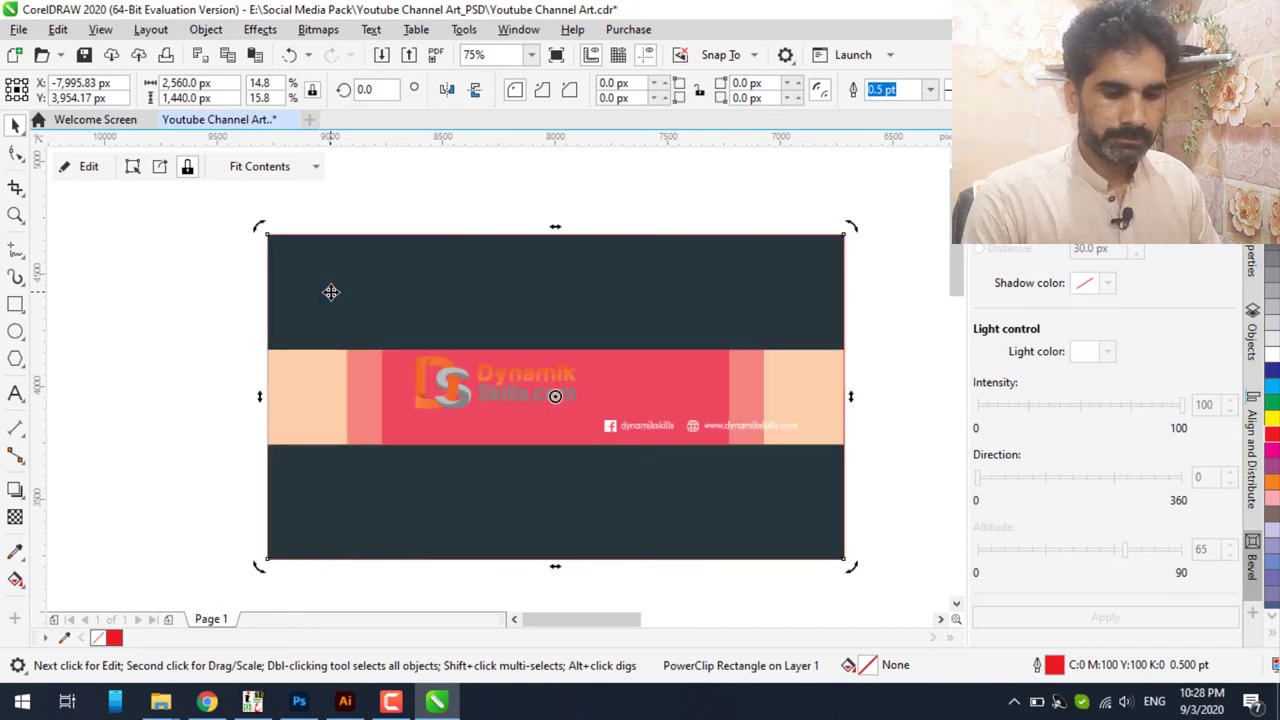
scroll(713, 435, "up", 2)
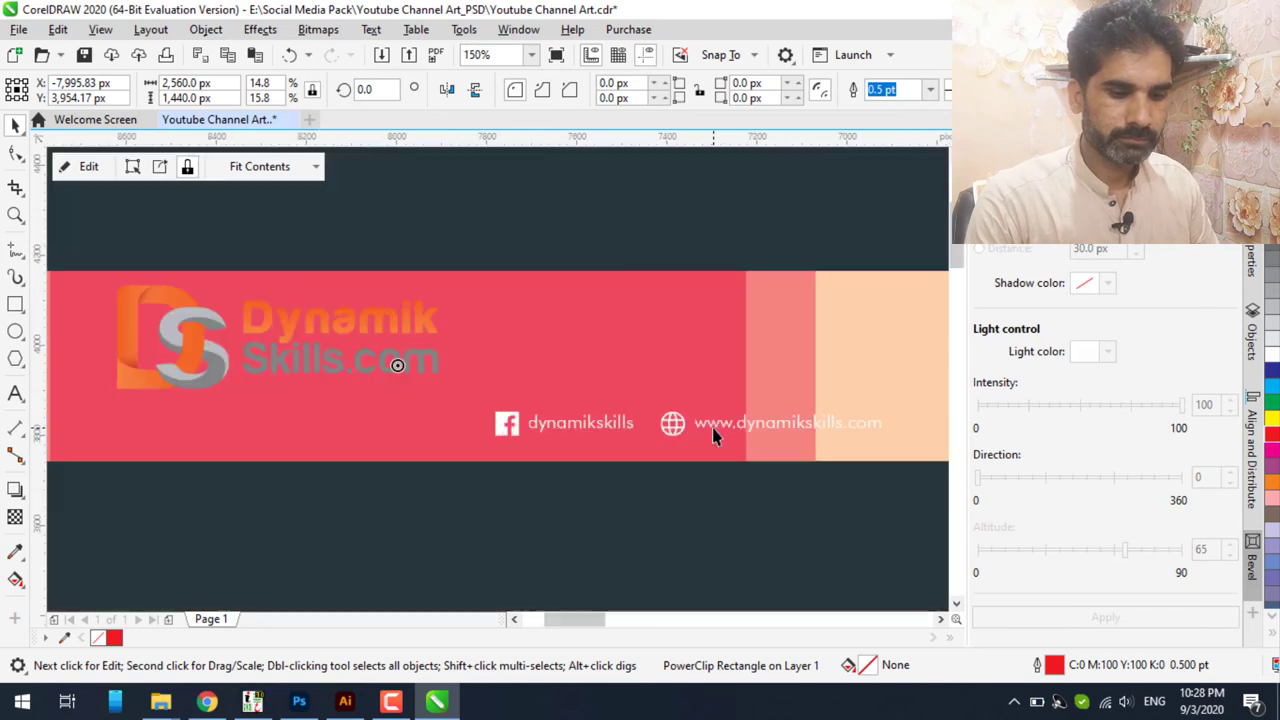
left_click(703, 440)
left_click(616, 432, "shift")
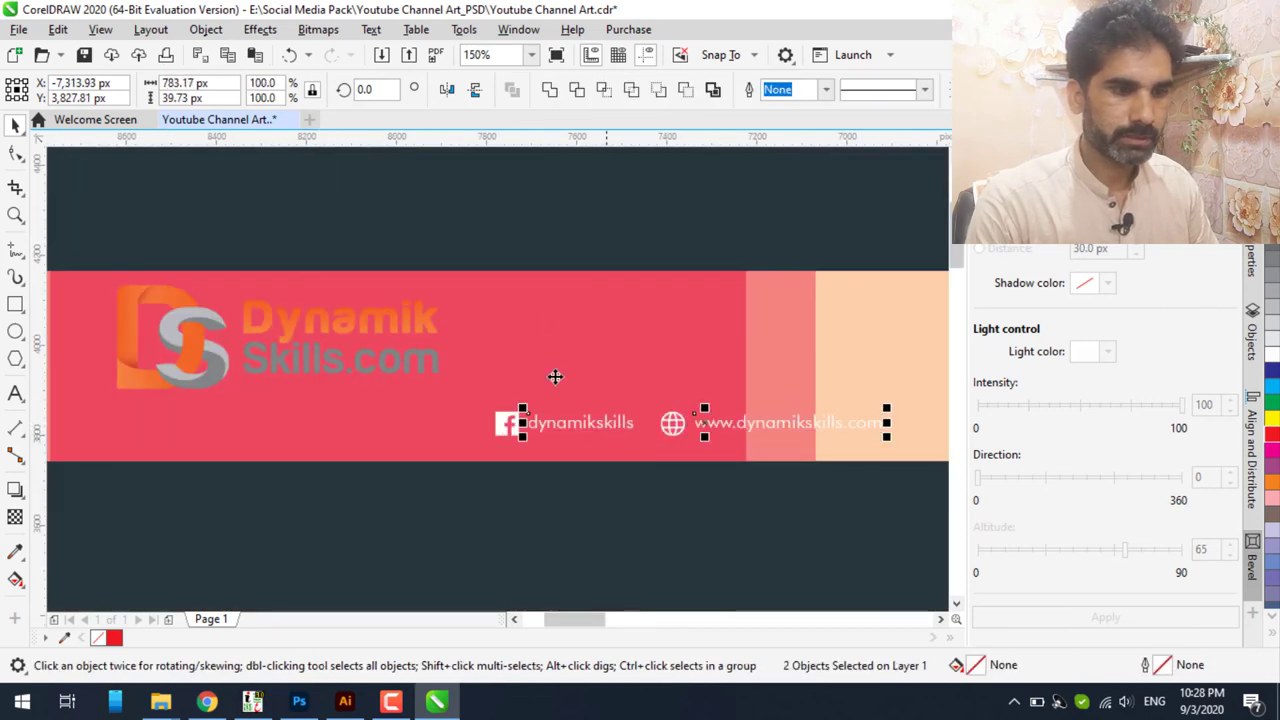
scroll(547, 316, "down", 4)
left_click_drag(676, 328, 523, 366)
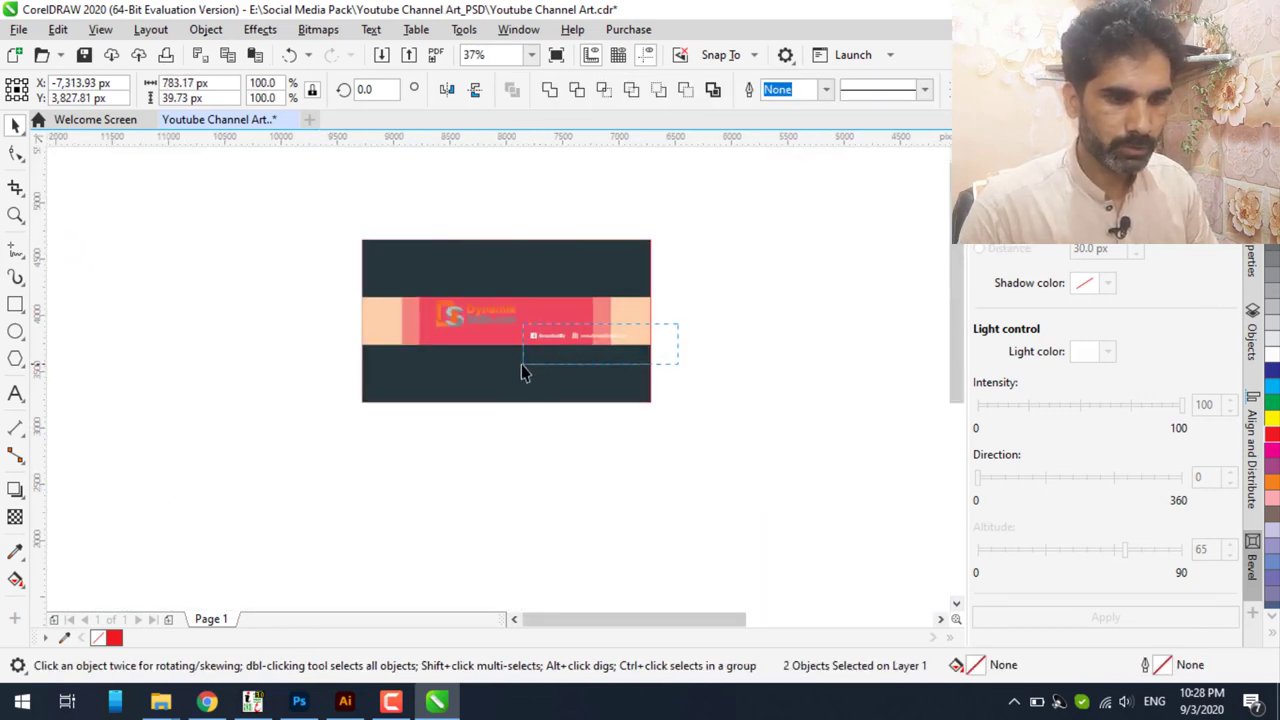
scroll(530, 338, "up", 2)
scroll(533, 325, "up", 2)
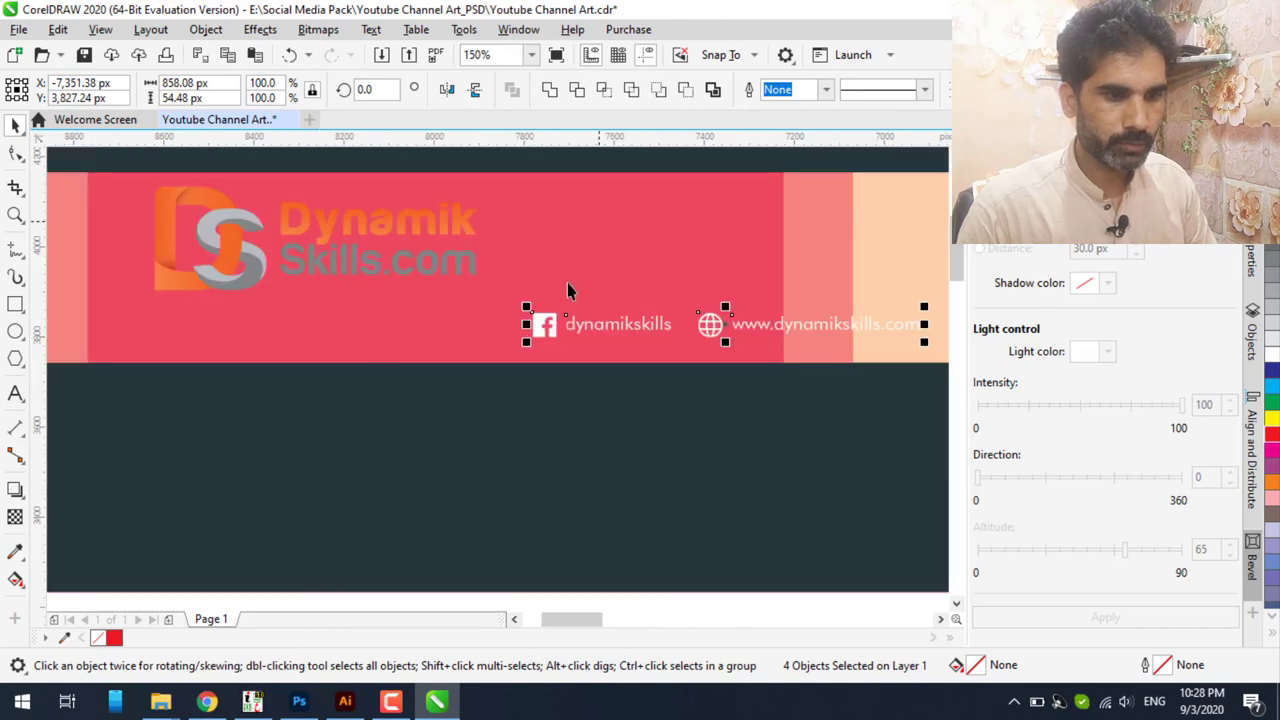
left_click_drag(634, 320, 496, 337)
- Move the Dynamik Skills logo left within the pink safe band
left_click(330, 257)
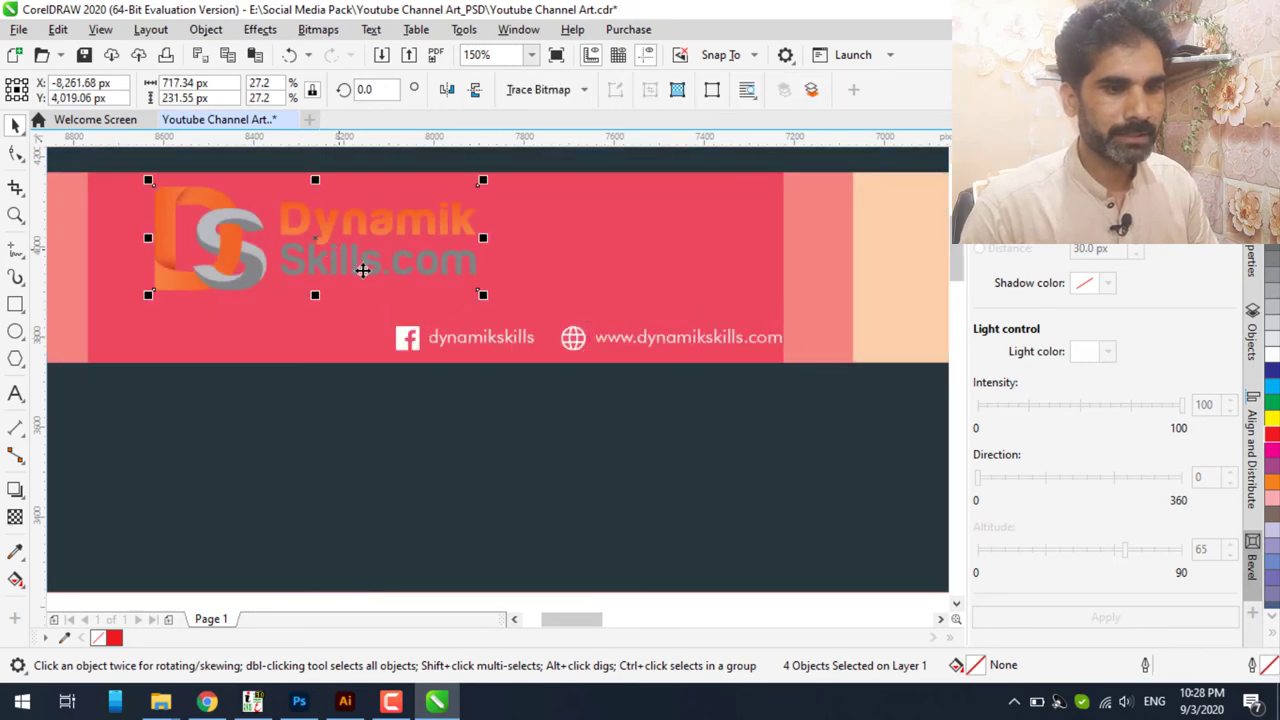
scroll(324, 297, "down", 2)
scroll(208, 255, "up", 2)
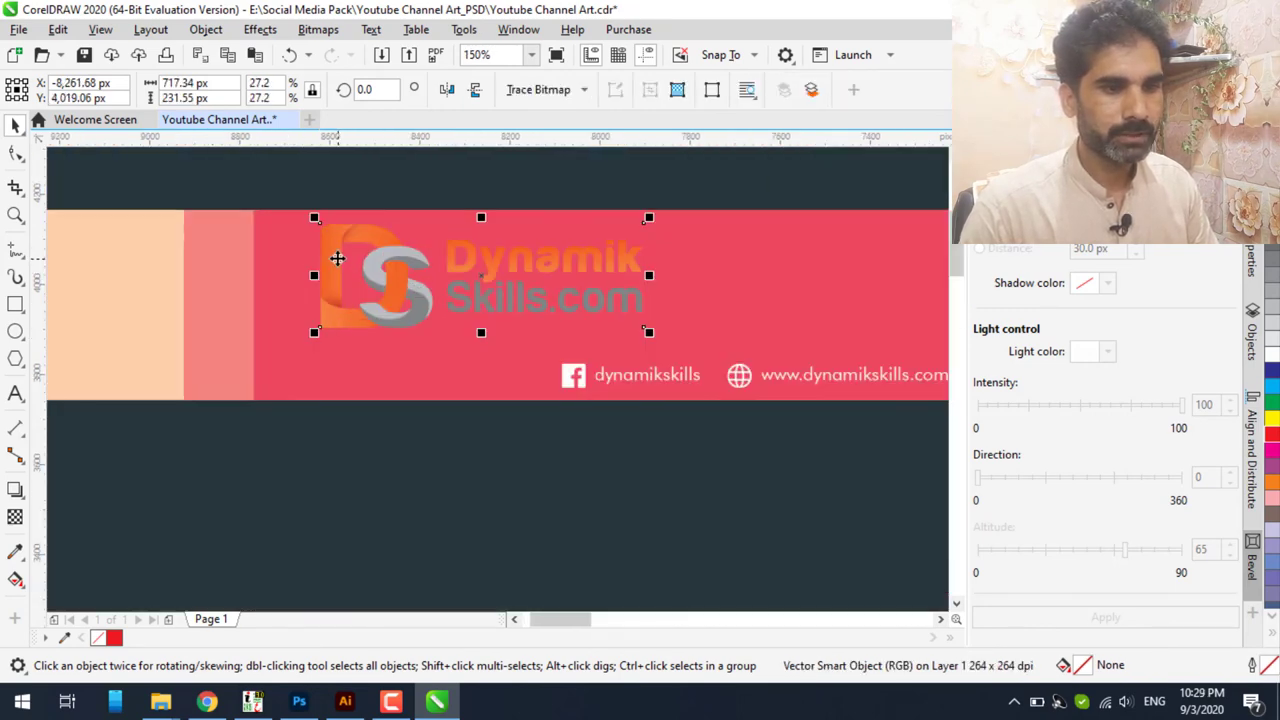
mouse_move(332, 253)
left_mouse_down()
mouse_move(309, 267)
mouse_move(280, 258)
left_mouse_up()
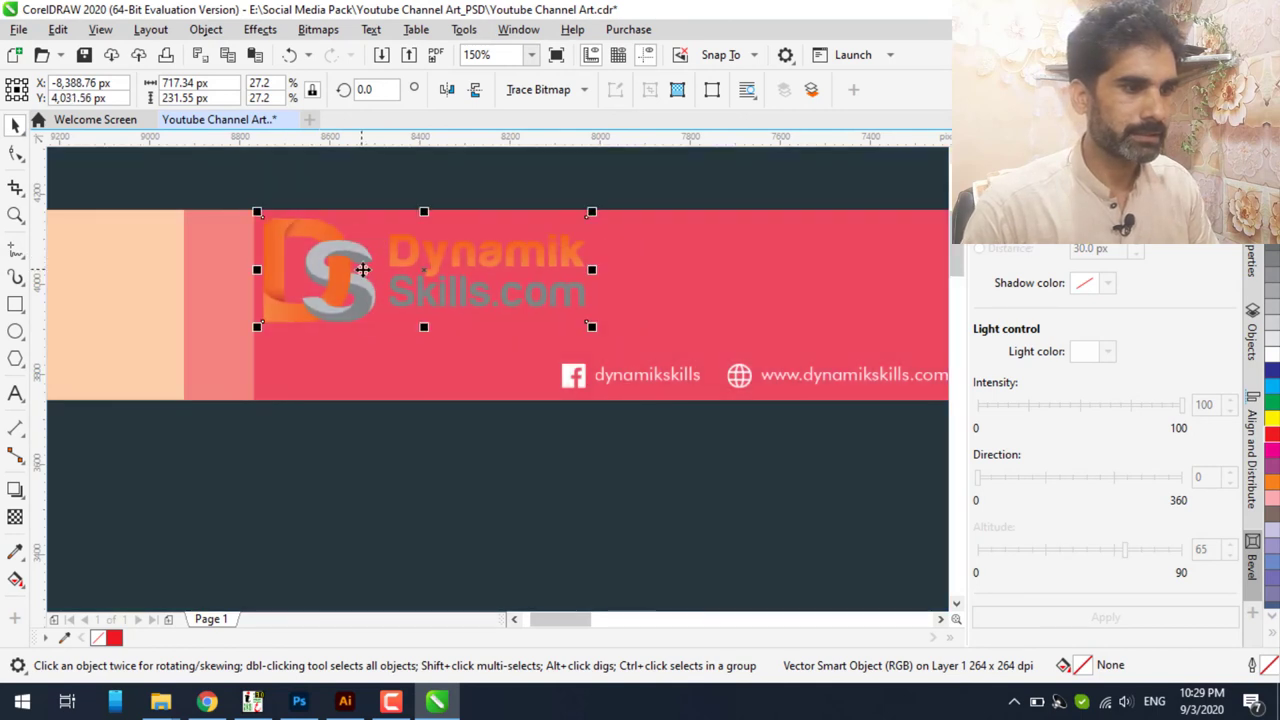
- Delete the channel-art template rectangle to reveal the artwork
scroll(476, 303, "down", 2)
scroll(514, 312, "down", 2)
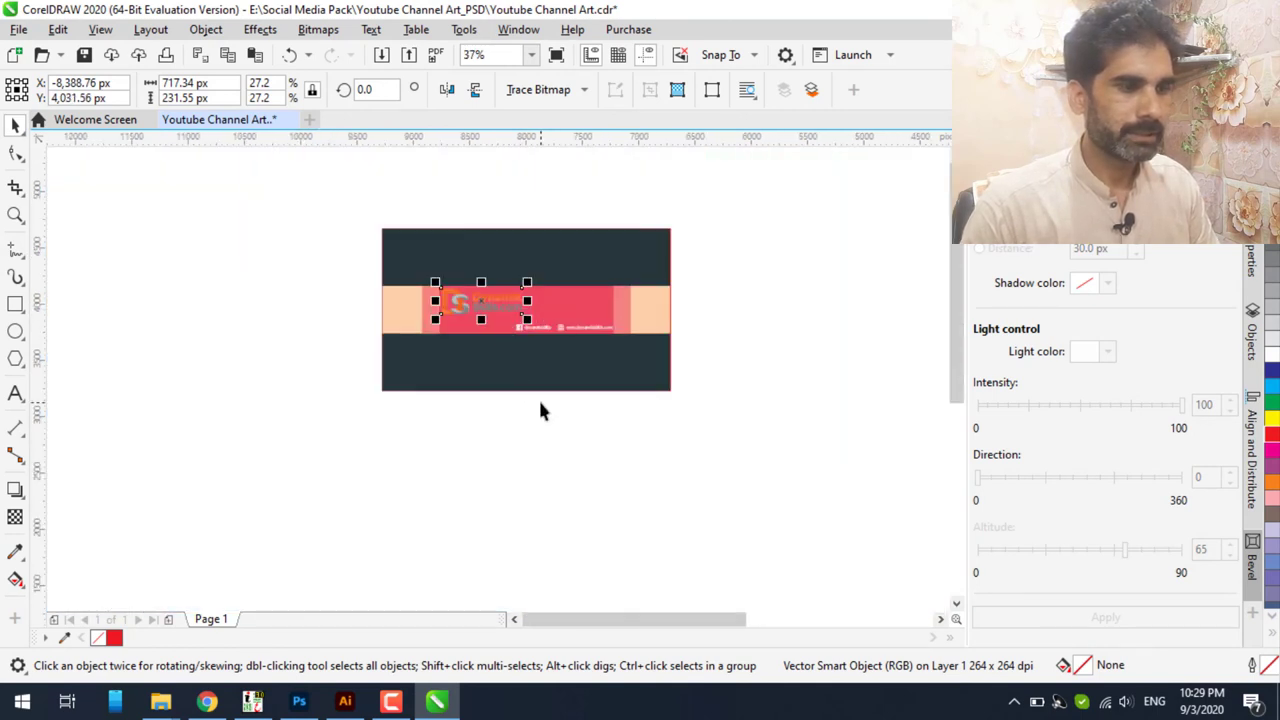
left_click(660, 389)
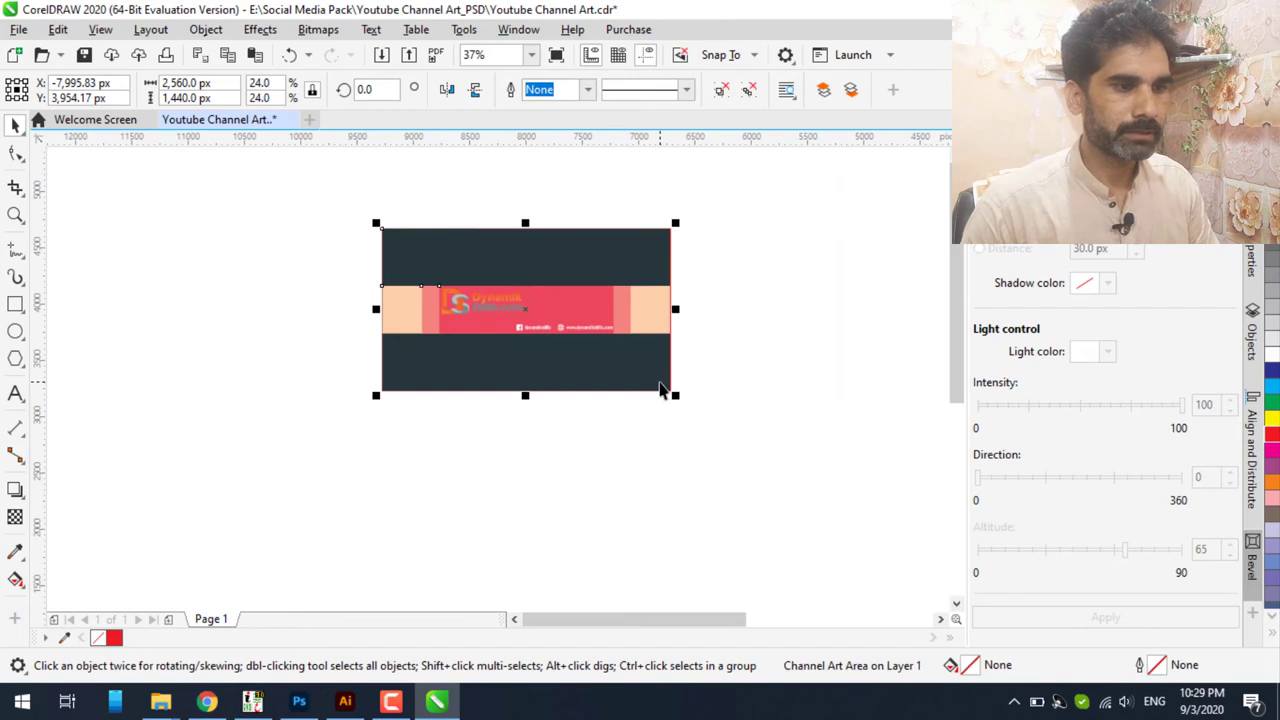
key("Delete")
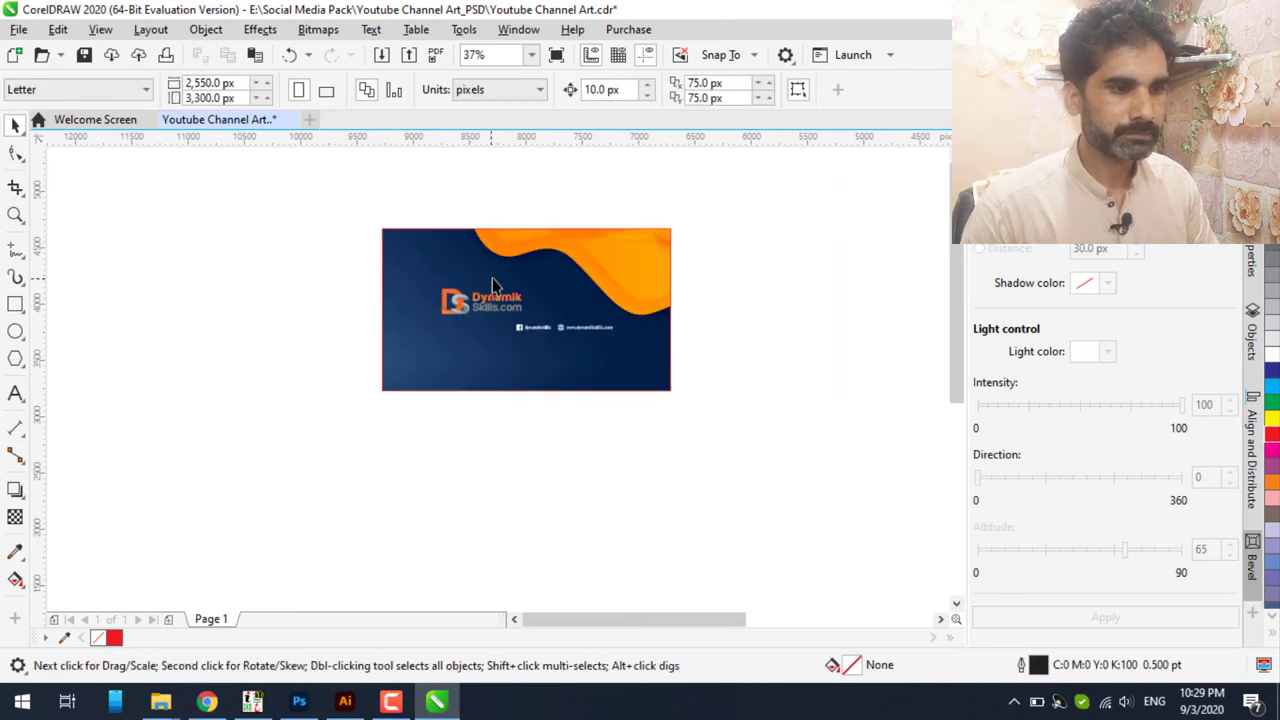
scroll(492, 285, "up", 2)
scroll(560, 367, "down", 2)
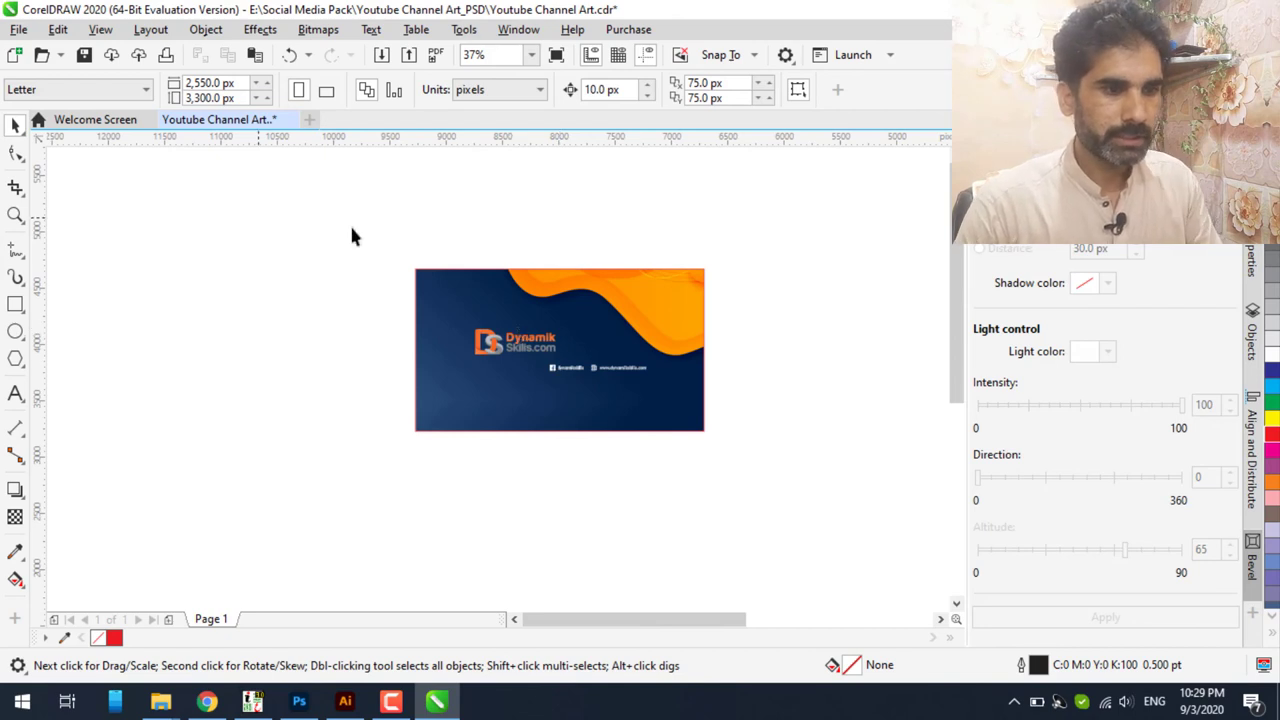
scroll(563, 360, "up", 2)
scroll(520, 340, "down", 2)
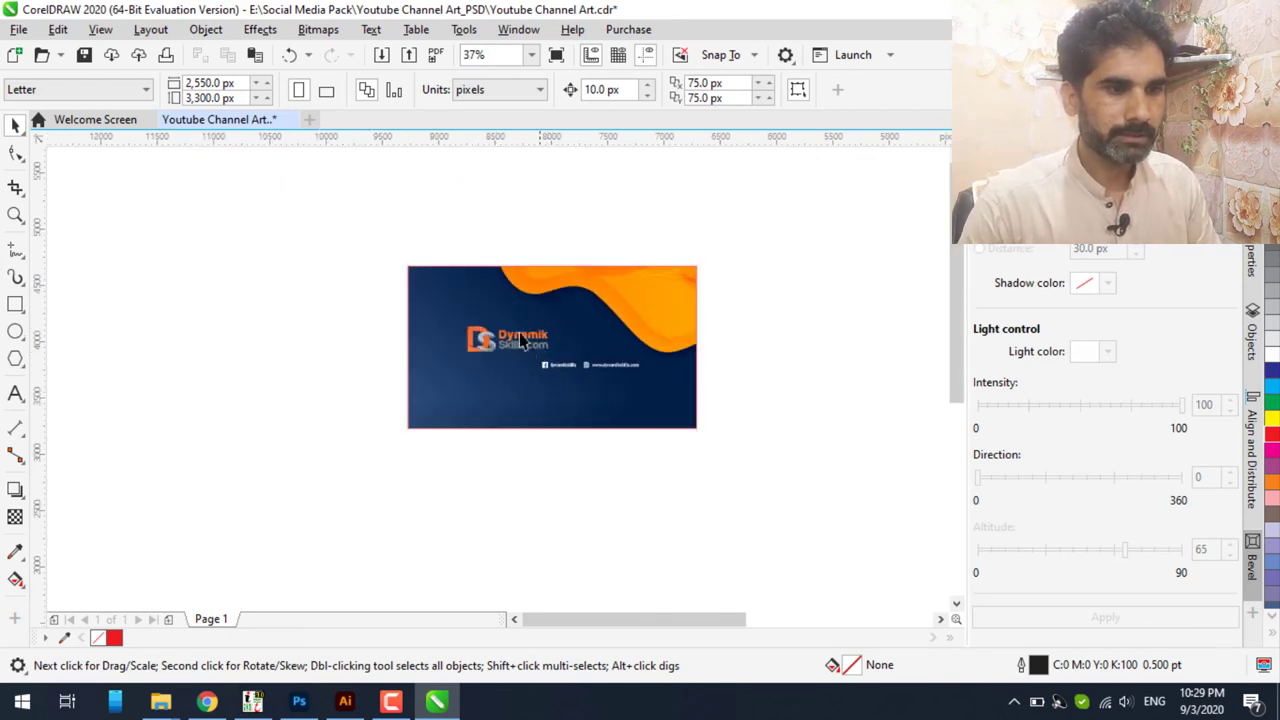
left_click_drag(312, 222, 828, 470)
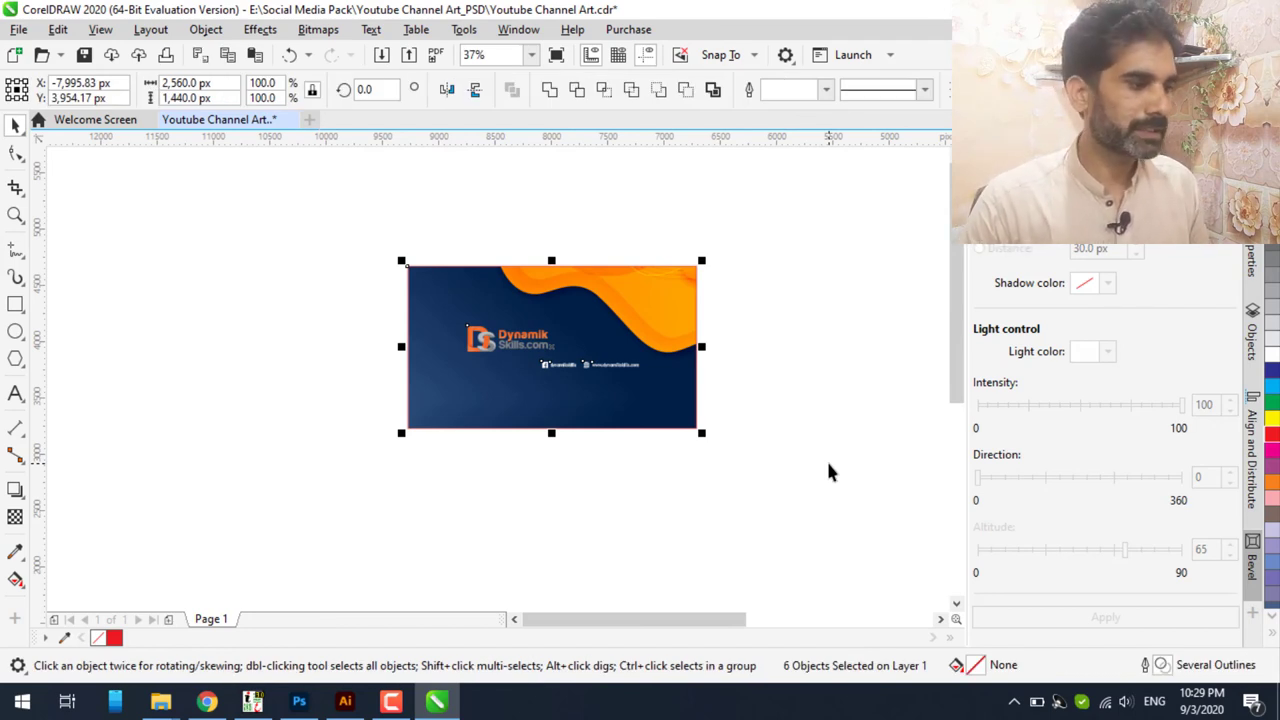
scroll(614, 374, "up", 2)
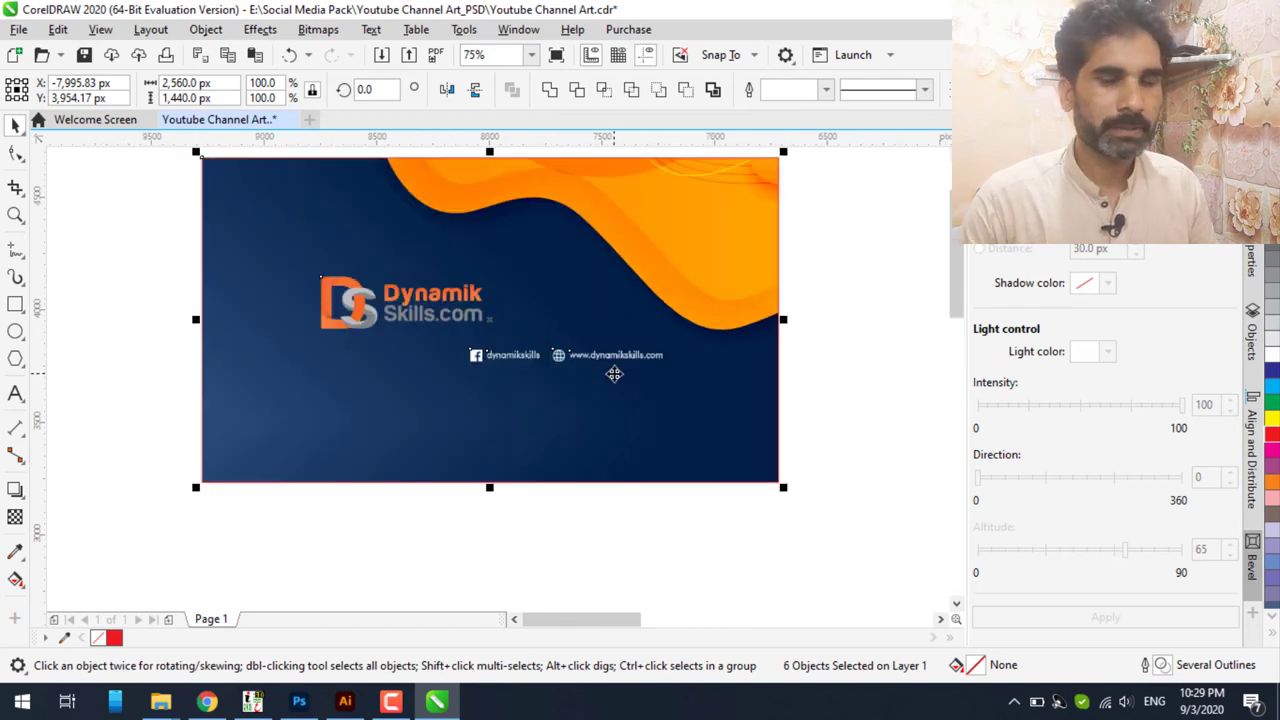
scroll(614, 374, "up", 2)
scroll(609, 338, "down", 2)
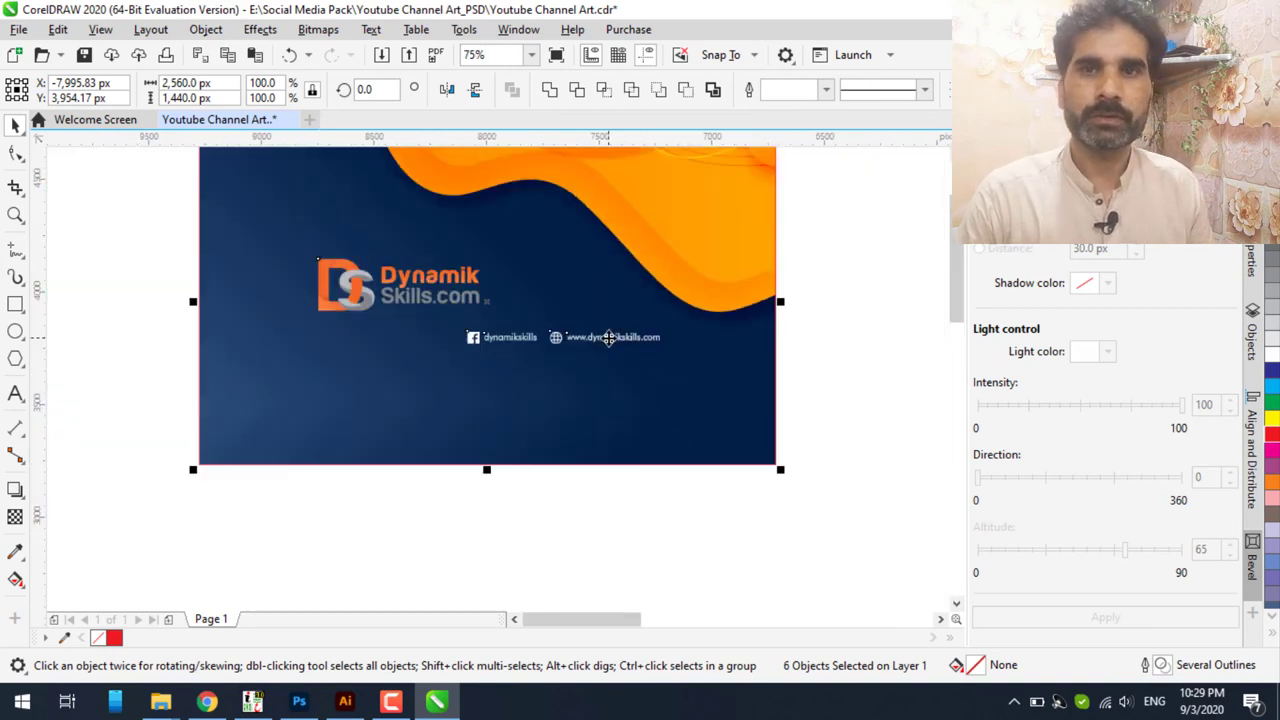
left_click(590, 548)
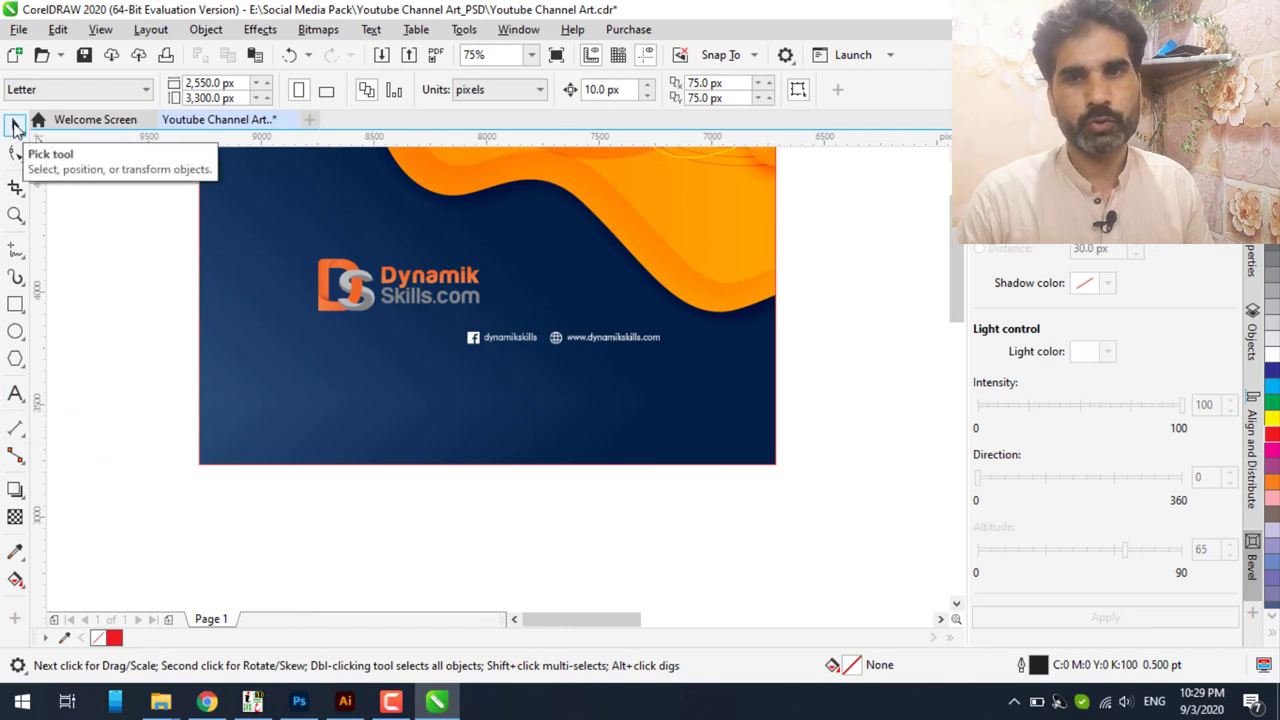
left_click(266, 371)
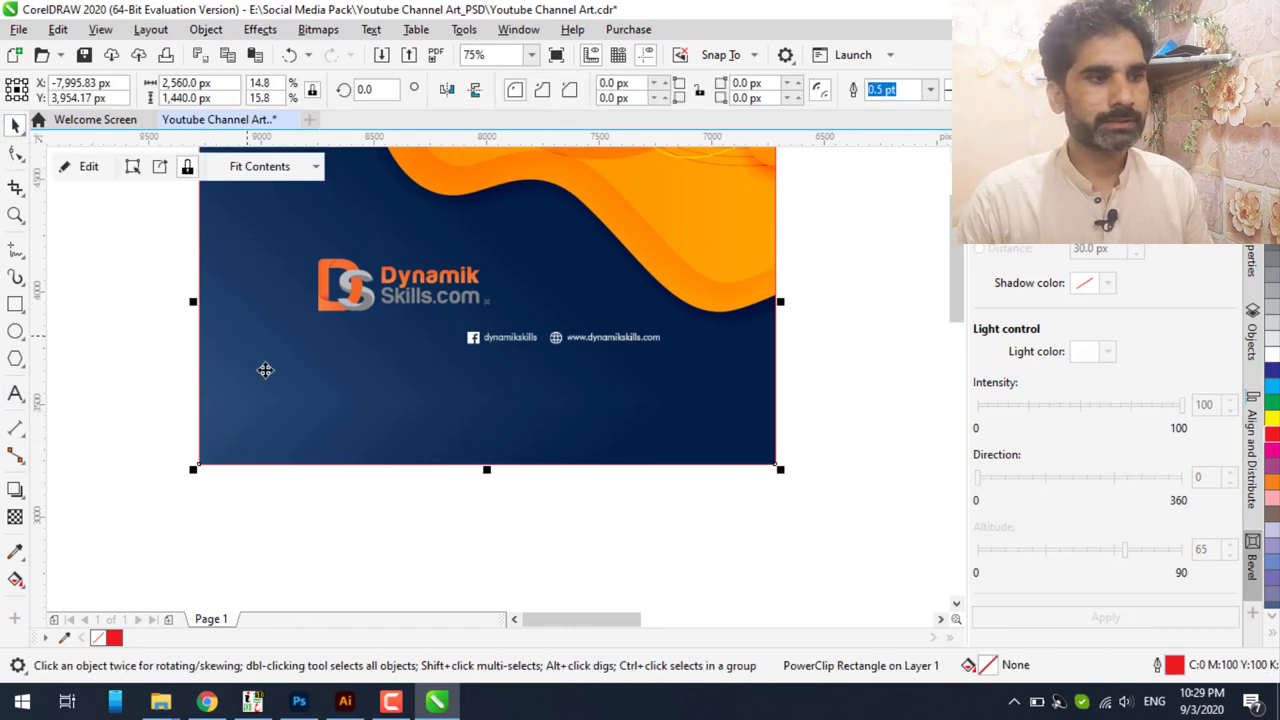
left_click(430, 553)
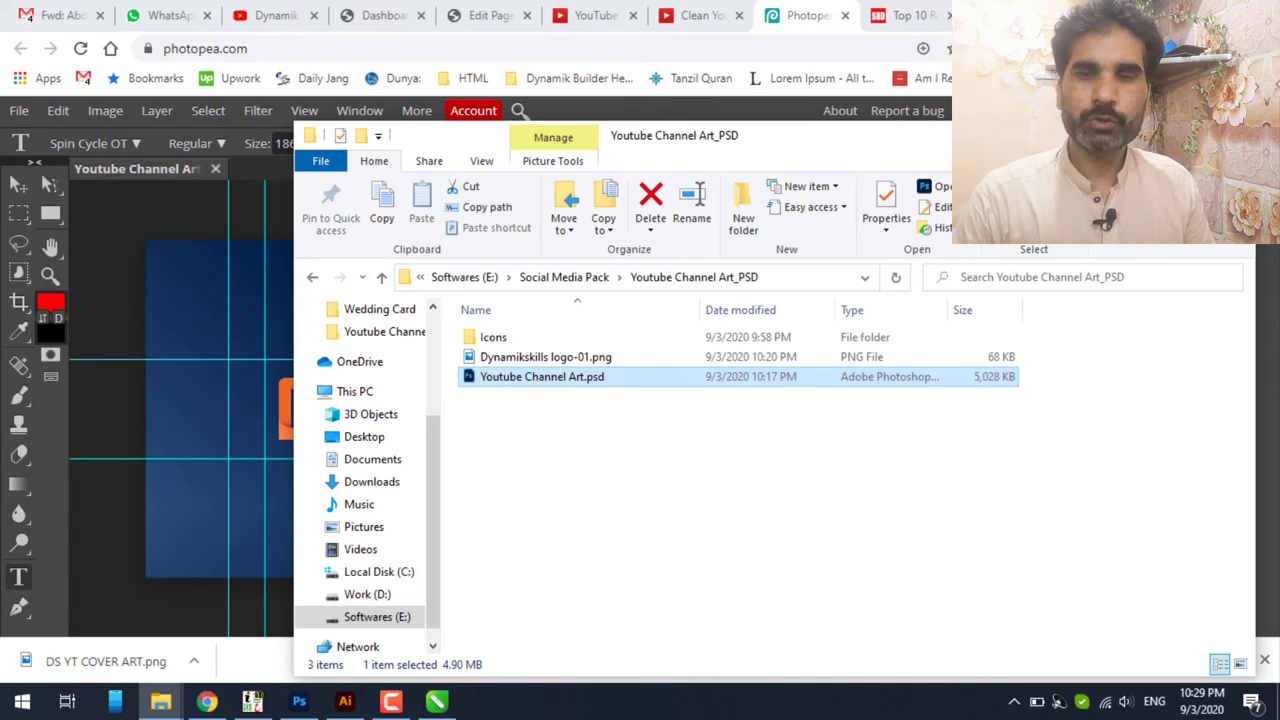
- In YouTube, open the Dynamik Skills channel page via Home and the account menu's Your channel
left_click(248, 20)
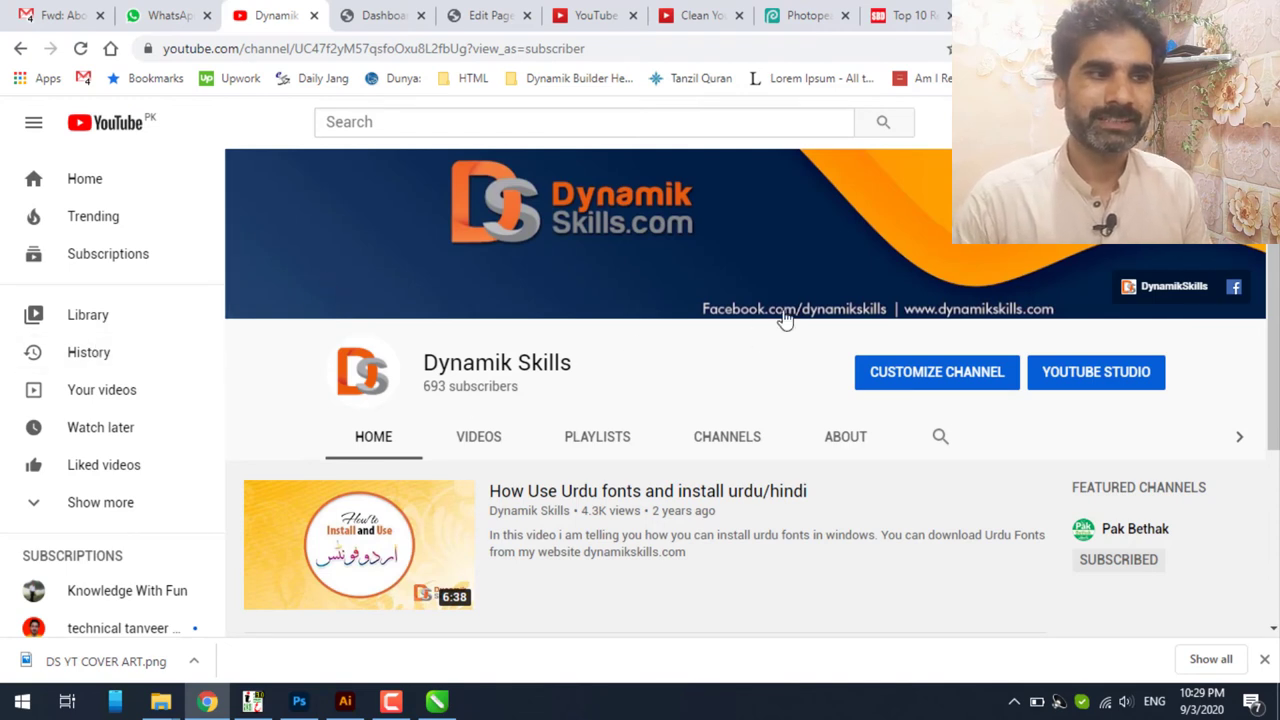
left_click(1240, 170)
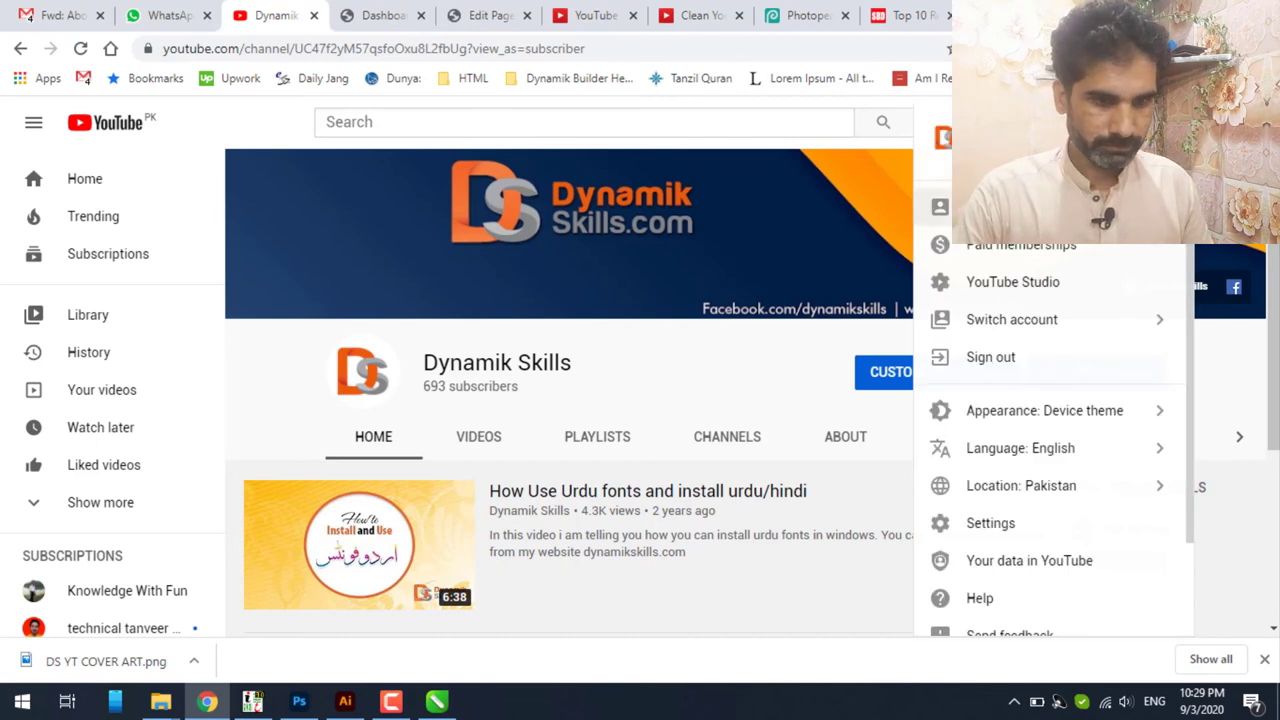
left_click(1000, 206)
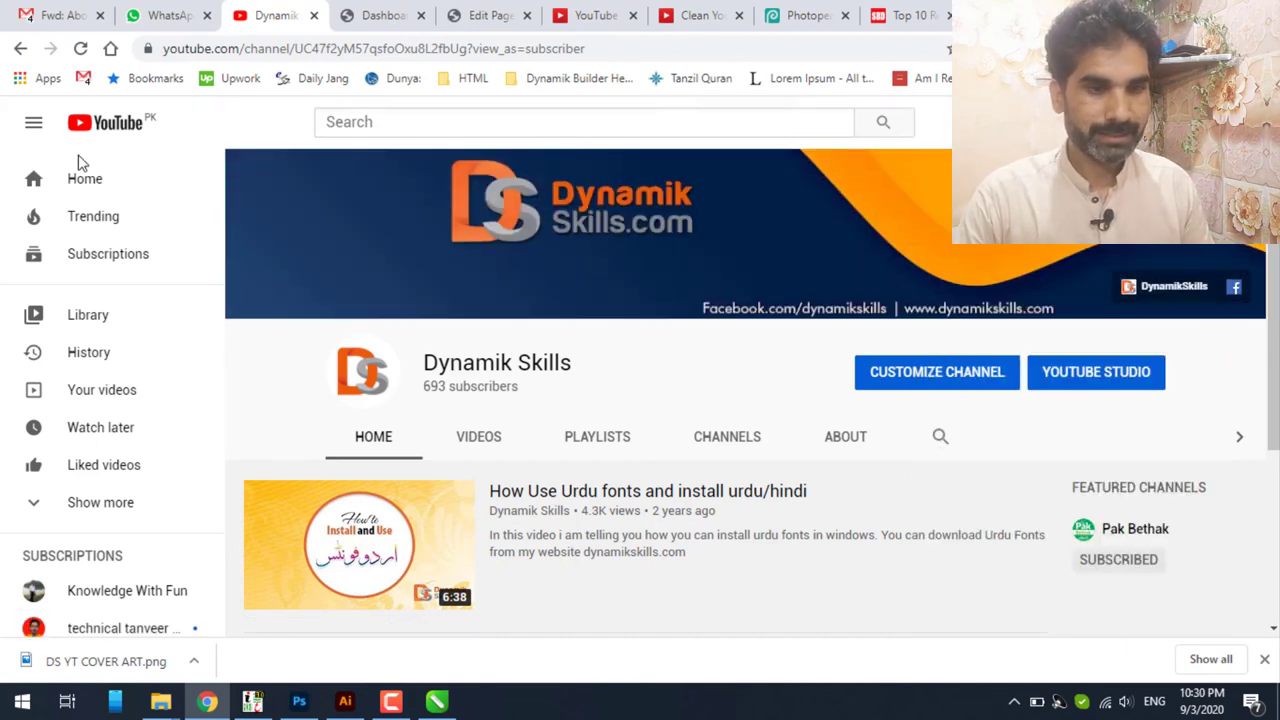
left_click(80, 185)
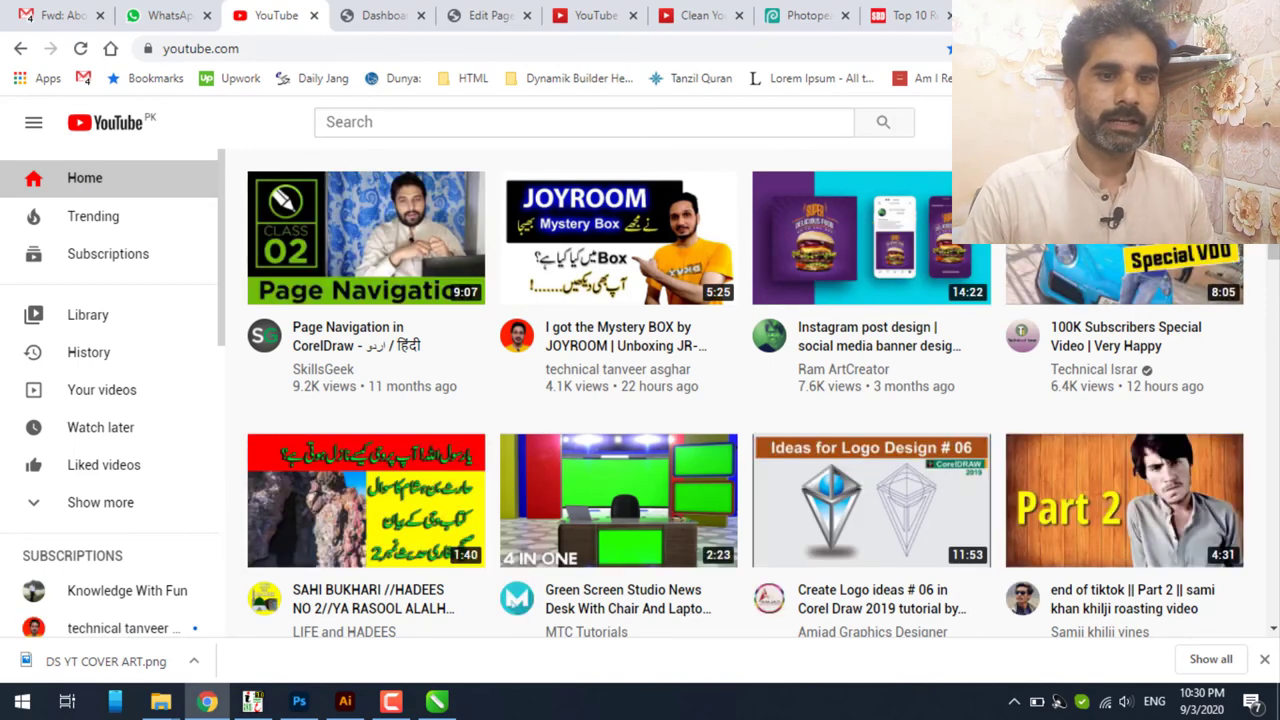
left_click(1240, 122)
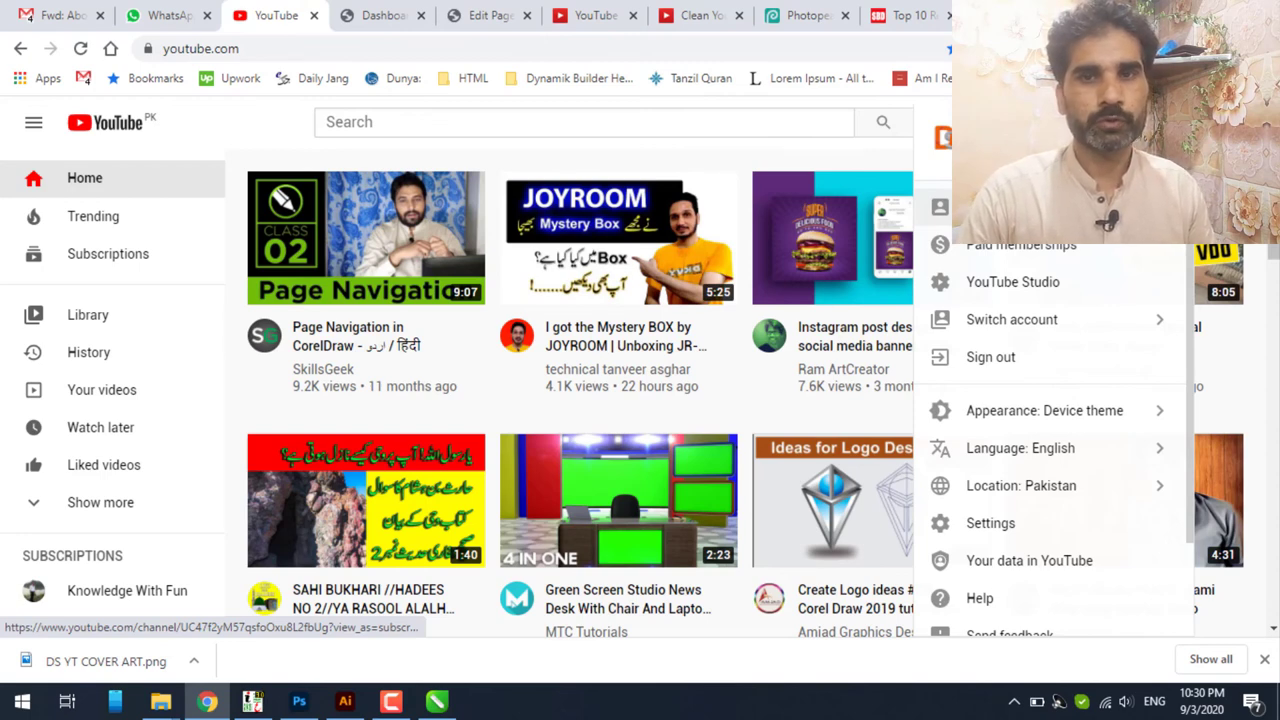
left_click(1000, 207)
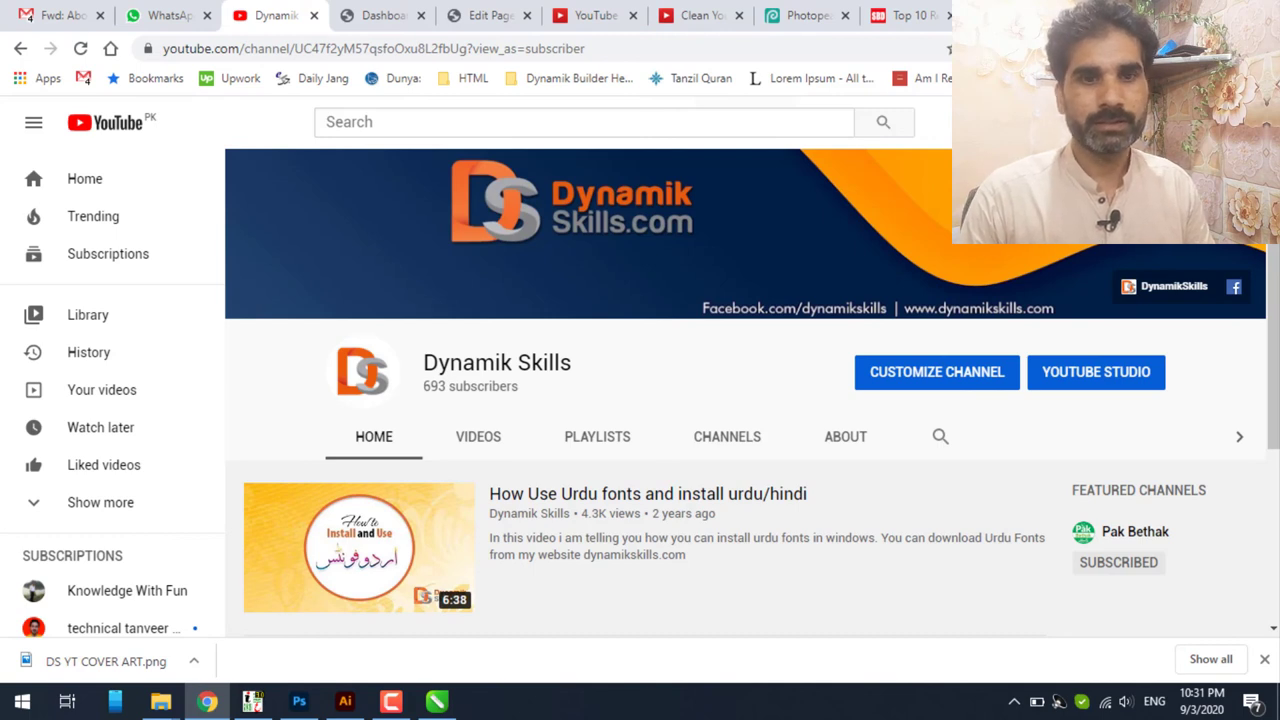
- Start replacing the channel banner with a photo from the computer
left_click(1240, 172)
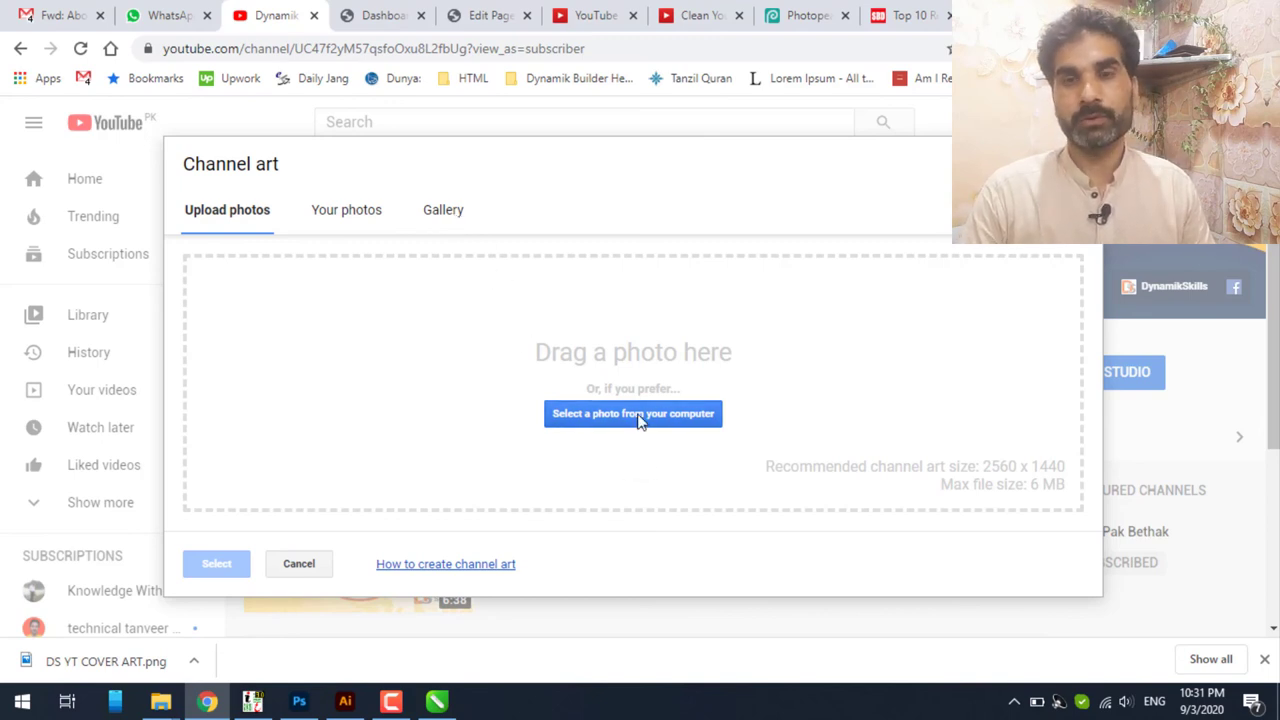
left_click(391, 702)
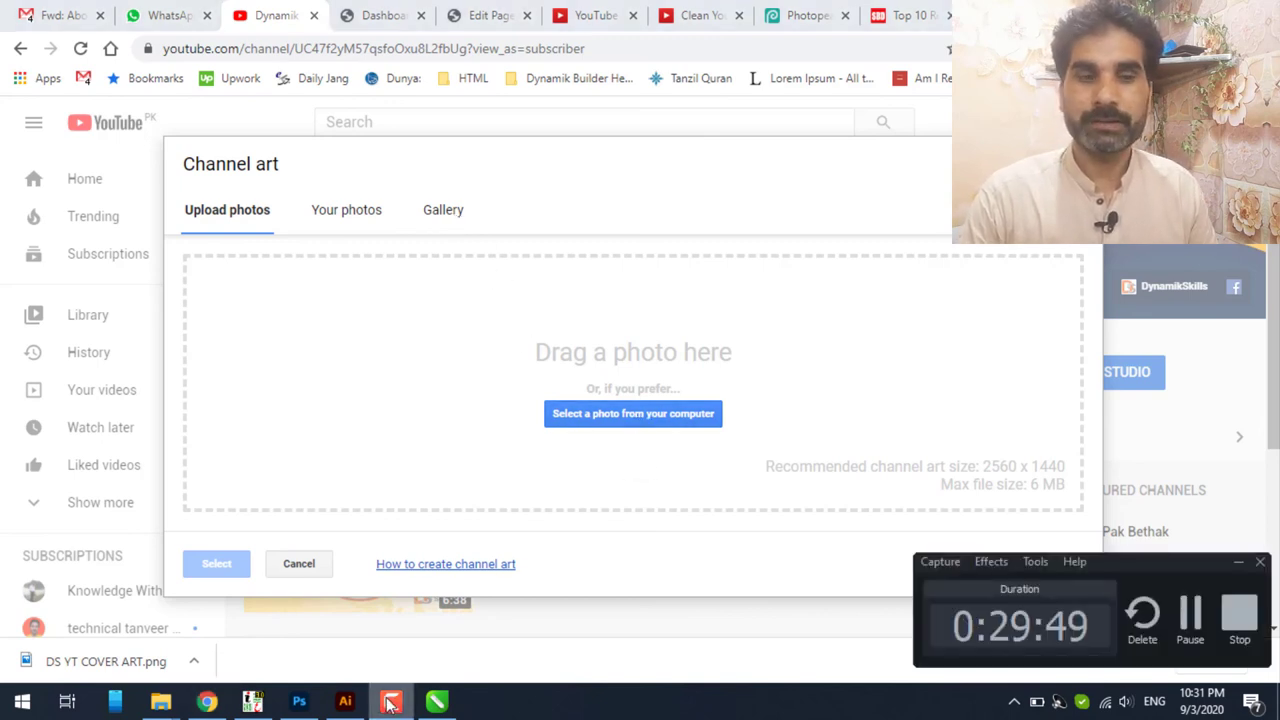
left_click(391, 702)
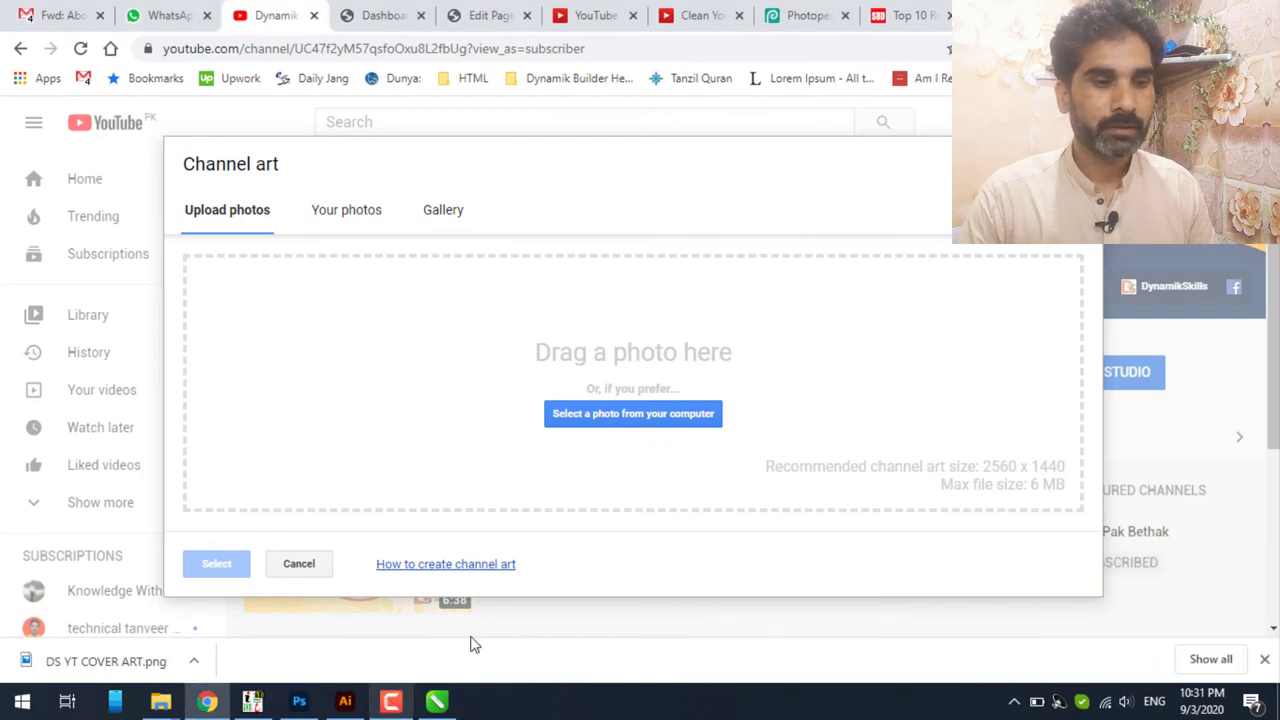
left_click(622, 426)
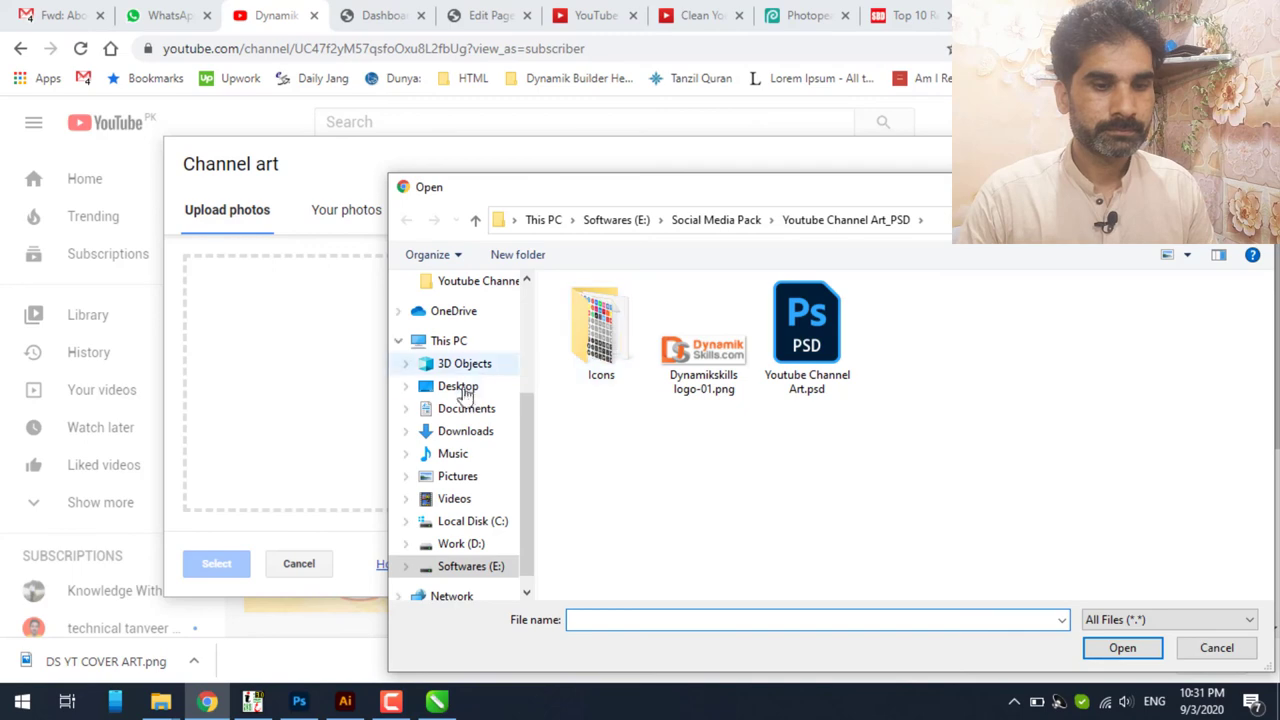
- Browse to Documents and pick DS YT COVER ART.png
left_click(466, 408)
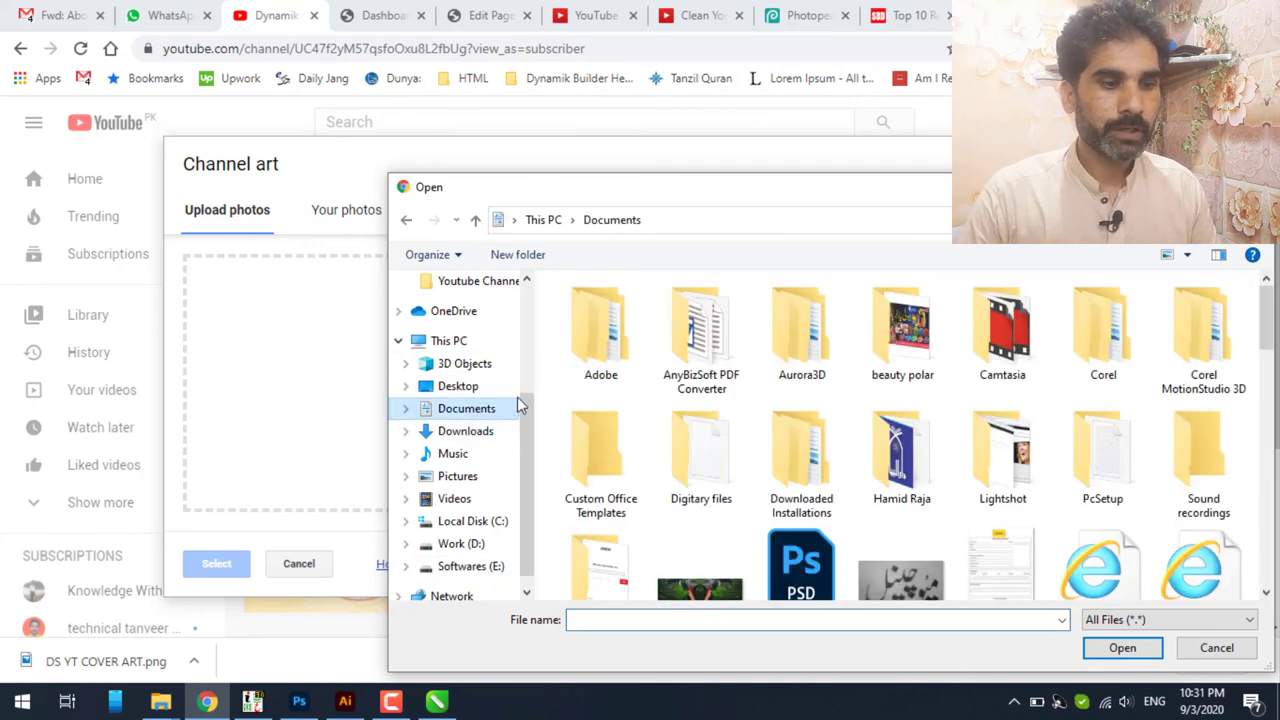
scroll(688, 396, "down", 2)
scroll(688, 396, "down", 4)
scroll(688, 396, "down", 3)
scroll(688, 396, "down", 2)
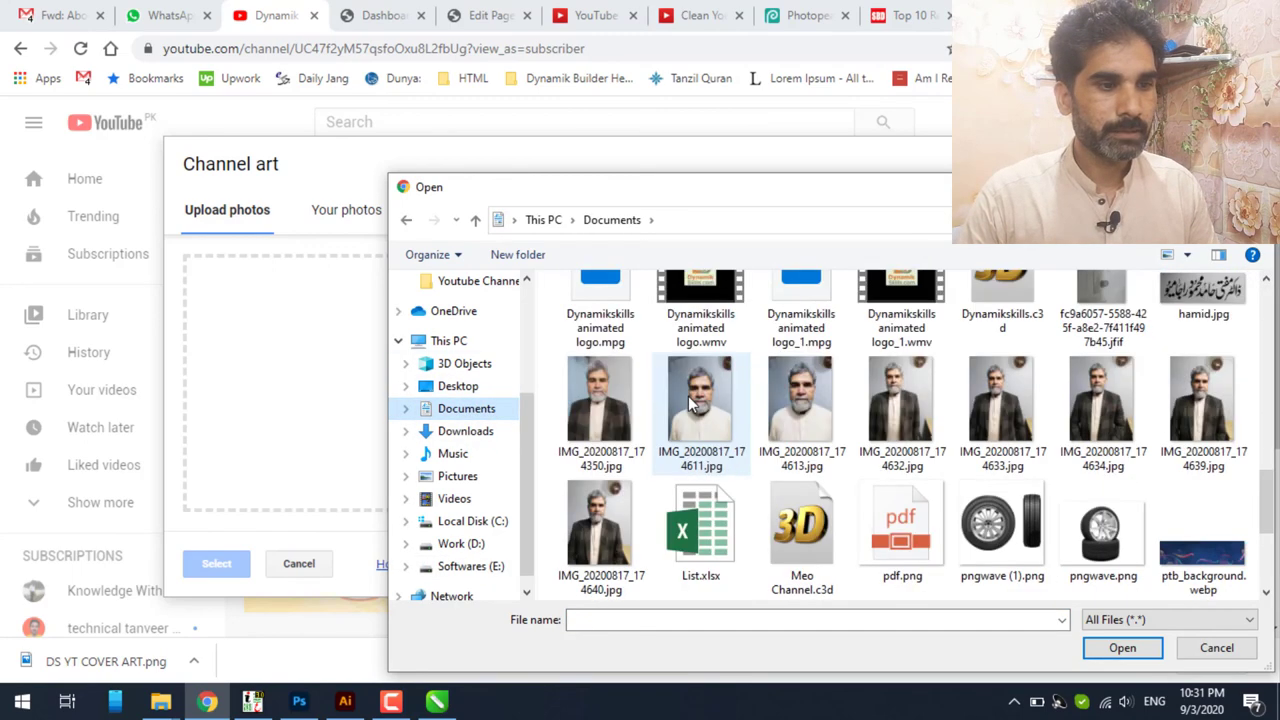
scroll(688, 396, "up", 2)
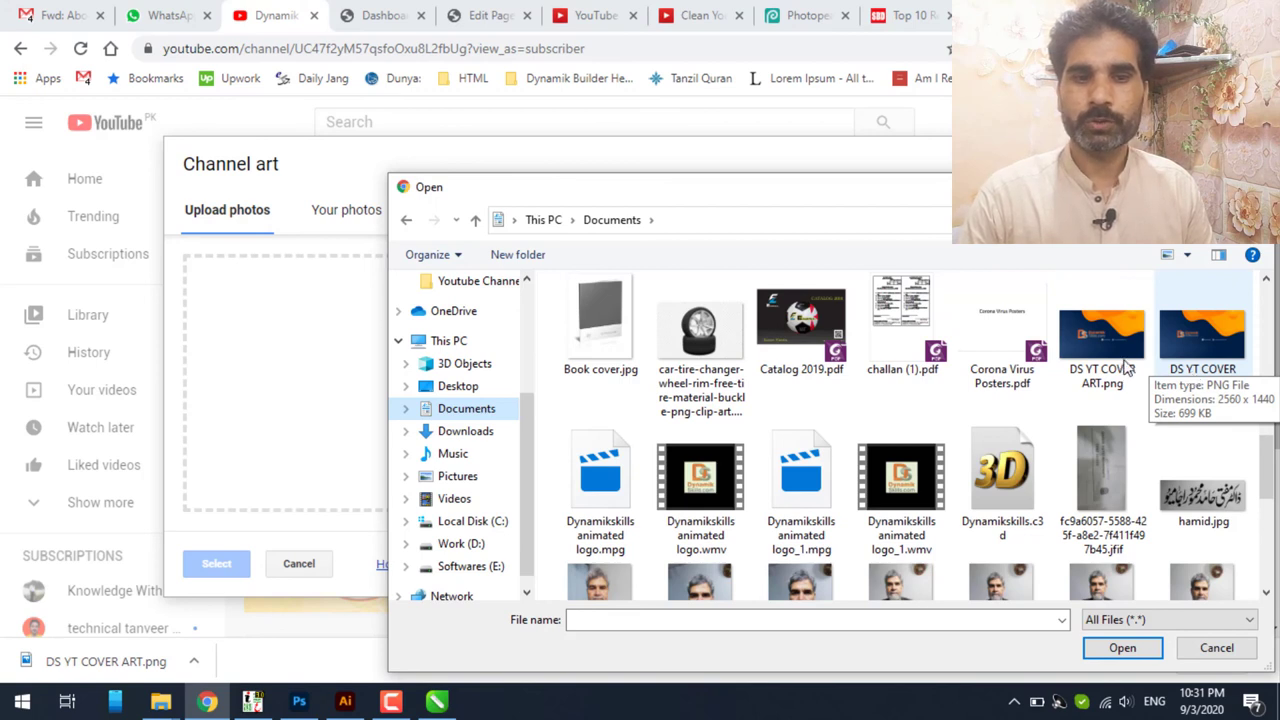
mouse_move(1103, 345)
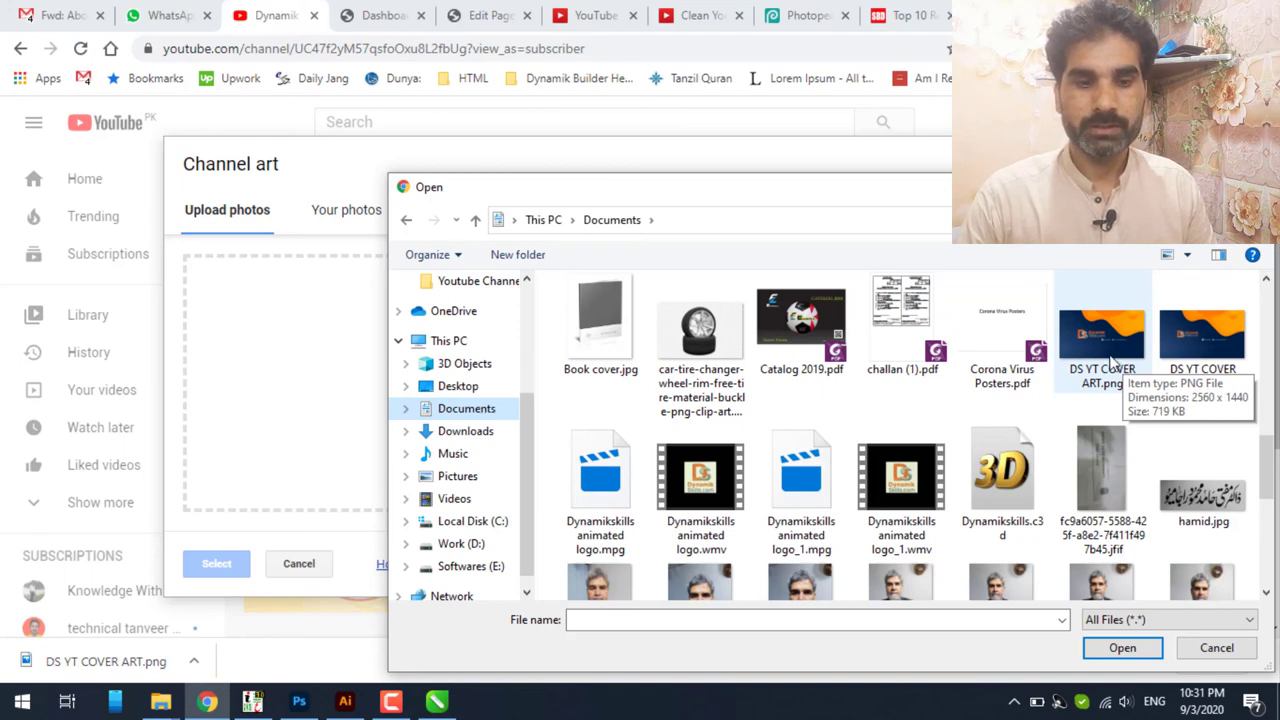
left_click(1110, 356)
- Upload DS YT COVER ART.png, confirm it as channel art, and show the desktop
left_click(1115, 647)
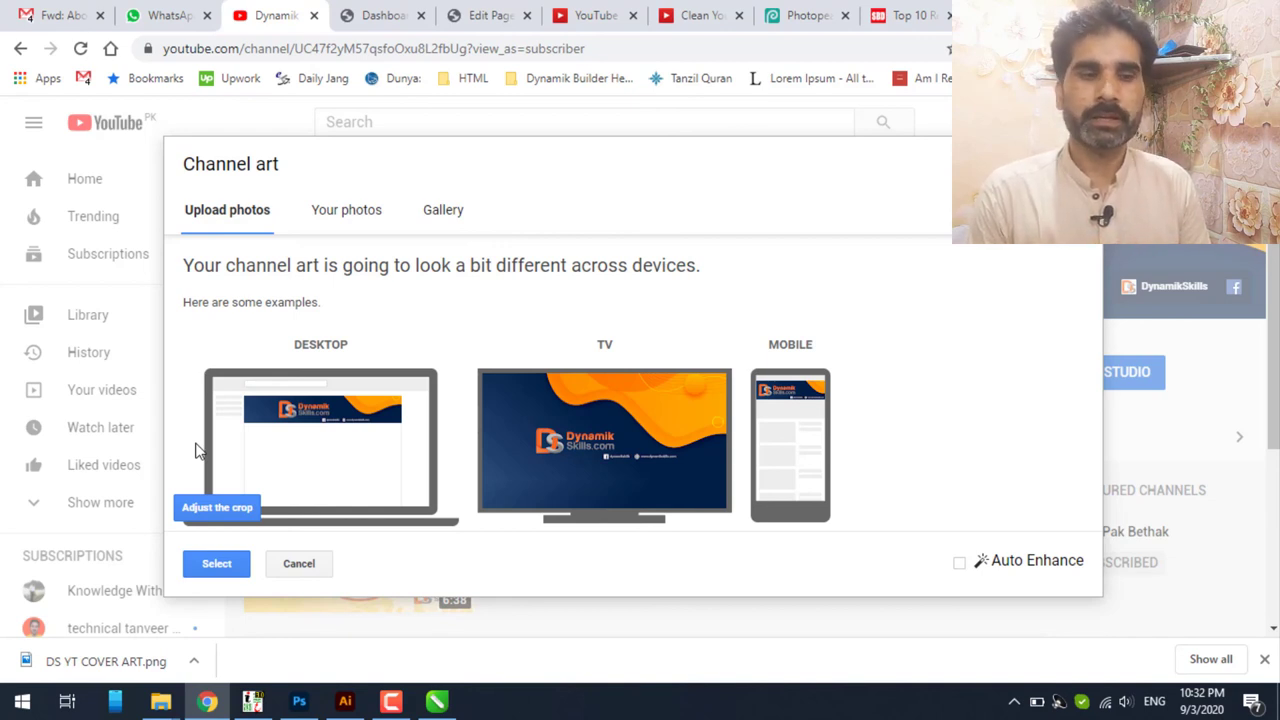
left_click(216, 564)
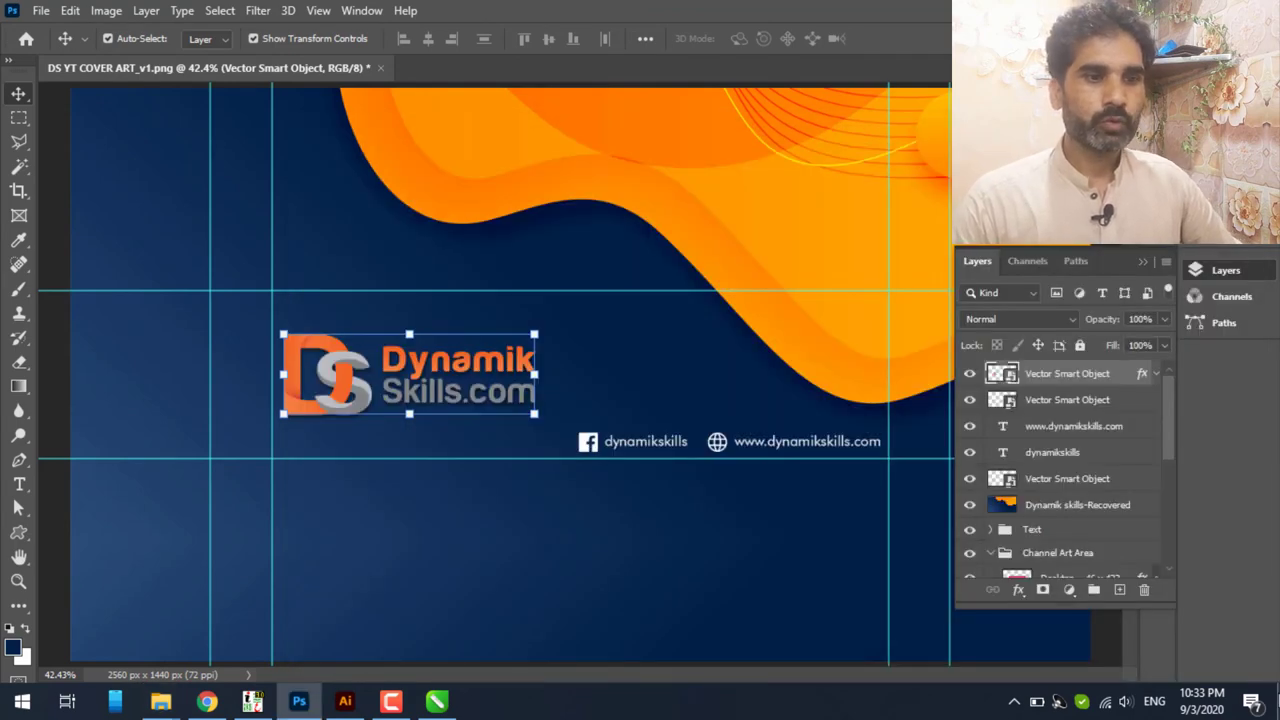
left_click(1276, 700)
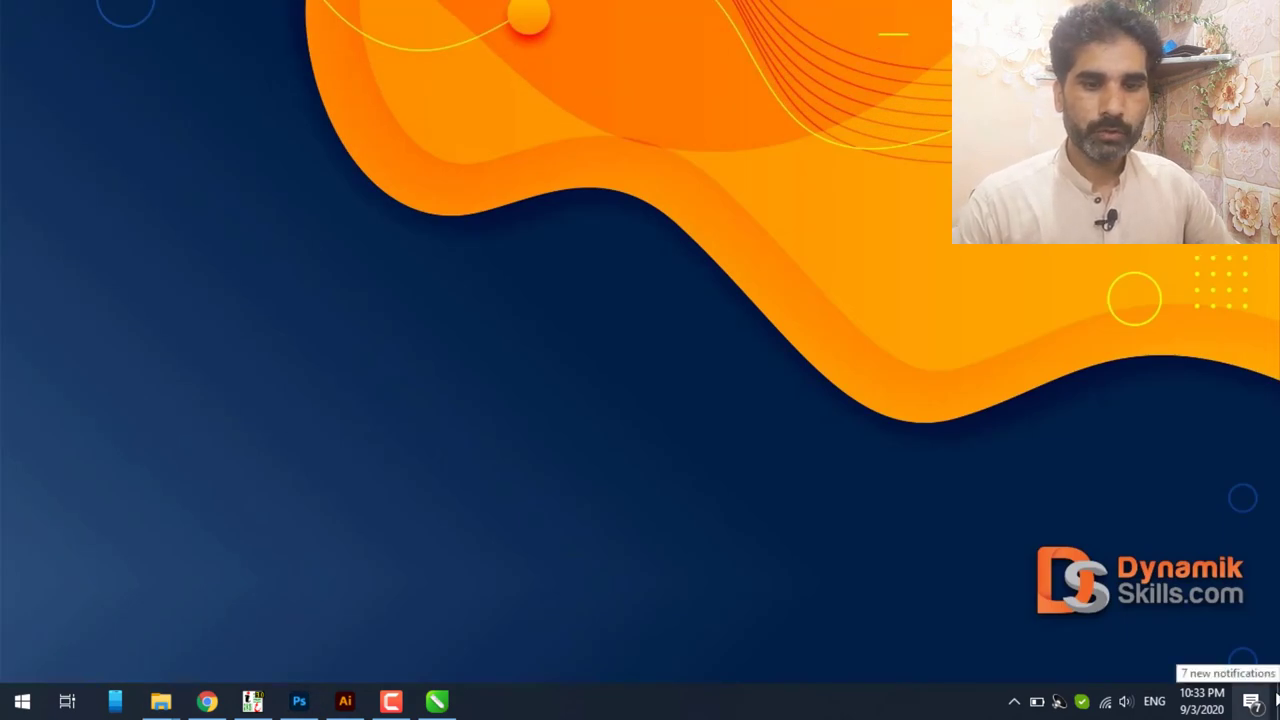